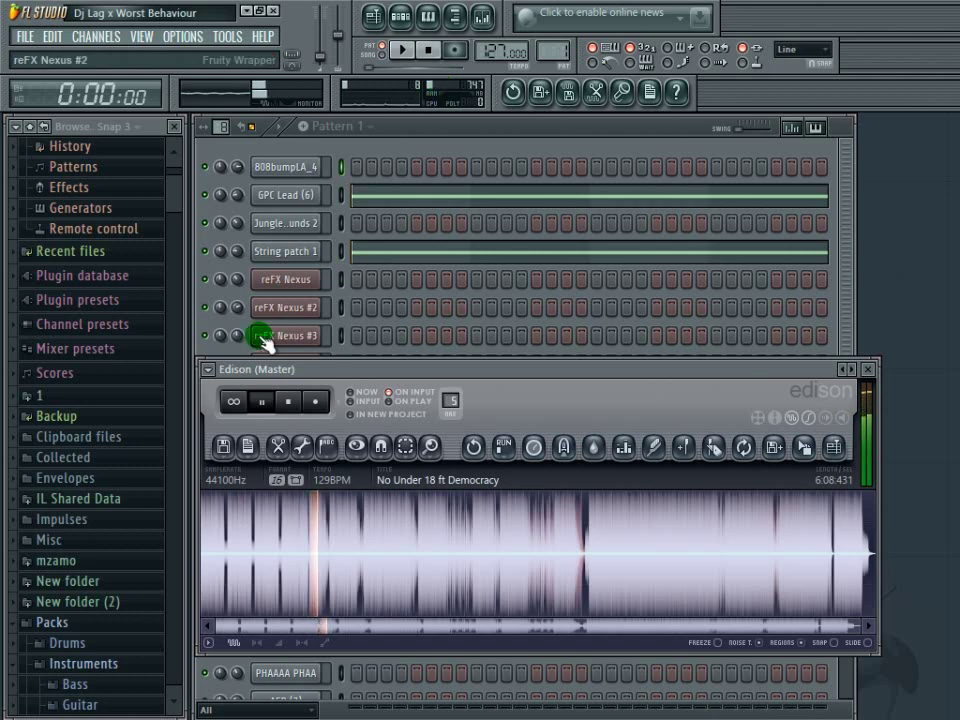
# Step: Pause the reference track playing in Edison and close the Edison window
pyautogui.click(261, 399)
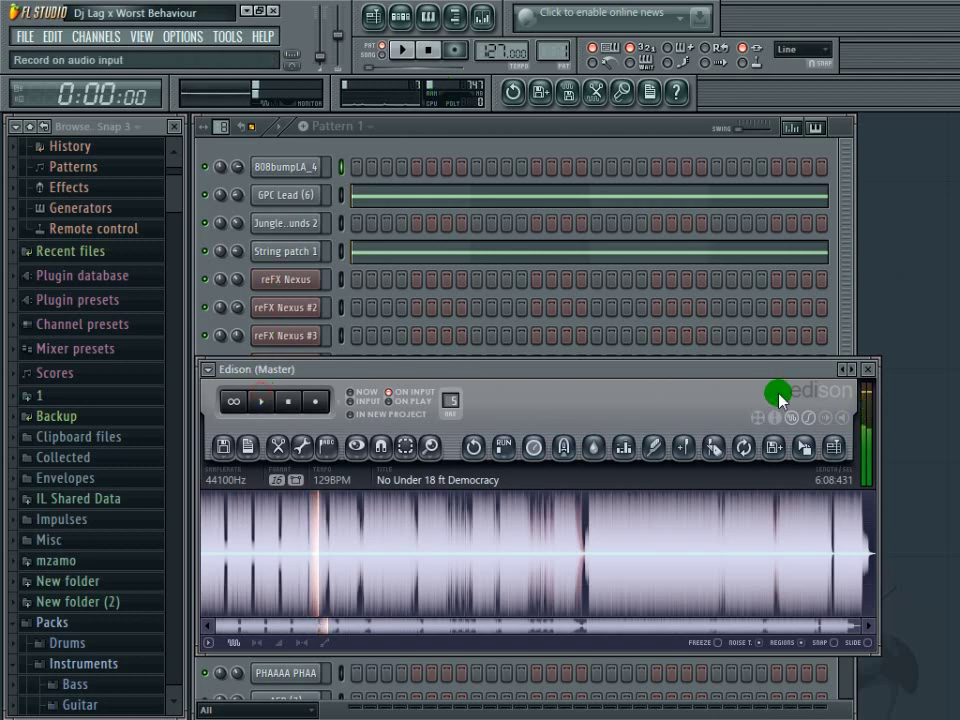
pyautogui.click(866, 372)
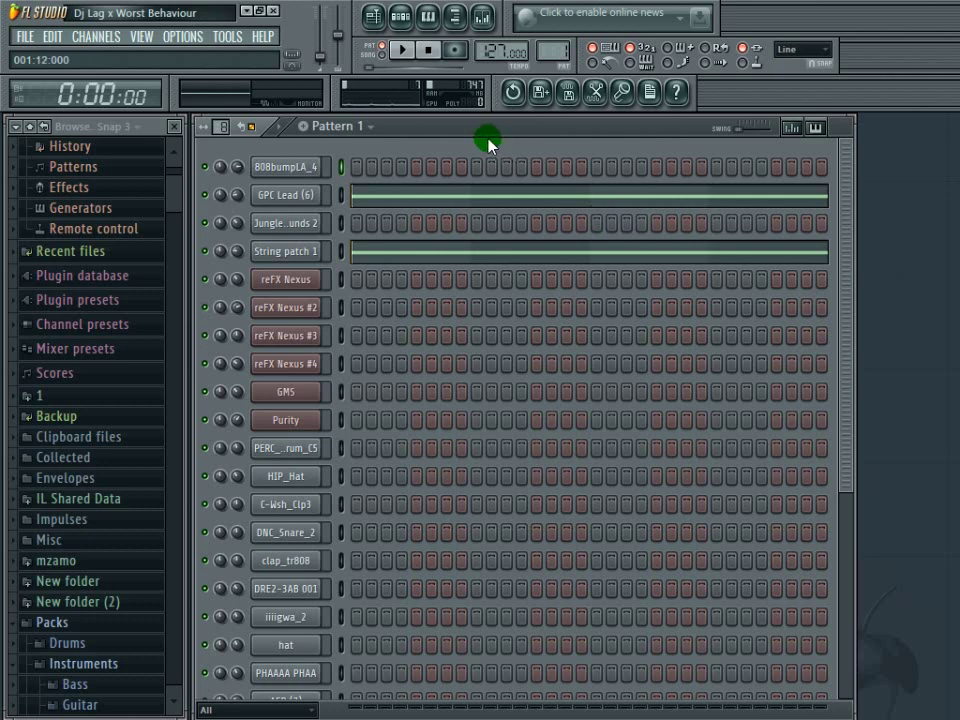
pyautogui.click(397, 126)
pyautogui.click(397, 126)
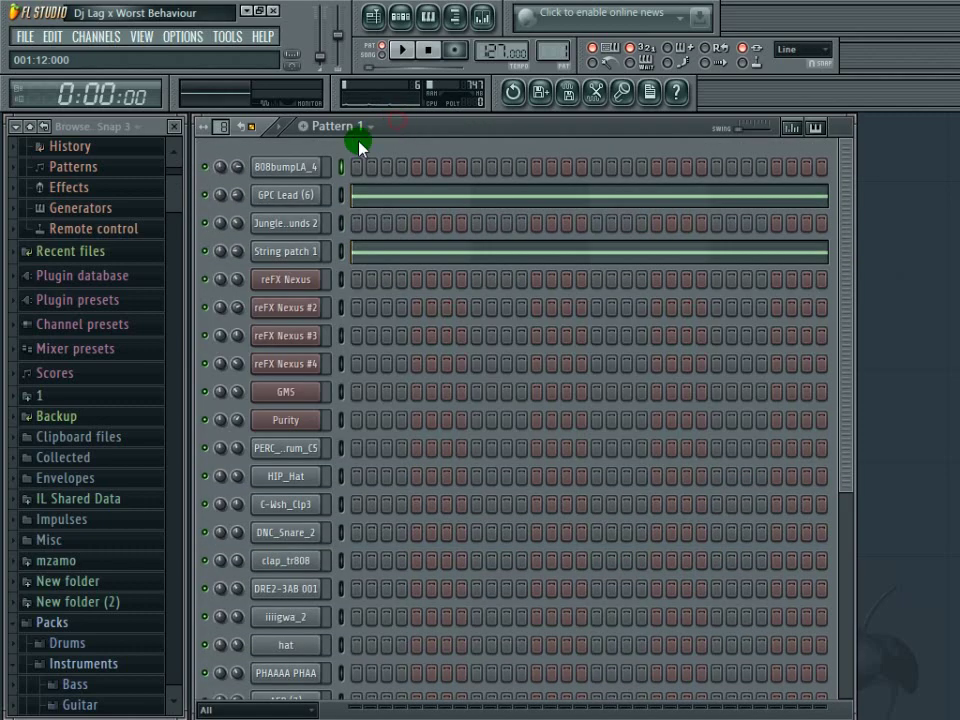
# Step: Inspect and listen to the 808bumpLA_4, GPC Lead (6), Jungle animal sounds 2 and String patch 1 channels through their channel settings
pyautogui.click(293, 168)
pyautogui.click(292, 168)
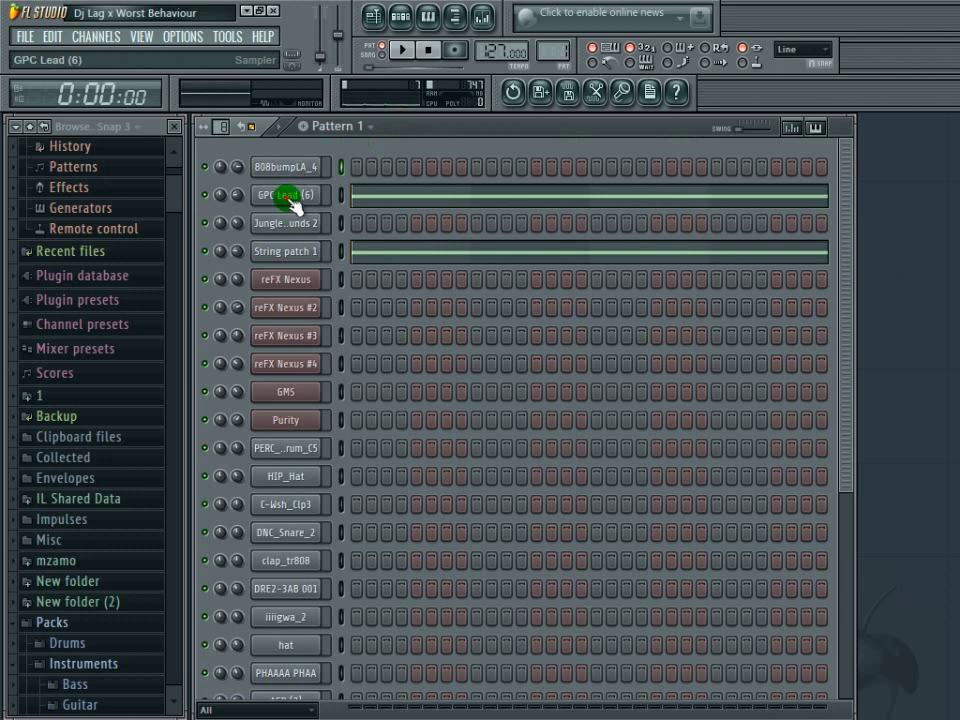
pyautogui.click(285, 196)
pyautogui.click(285, 167)
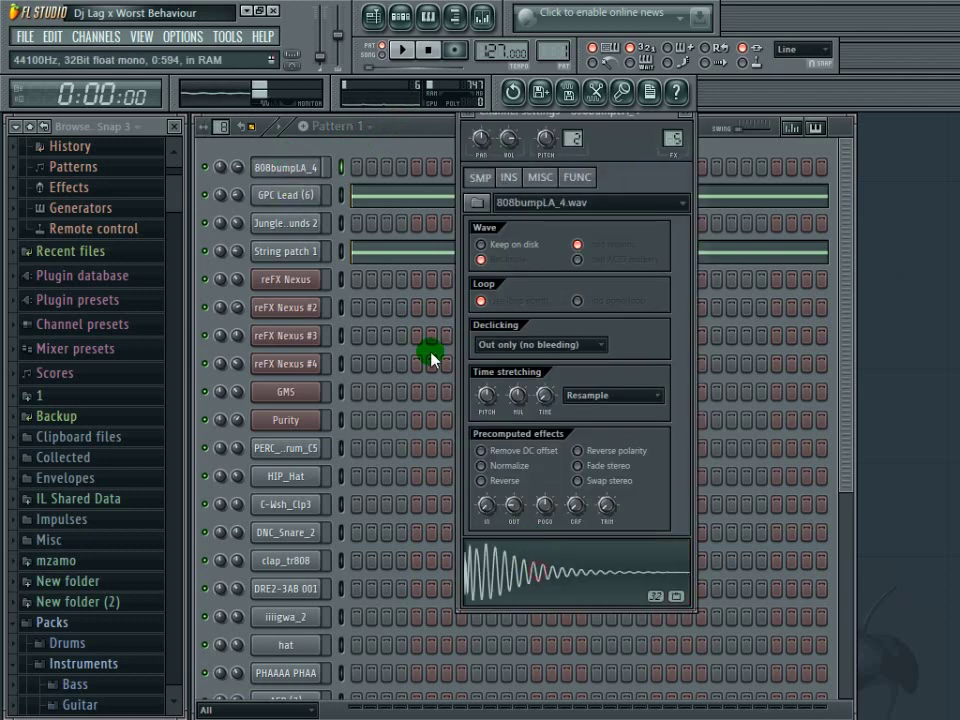
pyautogui.click(285, 195)
pyautogui.click(277, 240)
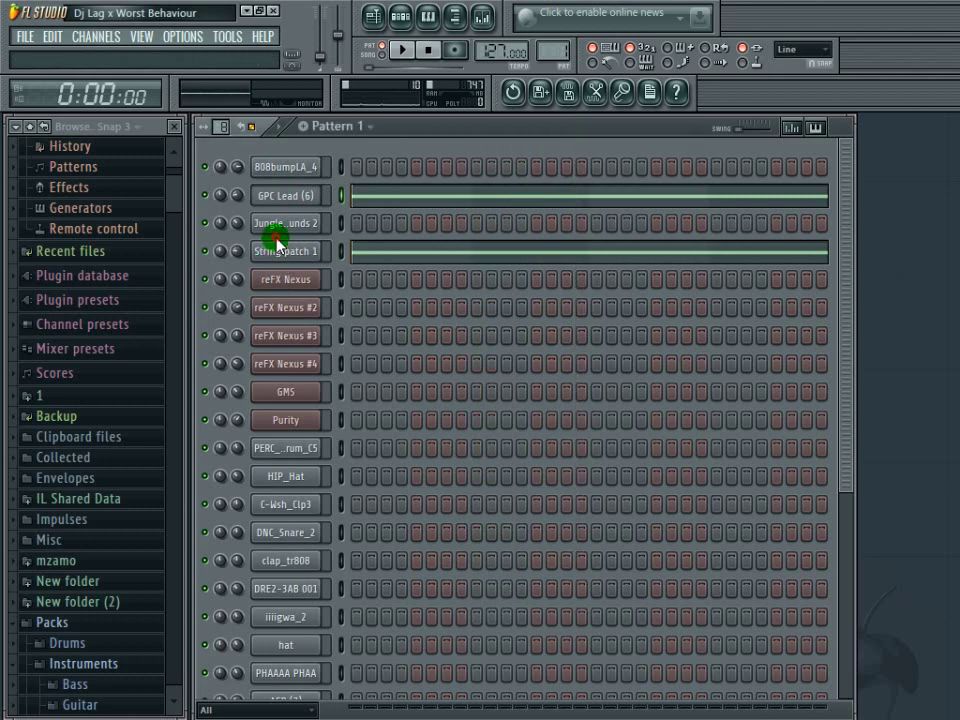
pyautogui.click(284, 224)
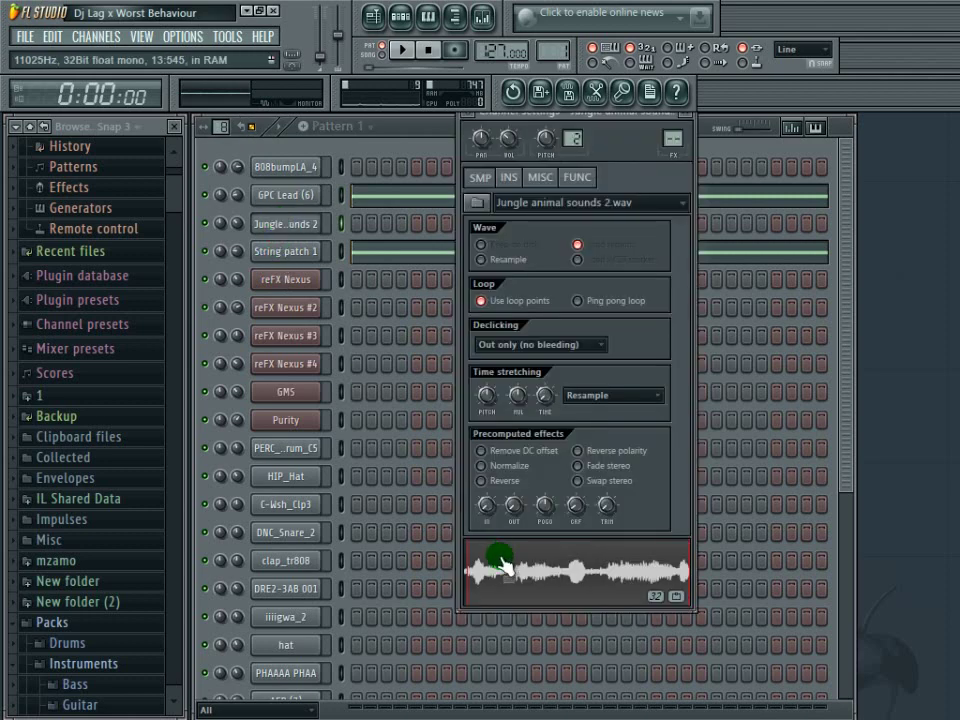
pyautogui.click(285, 252)
pyautogui.click(293, 254)
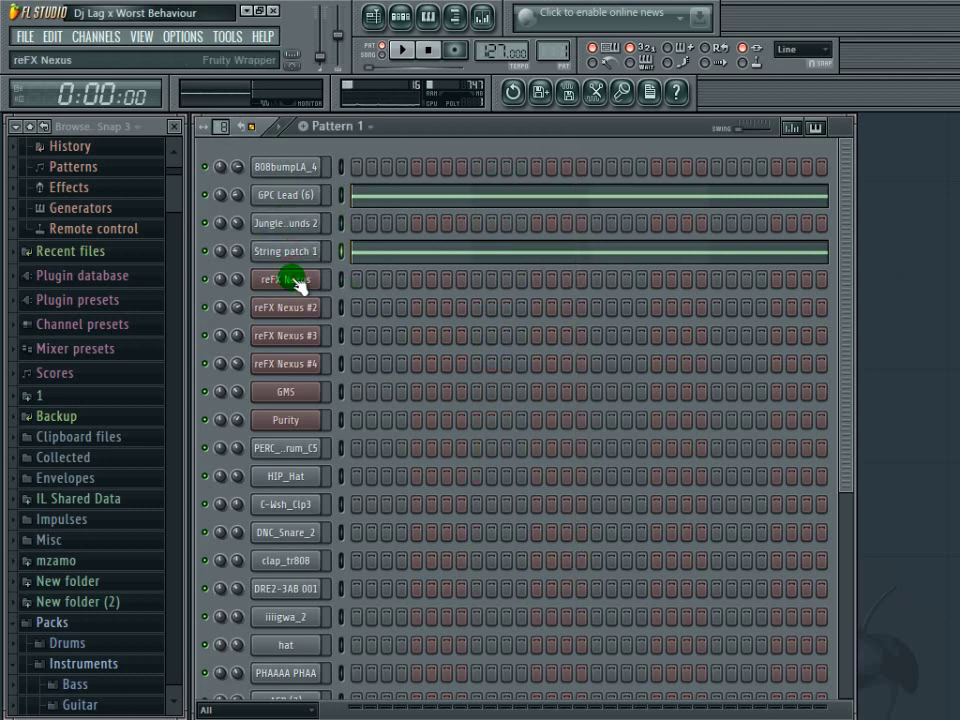
# Step: Select and audition the instrument channels from reFX Nexus down to HIP_Hat
pyautogui.click(342, 280)
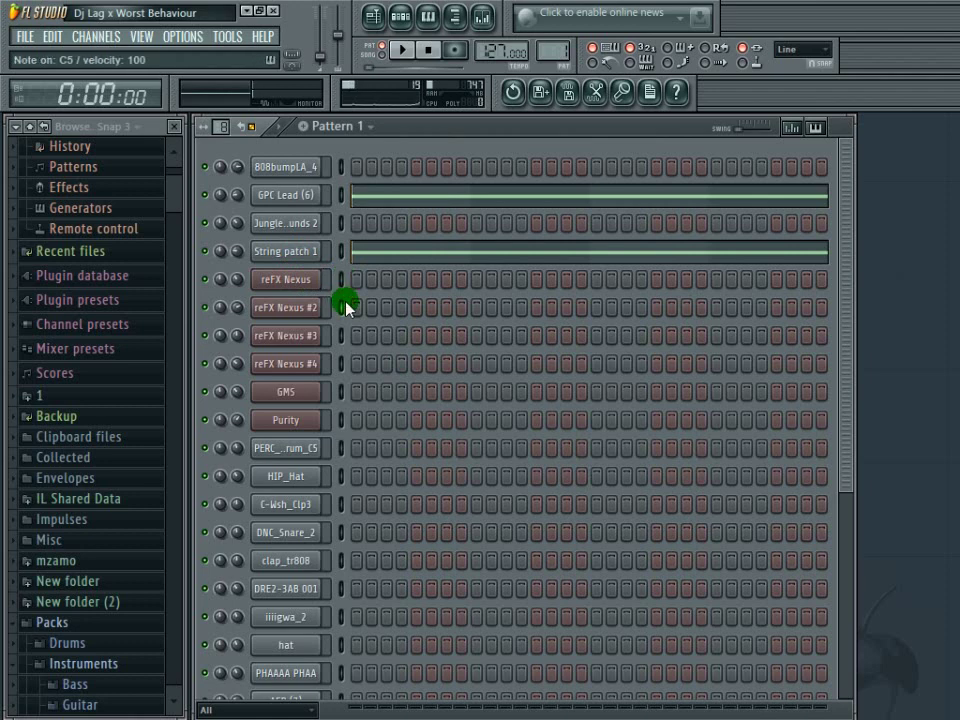
pyautogui.click(342, 307)
pyautogui.click(342, 420)
pyautogui.scroll(-3, 615, 491)
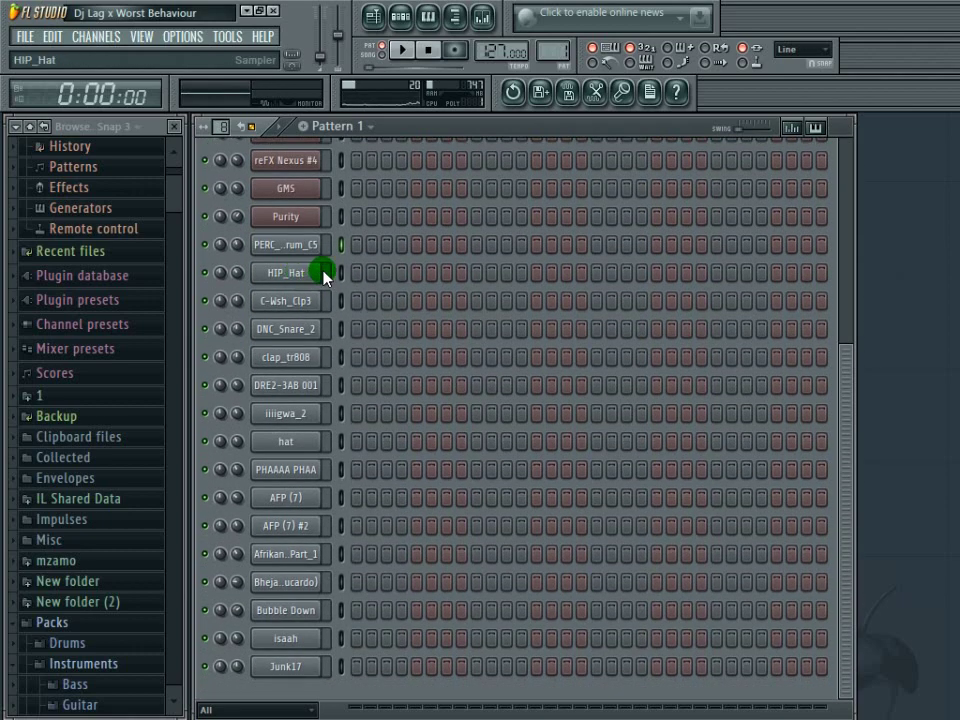
pyautogui.click(340, 272)
# Step: Raise the main volume to about 96%
pyautogui.moveTo(322, 52); pyautogui.dragTo(332, 26)
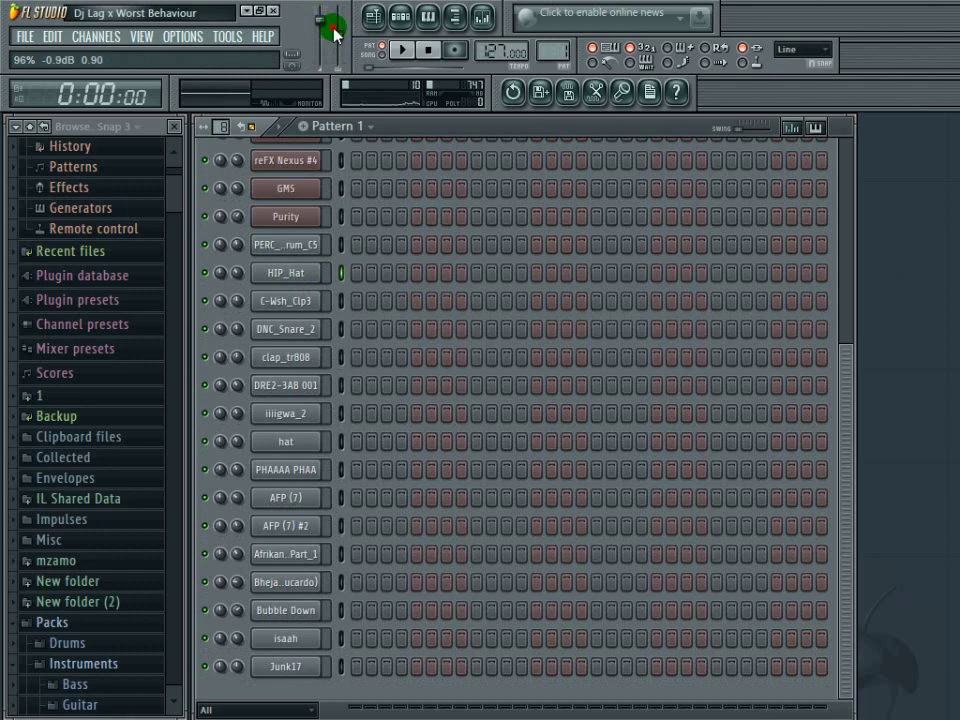
pyautogui.click(372, 272)
pyautogui.scroll(3, 404, 313)
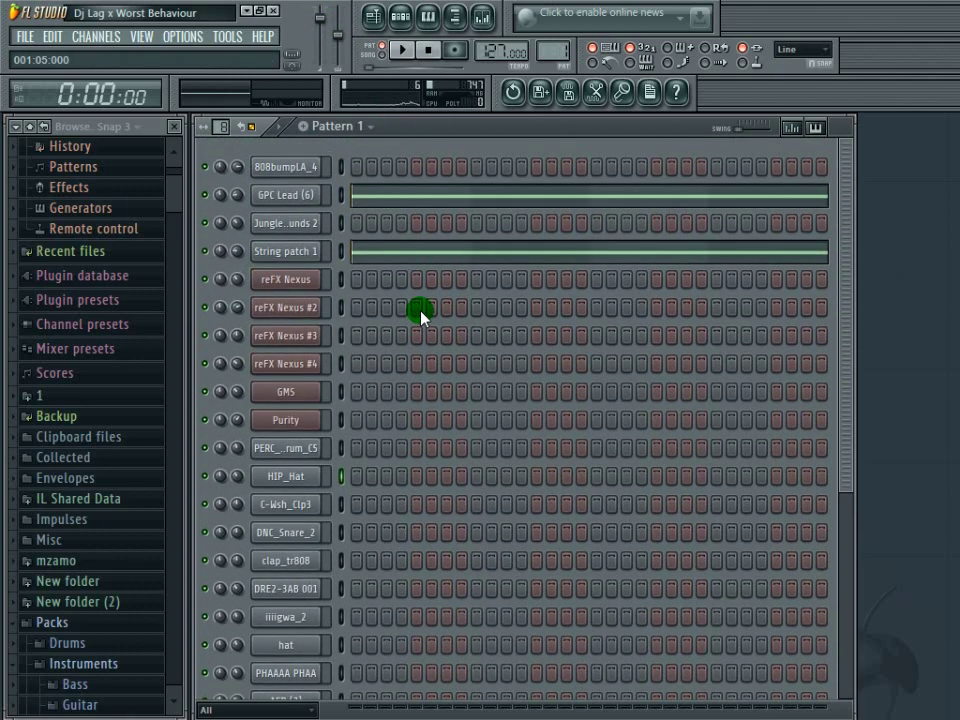
# Step: Audition the channels one by one from 808bumpLA_4 down to PERC, playing a test note on each
pyautogui.click(341, 169)
pyautogui.press('q')
pyautogui.click(340, 190)
pyautogui.press('q')
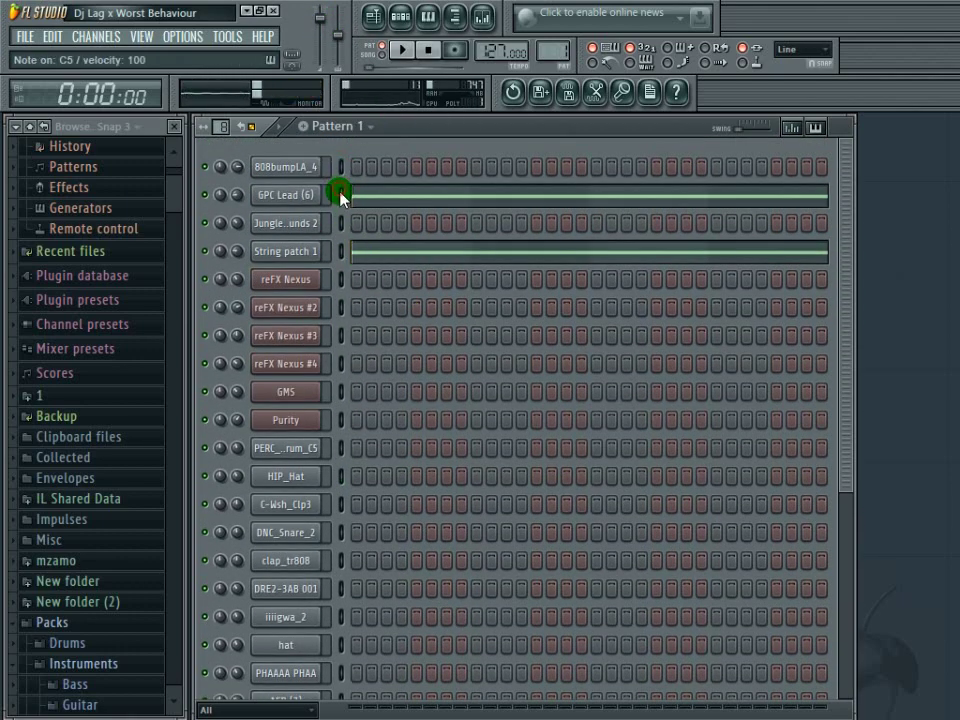
pyautogui.click(343, 226)
pyautogui.press('q')
pyautogui.click(343, 252)
pyautogui.press('q')
pyautogui.click(342, 281)
pyautogui.press('q')
pyautogui.click(342, 306)
pyautogui.press('q')
pyautogui.click(342, 336)
pyautogui.press('q')
pyautogui.click(342, 365)
pyautogui.press('q')
pyautogui.click(342, 421)
pyautogui.click(342, 446)
# Step: Audition the remaining channels from C-Wsh_Clp3 down to isaah, playing a test note on each
pyautogui.scroll(-7, 343, 298)
pyautogui.click(343, 303)
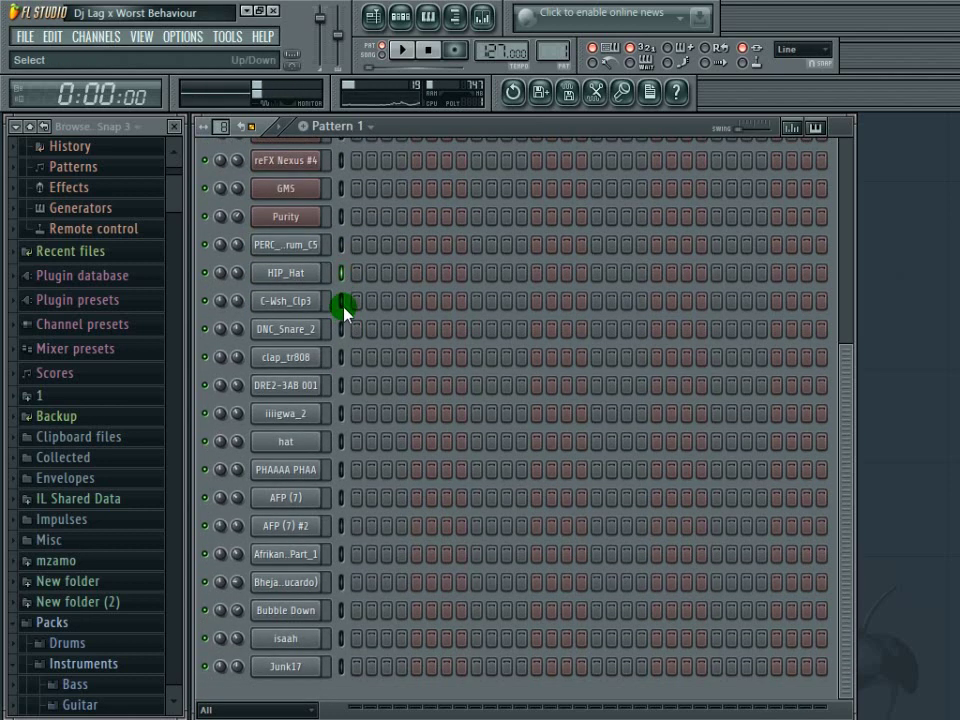
pyautogui.click(345, 329)
pyautogui.click(346, 389)
pyautogui.click(343, 413)
pyautogui.click(343, 448)
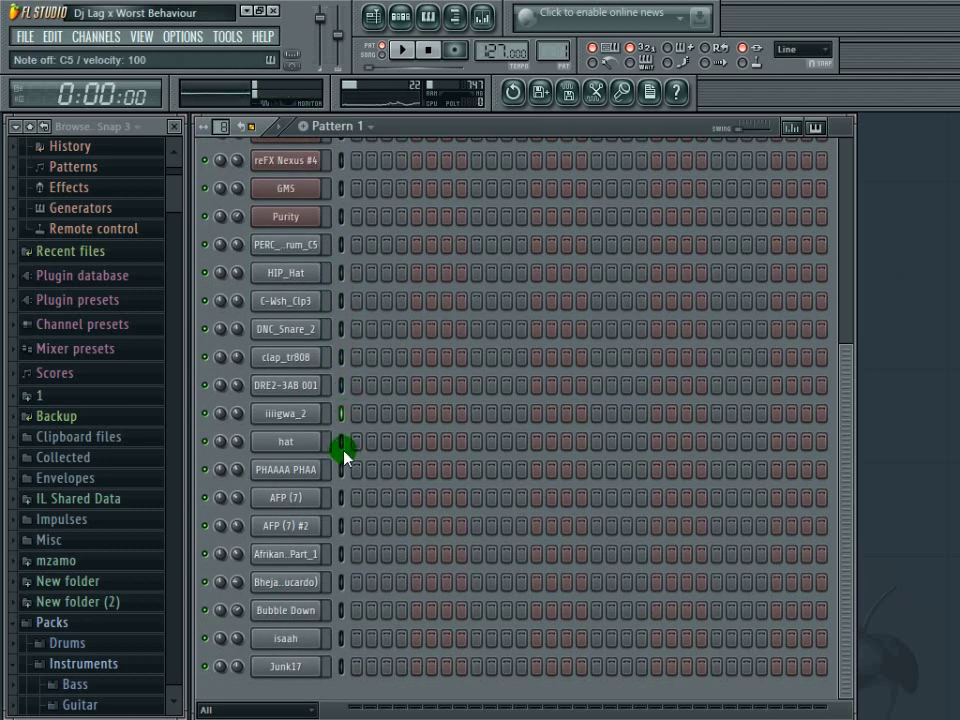
pyautogui.click(342, 471)
pyautogui.click(342, 498)
pyautogui.click(343, 526)
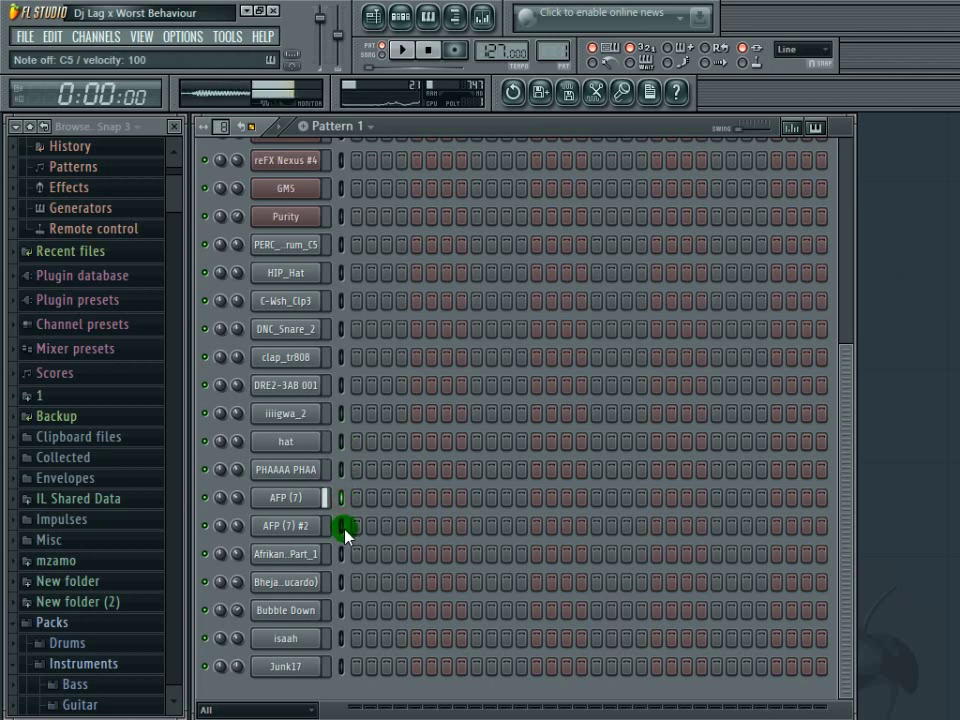
pyautogui.click(344, 558)
pyautogui.click(342, 584)
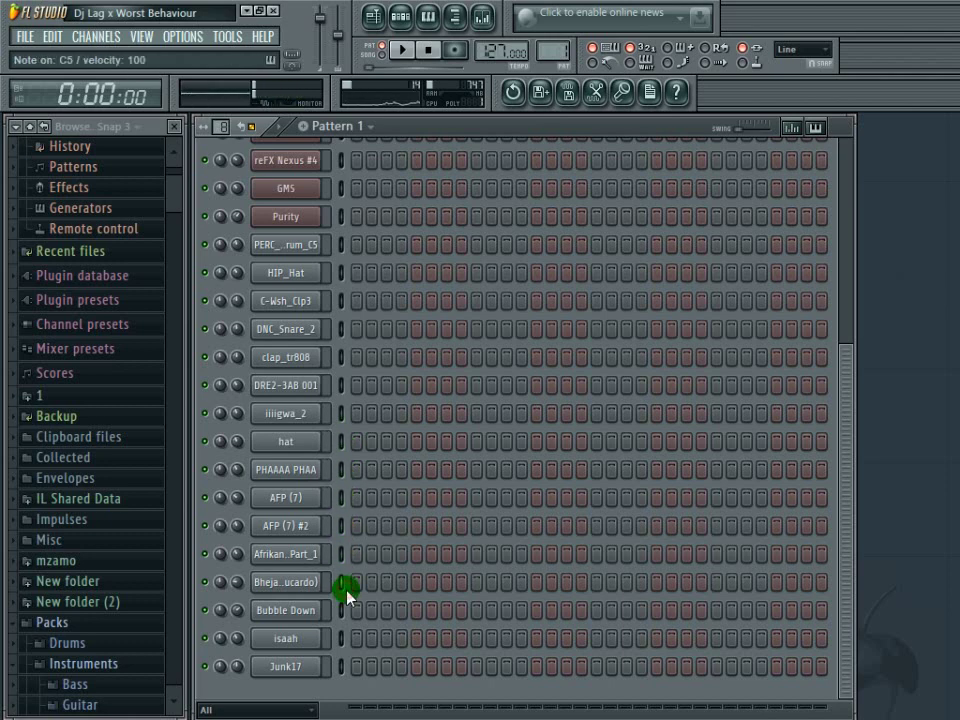
pyautogui.click(342, 610)
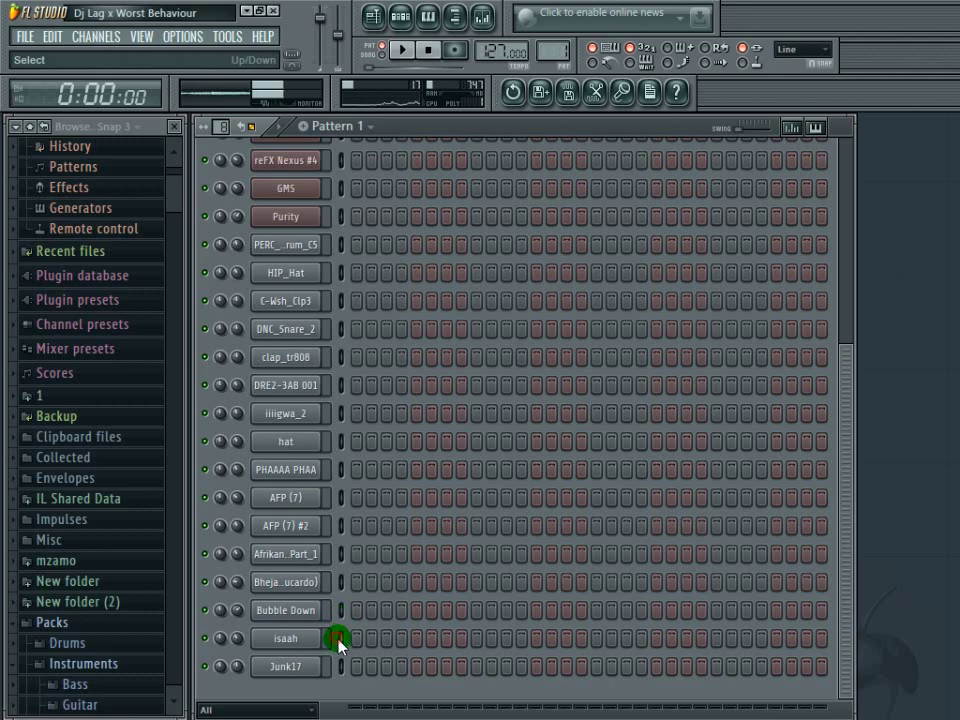
# Step: Start pattern playback and program 808bumpLA_4 hits on steps 1, 5, 11, 17, 21 and 27 of Pattern 1
pyautogui.scroll(3, 452, 510)
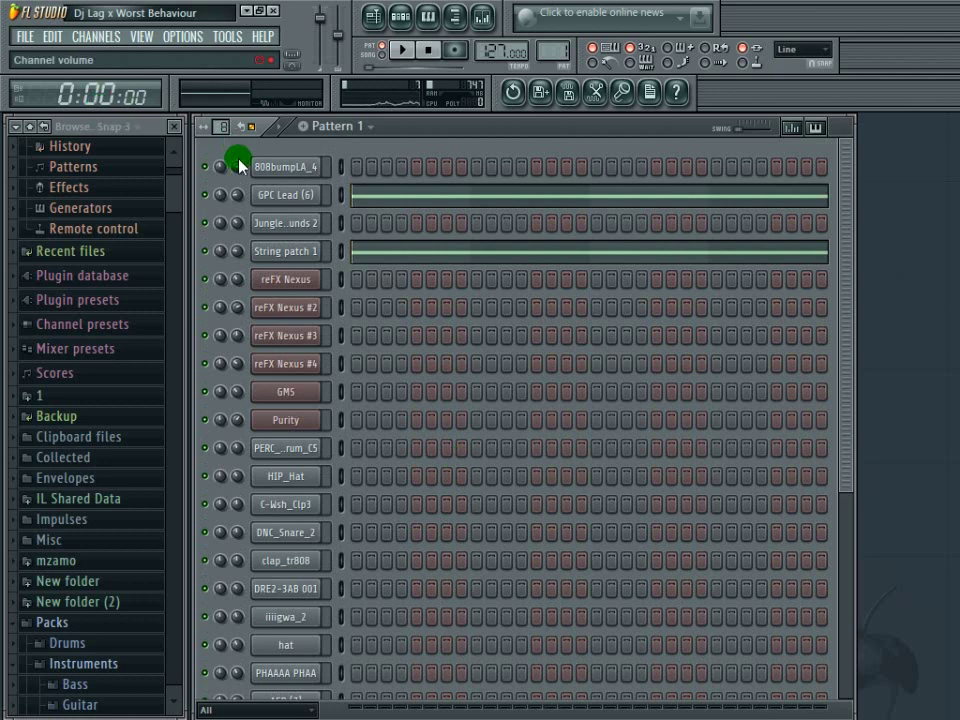
pyautogui.click(303, 170)
pyautogui.click(303, 170)
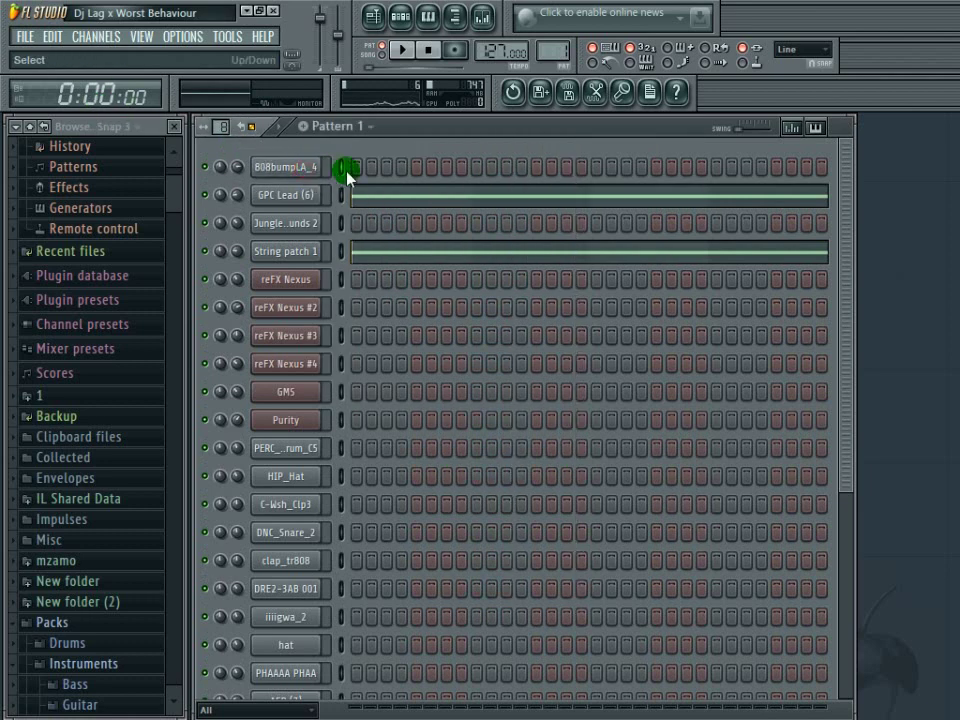
pyautogui.click(401, 49)
pyautogui.click(358, 167)
pyautogui.click(417, 167)
pyautogui.click(507, 167)
pyautogui.click(597, 167)
pyautogui.click(657, 167)
pyautogui.click(746, 167)
# Step: In the piano roll of Jungle animal sounds 2, draw a one-bar C5 note and duplicate it across the following bars
pyautogui.click(315, 223)
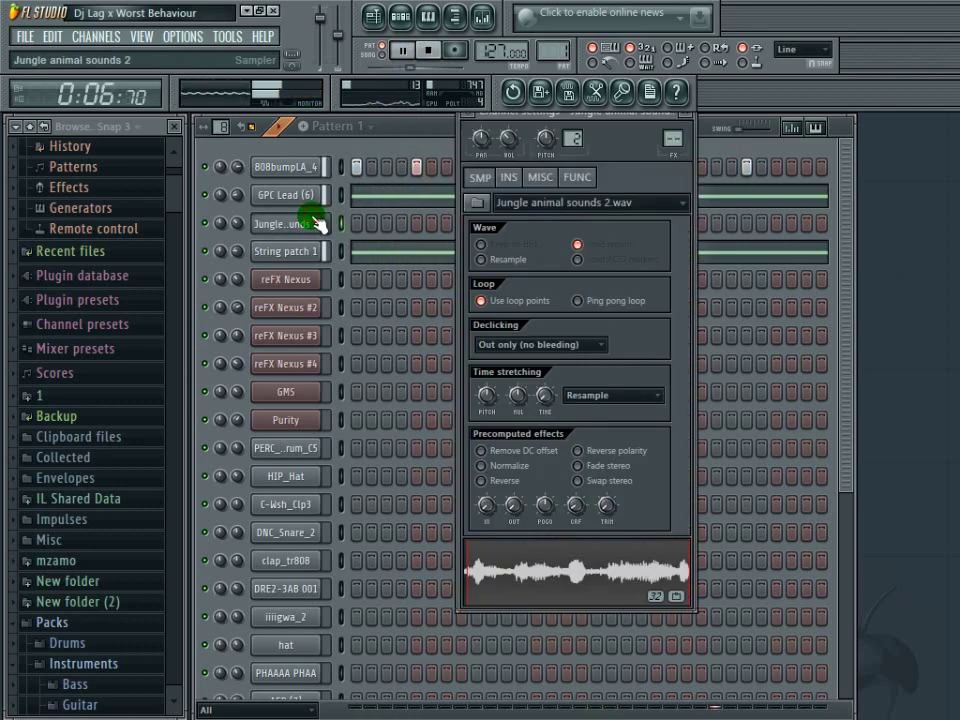
pyautogui.click(315, 223)
pyautogui.rightClick(317, 218)
pyautogui.click(330, 222)
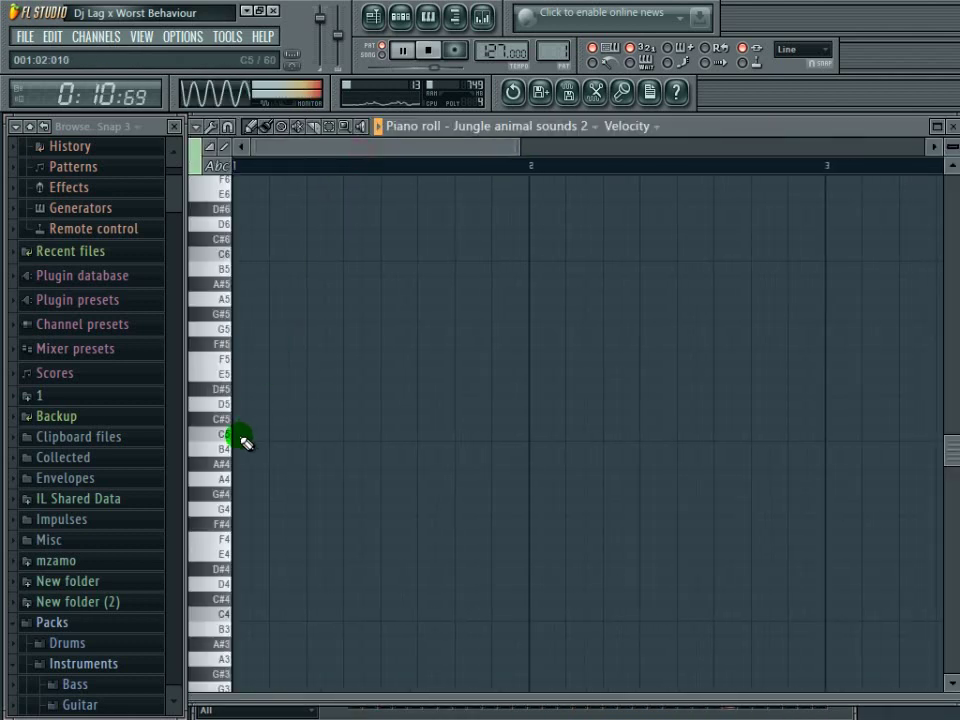
pyautogui.click(246, 436)
pyautogui.moveTo(266, 435); pyautogui.dragTo(540, 431)
pyautogui.hotkey('ctrl', 'b')
pyautogui.hotkey('ctrl', 'b')
pyautogui.hotkey('ctrl', 'b')
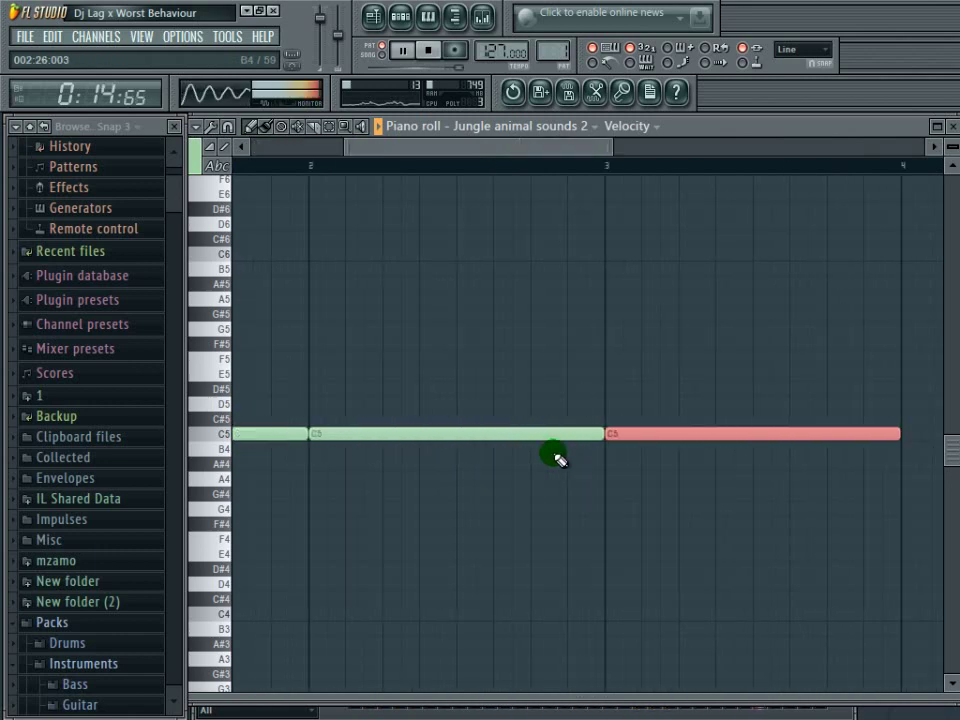
pyautogui.click(952, 126)
# Step: Audition the HIP_Hat and C-Wsh_Clp3 sounds against the playing pattern
pyautogui.click(275, 252)
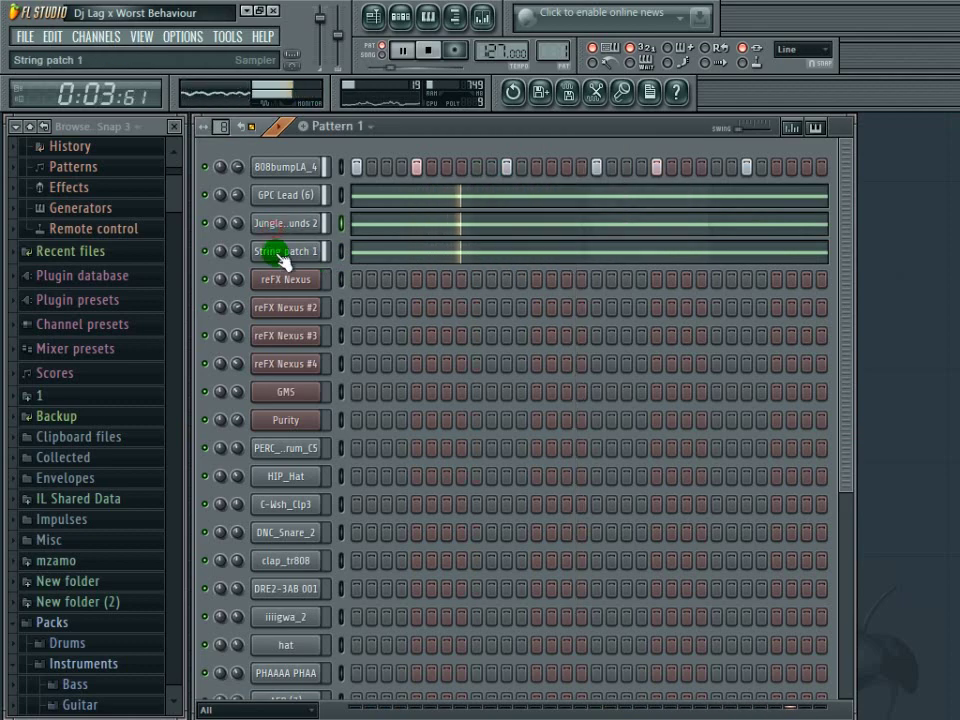
pyautogui.click(290, 279)
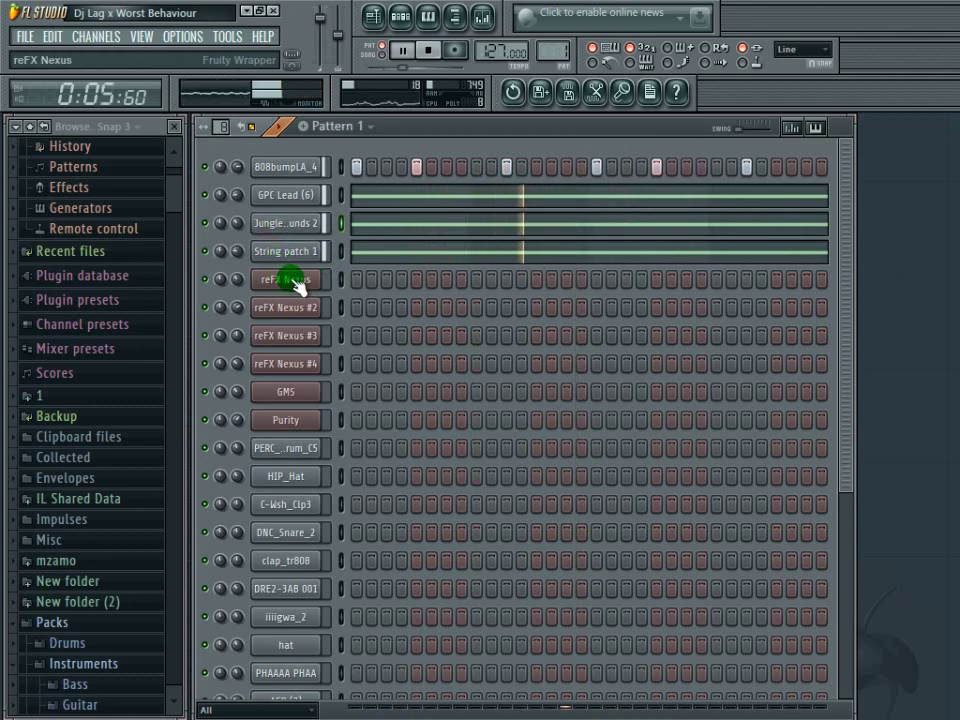
pyautogui.click(280, 469)
pyautogui.click(280, 469)
pyautogui.click(280, 469)
pyautogui.click(280, 469)
pyautogui.click(280, 469)
pyautogui.click(284, 512)
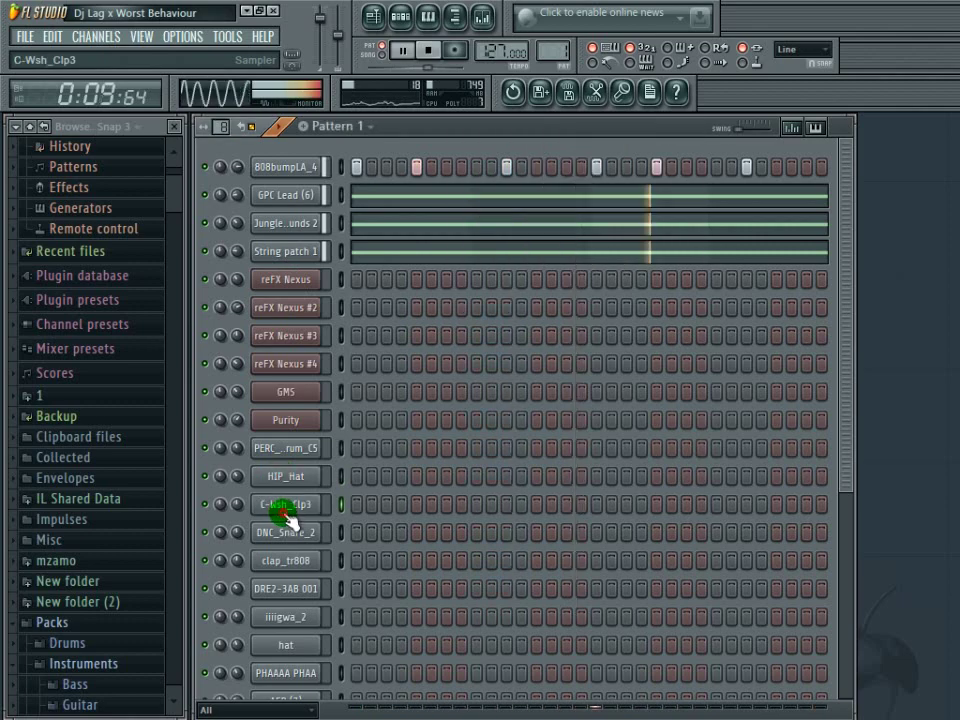
# Step: Copy the step sequence of 808bumpLA_4 and paste it into the C-Wsh_Clp3 channel
pyautogui.rightClick(320, 163)
pyautogui.moveTo(416, 278)
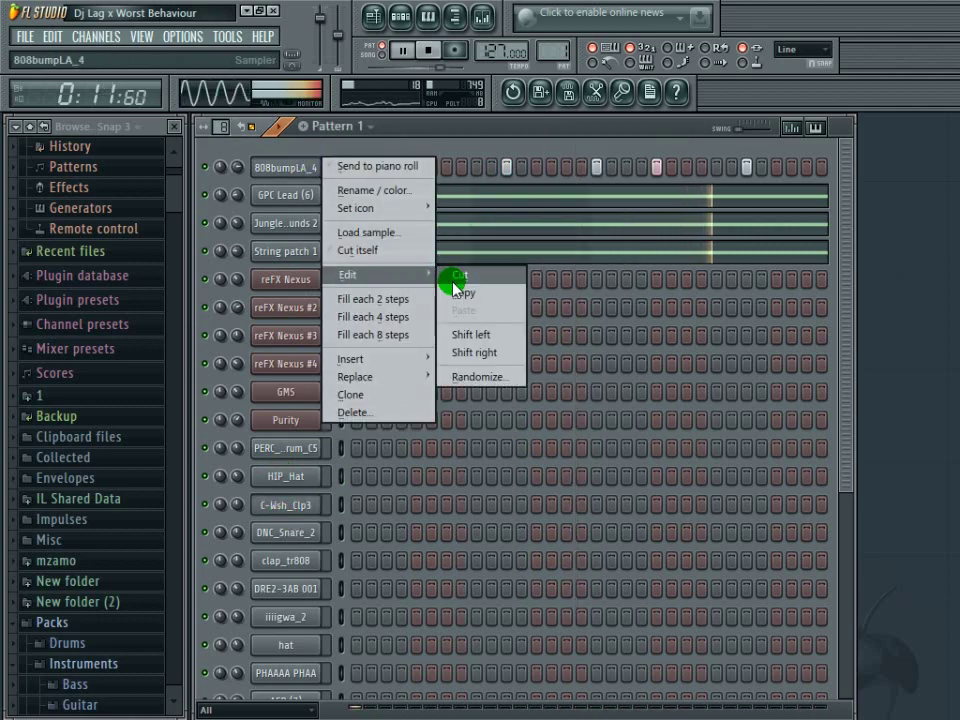
pyautogui.click(454, 292)
pyautogui.rightClick(295, 503)
pyautogui.moveTo(380, 555)
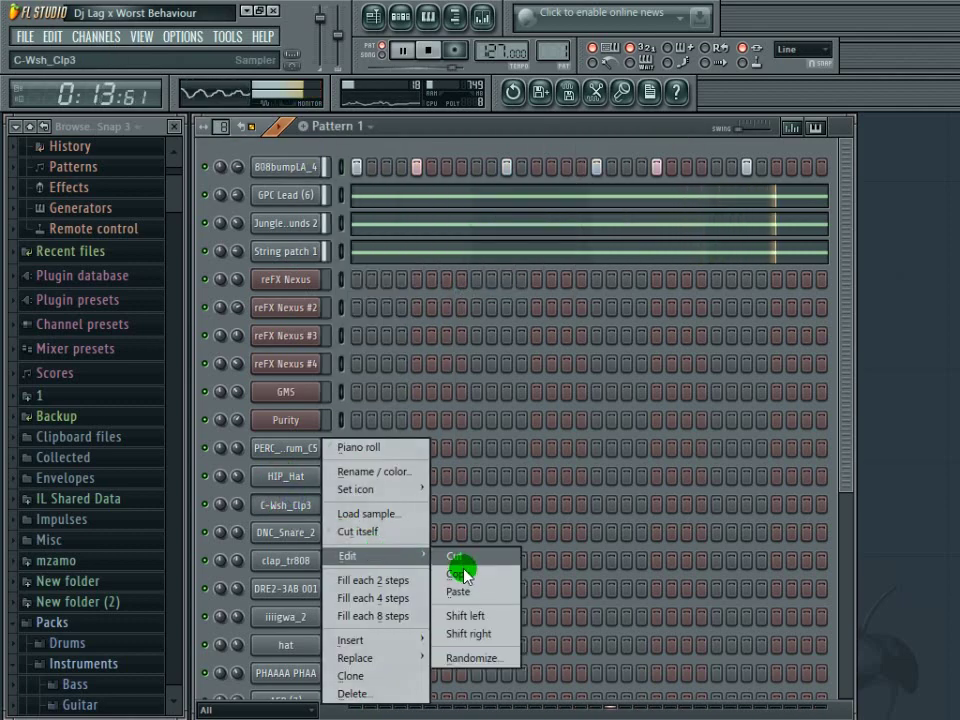
pyautogui.click(454, 591)
pyautogui.click(279, 514)
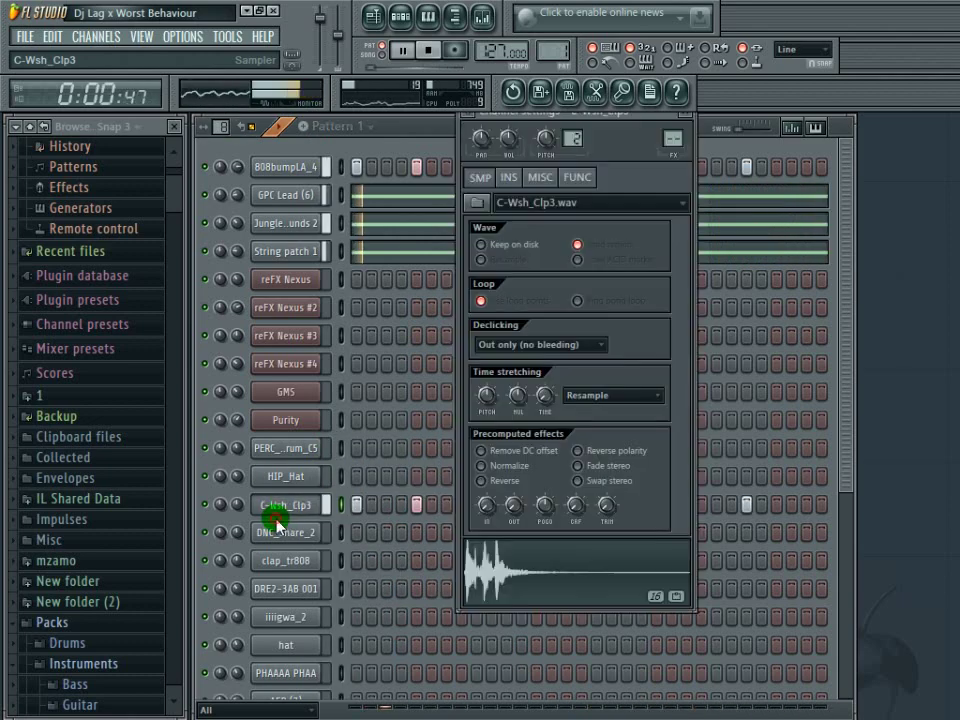
pyautogui.click(277, 518)
# Step: Fill the iiiigwa_2 channel with a hit every four steps and shift the hits right to start on step 3
pyautogui.moveTo(843, 352); pyautogui.dragTo(848, 564)
pyautogui.scroll(-6, 848, 568)
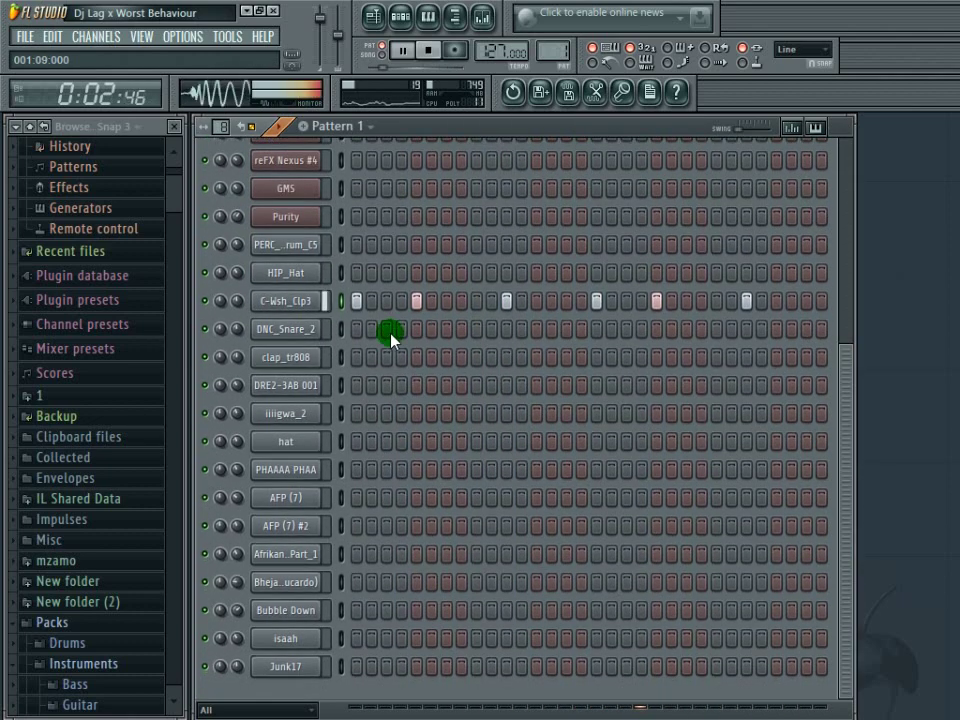
pyautogui.click(294, 328)
pyautogui.click(290, 328)
pyautogui.click(289, 413)
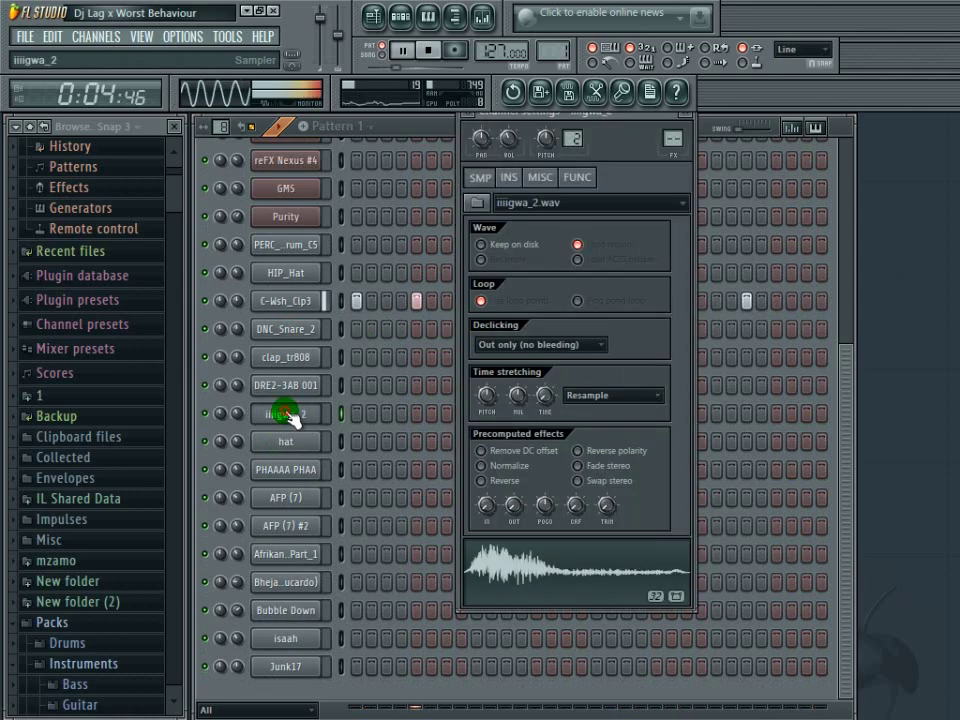
pyautogui.click(289, 413)
pyautogui.rightClick(289, 413)
pyautogui.click(395, 563)
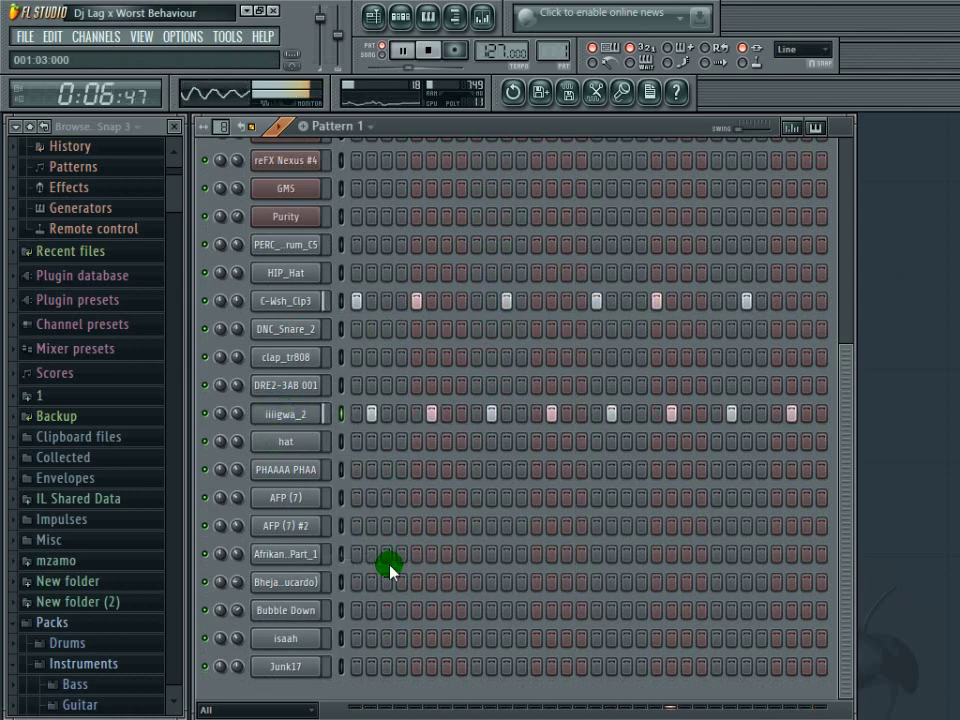
# Step: Adjust the quick fade-out of the iiiigwa_2 sample and lower its volume to about 35%
pyautogui.click(281, 412)
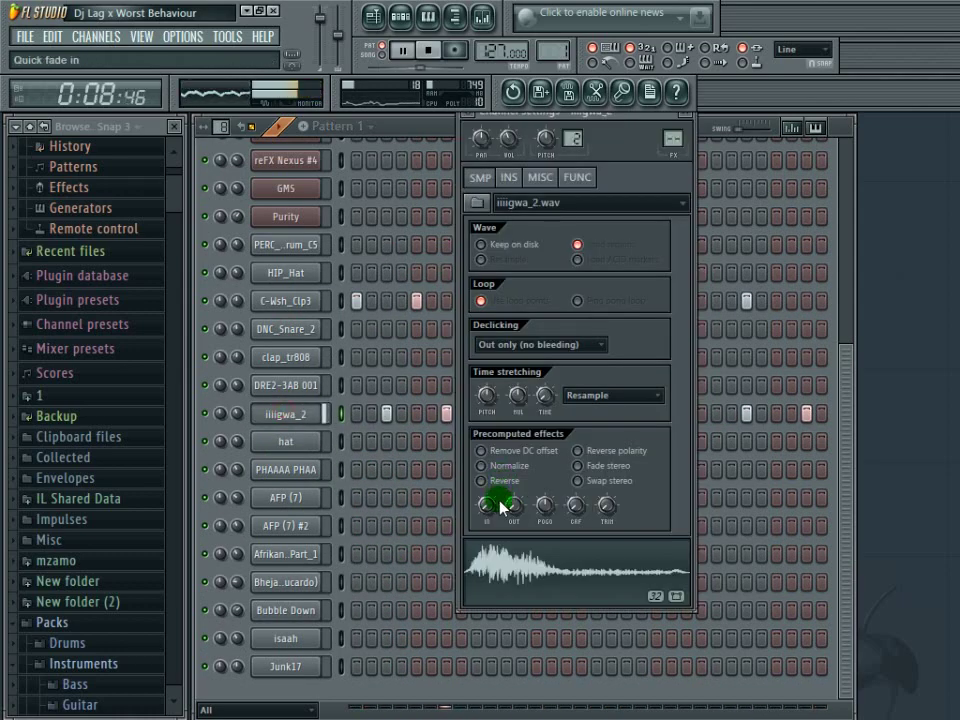
pyautogui.moveTo(514, 505); pyautogui.dragTo(513, 503)
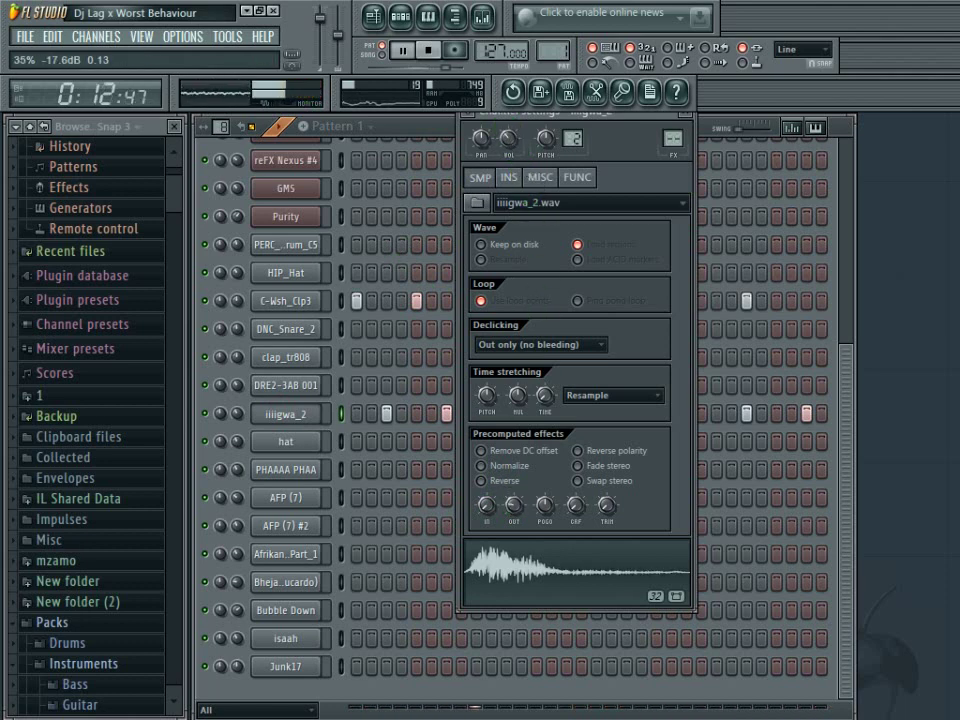
pyautogui.click(690, 117)
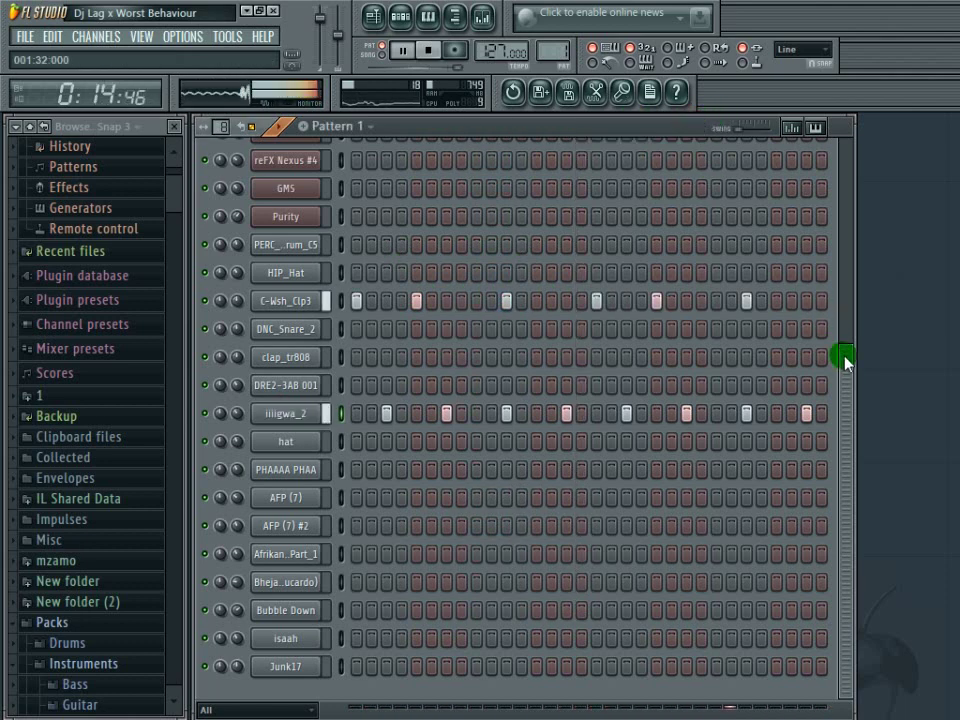
# Step: Audition the PHAAAA PHAA, AFP (7), AFP (7) #2 and Afrikan..Part_1 sounds against the playing pattern
pyautogui.click(305, 469)
pyautogui.click(302, 497)
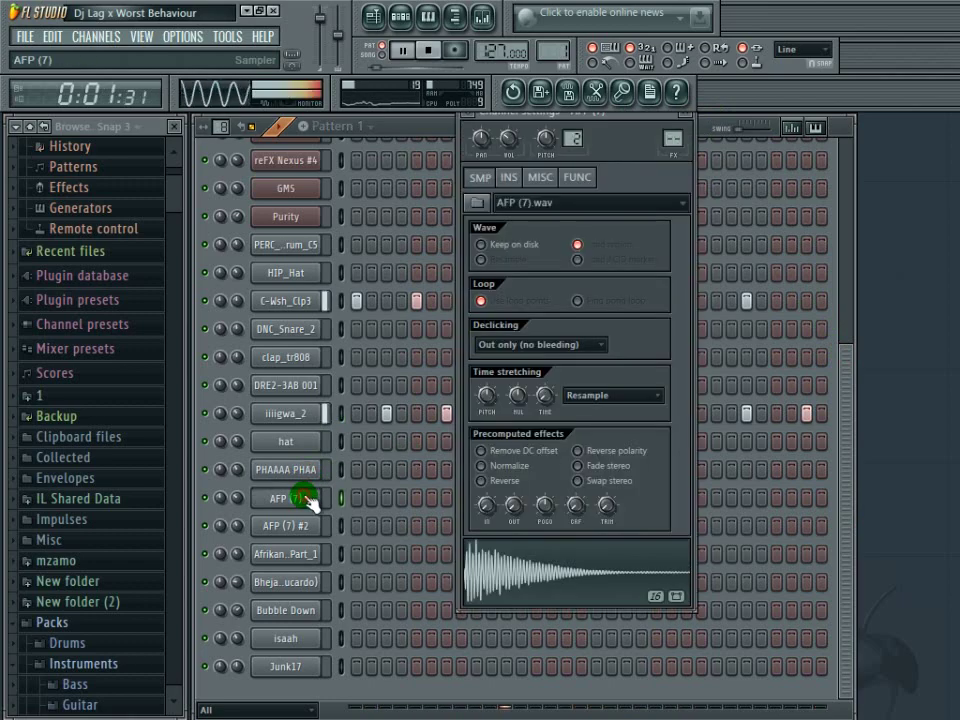
pyautogui.click(302, 497)
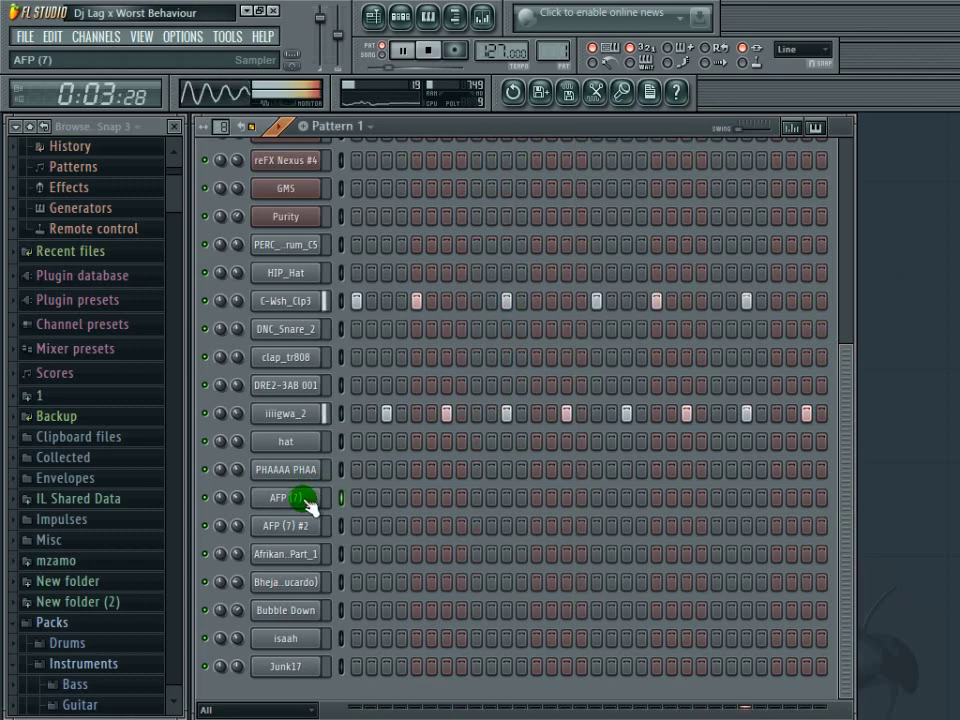
pyautogui.click(300, 524)
pyautogui.click(300, 553)
pyautogui.click(300, 553)
pyautogui.click(300, 553)
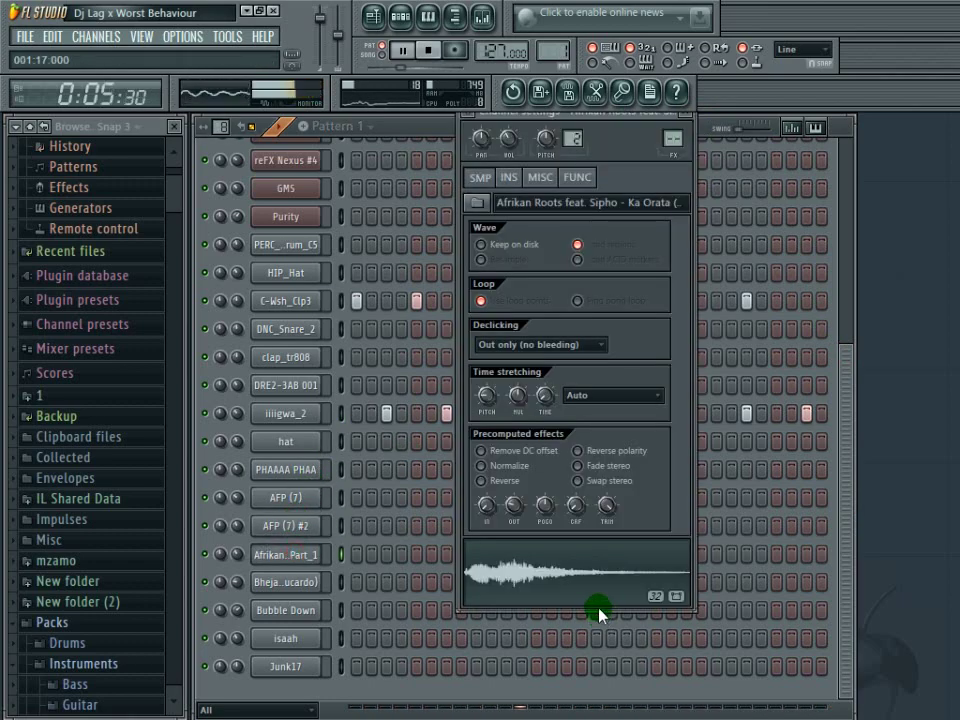
# Step: Fill the Afrikan..Part_1 channel with a hit every eight steps and shift the hits right to start on step 3
pyautogui.click(300, 553)
pyautogui.rightClick(300, 553)
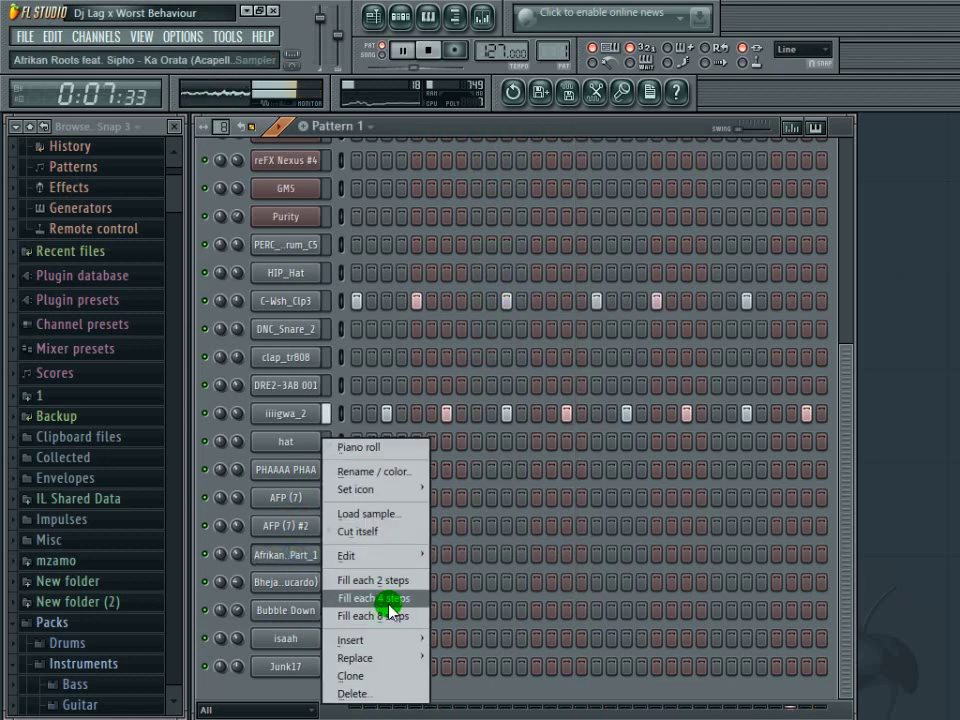
pyautogui.click(375, 615)
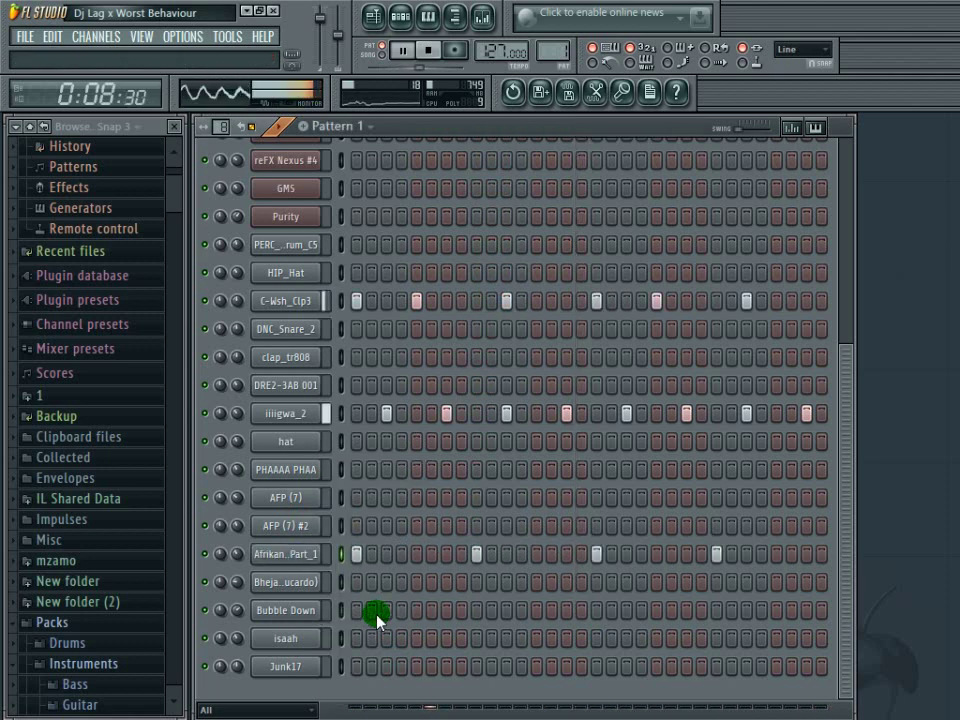
# Step: Duplicate all C5 notes of the Afrikan..Part_1 channel in the piano roll to F#4, four steps later
pyautogui.rightClick(305, 557)
pyautogui.click(405, 450)
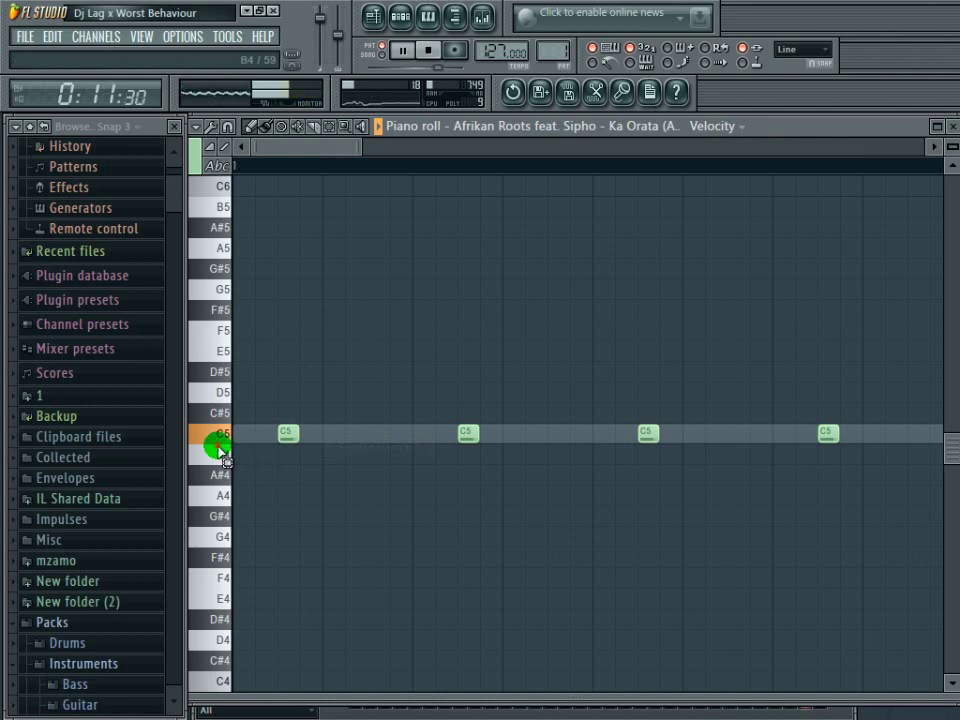
pyautogui.click(199, 437)
pyautogui.moveTo(281, 435); pyautogui.dragTo(375, 572)
pyautogui.press('space')
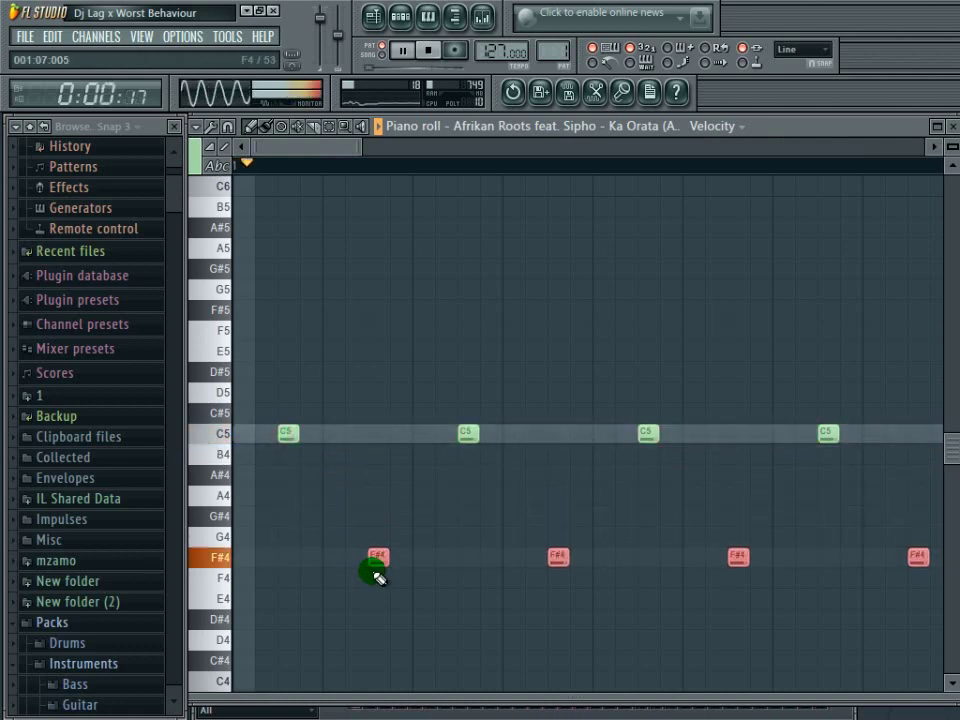
pyautogui.click(937, 126)
# Step: Audition clap_tr808 and program its hits on steps 1, 5, 11, 17, 27 and 31
pyautogui.click(290, 359)
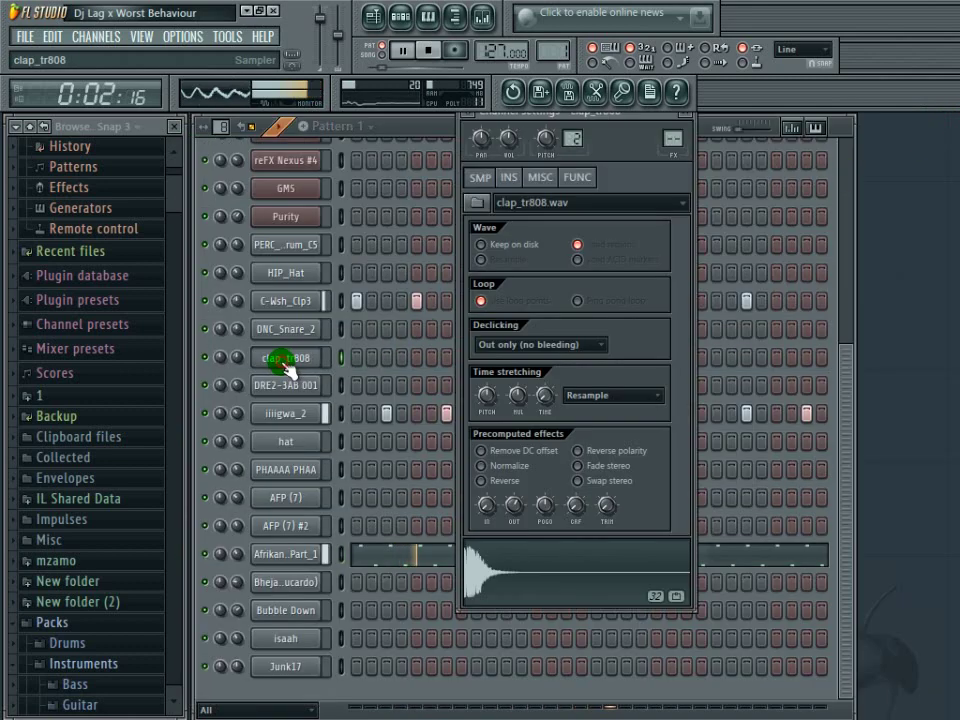
pyautogui.click(282, 356)
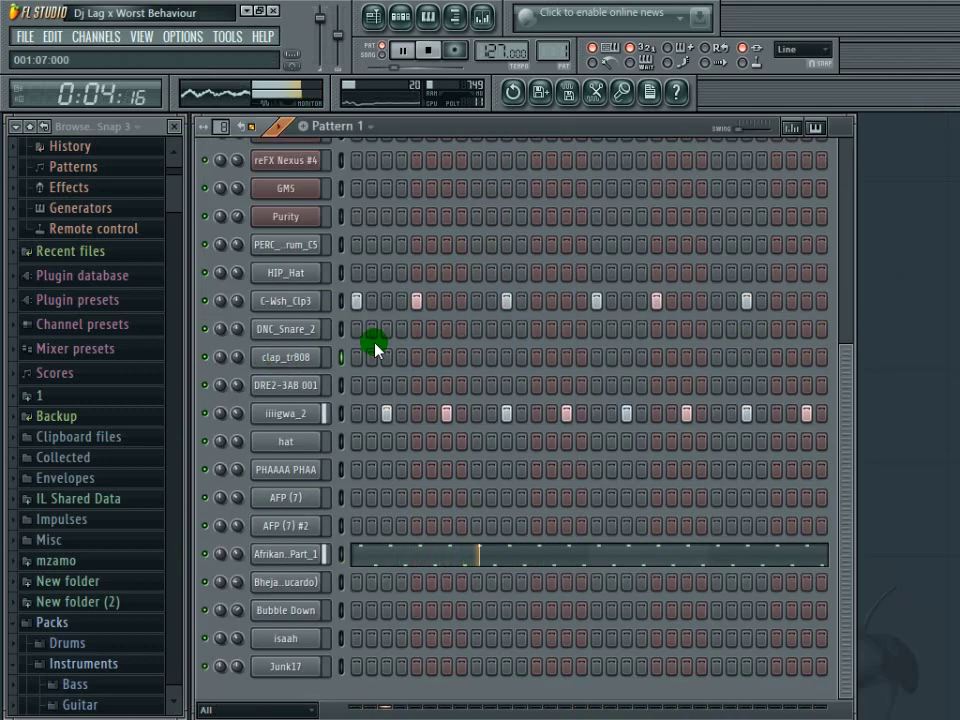
pyautogui.click(354, 359)
pyautogui.click(417, 359)
pyautogui.click(507, 358)
pyautogui.click(597, 358)
pyautogui.click(657, 359)
pyautogui.click(744, 358)
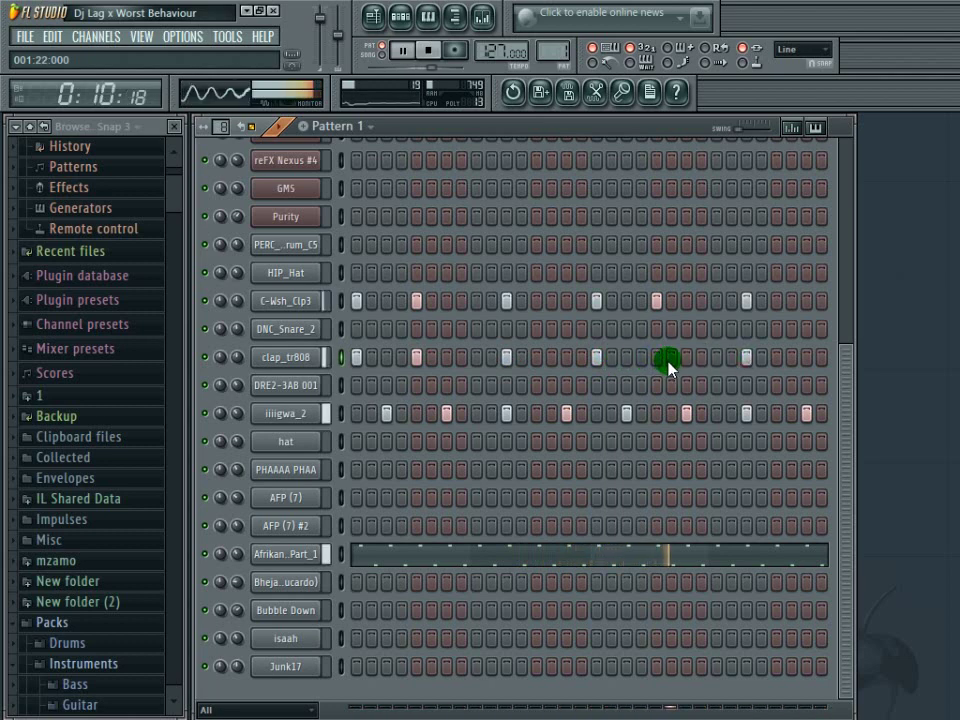
pyautogui.click(806, 358)
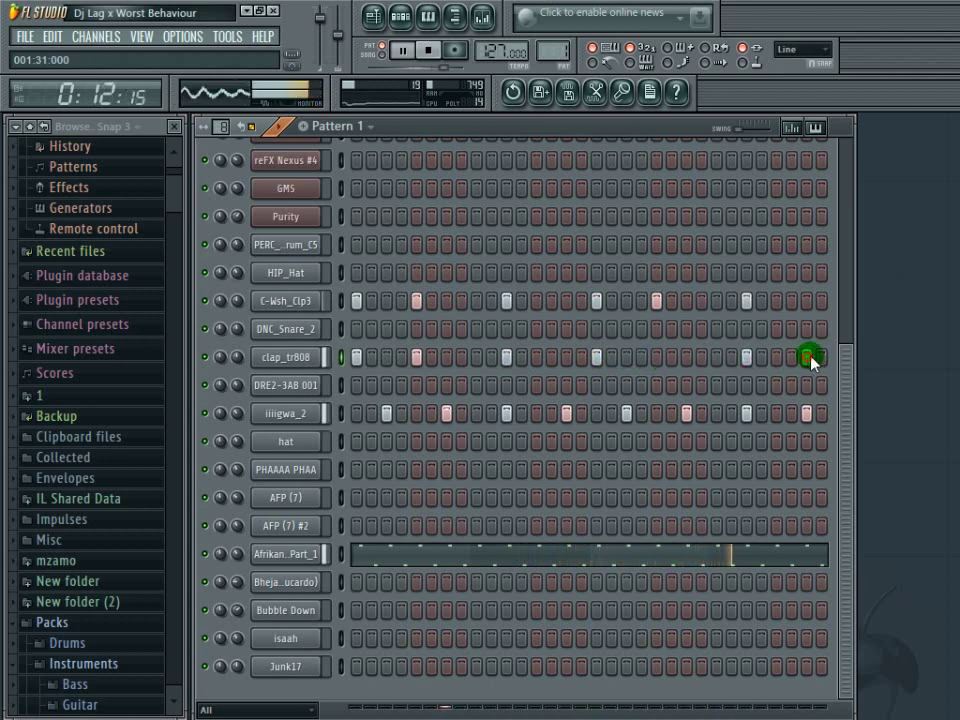
# Step: Audition the HIP_Hat, PERC_..rum_C5 and hat sounds against the playing pattern
pyautogui.click(279, 270)
pyautogui.click(281, 243)
pyautogui.click(281, 243)
pyautogui.click(281, 243)
pyautogui.click(285, 413)
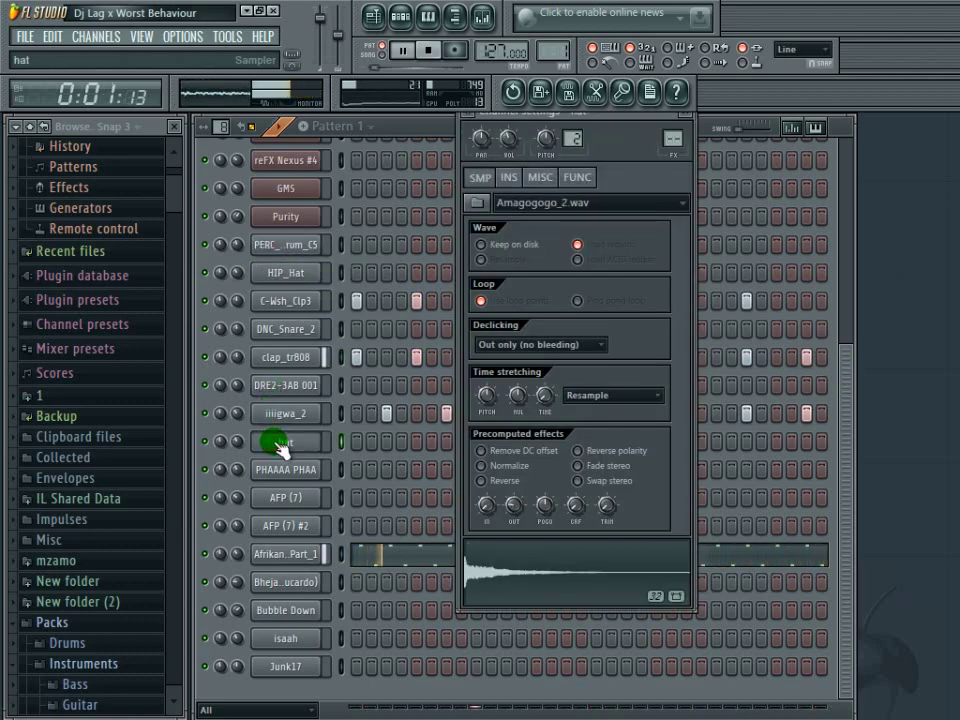
# Step: Try a hit every four steps on the PHAAAA PHAA channel, starting on step 3, and clear the channel again
pyautogui.click(282, 470)
pyautogui.rightClick(281, 474)
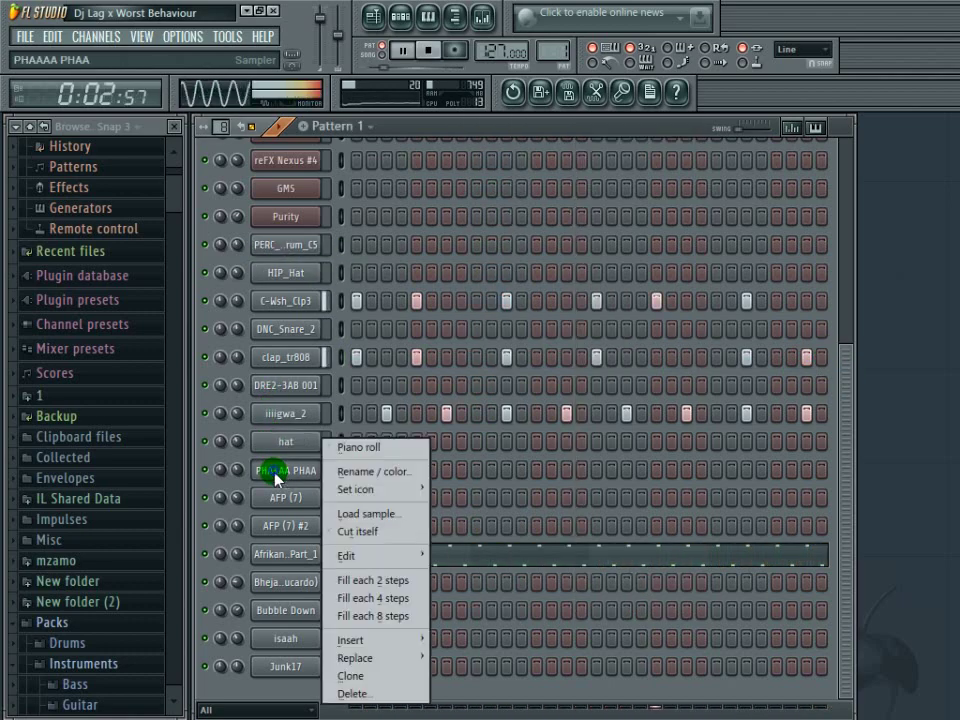
pyautogui.click(400, 600)
pyautogui.press('space')
pyautogui.click(402, 49)
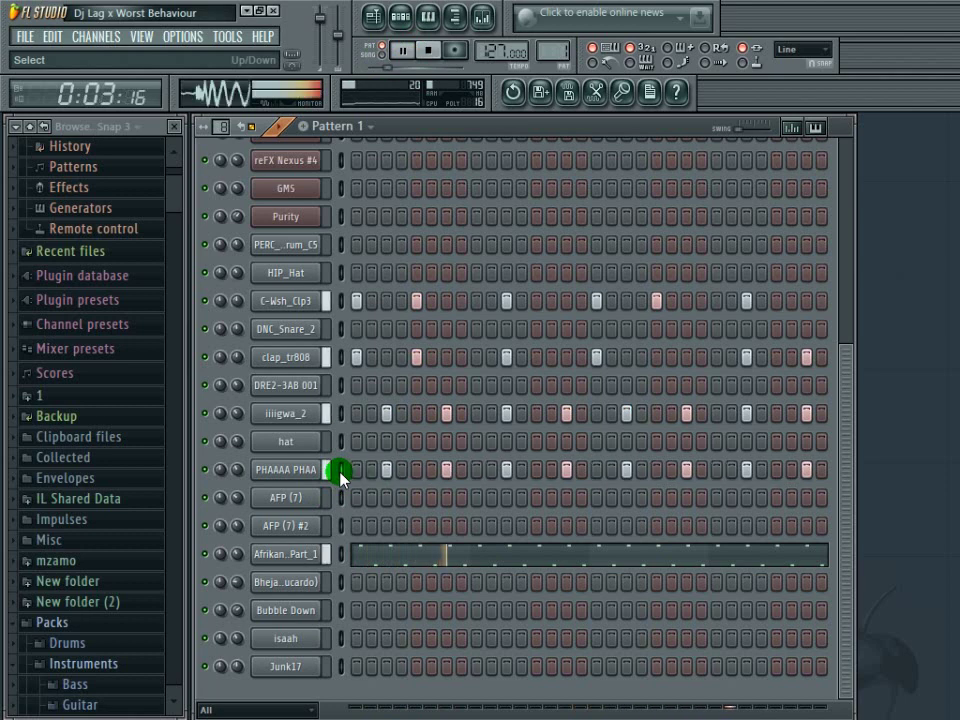
pyautogui.click(270, 470)
pyautogui.rightClick(270, 470)
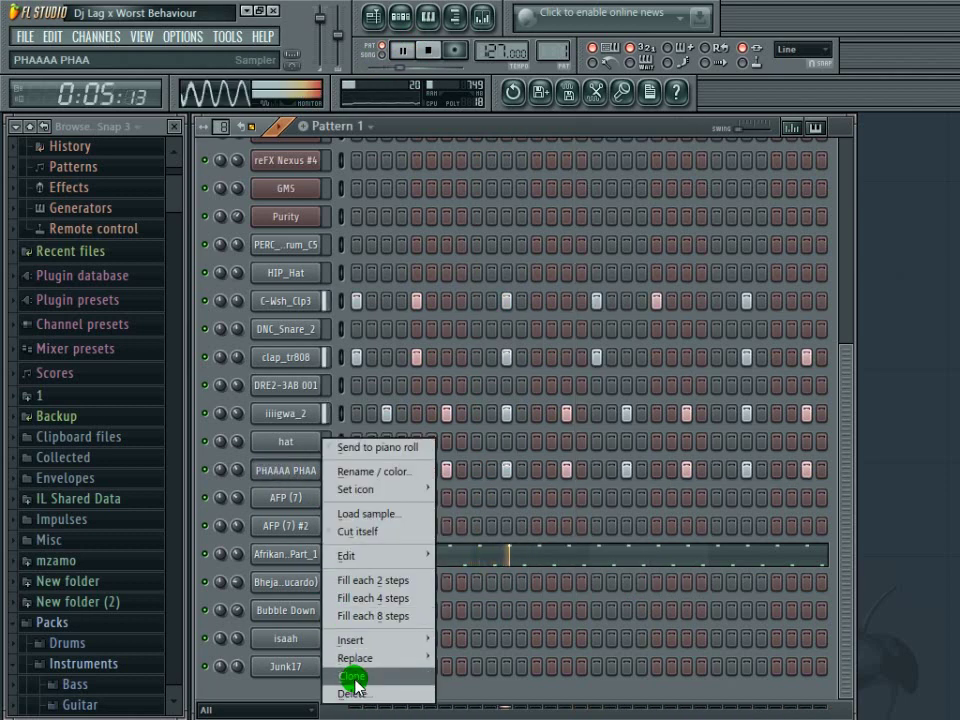
pyautogui.click(273, 476)
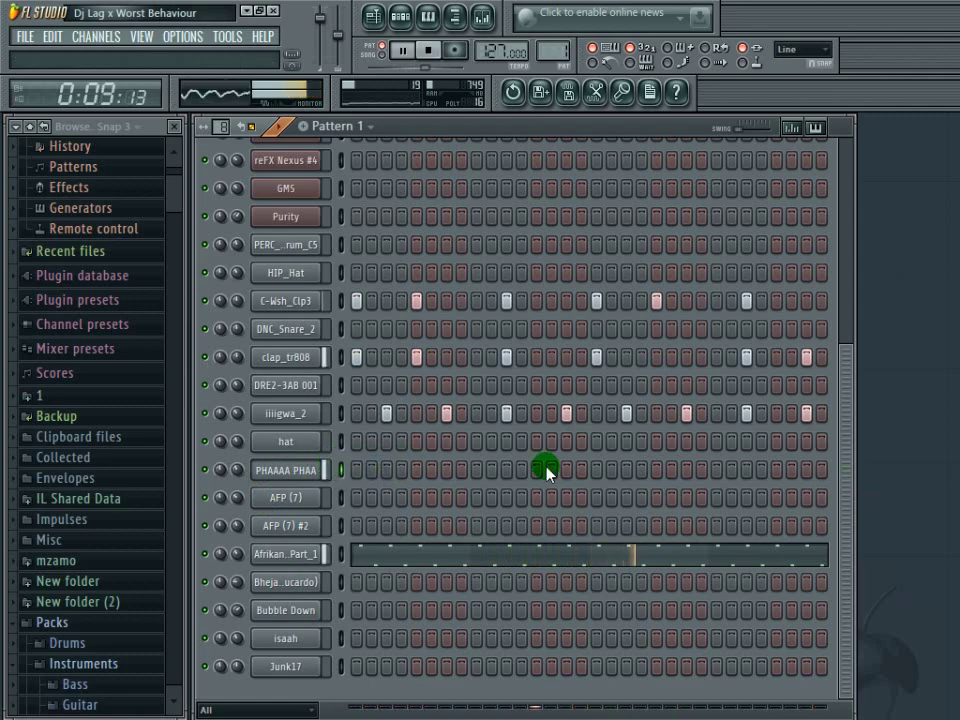
# Step: Fill the PHAAAA PHAA channel with a hit every eight steps and slightly lower the volume of the Jungle..unds 2 channel
pyautogui.rightClick(292, 470)
pyautogui.click(392, 617)
pyautogui.scroll(3, 857, 260)
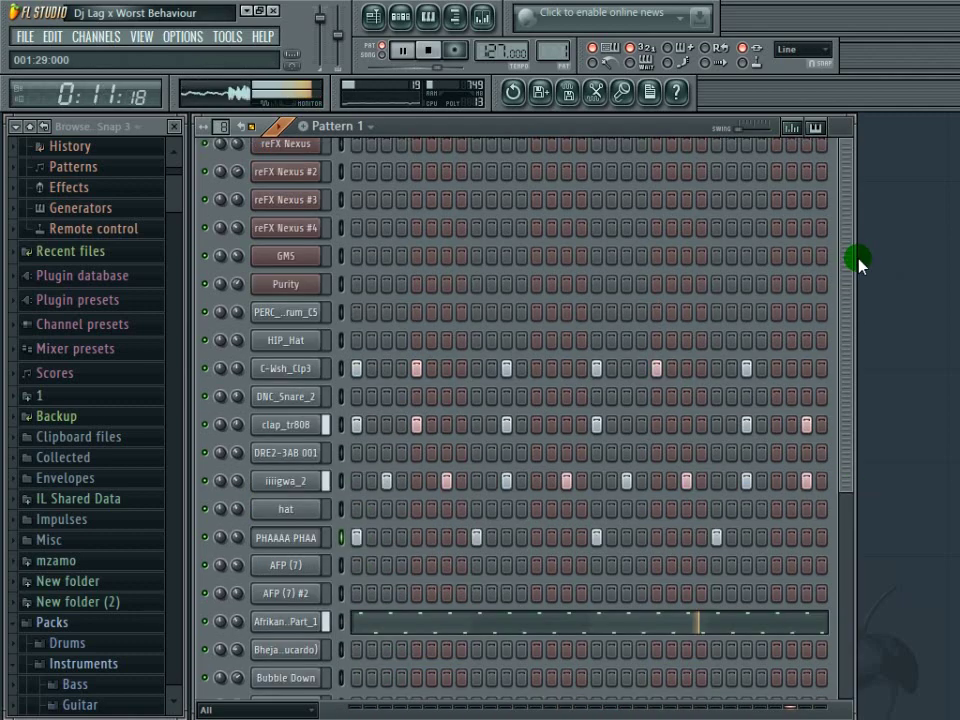
pyautogui.moveTo(238, 224); pyautogui.dragTo(238, 234)
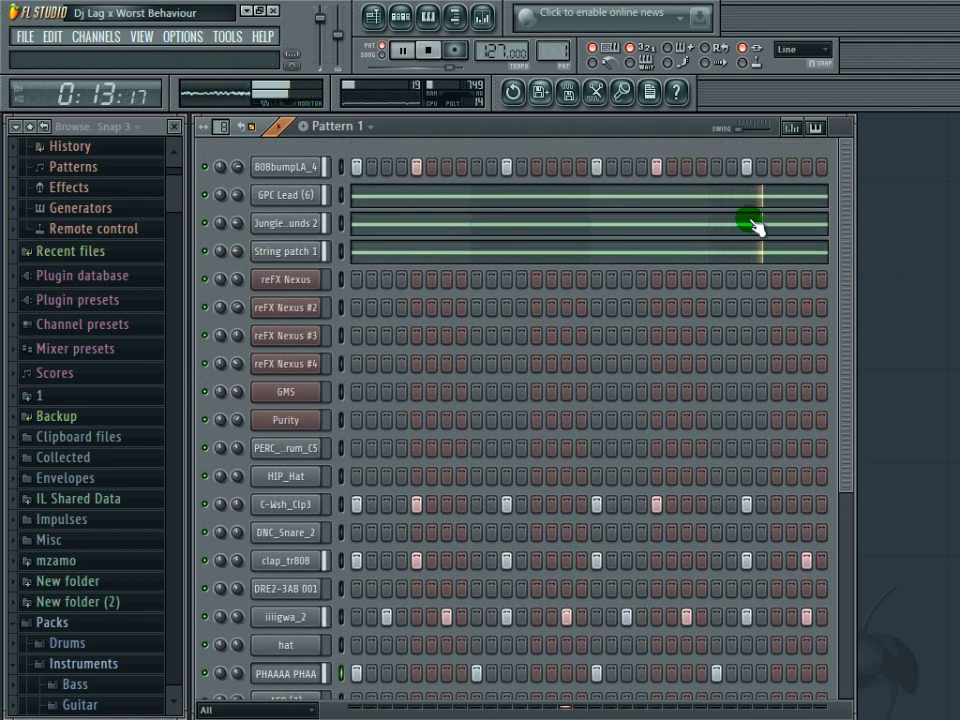
# Step: Clone the PHAAAA PHAA channel and lower the original channel's volume to about 35%
pyautogui.scroll(-7, 727, 683)
pyautogui.scroll(-1, 727, 683)
pyautogui.click(299, 475)
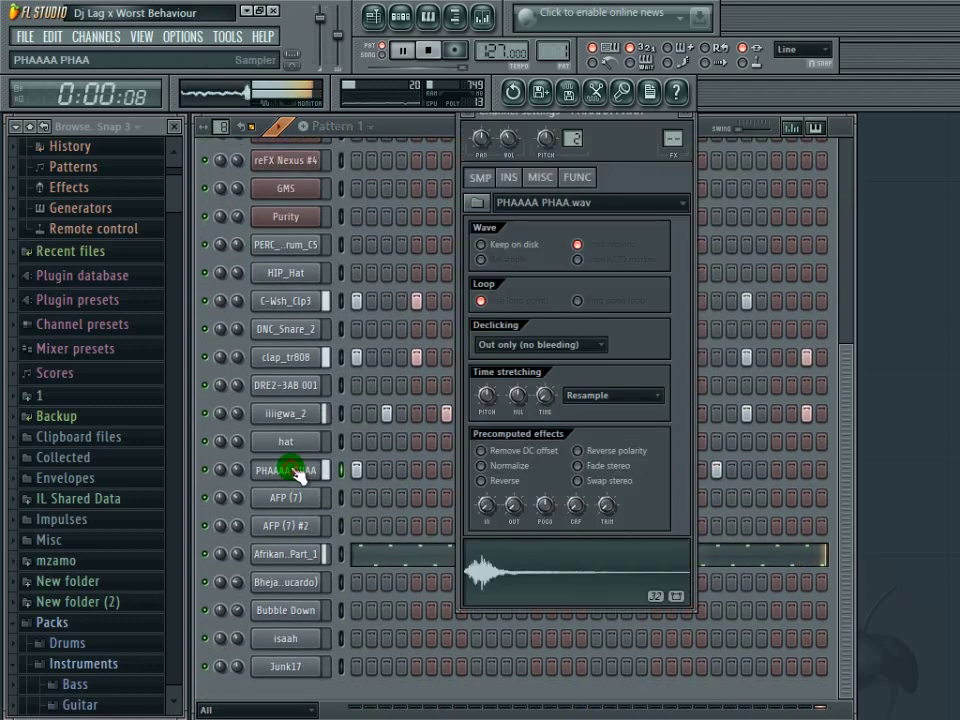
pyautogui.click(298, 475)
pyautogui.rightClick(297, 475)
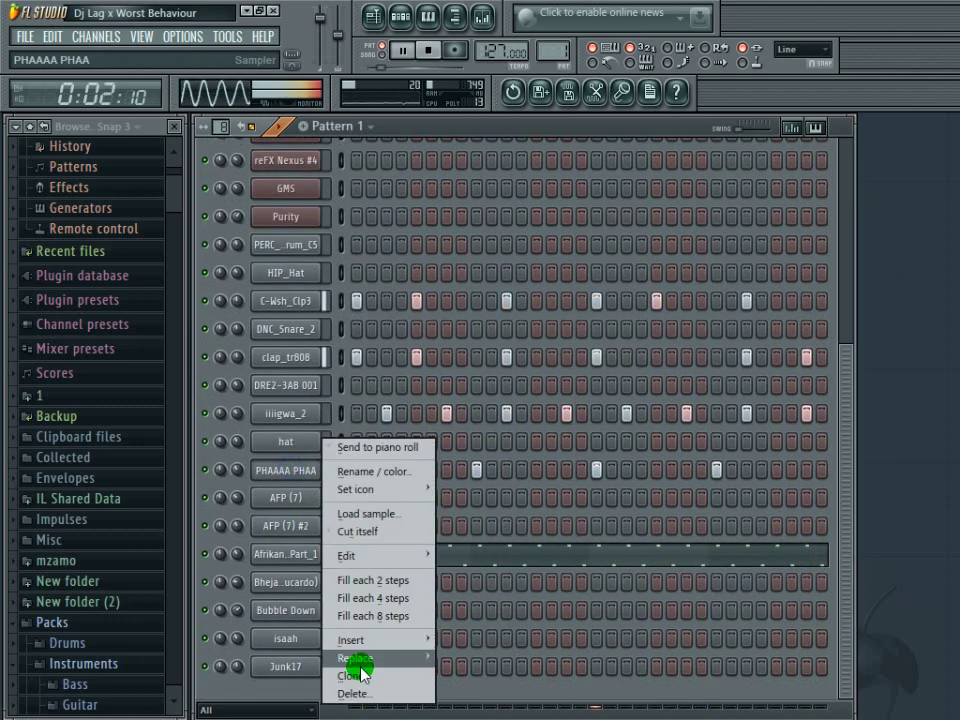
pyautogui.click(354, 676)
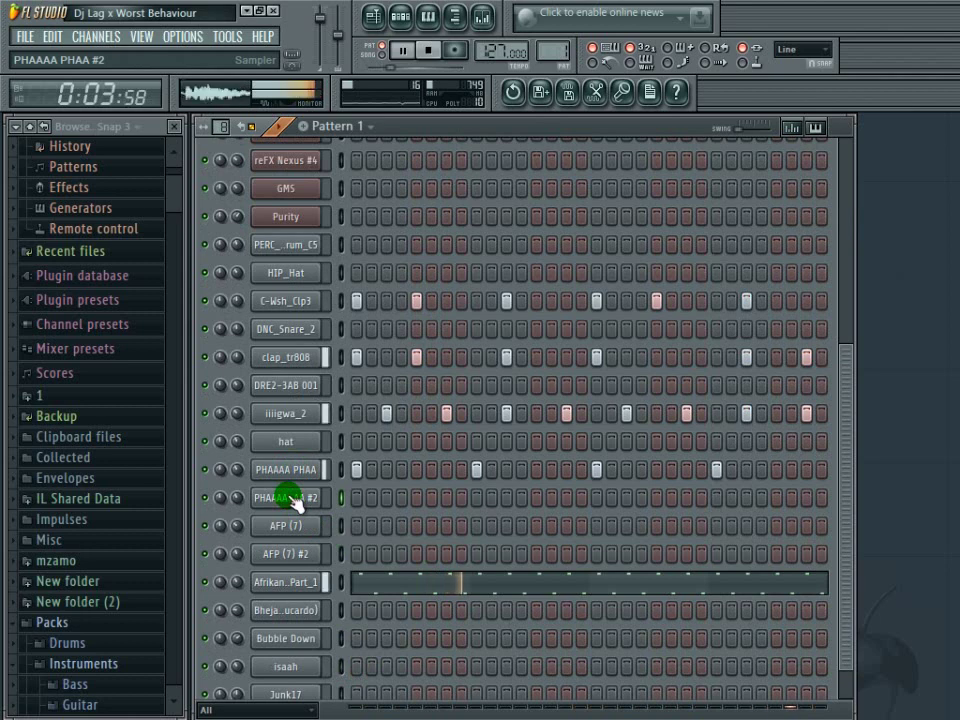
pyautogui.click(358, 470)
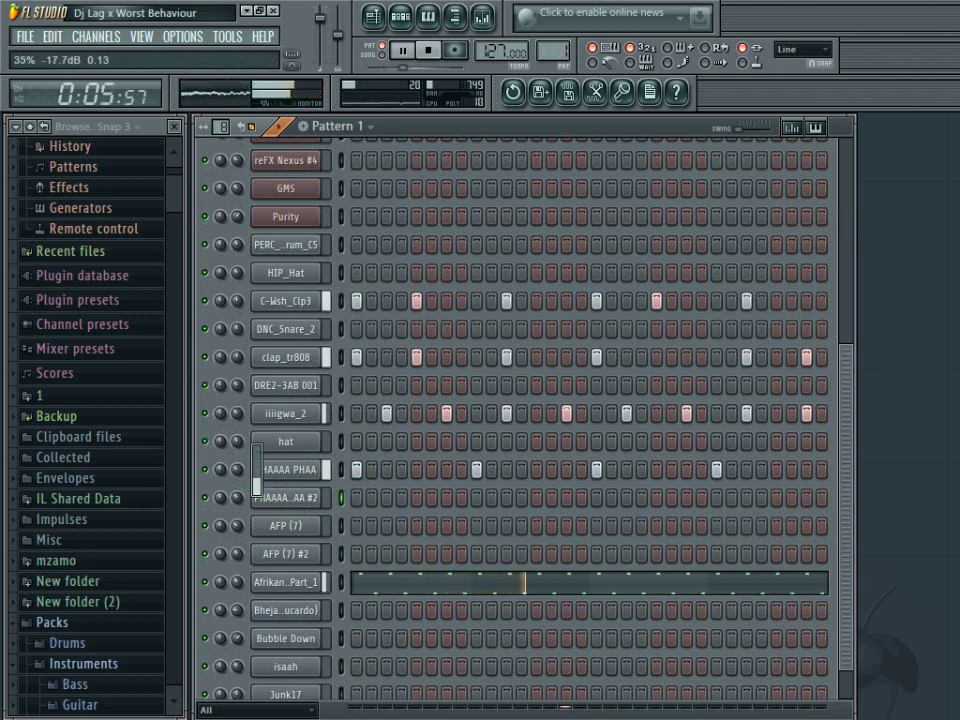
# Step: Give the cloned PHAAAA PHAA channel a hit every eight steps starting on step 3, and enable Cut itself
pyautogui.rightClick(328, 497)
pyautogui.click(386, 617)
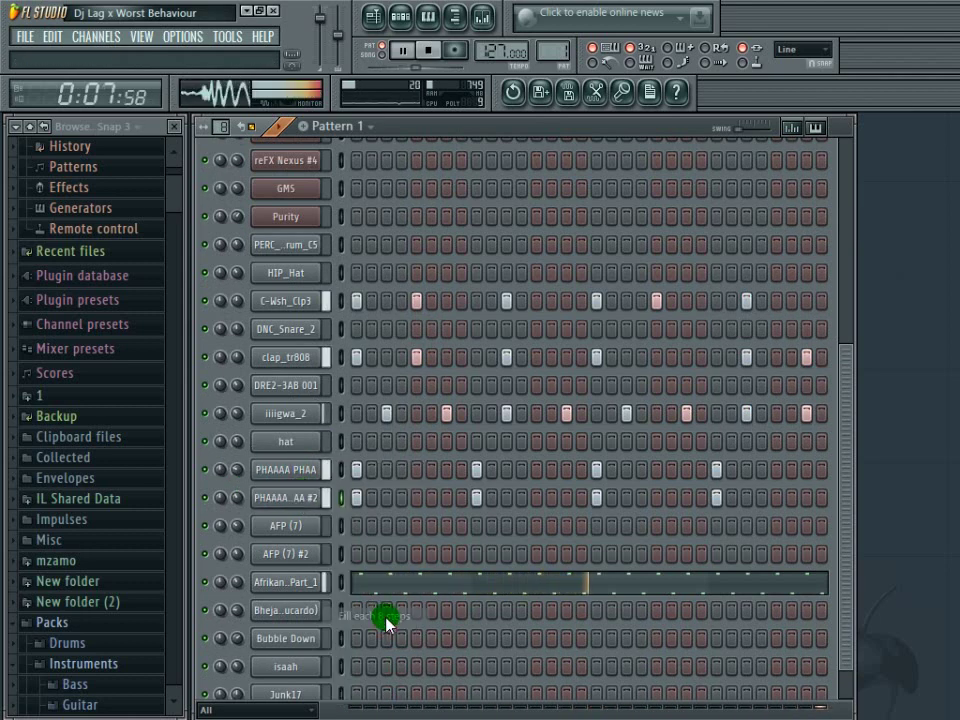
# Step: Send the cloned PHAAAA PHAA channel to the piano roll and duplicate its C5 notes to A#4, four steps later
pyautogui.rightClick(328, 494)
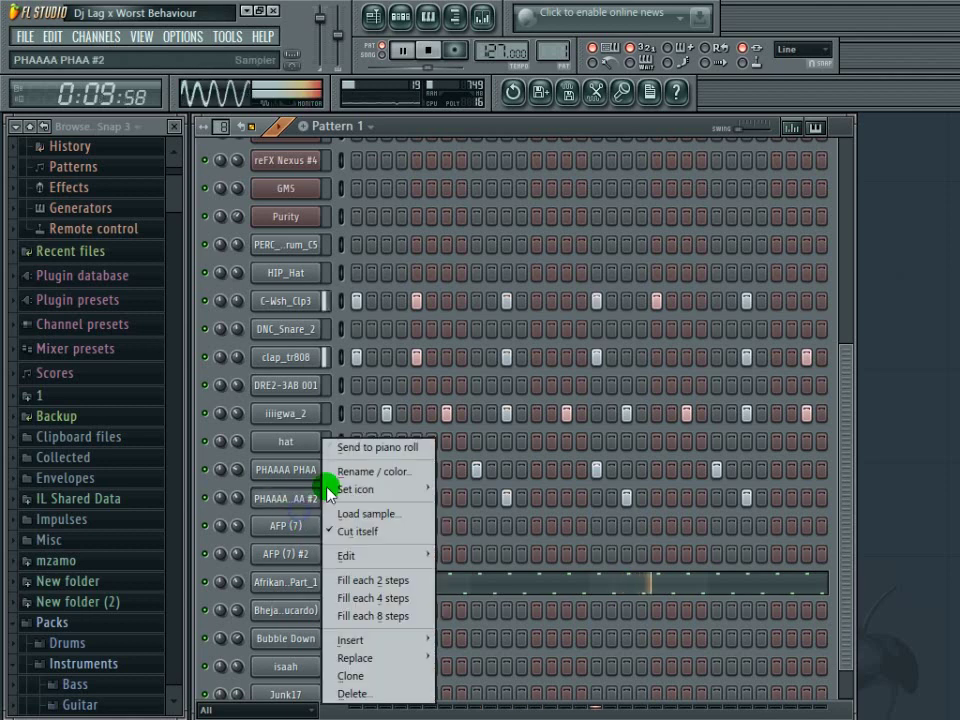
pyautogui.click(360, 452)
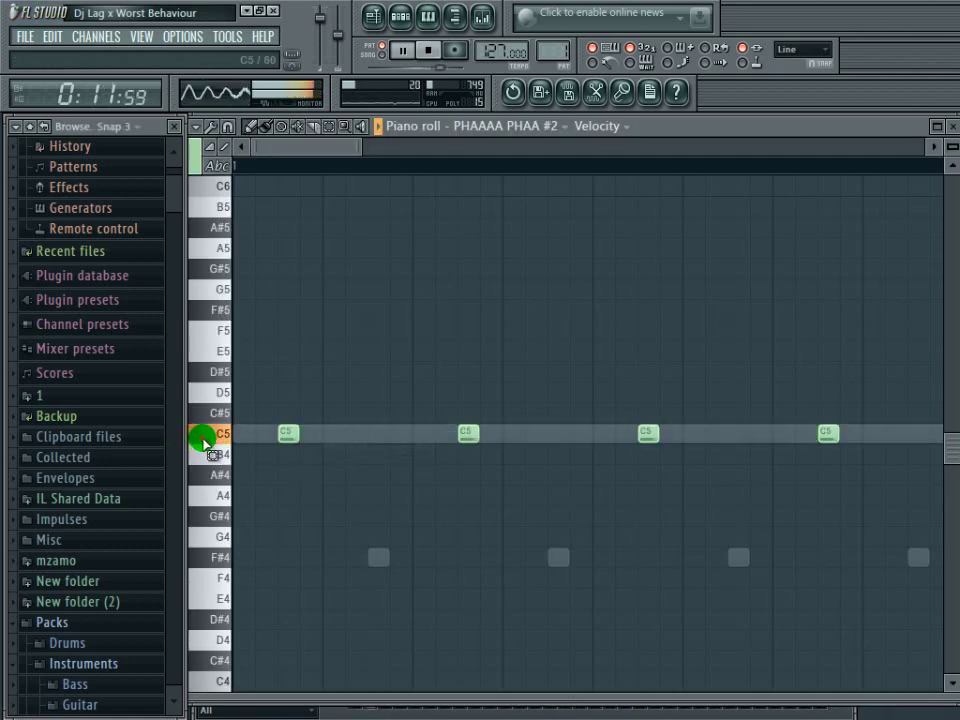
pyautogui.hotkey('ctrl', 'a')
pyautogui.moveTo(288, 434); pyautogui.dragTo(380, 469)
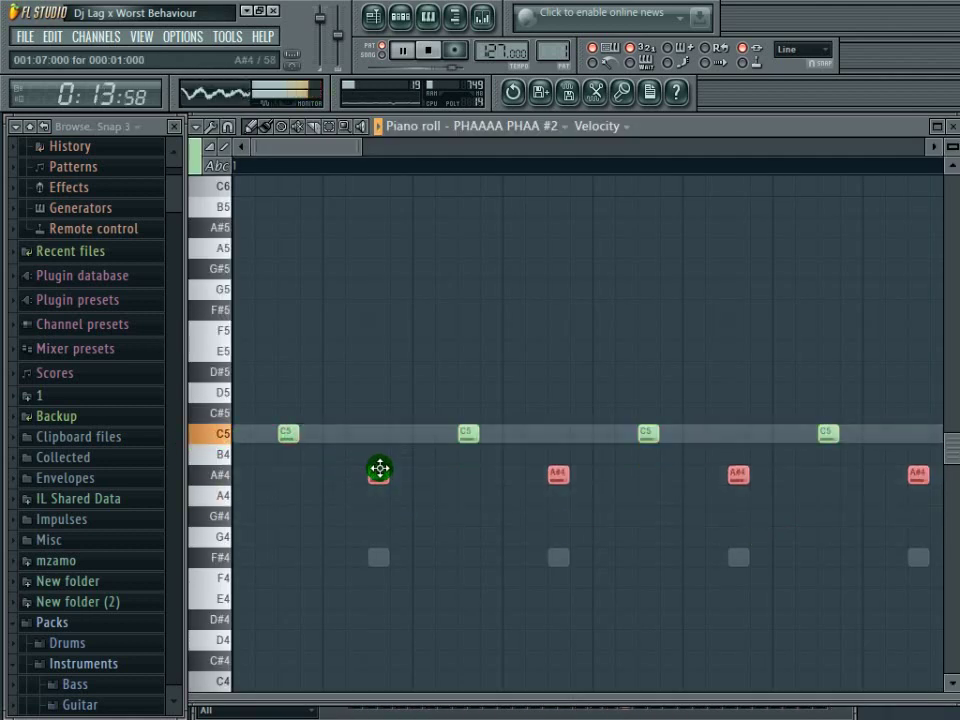
pyautogui.click(949, 124)
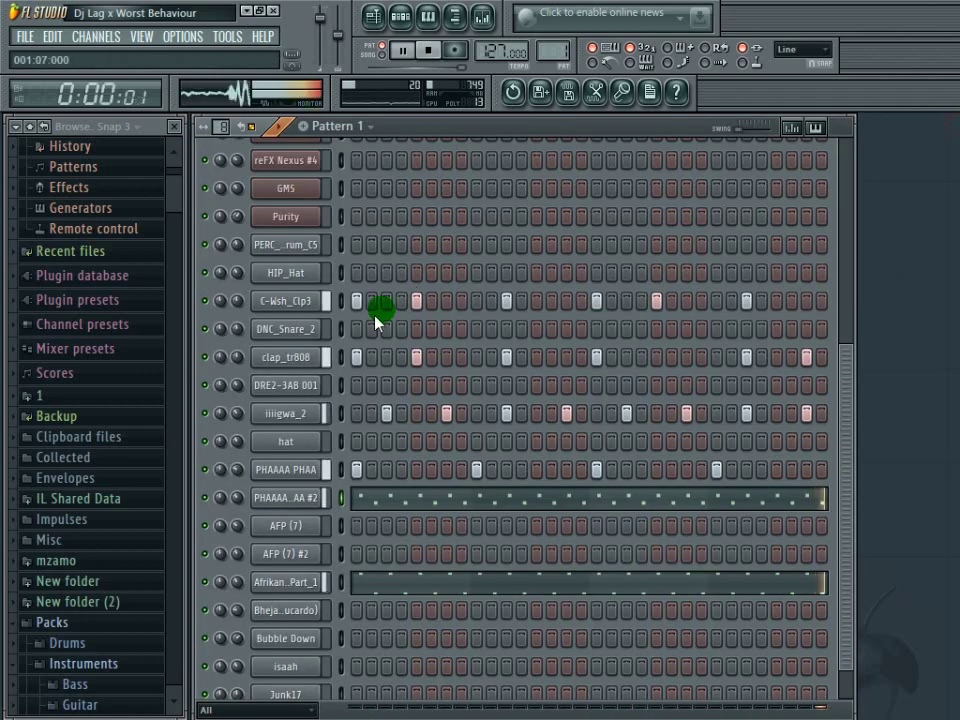
# Step: Check the sample settings of PHAAAA PHAA and lower the cloned channel's volume to about 26%
pyautogui.click(293, 481)
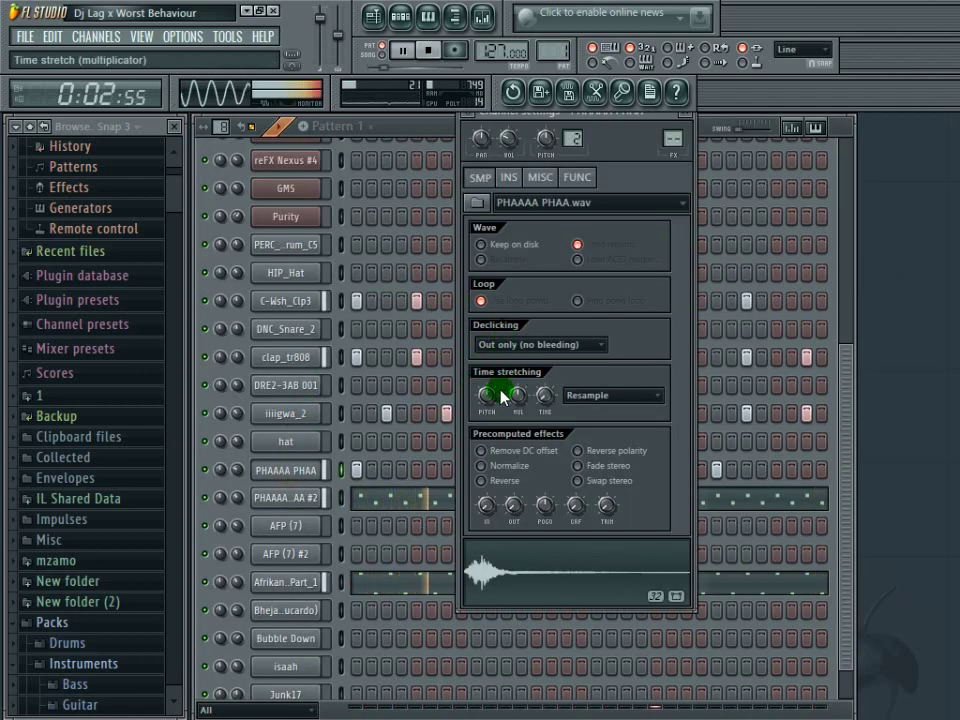
pyautogui.press('Escape')
pyautogui.click(235, 504)
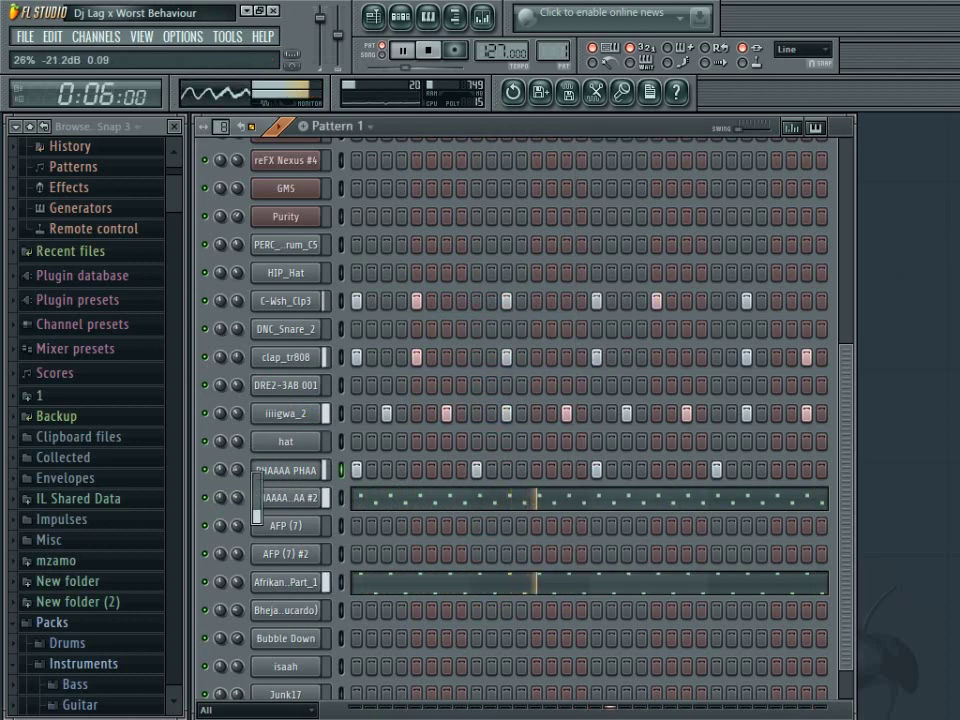
# Step: Audition the AFP (7), String patch 1, PERC_..rum_C5 and HIP_Hat sounds against the playing pattern
pyautogui.doubleClick(272, 531)
pyautogui.scroll(5, 568, 315)
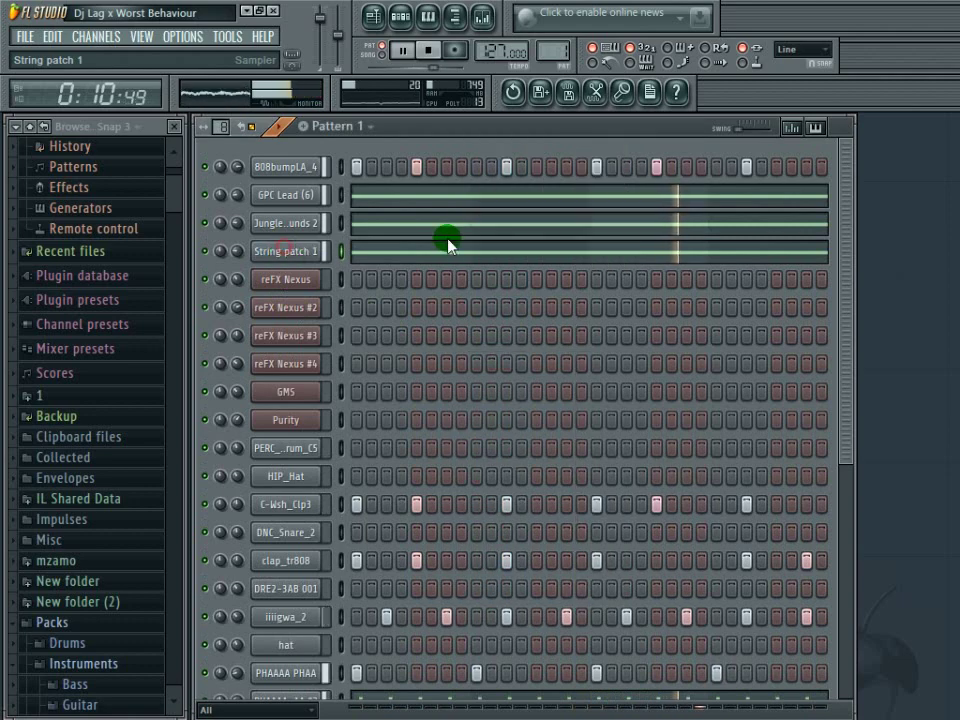
pyautogui.scroll(-3, 650, 272)
pyautogui.scroll(-2, 650, 272)
pyautogui.click(286, 279)
pyautogui.click(288, 309)
pyautogui.click(288, 485)
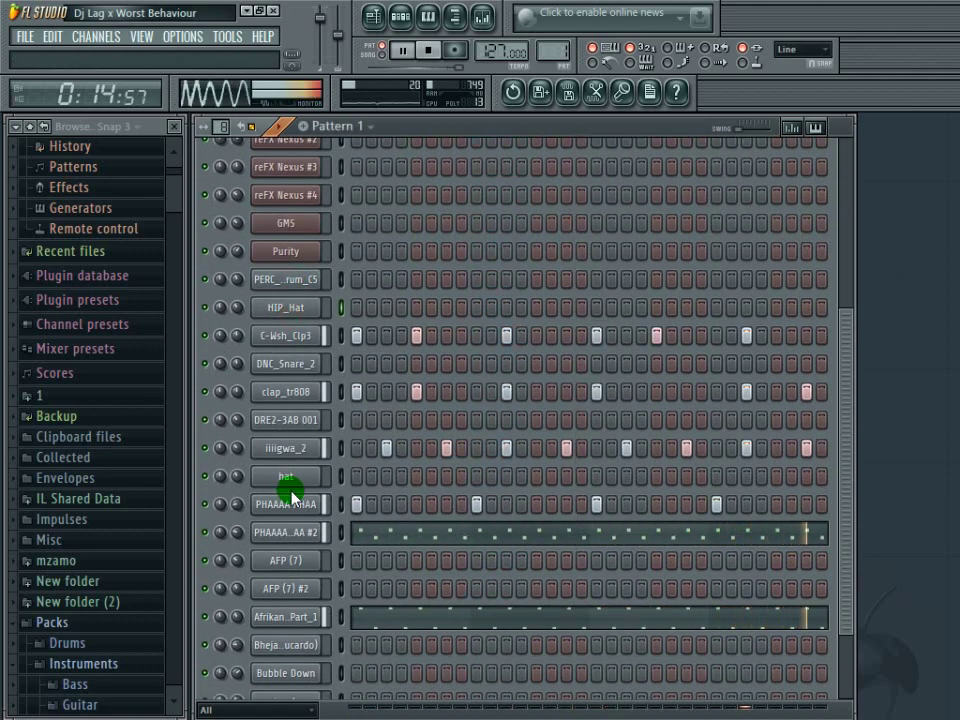
# Step: Audition the hat channel and program its hits on steps 9, 13, 25 and 29
pyautogui.scroll(-2, 780, 490)
pyautogui.click(303, 412)
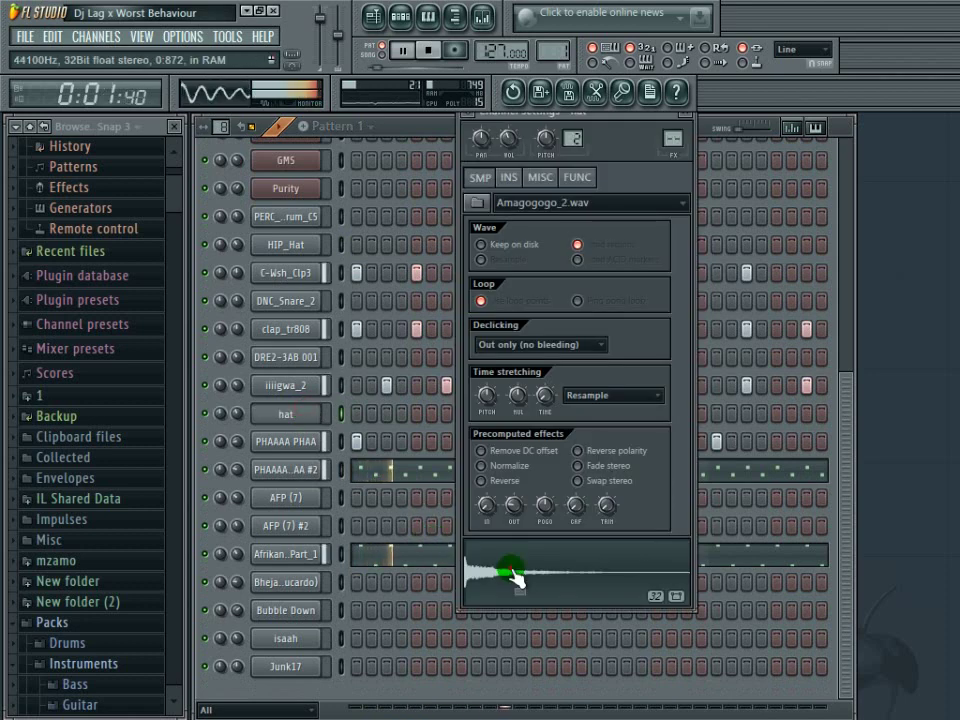
pyautogui.click(281, 413)
pyautogui.click(498, 415)
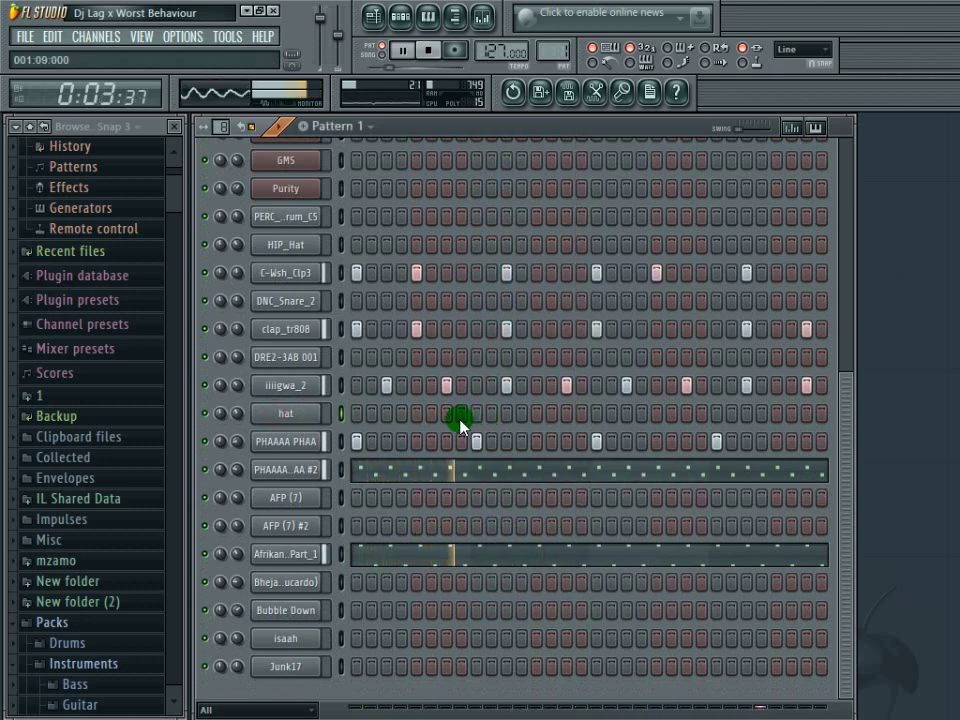
pyautogui.click(537, 415)
pyautogui.click(717, 415)
pyautogui.click(776, 416)
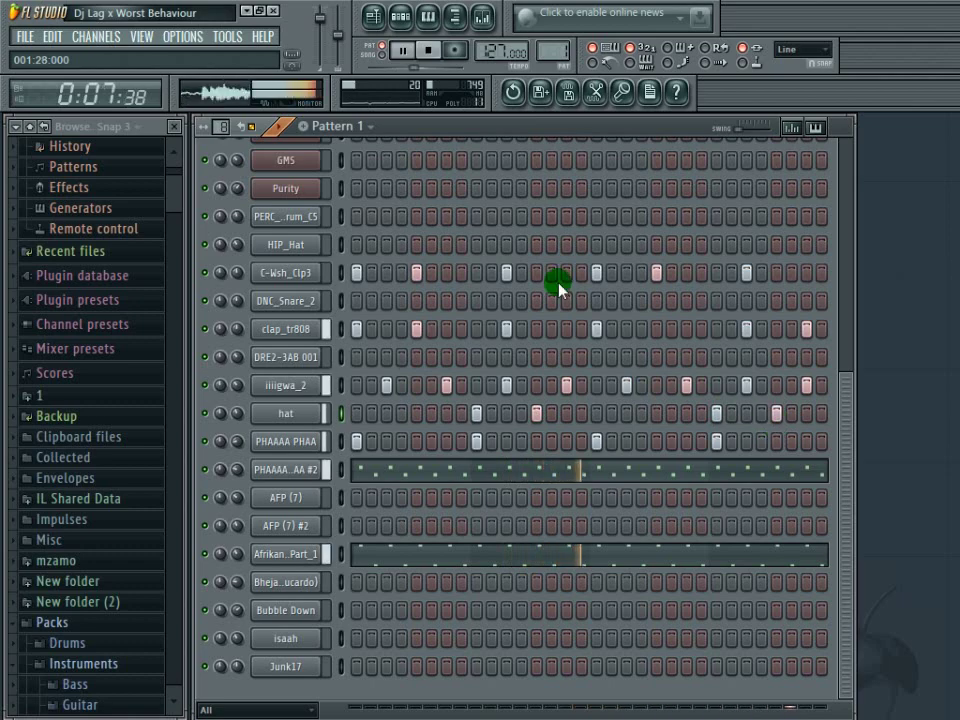
# Step: Audition the AFP (7) #2 and Bubble Down channels against the playing pattern
pyautogui.click(300, 525)
pyautogui.click(300, 525)
pyautogui.click(305, 610)
pyautogui.click(300, 610)
# Step: Place a single note at the very start of Bubble Down's piano roll
pyautogui.rightClick(287, 608)
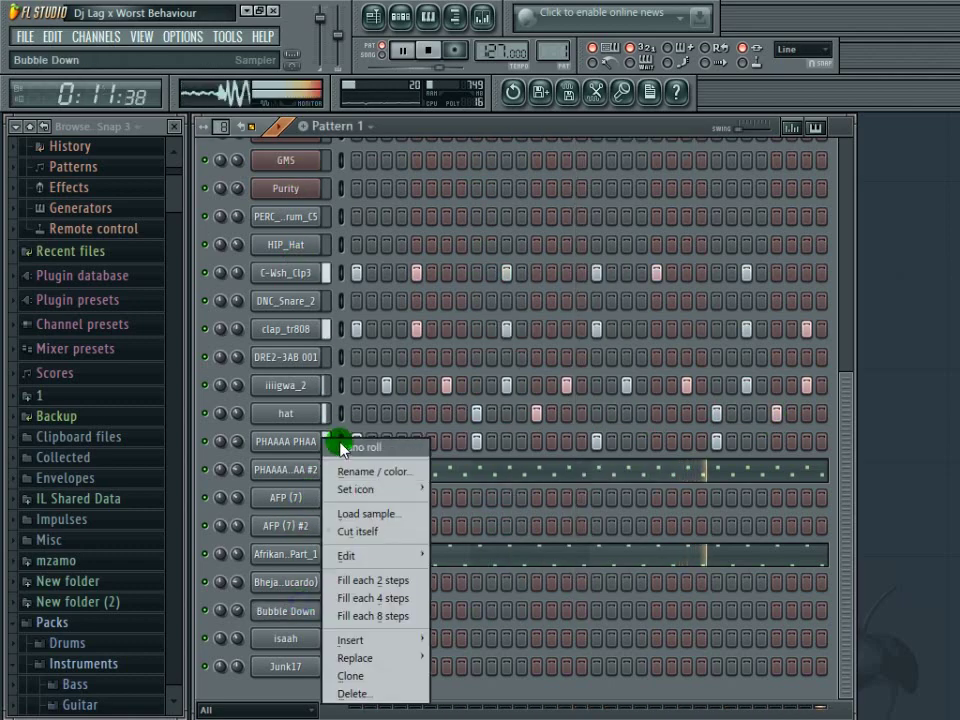
pyautogui.click(343, 448)
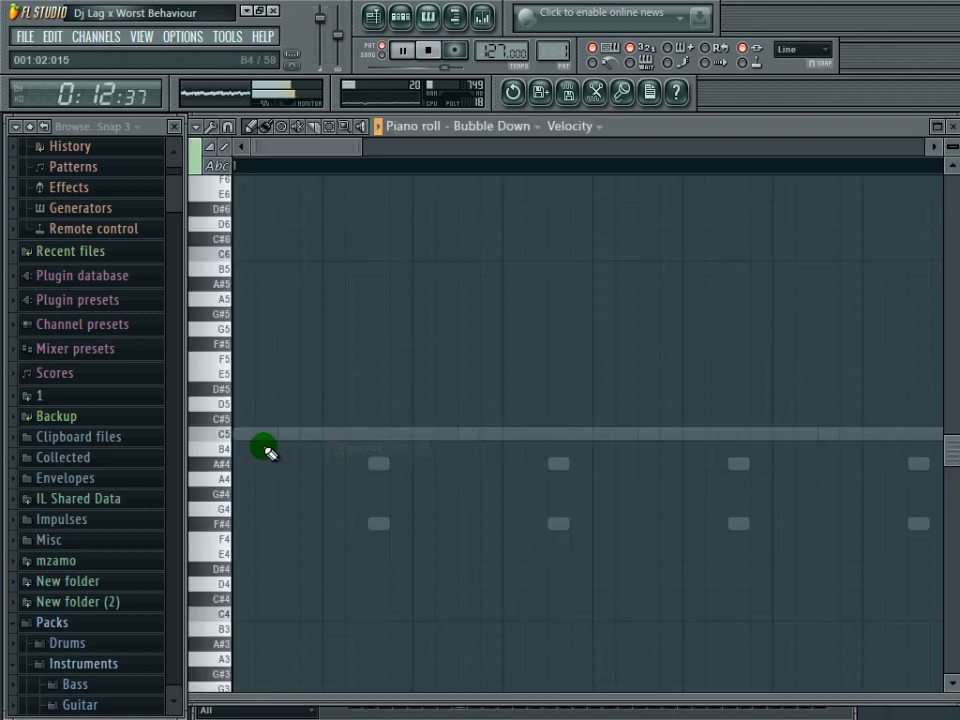
pyautogui.click(951, 126)
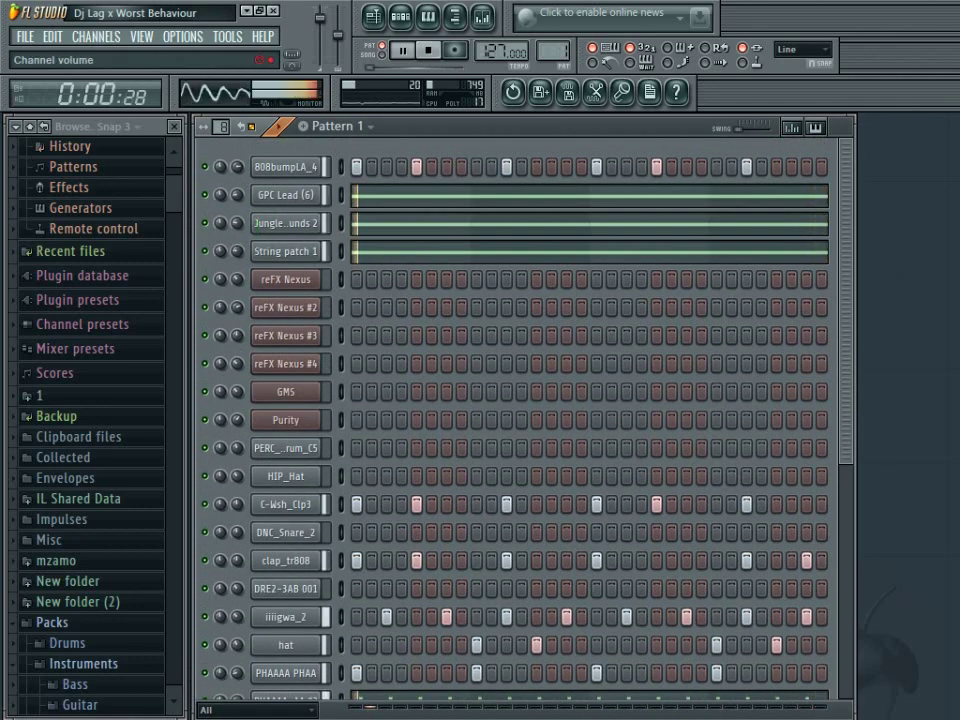
# Step: Audition the Jungle animal sounds 2 and isaah channels and check isaah's sample settings
pyautogui.click(281, 223)
pyautogui.click(283, 226)
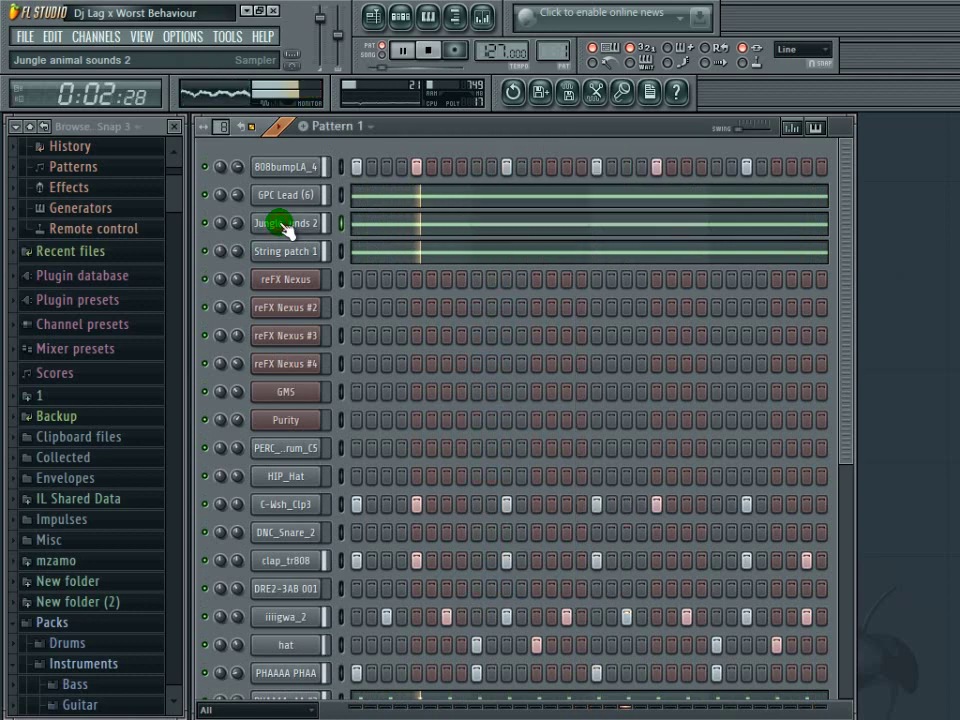
pyautogui.scroll(-6, 843, 285)
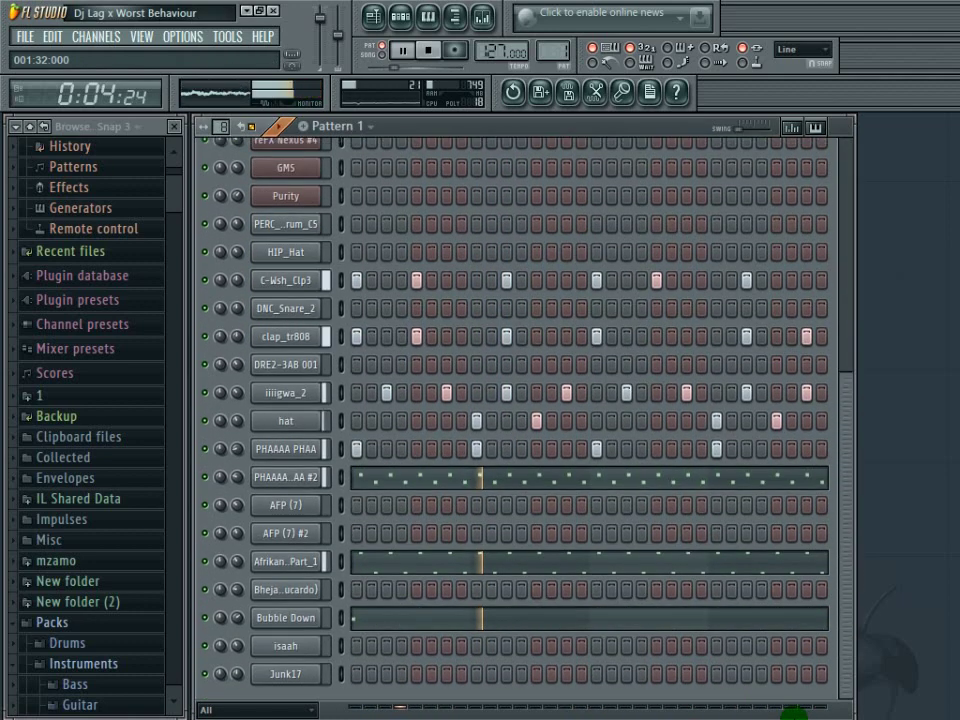
pyautogui.click(274, 641)
pyautogui.click(278, 645)
pyautogui.click(274, 641)
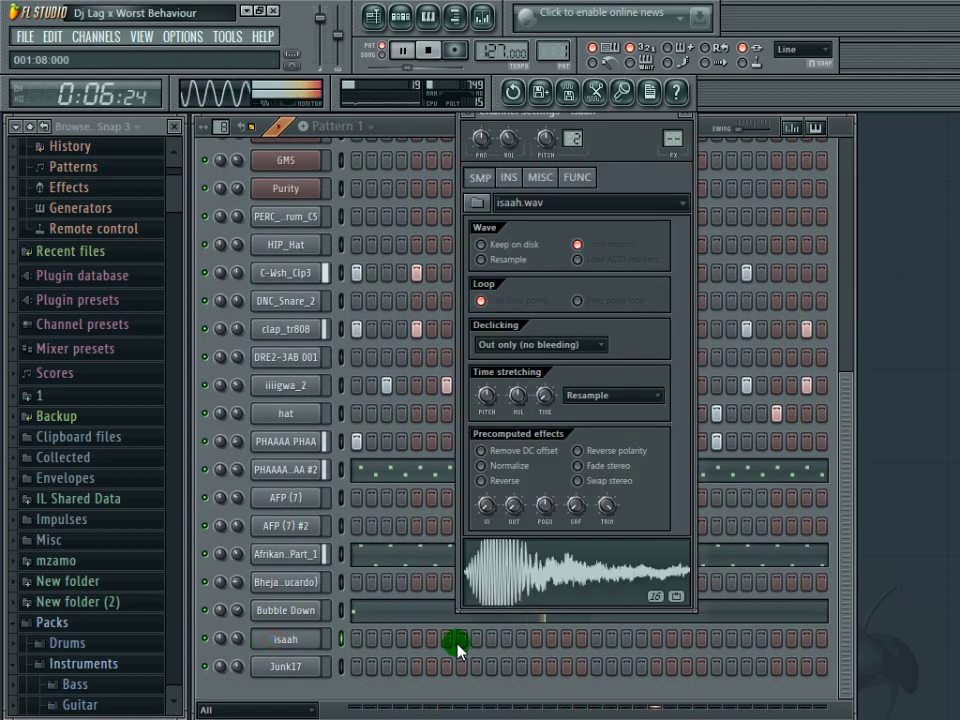
# Step: Program an isaah hit on step 11 and lower the channel's volume to about 17%
pyautogui.rightClick(450, 645)
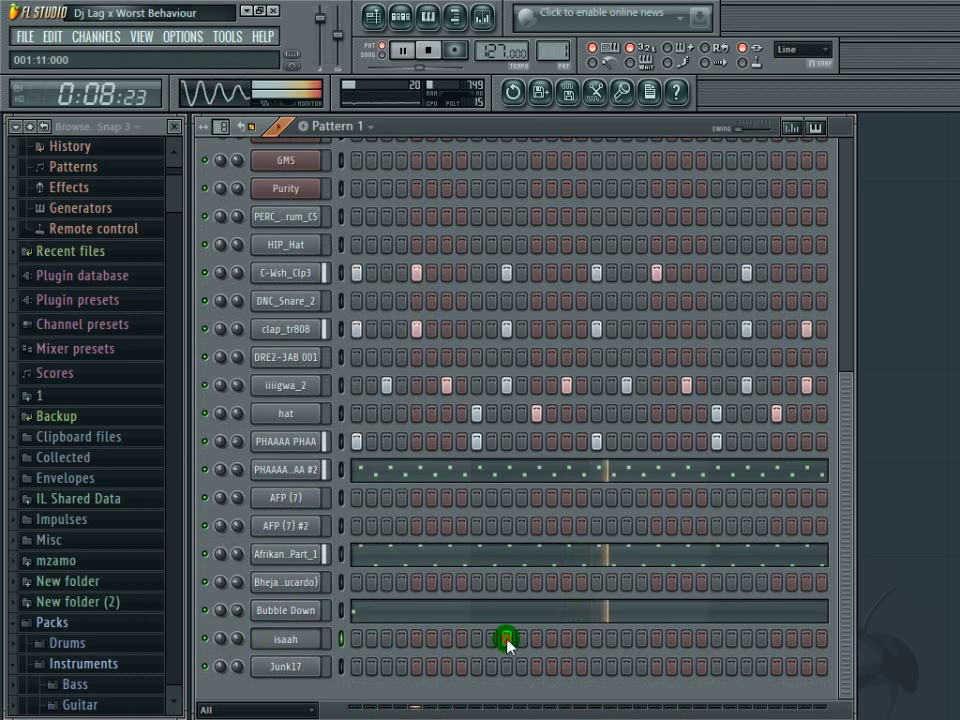
pyautogui.click(276, 643)
pyautogui.click(242, 641)
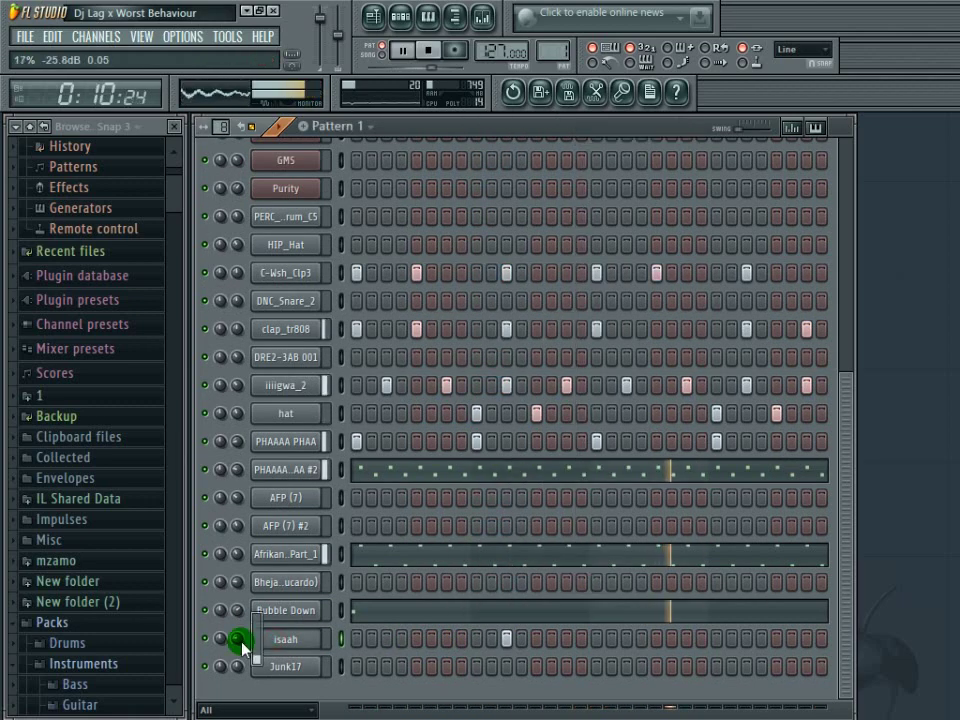
# Step: Draw a four-step C5 note at the start of Junk17's piano roll and duplicate it end to end through bar 4
pyautogui.rightClick(318, 665)
pyautogui.click(362, 450)
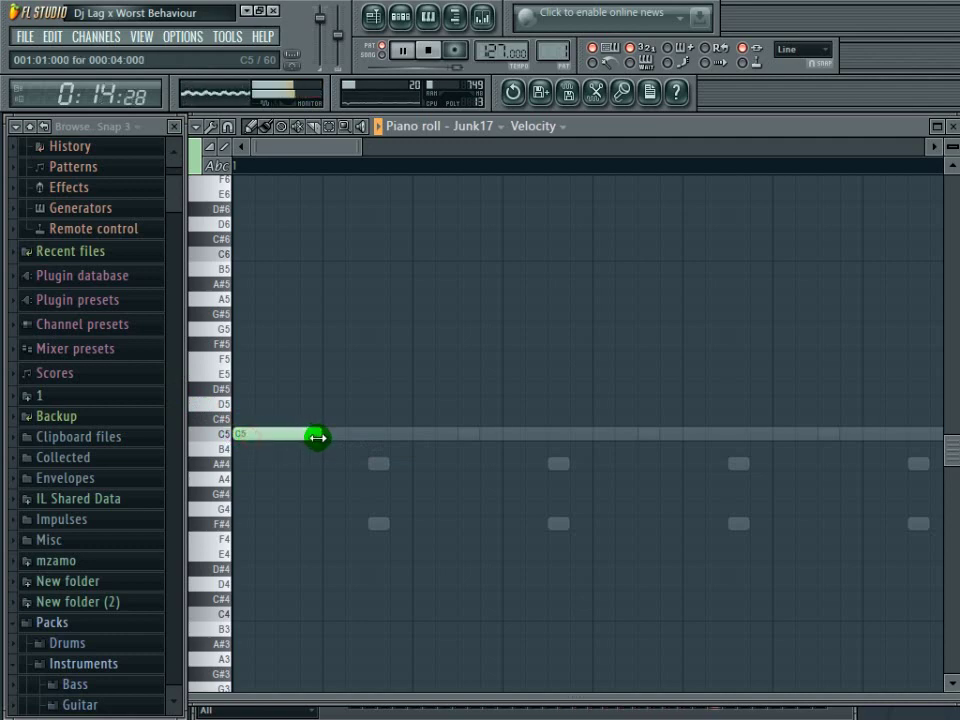
pyautogui.hotkey('ctrl', 'a')
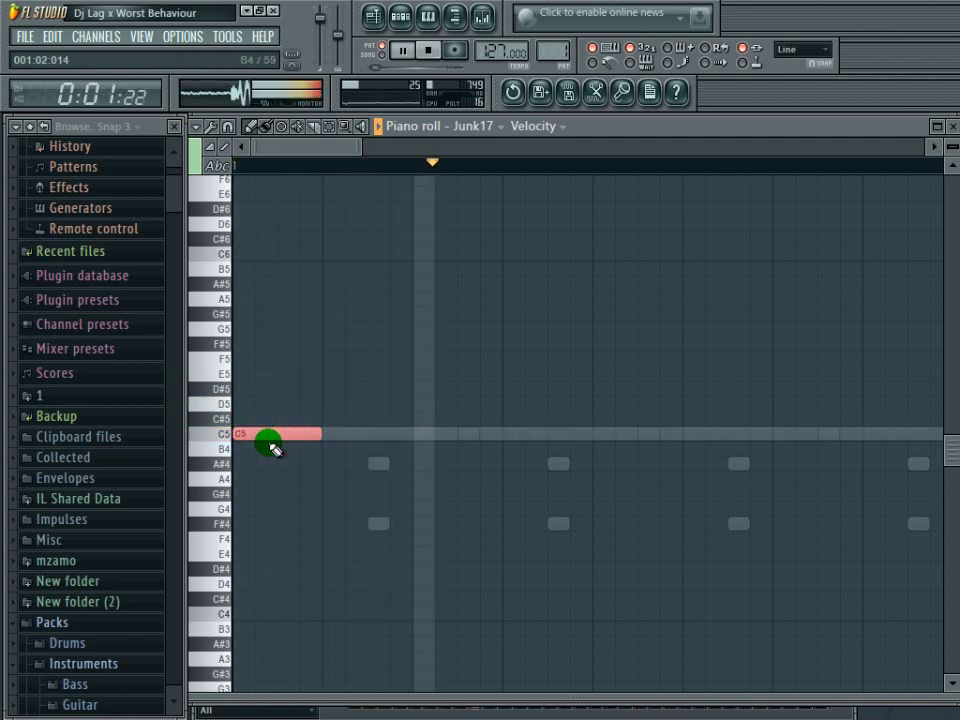
pyautogui.hotkey('ctrl', 'b')
pyautogui.hotkey('ctrl', 'b')
pyautogui.hotkey('ctrl', 'b')
pyautogui.hotkey('ctrl', 'b')
pyautogui.hotkey('ctrl', 'b')
pyautogui.hotkey('ctrl', 'b')
pyautogui.hotkey('ctrl', 'b')
pyautogui.hotkey('ctrl', 'b')
pyautogui.hotkey('ctrl', 'b')
pyautogui.hotkey('ctrl', 'b')
pyautogui.hotkey('ctrl', 'b')
pyautogui.hotkey('ctrl', 'b')
pyautogui.hotkey('ctrl', 'b')
pyautogui.hotkey('ctrl', 'b')
pyautogui.hotkey('ctrl', 'b')
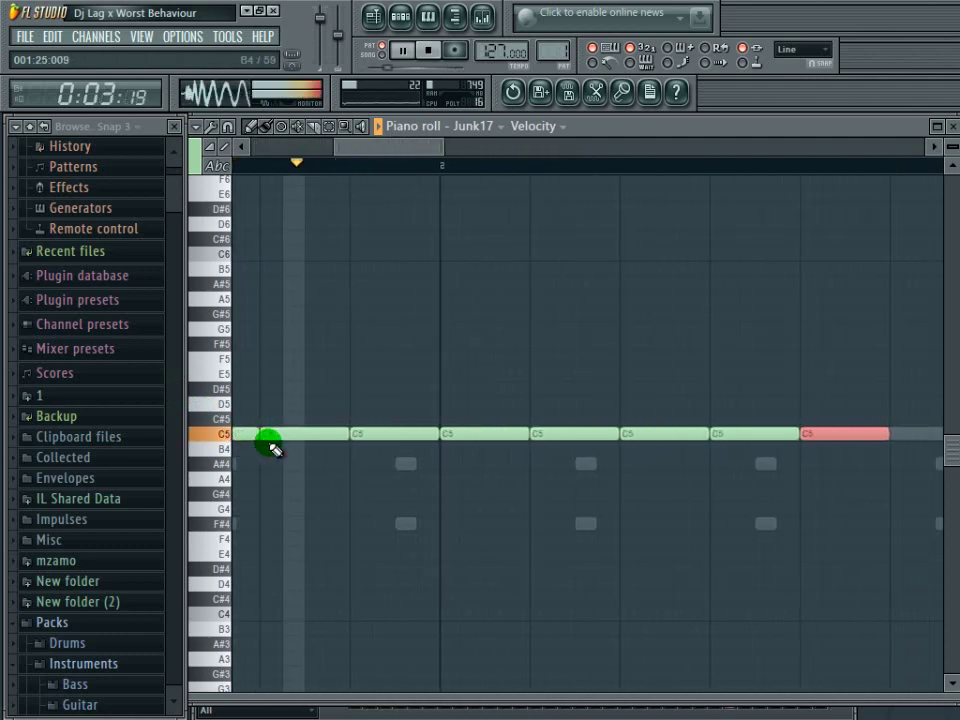
pyautogui.hotkey('ctrl', 'b')
pyautogui.hotkey('ctrl', 'b')
pyautogui.hotkey('ctrl', 'b')
pyautogui.hotkey('ctrl', 'b')
pyautogui.hotkey('ctrl', 'b')
pyautogui.hotkey('ctrl', 'b')
pyautogui.hotkey('ctrl', 'b')
pyautogui.hotkey('ctrl', 'b')
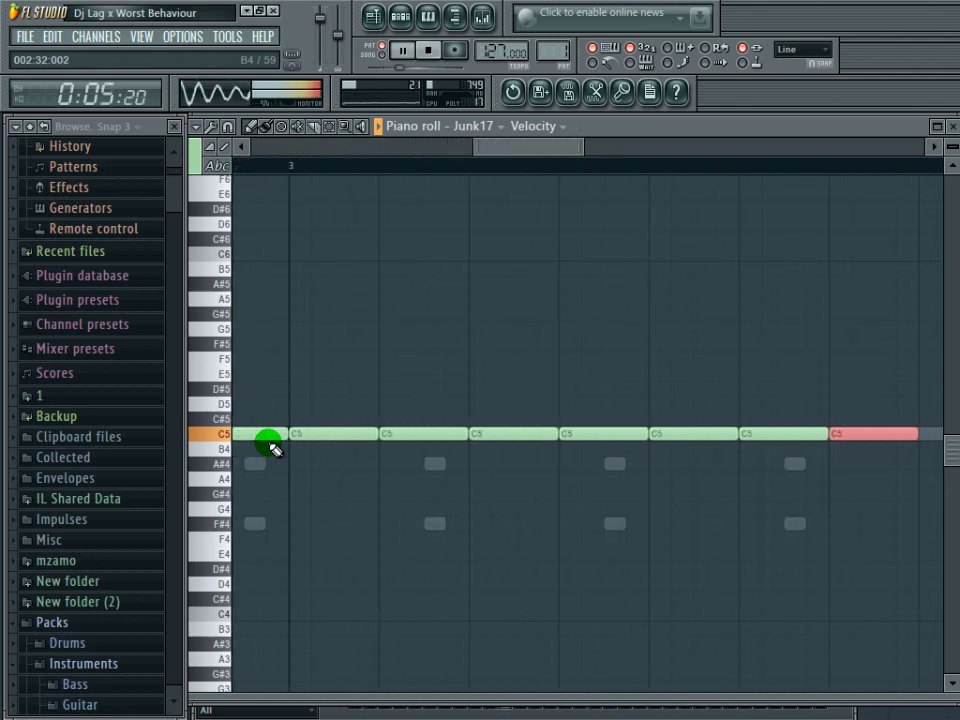
pyautogui.hotkey('ctrl', 'b')
pyautogui.hotkey('ctrl', 'b')
pyautogui.hotkey('ctrl', 'b')
pyautogui.hotkey('ctrl', 'b')
pyautogui.hotkey('ctrl', 'b')
pyautogui.hotkey('ctrl', 'b')
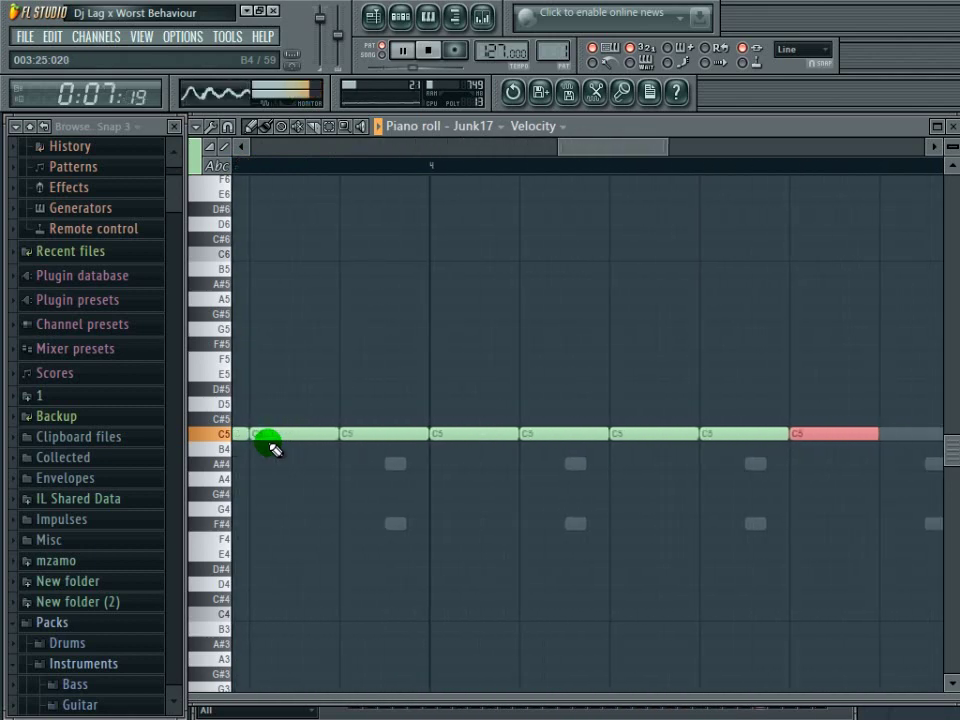
pyautogui.hotkey('ctrl', 'b')
pyautogui.hotkey('ctrl', 'b')
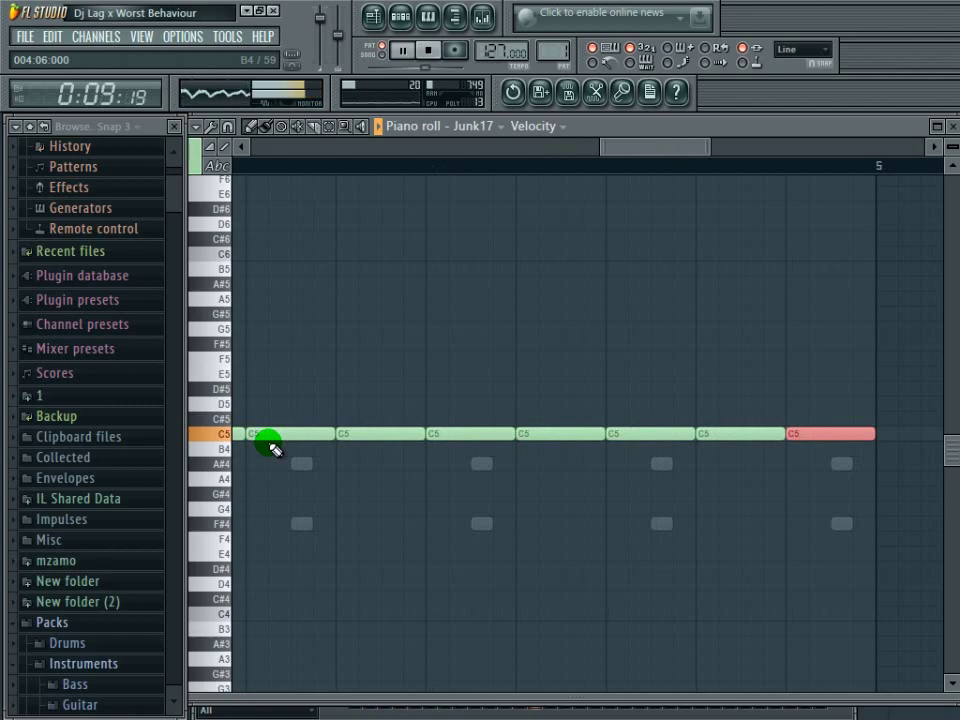
pyautogui.click(953, 124)
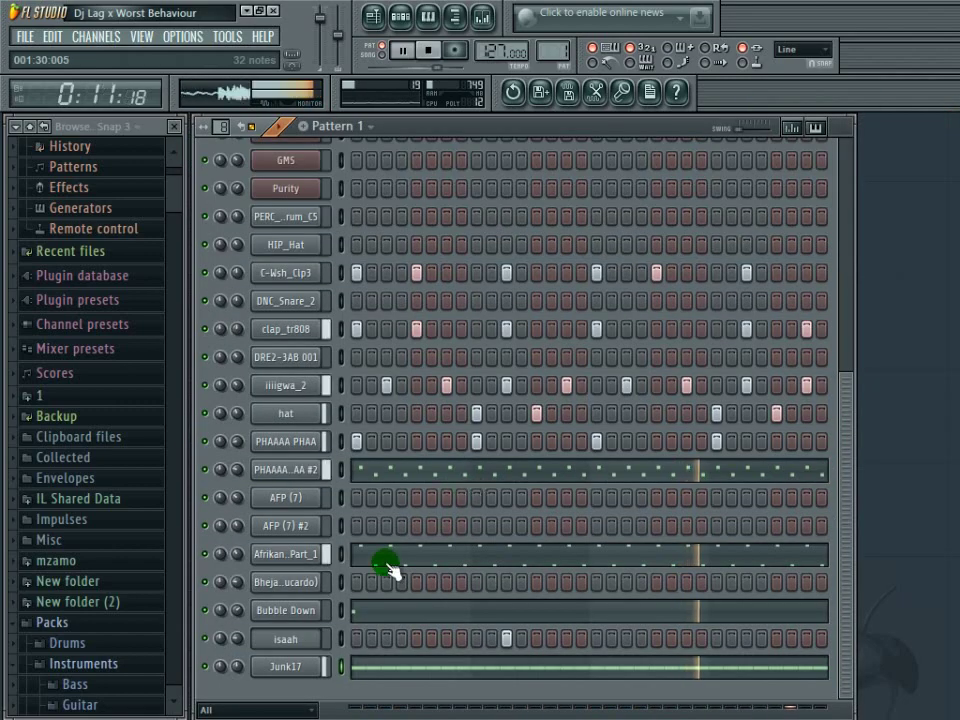
# Step: Audition isaah and review the LV Raw Hits preset loaded in the first reFX Nexus channel
pyautogui.doubleClick(301, 631)
pyautogui.scroll(9, 561, 519)
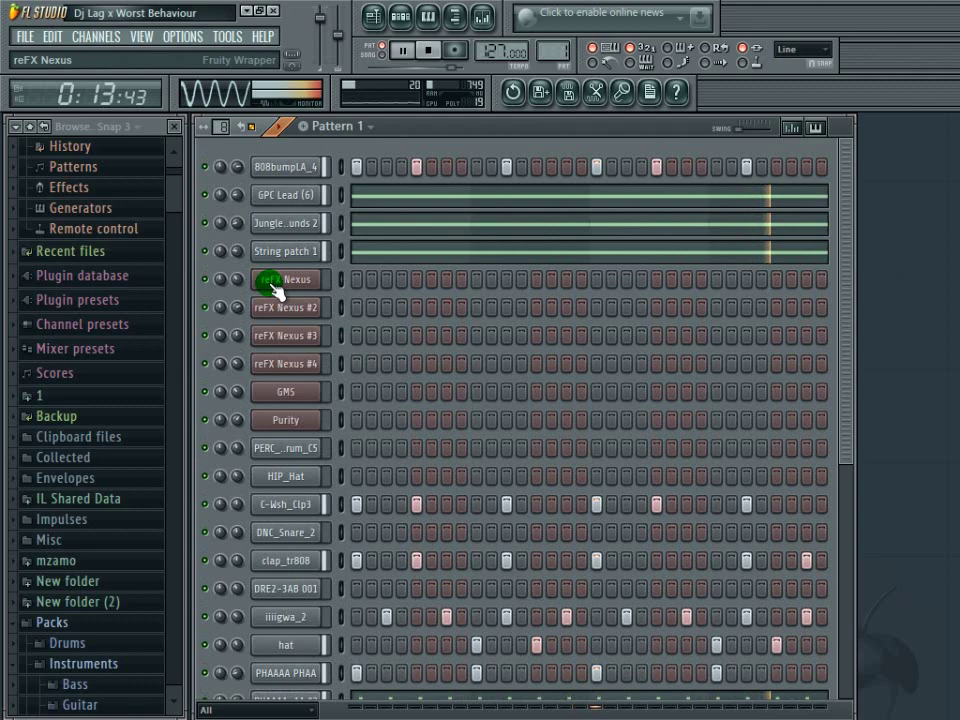
pyautogui.click(274, 283)
pyautogui.moveTo(347, 255); pyautogui.dragTo(445, 205)
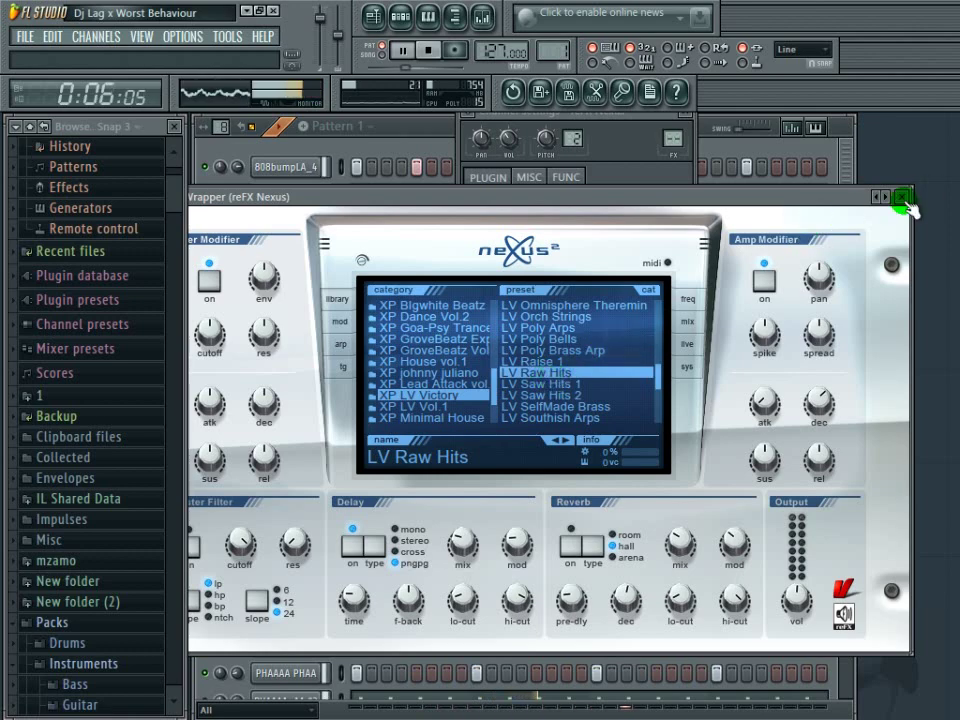
pyautogui.click(268, 281)
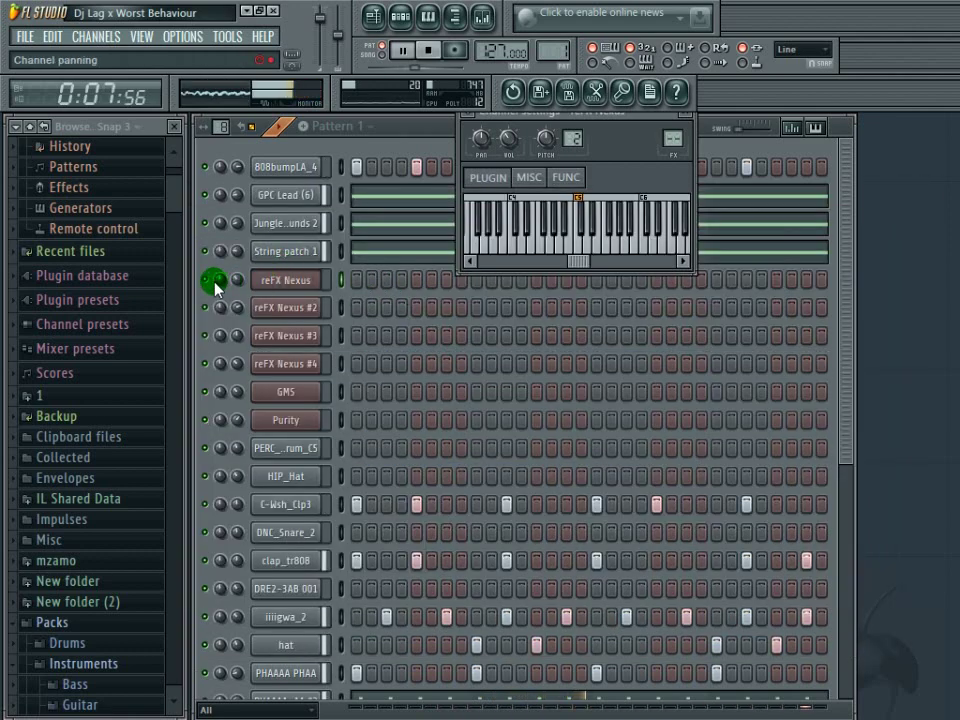
# Step: Mute reFX Nexus, fill its row every four steps and shift the hits two steps later
pyautogui.click(268, 280)
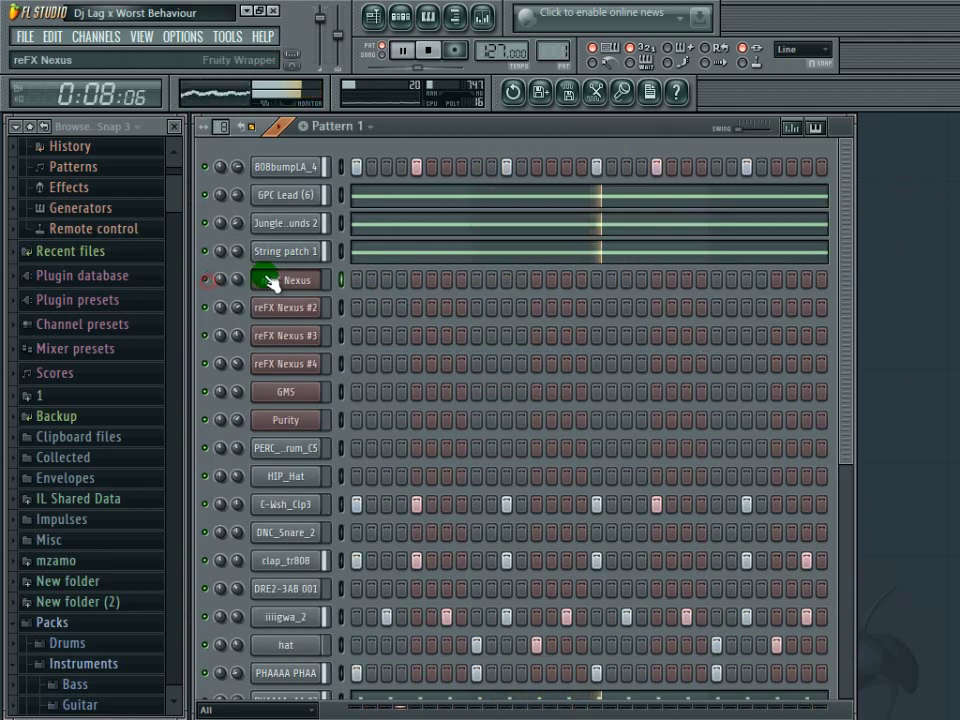
pyautogui.rightClick(264, 279)
pyautogui.click(403, 416)
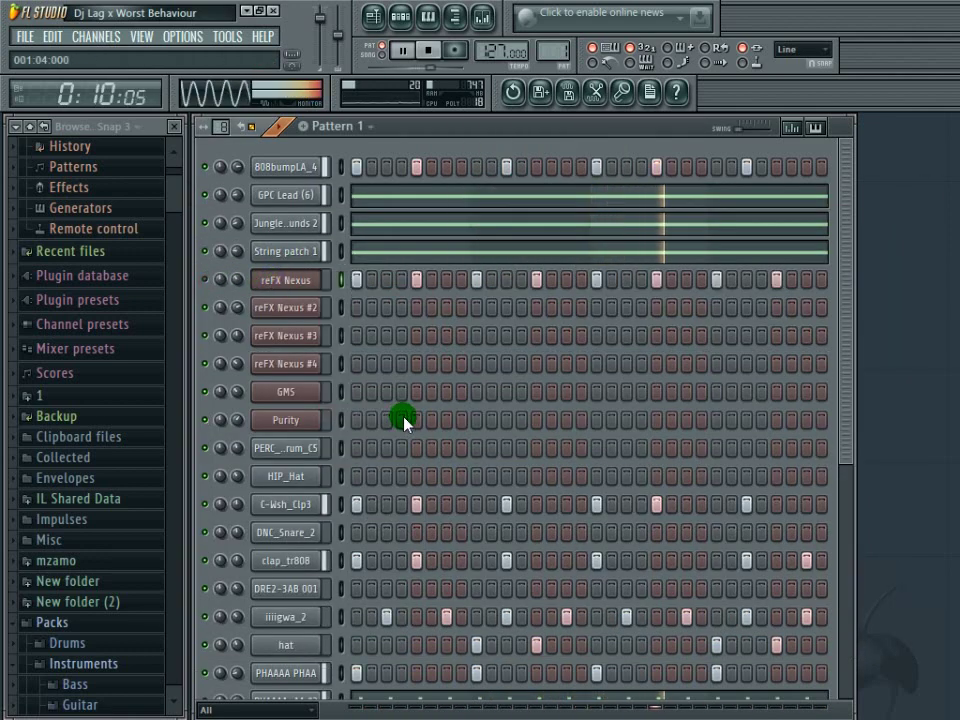
pyautogui.hotkey('ctrl', 'shift', 'Right')
pyautogui.hotkey('ctrl', 'shift', 'Right')
# Step: Send reFX Nexus to the piano roll and turn its C5 notes into two-step chords of B4, E5 and G5
pyautogui.rightClick(262, 276)
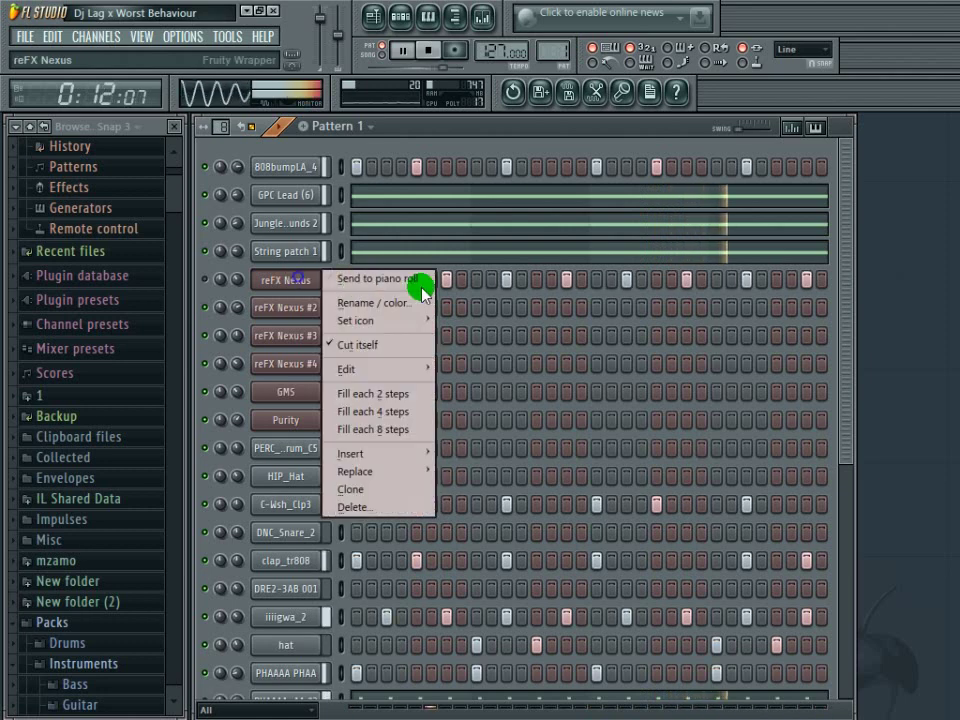
pyautogui.click(400, 281)
pyautogui.click(224, 436)
pyautogui.keyDown('ctrl'); pyautogui.click(223, 437); pyautogui.keyUp('ctrl')
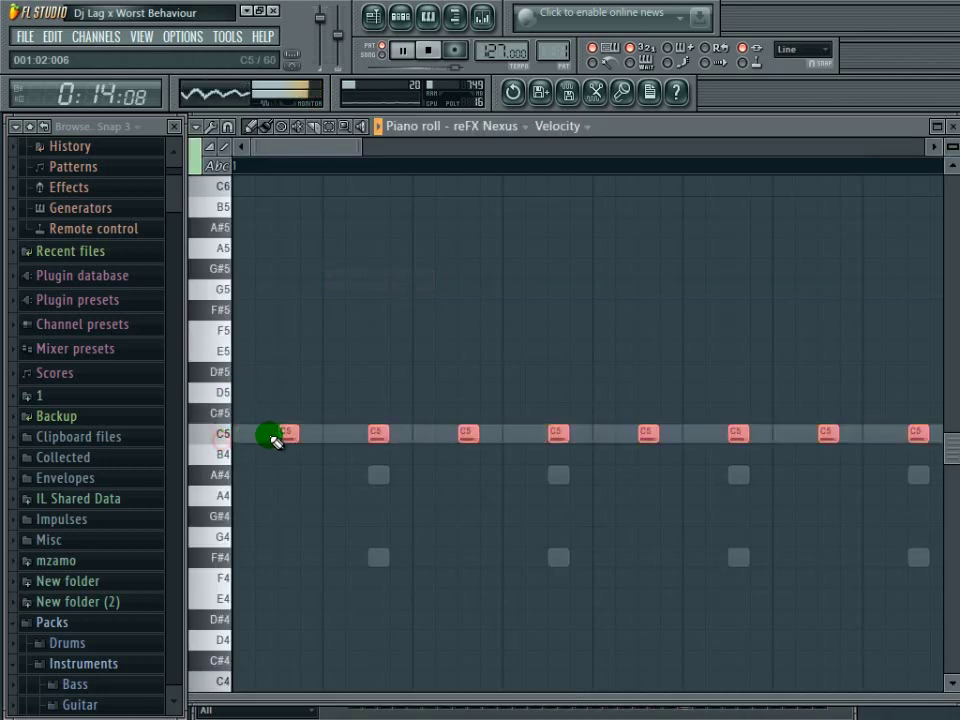
pyautogui.moveTo(284, 395); pyautogui.dragTo(279, 459)
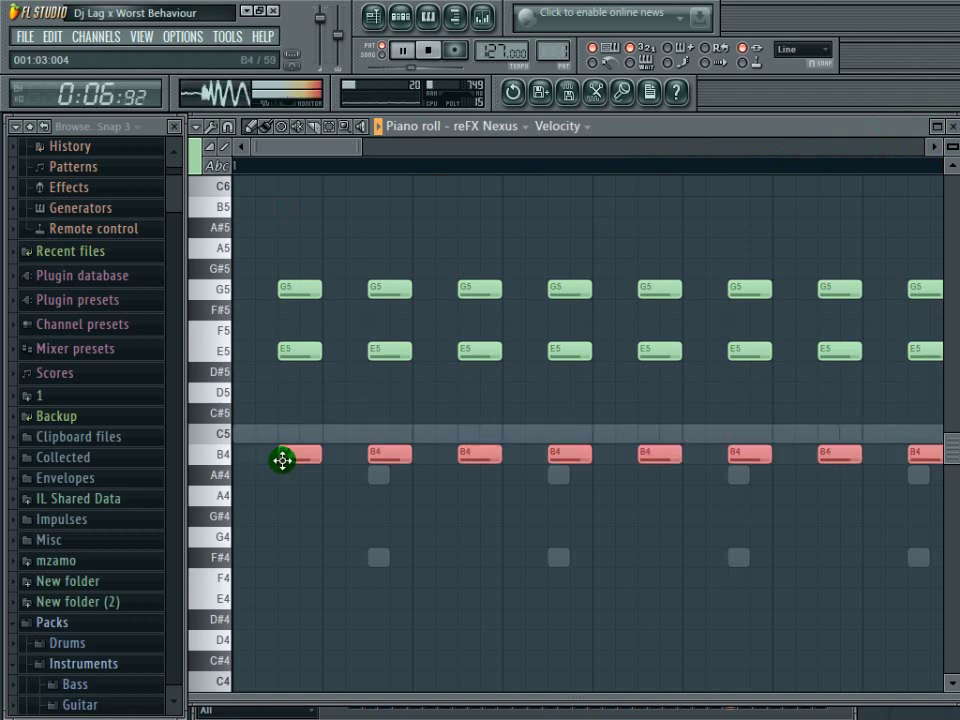
# Step: Raise all the reFX Nexus chords by one octave and close the piano roll
pyautogui.hotkey('ctrl', 'Up')
pyautogui.scroll(5, 285, 403)
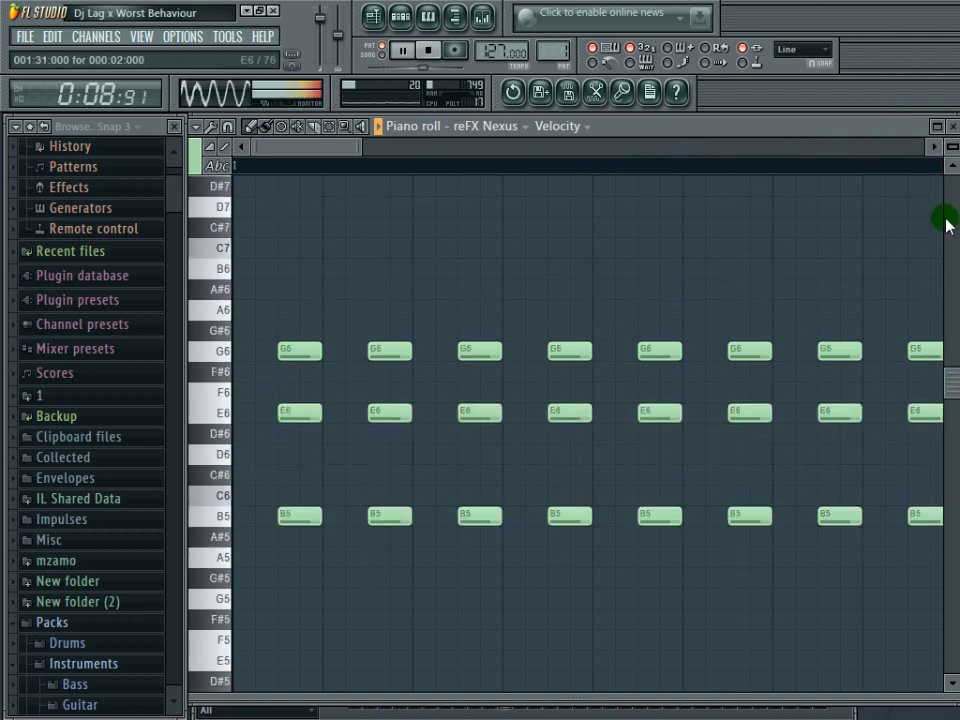
pyautogui.click(951, 127)
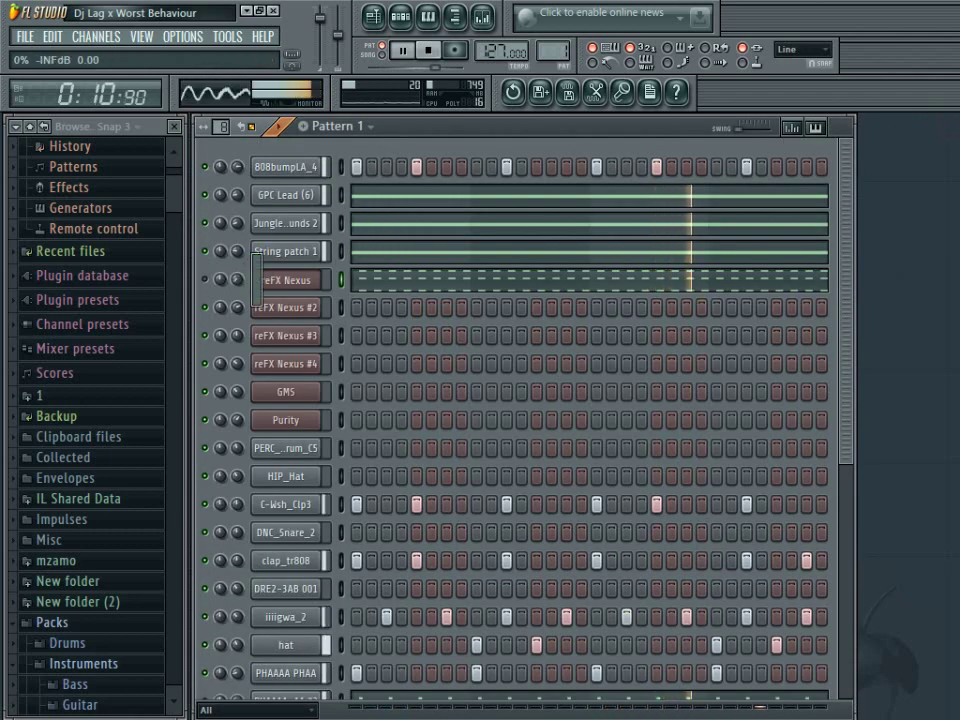
# Step: Unmute reFX Nexus and set its channel volume to about 31%
pyautogui.click(203, 281)
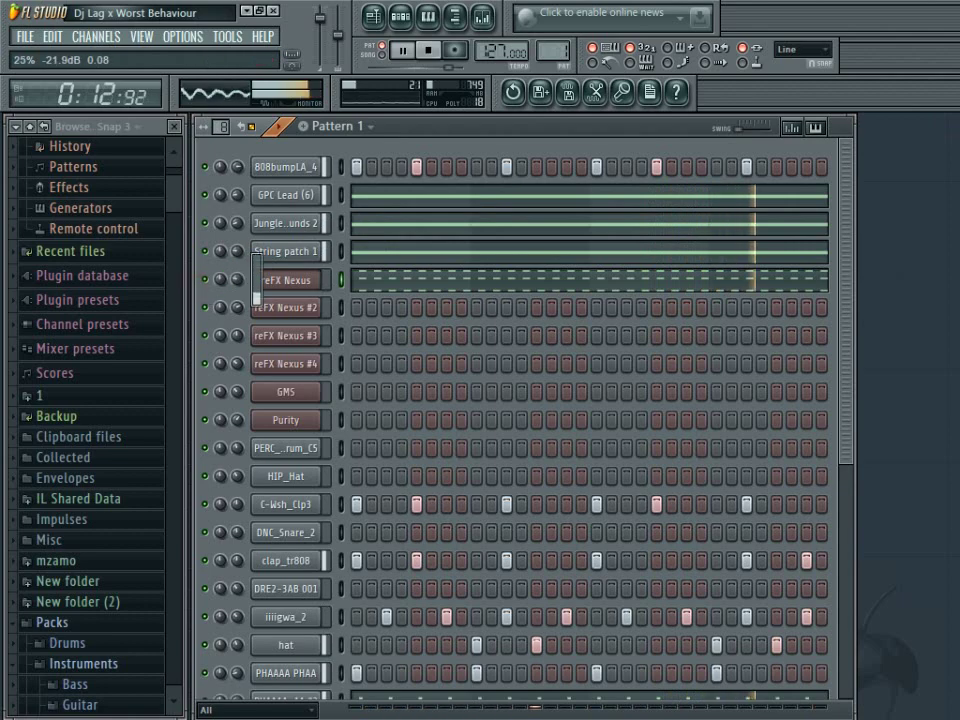
pyautogui.scroll(-2, 233, 281)
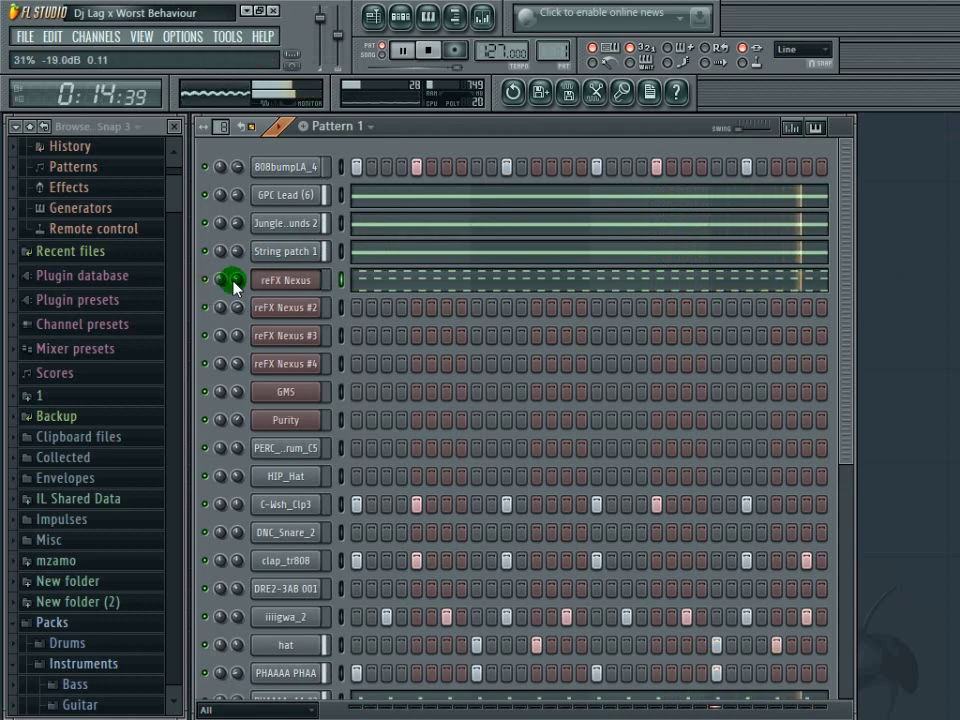
# Step: Audition String patch 1 and review the preset loaded in reFX Nexus #2
pyautogui.click(286, 256)
pyautogui.click(287, 256)
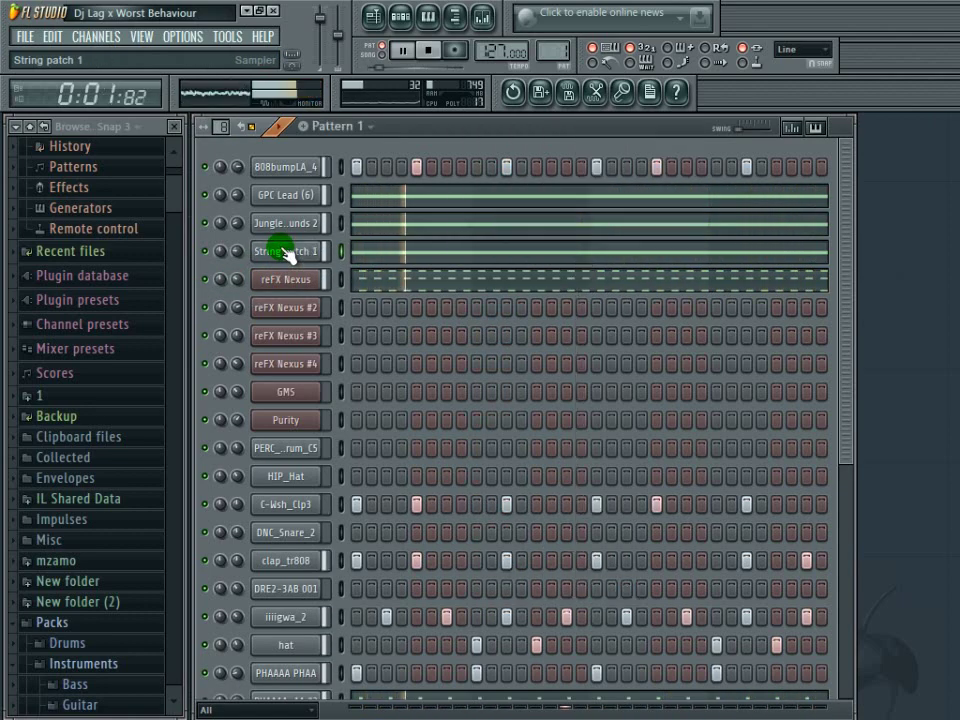
pyautogui.click(281, 307)
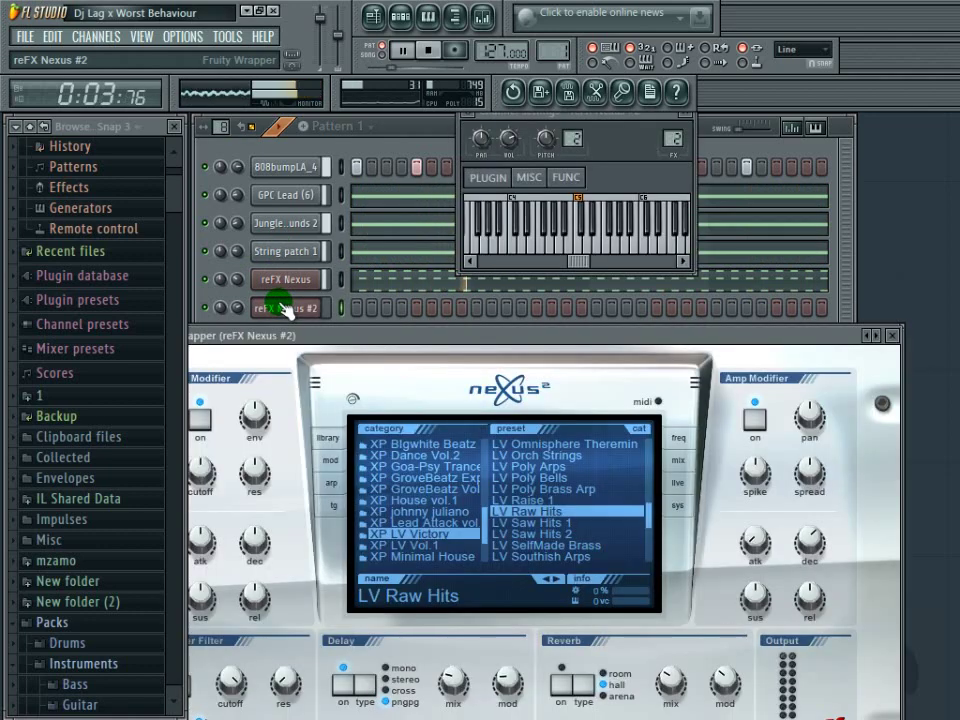
pyautogui.click(893, 336)
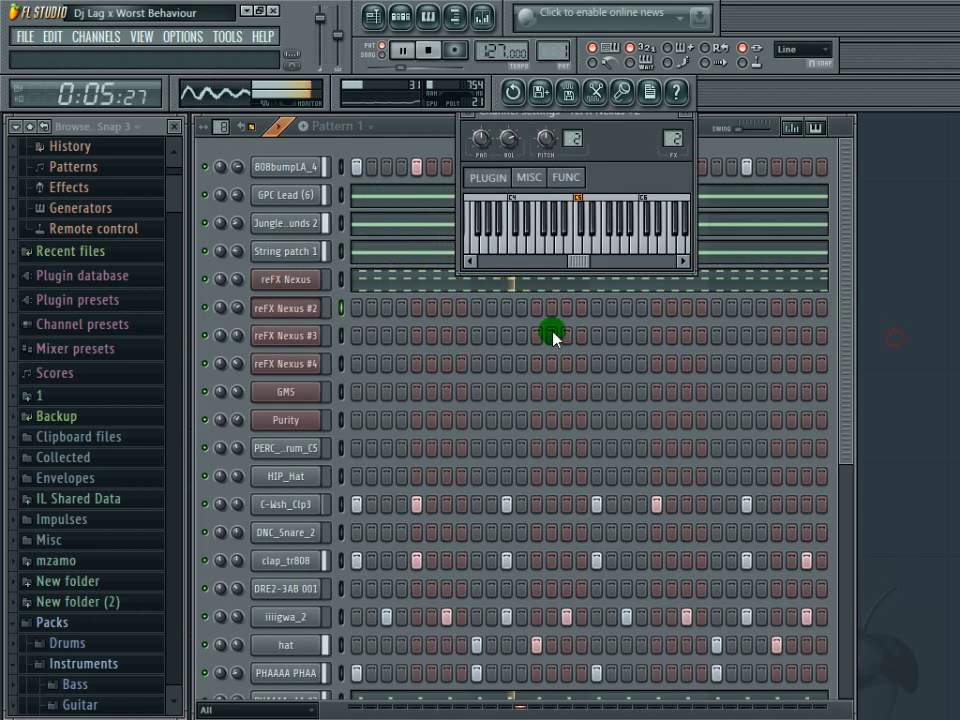
pyautogui.click(303, 310)
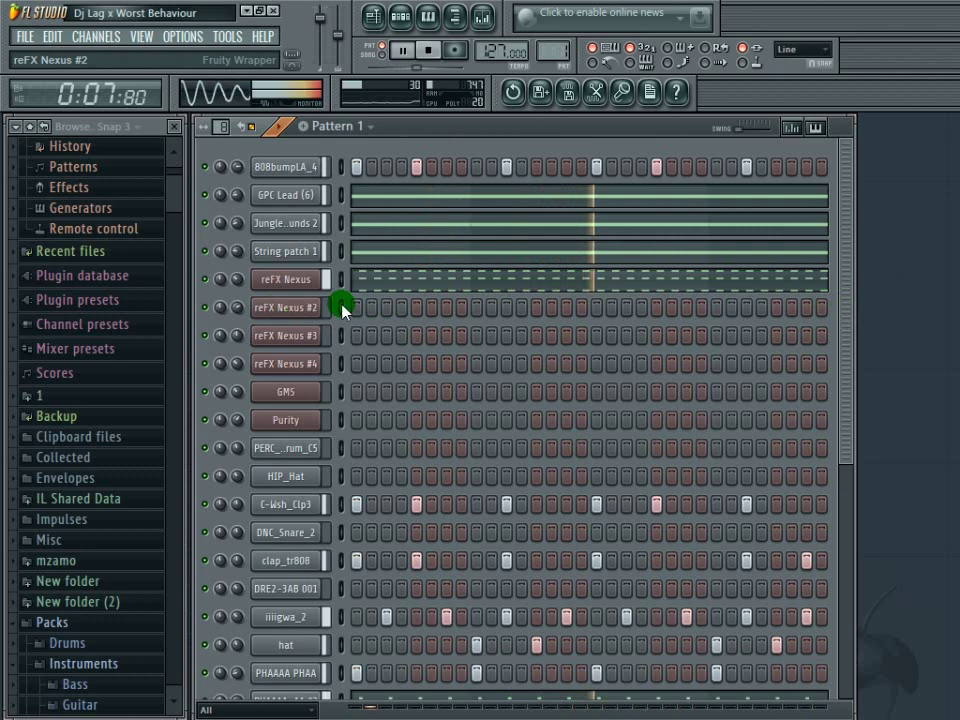
# Step: Program reFX Nexus #2 hits on steps 7, 15, 23 and 31 and mute the channel
pyautogui.click(566, 309)
pyautogui.click(205, 307)
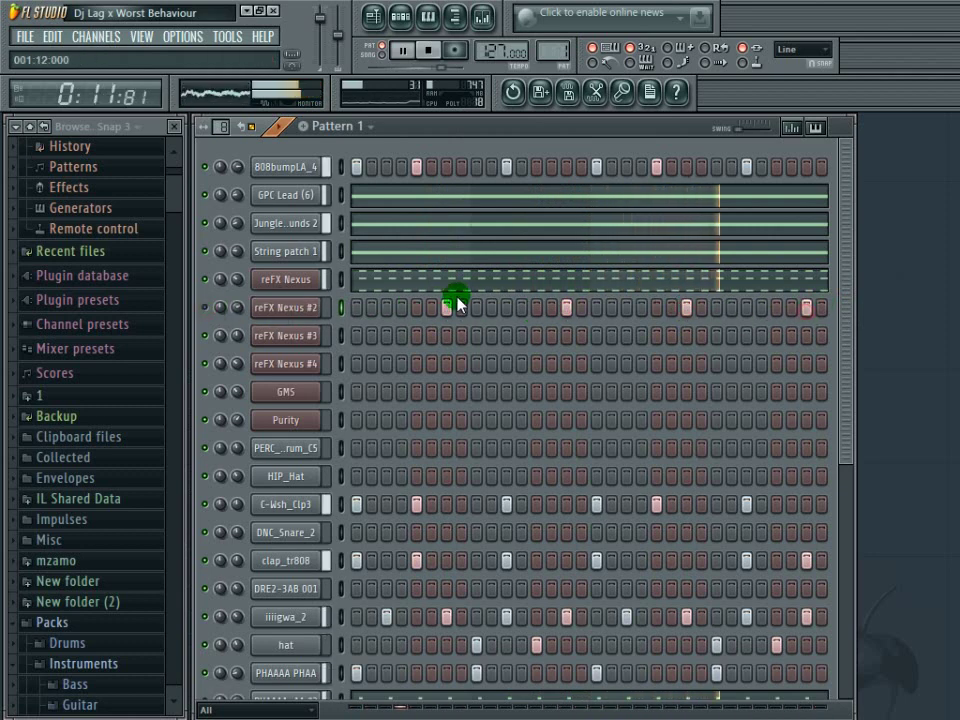
# Step: Turn reFX Nexus #2's C5 notes into two-step E5, G5 and B5 chords in the piano roll and unmute the channel
pyautogui.rightClick(325, 305)
pyautogui.click(352, 308)
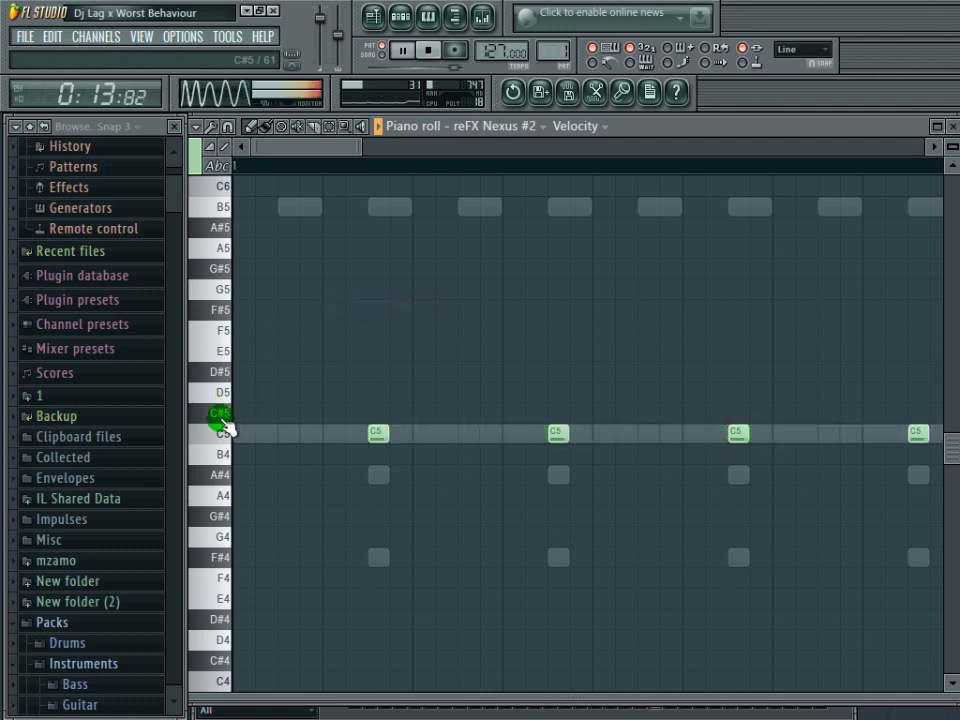
pyautogui.keyDown('ctrl'); pyautogui.click(217, 428); pyautogui.keyUp('ctrl')
pyautogui.moveTo(377, 388); pyautogui.dragTo(383, 297)
pyautogui.click(487, 265)
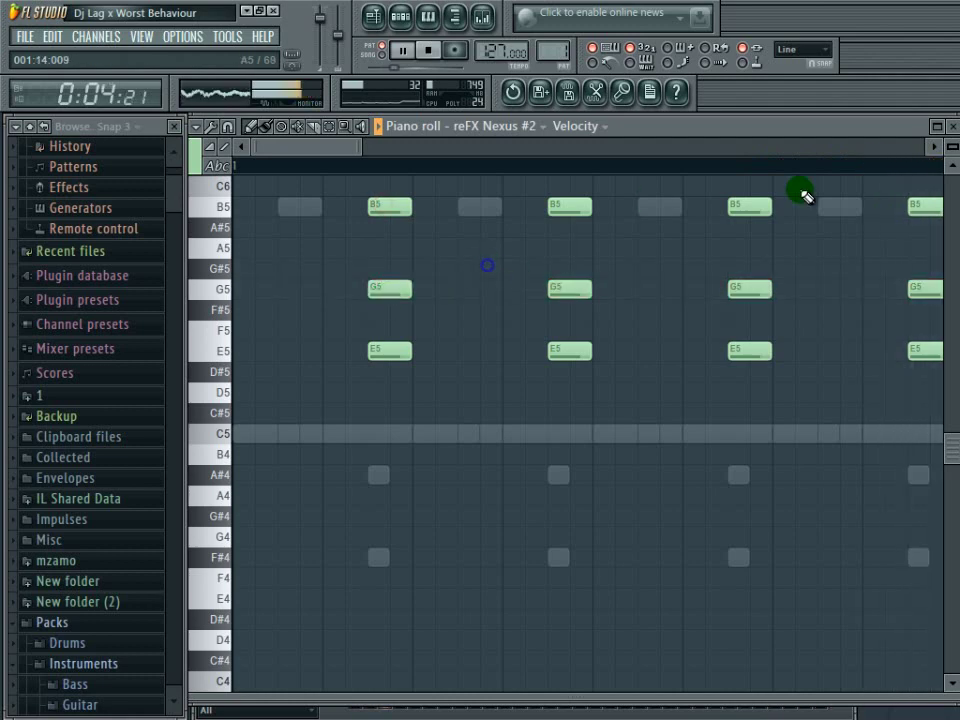
pyautogui.click(953, 130)
pyautogui.click(208, 311)
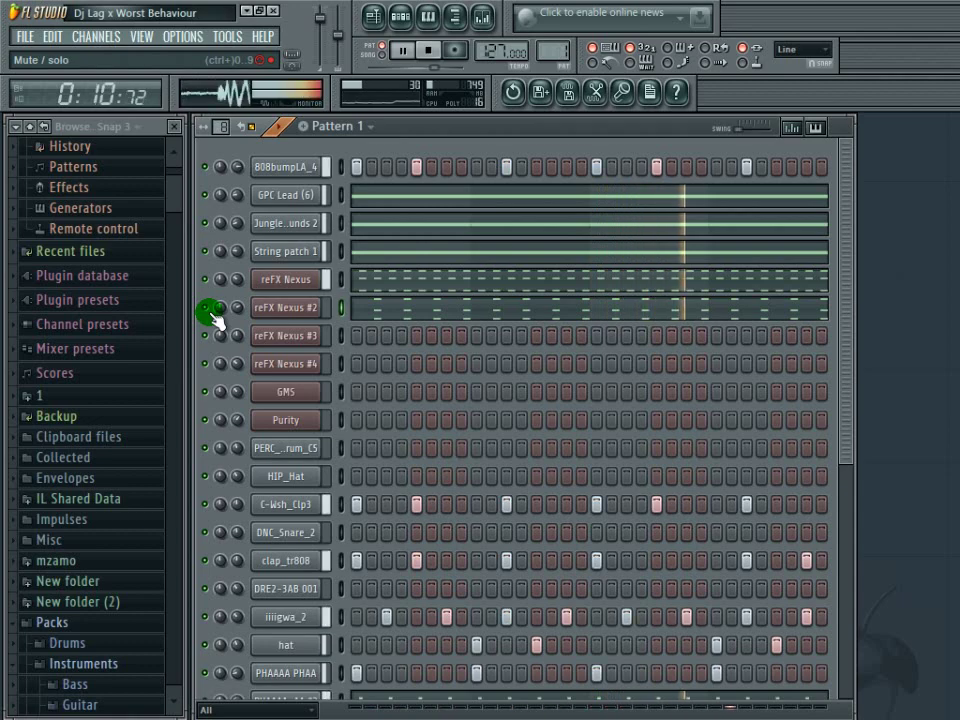
# Step: Fill the HIP_Hat channel with a hit on every fourth step of the pattern
pyautogui.click(779, 281)
pyautogui.moveTo(849, 279); pyautogui.dragTo(798, 707)
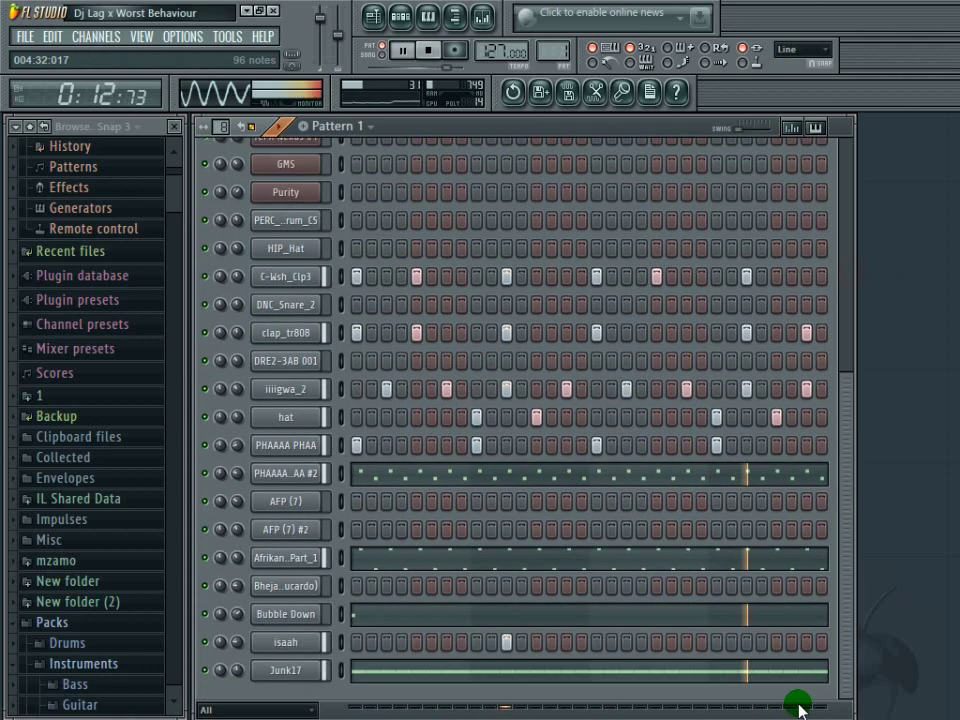
pyautogui.click(272, 247)
pyautogui.click(274, 251)
pyautogui.rightClick(318, 245)
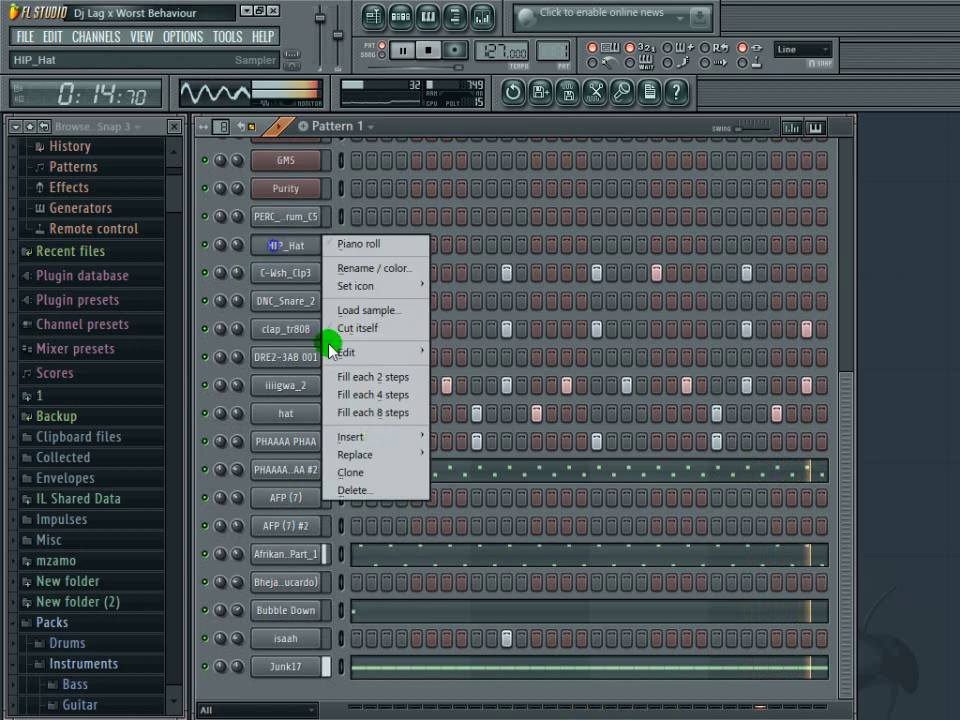
pyautogui.click(388, 410)
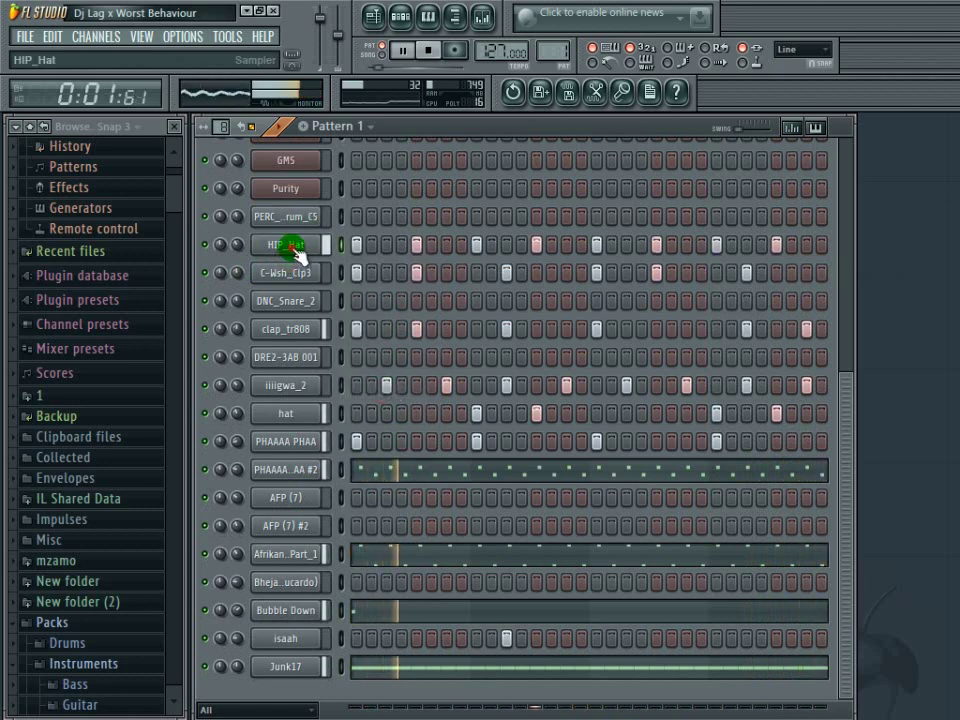
# Step: Lower the HIP_Hat channel volume to about 29% and check its channel settings
pyautogui.click(291, 245)
pyautogui.click(507, 139)
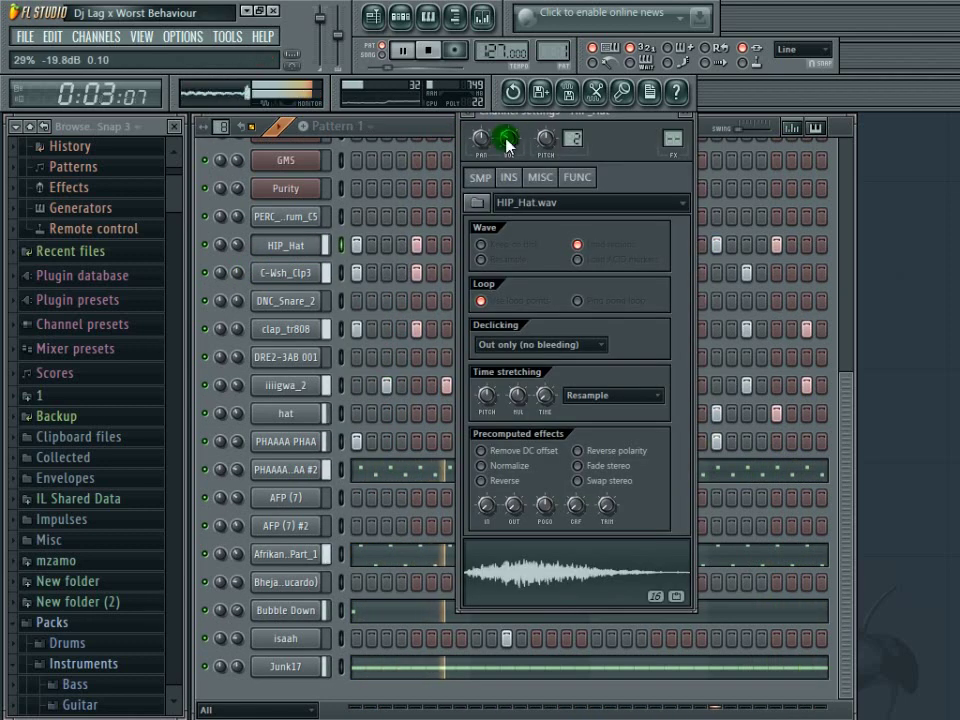
pyautogui.click(688, 120)
pyautogui.click(280, 246)
pyautogui.click(278, 248)
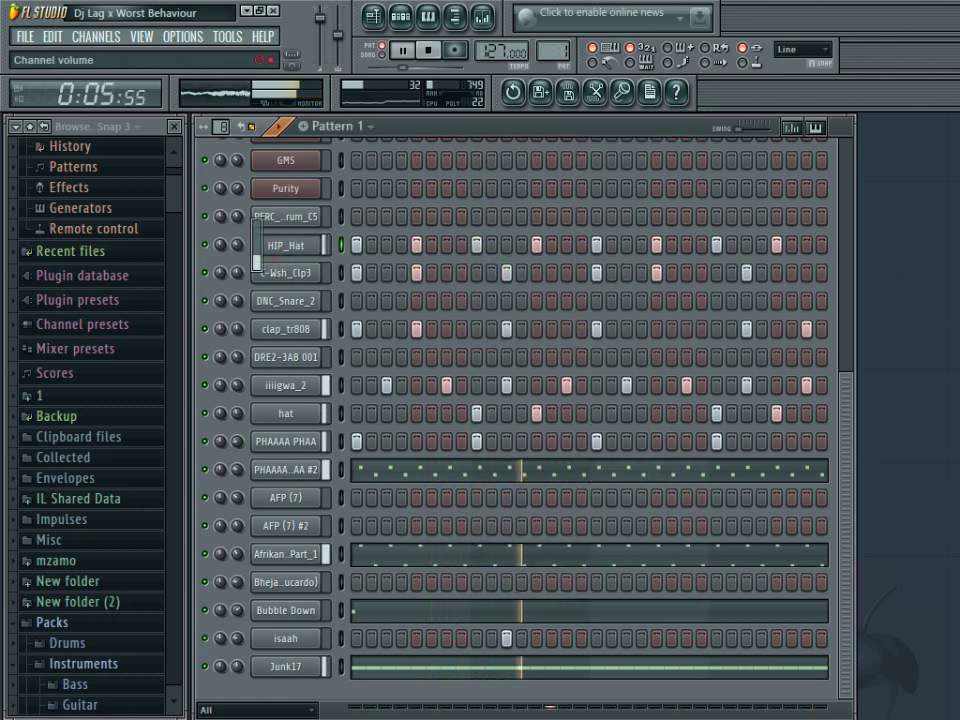
pyautogui.click(263, 247)
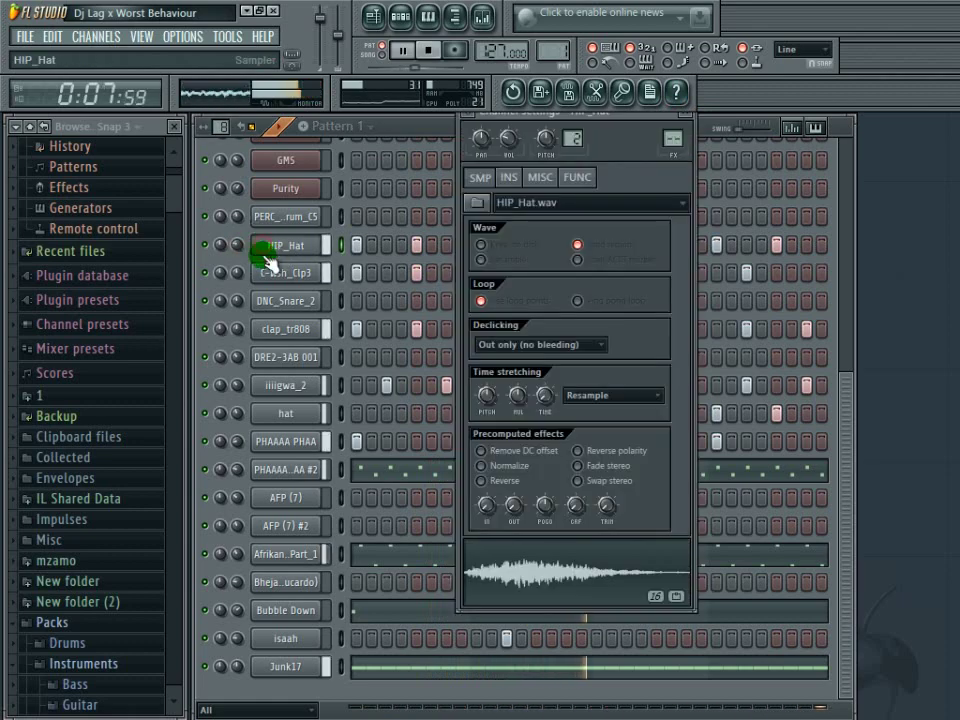
# Step: Audition the AFP (7) sample repeatedly and place its hits on steps 13 and 15
pyautogui.click(272, 497)
pyautogui.click(272, 497)
pyautogui.click(592, 497)
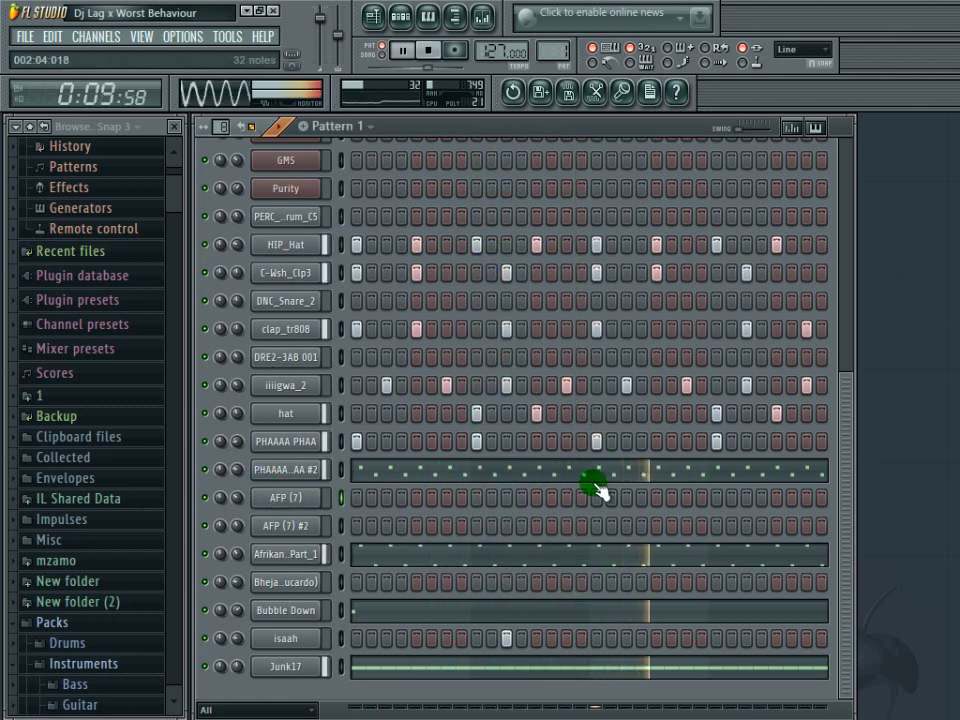
pyautogui.click(627, 497)
pyautogui.click(288, 498)
pyautogui.click(290, 498)
pyautogui.click(290, 500)
pyautogui.click(290, 500)
pyautogui.click(290, 500)
pyautogui.click(290, 500)
pyautogui.click(627, 498)
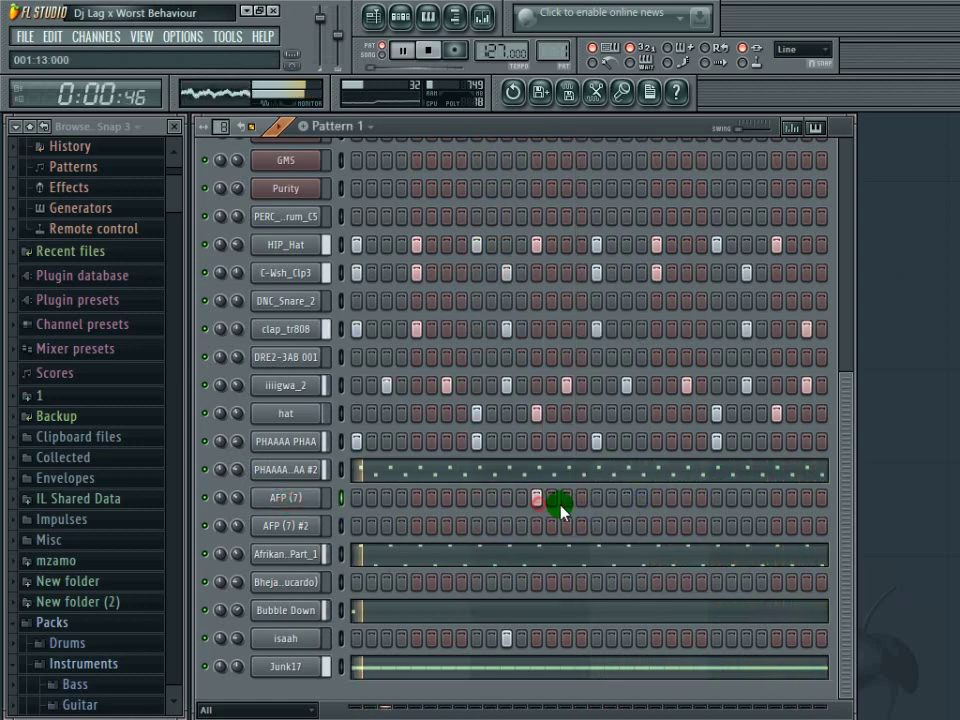
pyautogui.click(258, 497)
# Step: Audition AFP (7) #2 and adjust the time-stretching pitch of its sample by ear
pyautogui.click(286, 527)
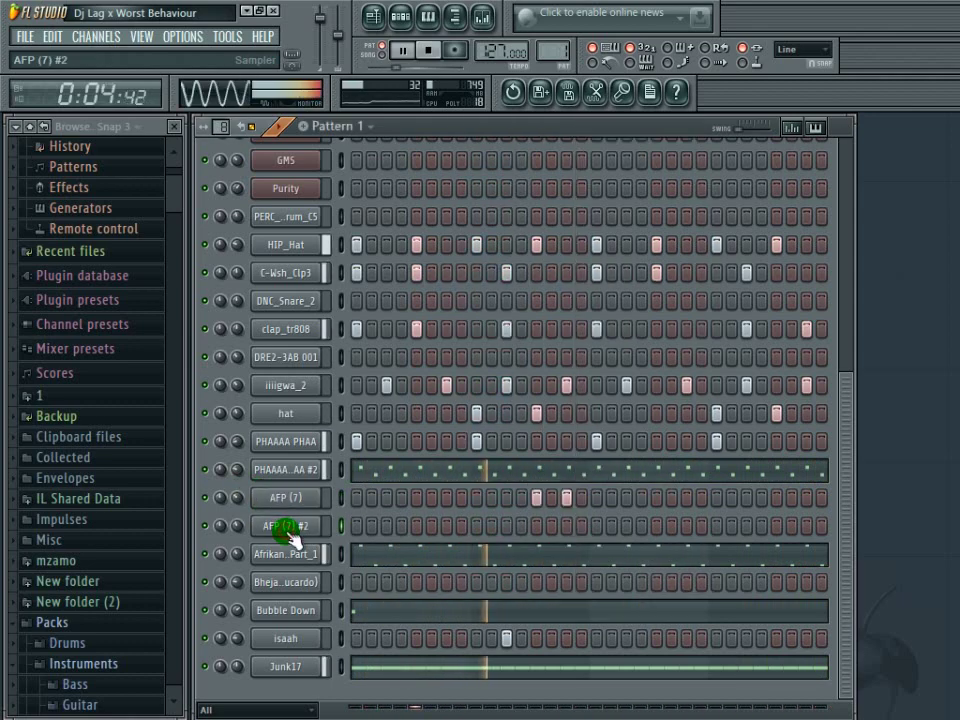
pyautogui.click(288, 530)
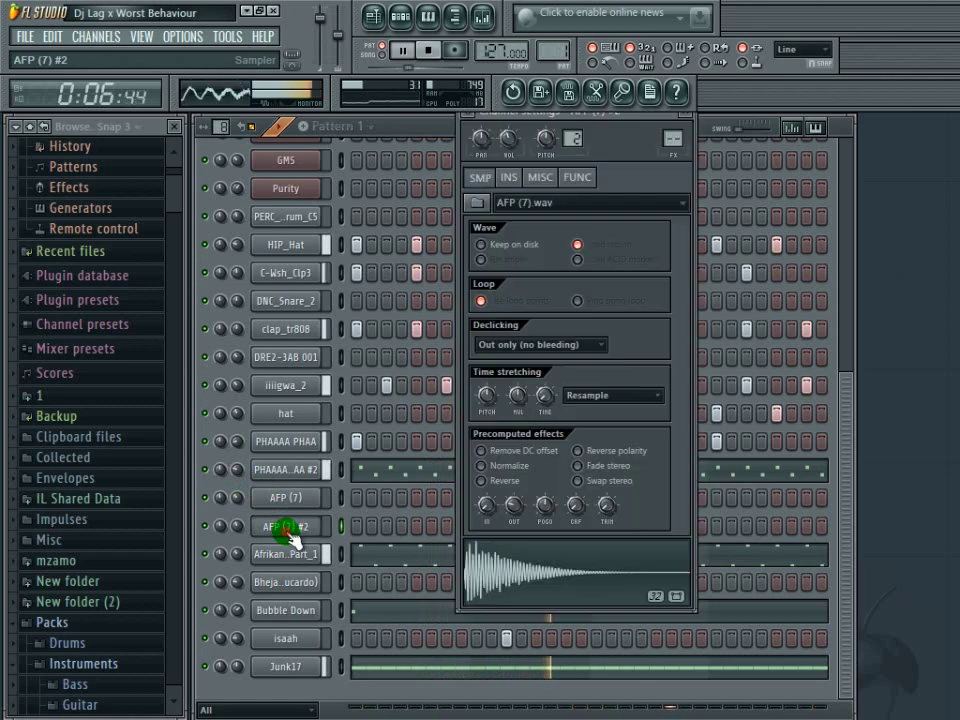
pyautogui.click(485, 395)
pyautogui.click(514, 577)
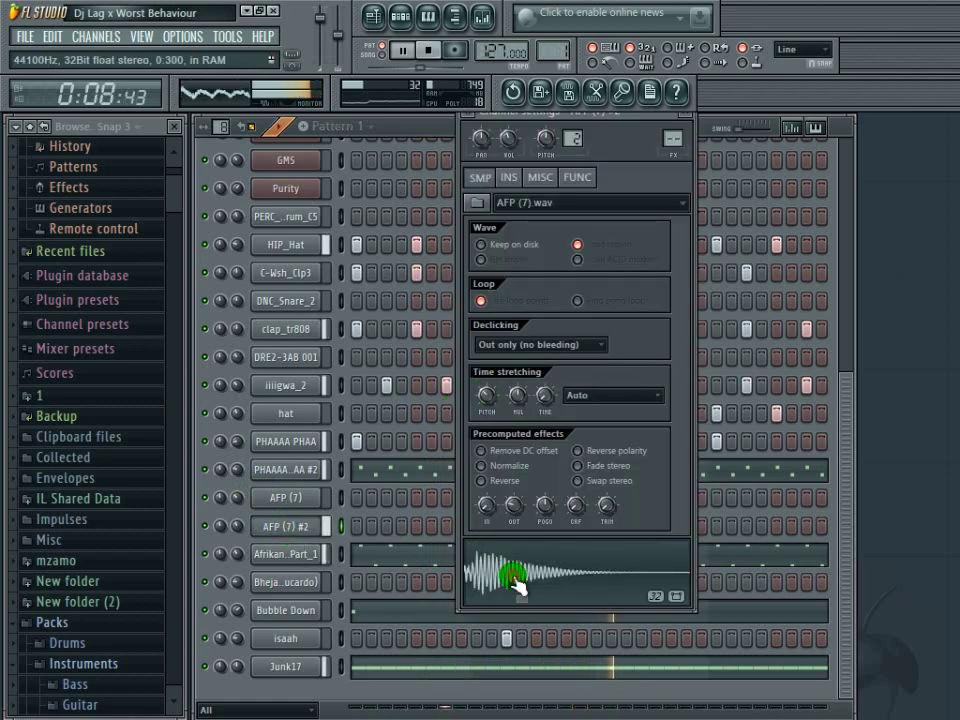
pyautogui.click(302, 535)
pyautogui.click(302, 535)
pyautogui.click(487, 398)
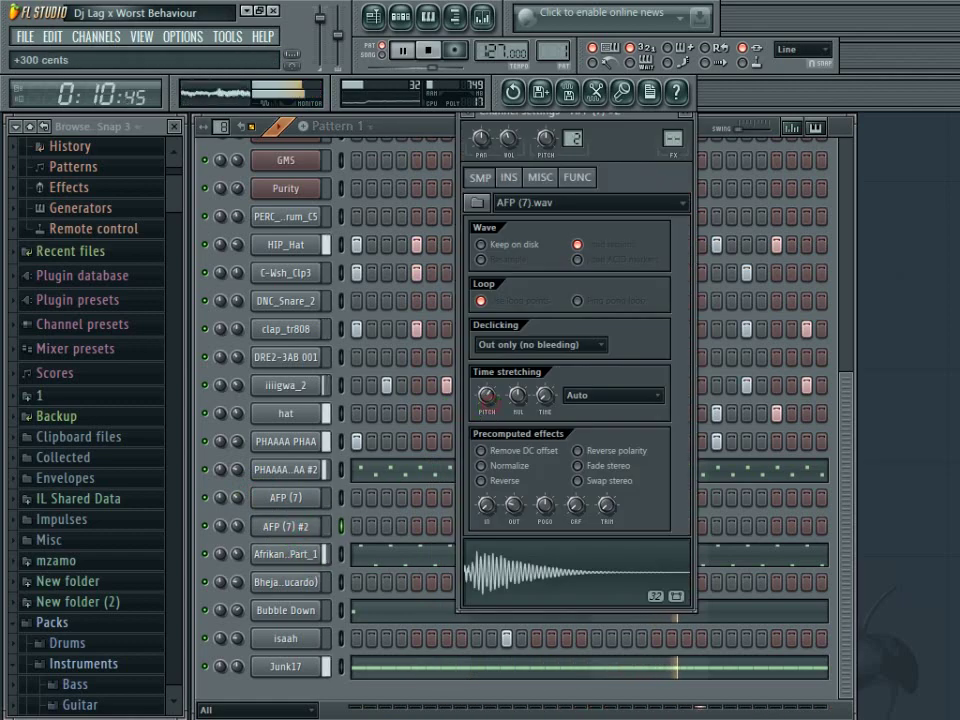
pyautogui.click(547, 572)
pyautogui.click(487, 396)
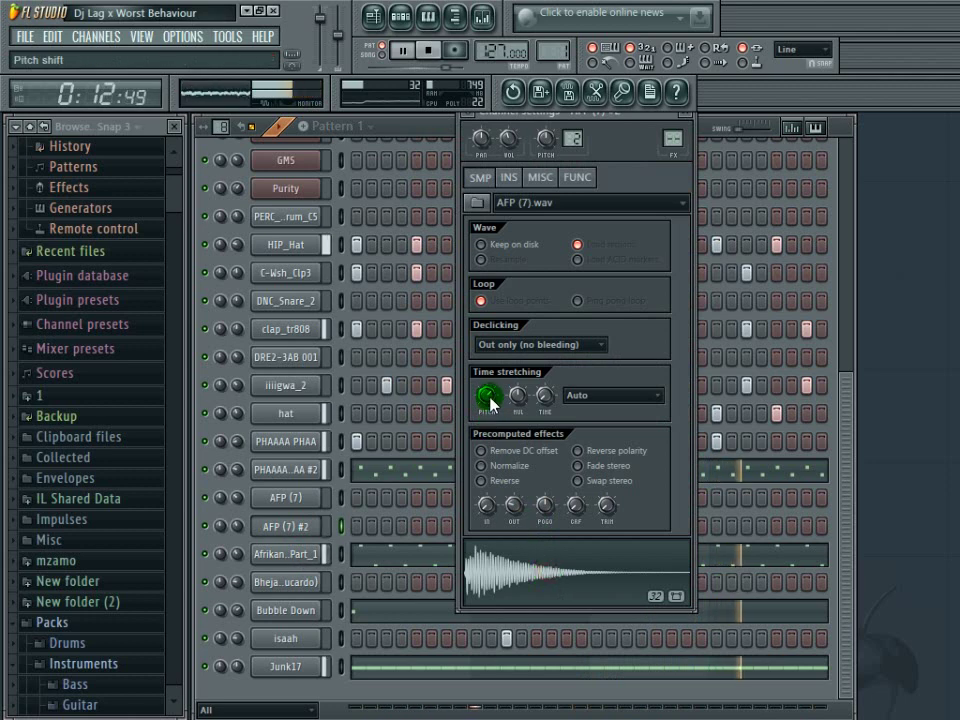
pyautogui.moveTo(487, 398); pyautogui.dragTo(487, 388)
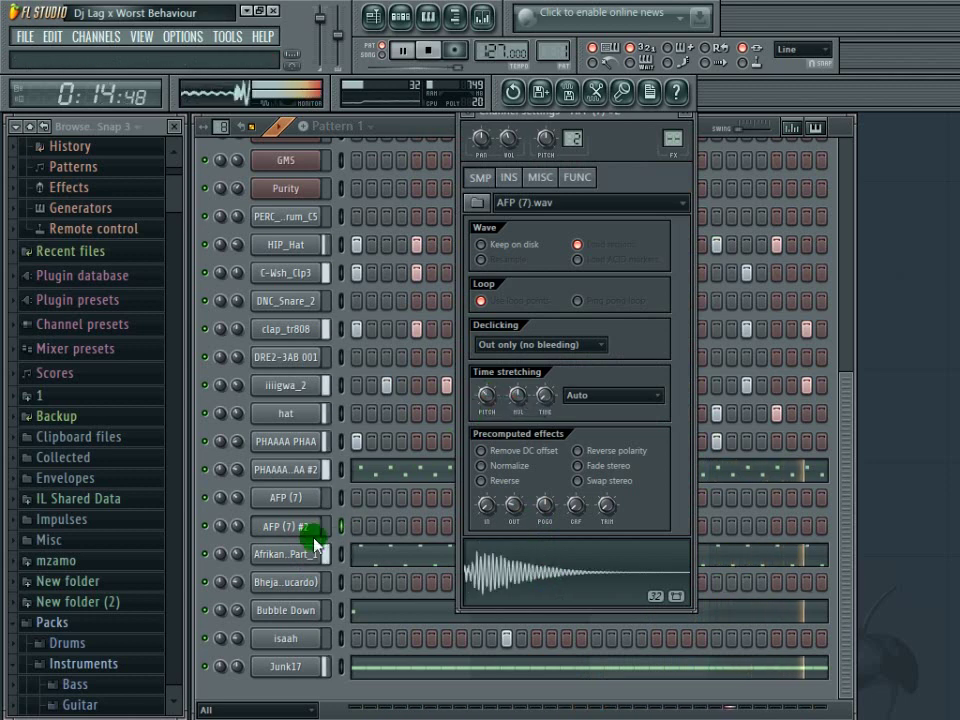
pyautogui.click(298, 530)
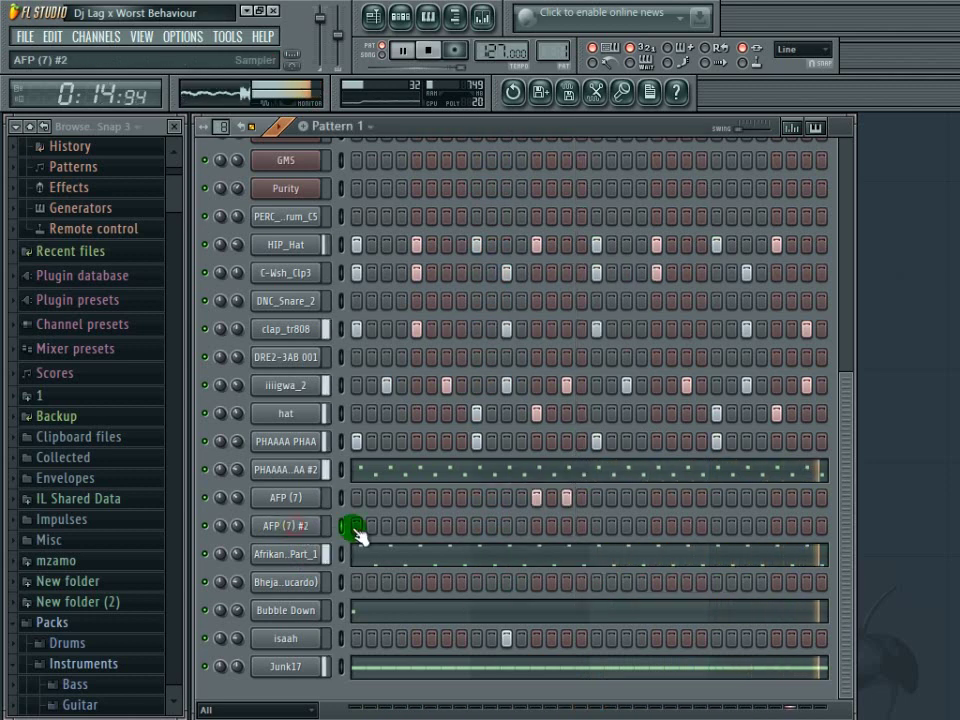
# Step: Program AFP (7) #2 hits on steps 5, 9, 13 and 15
pyautogui.click(534, 528)
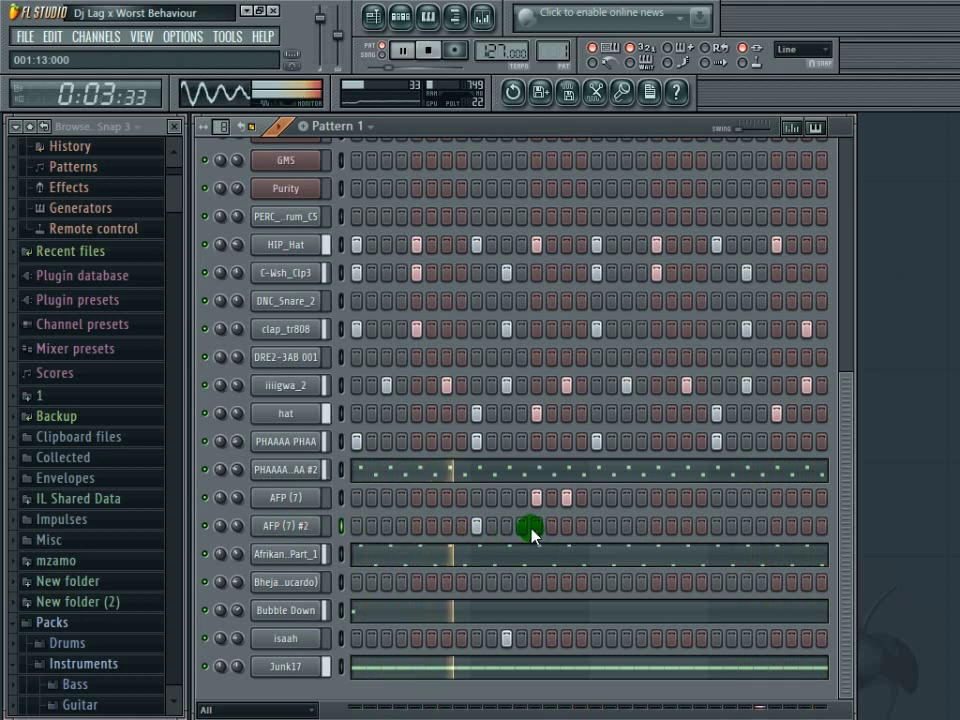
pyautogui.click(562, 530)
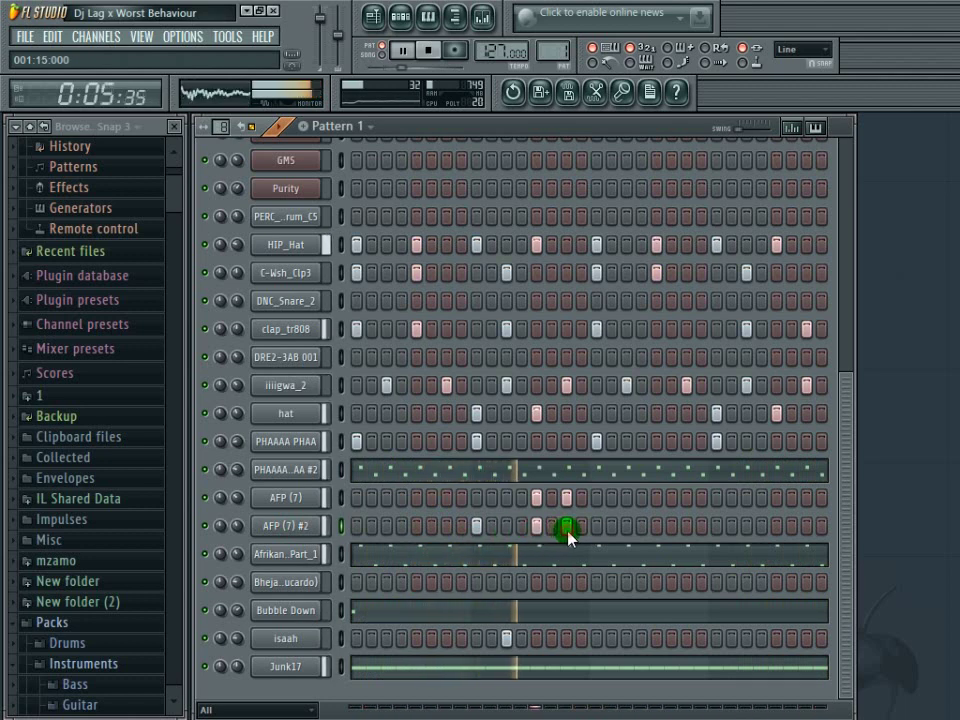
pyautogui.click(418, 527)
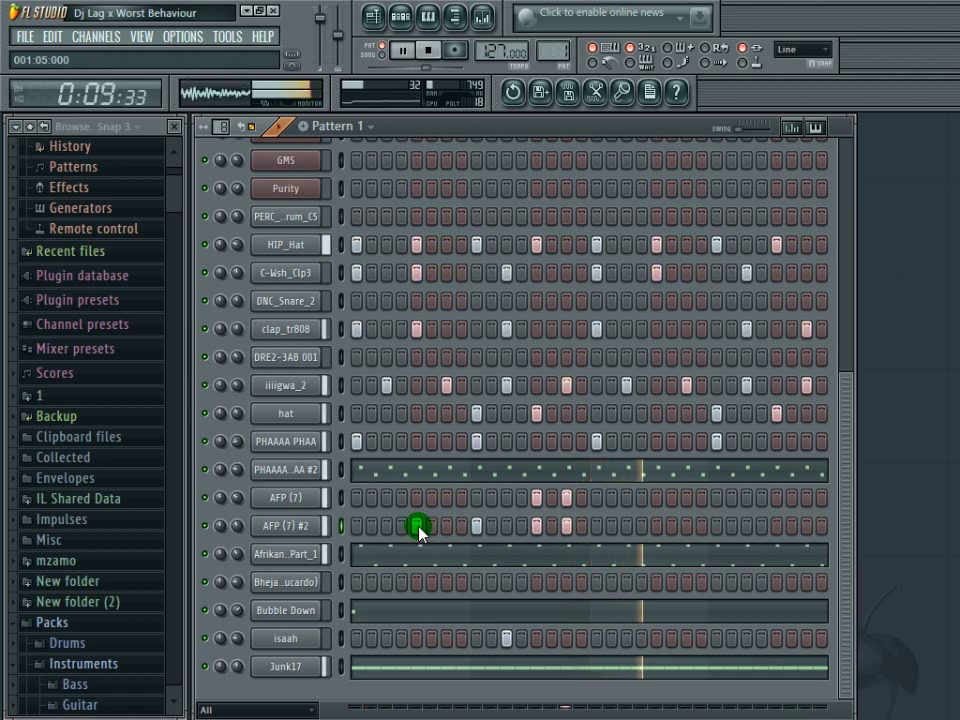
# Step: Send the AFP (7) #2 hits to the piano roll and trim them to one-step notes on C5
pyautogui.rightClick(285, 524)
pyautogui.click(363, 447)
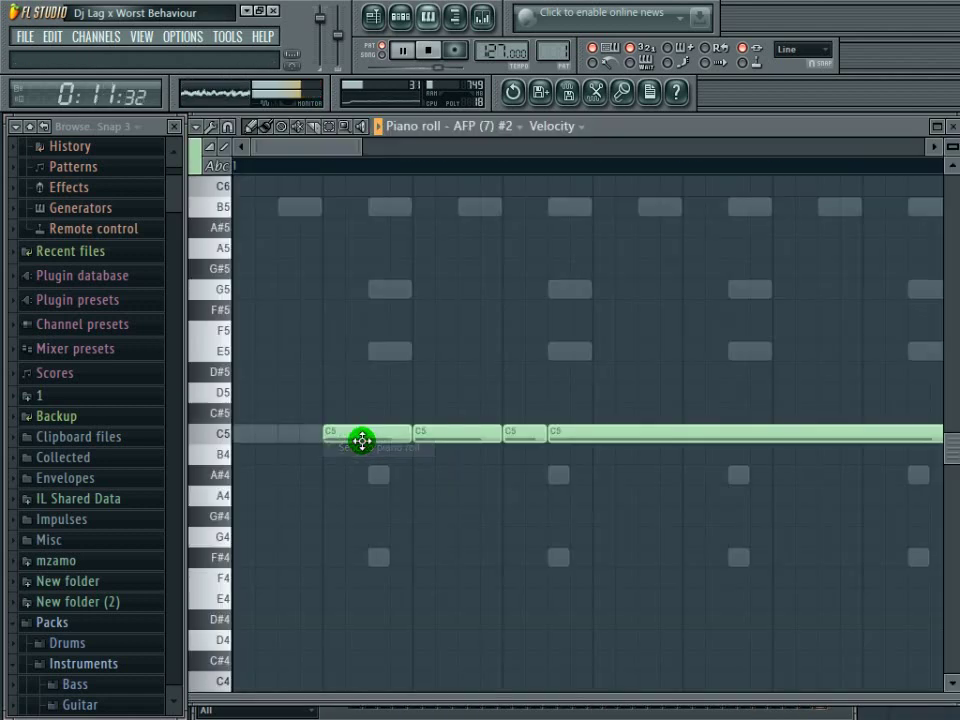
pyautogui.click(208, 437)
pyautogui.moveTo(331, 433); pyautogui.dragTo(341, 350)
pyautogui.press('space')
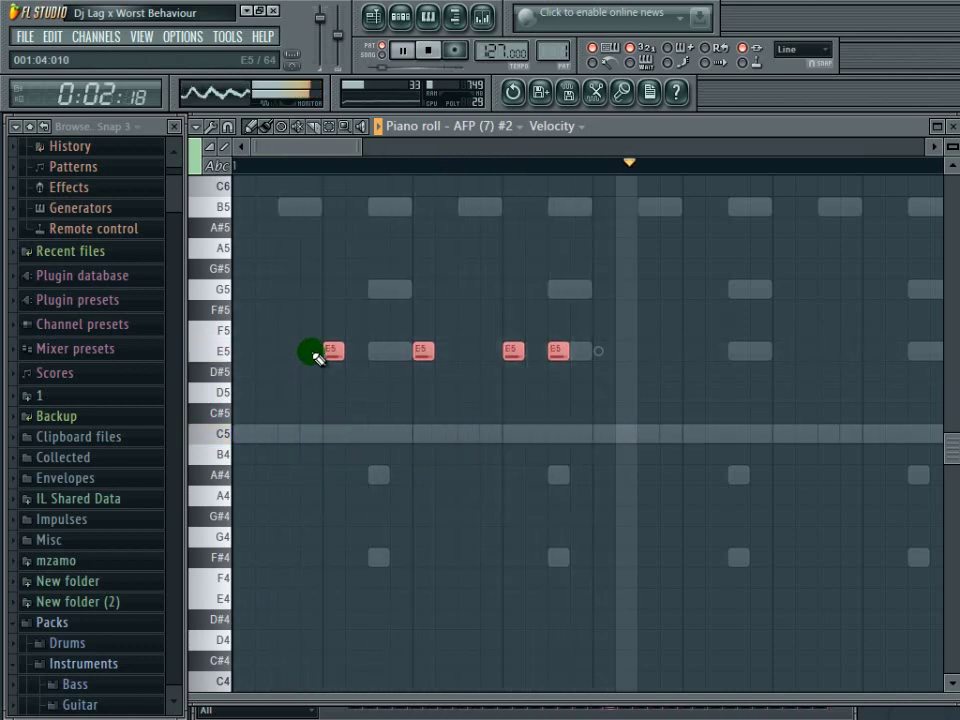
pyautogui.moveTo(332, 348); pyautogui.dragTo(347, 446)
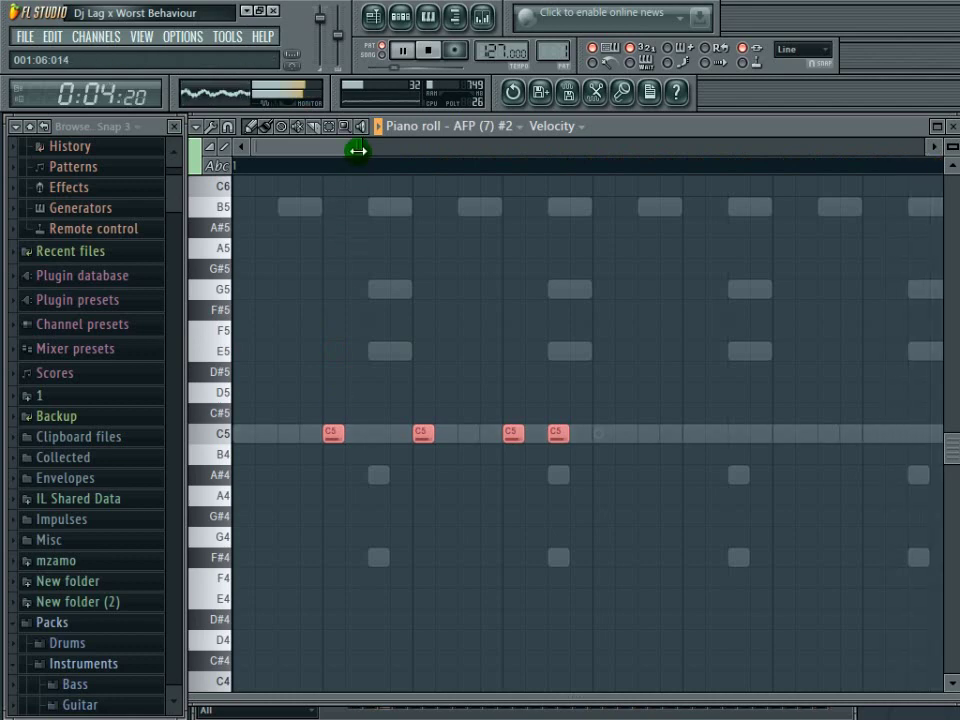
# Step: Repeat the four AFP (7) #2 notes in bars 2 to 4 and add three C5 notes at 1/6-beat snap just before bar 2
pyautogui.moveTo(356, 148); pyautogui.dragTo(514, 186)
pyautogui.moveTo(514, 234); pyautogui.dragTo(425, 147)
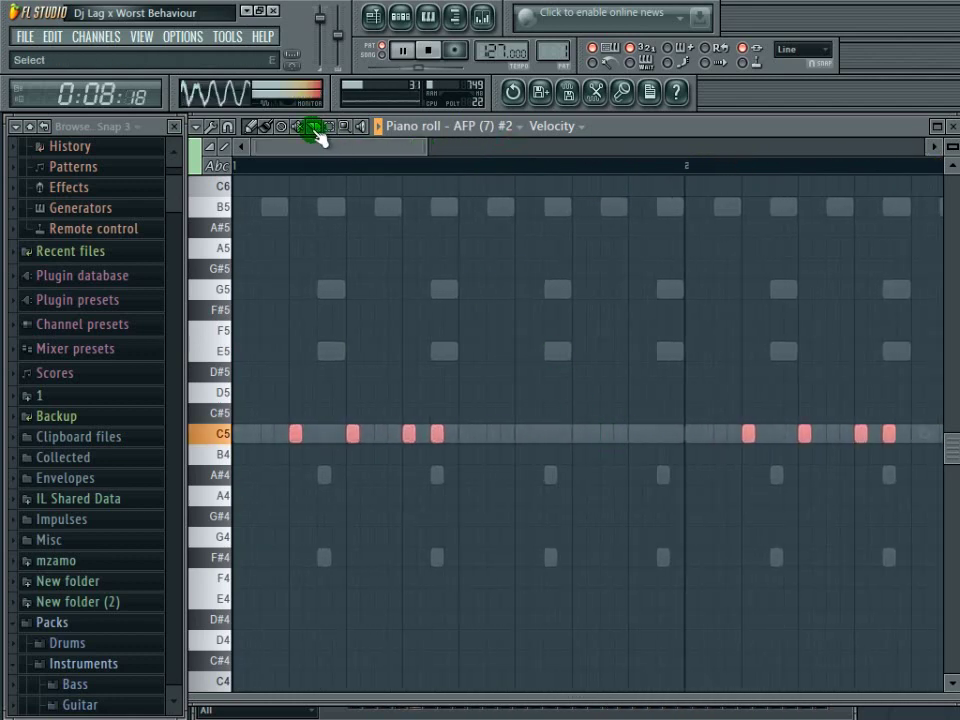
pyautogui.click(227, 128)
pyautogui.click(244, 317)
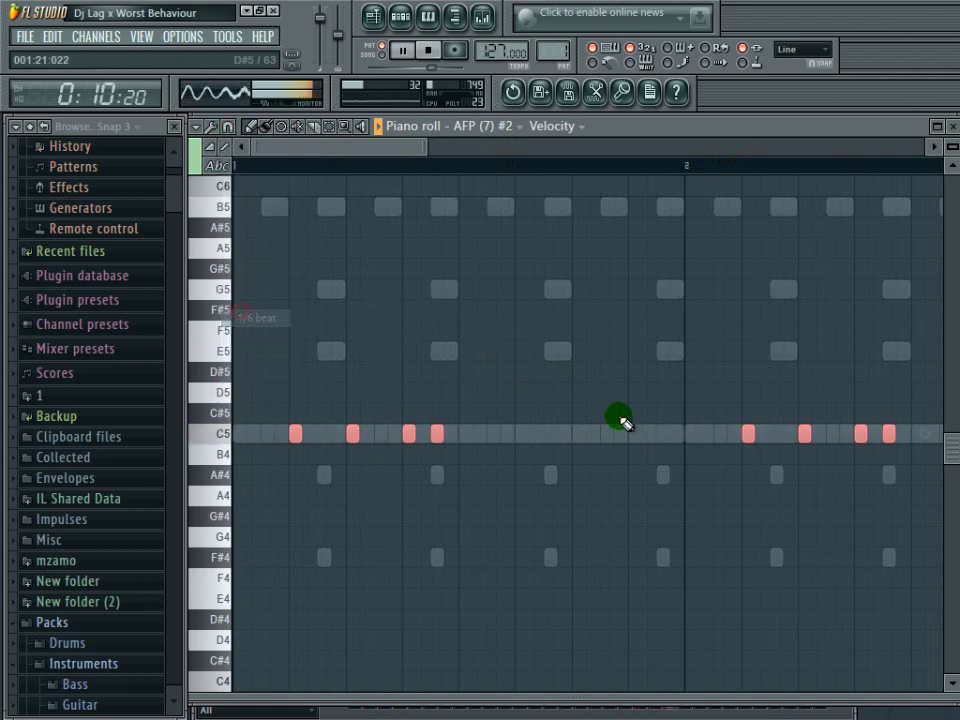
pyautogui.click(625, 432)
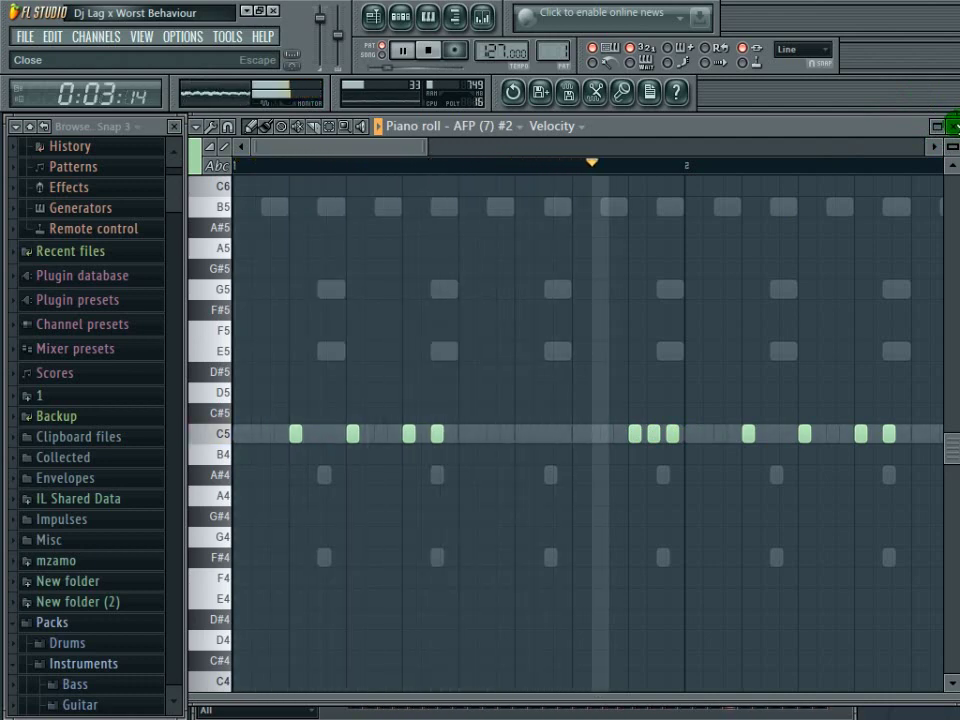
pyautogui.click(952, 126)
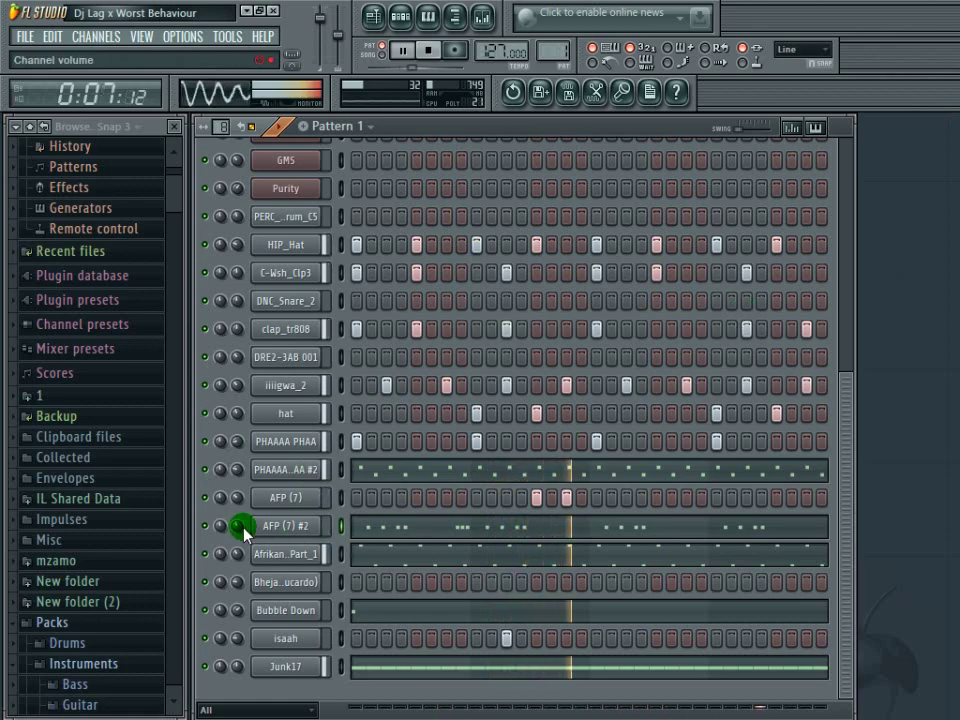
# Step: Audition the Bhejane vocal channel and fill it with a hit every 8 steps, shifted later from the first step
pyautogui.click(274, 528)
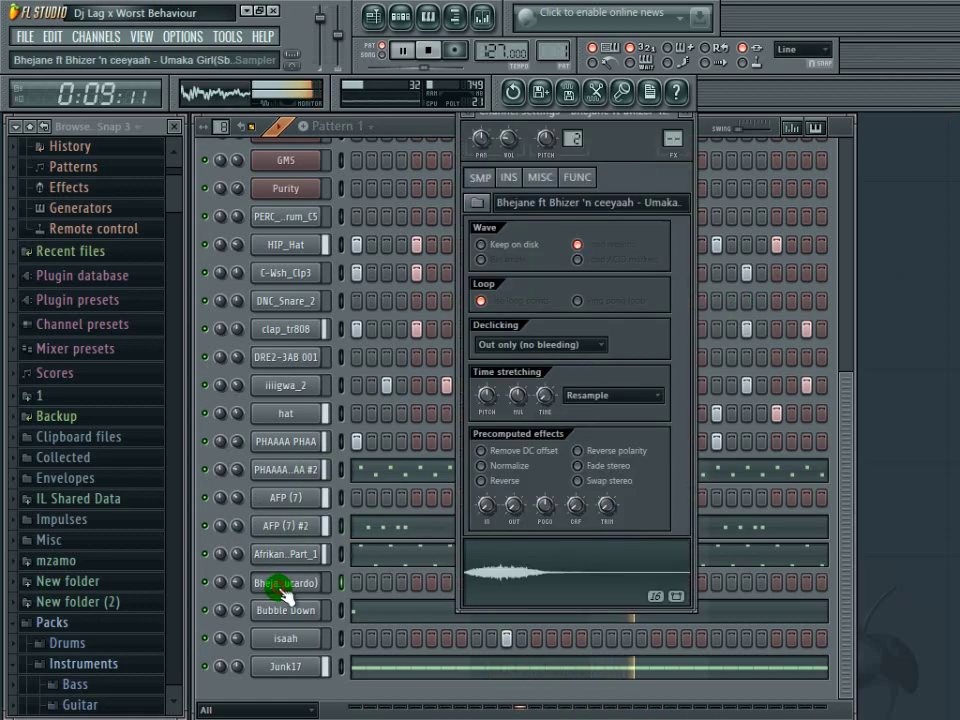
pyautogui.click(285, 584)
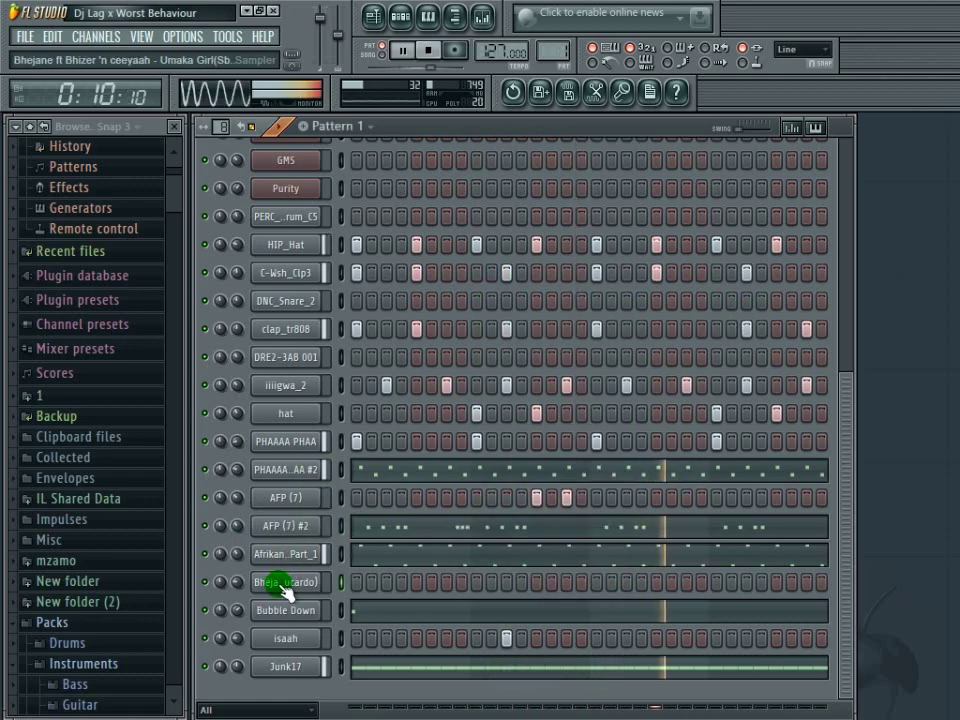
pyautogui.rightClick(285, 585)
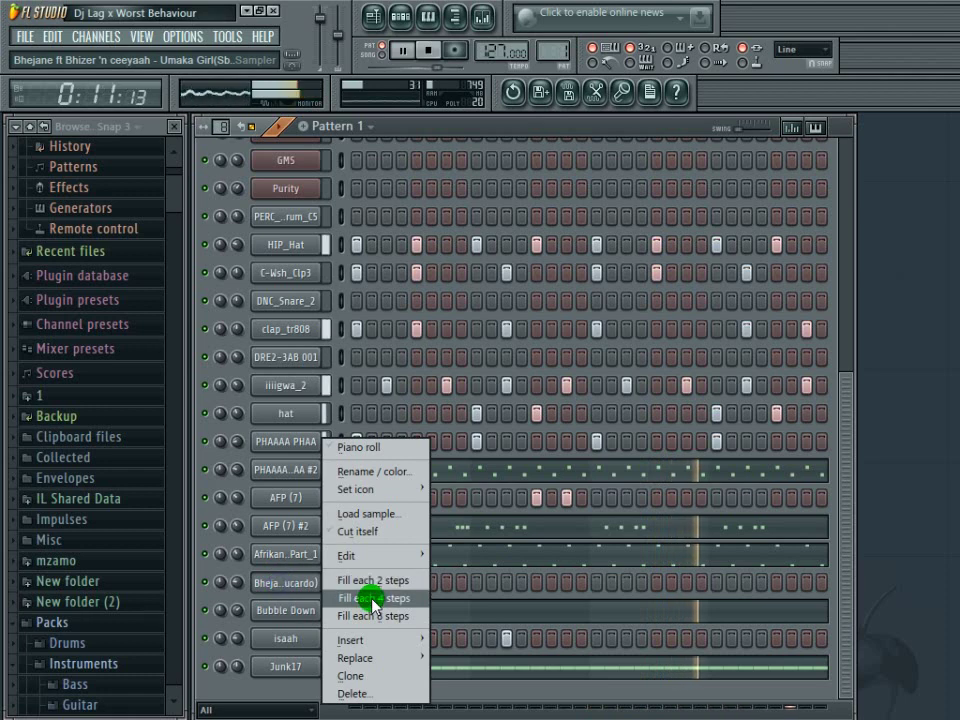
pyautogui.click(375, 615)
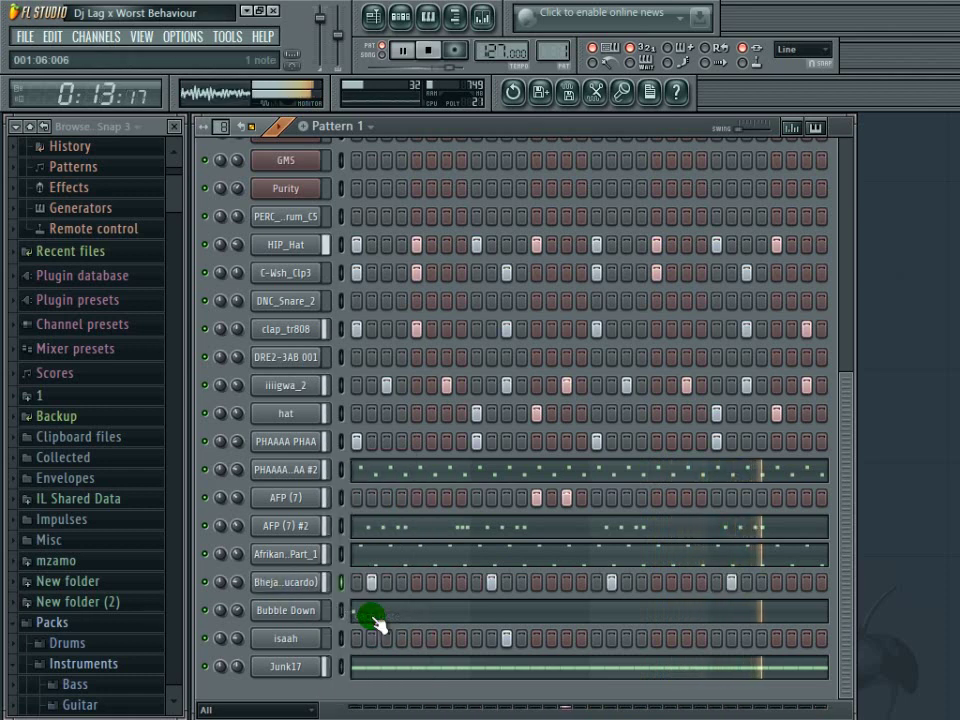
# Step: In the Bhejane channel's piano roll, set snap to Line and copy the C5 notes to A#4 four steps later
pyautogui.rightClick(318, 587)
pyautogui.click(364, 449)
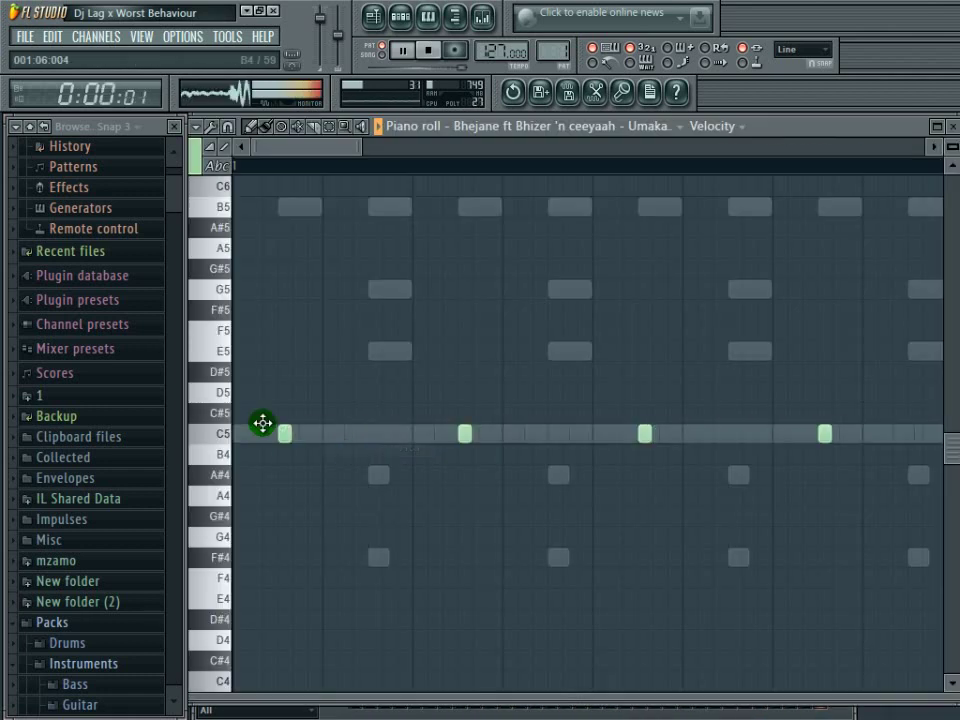
pyautogui.click(212, 147)
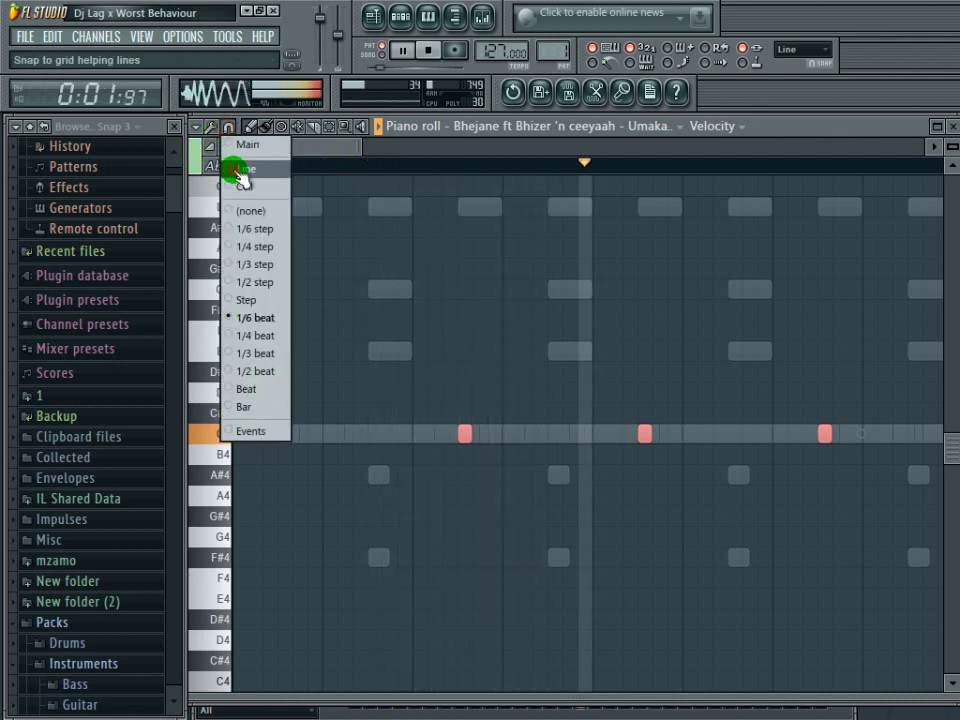
pyautogui.click(231, 168)
pyautogui.moveTo(286, 433); pyautogui.dragTo(347, 487)
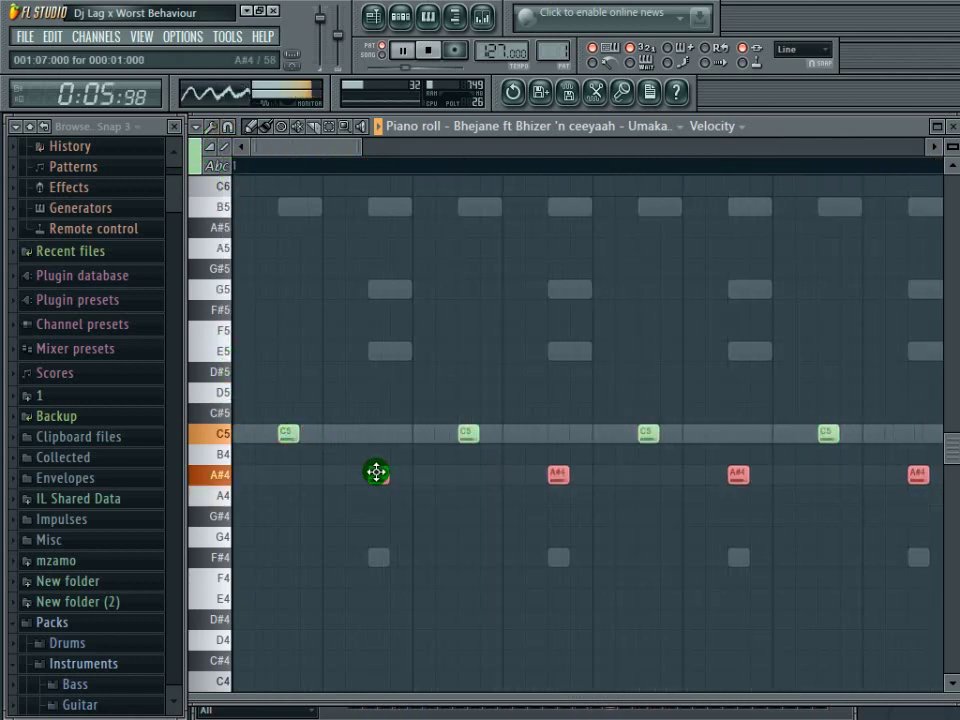
pyautogui.click(951, 128)
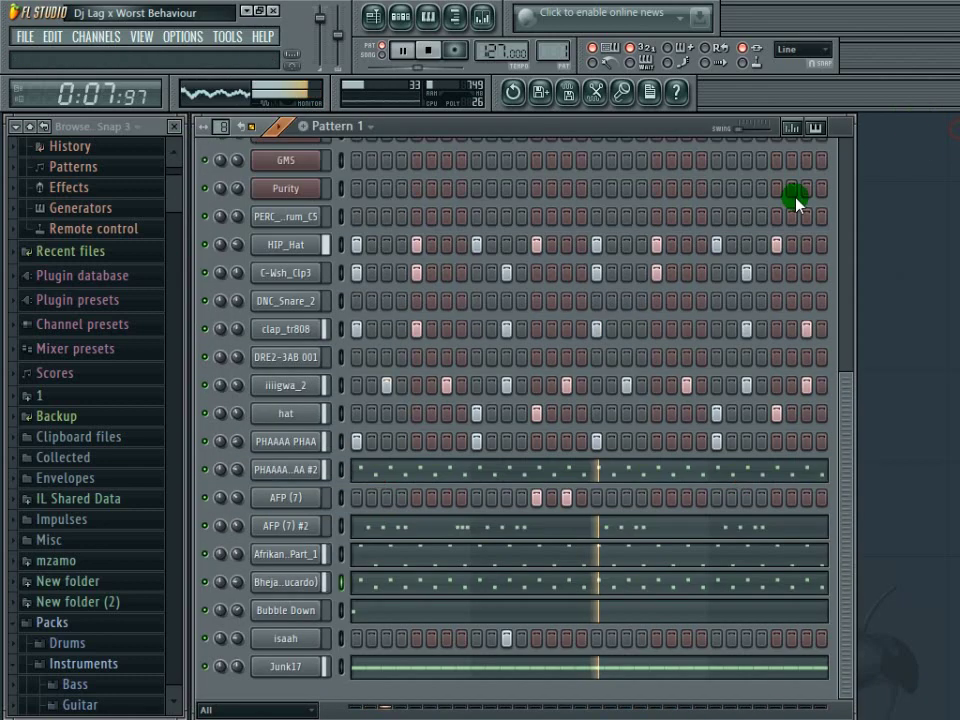
# Step: Send the isaah channel's hit to the piano roll and close the editor
pyautogui.rightClick(285, 638)
pyautogui.click(381, 449)
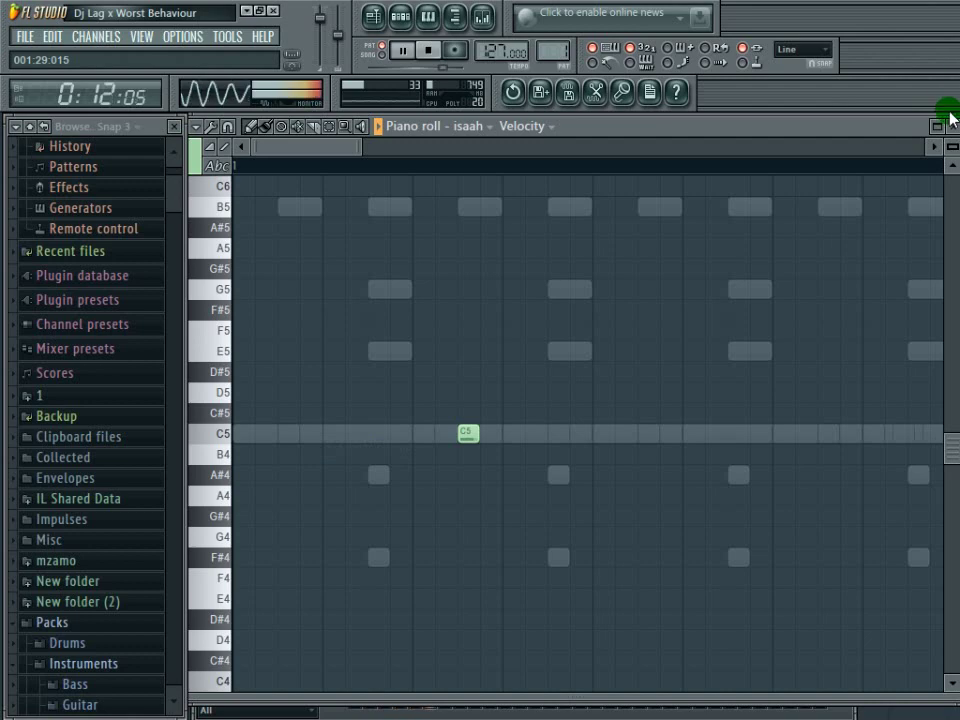
pyautogui.click(951, 128)
# Step: Send the HIP_Hat and C-Wsh_Clp3 channels' step hits to the piano roll, closing the editor after each
pyautogui.rightClick(320, 240)
pyautogui.click(378, 242)
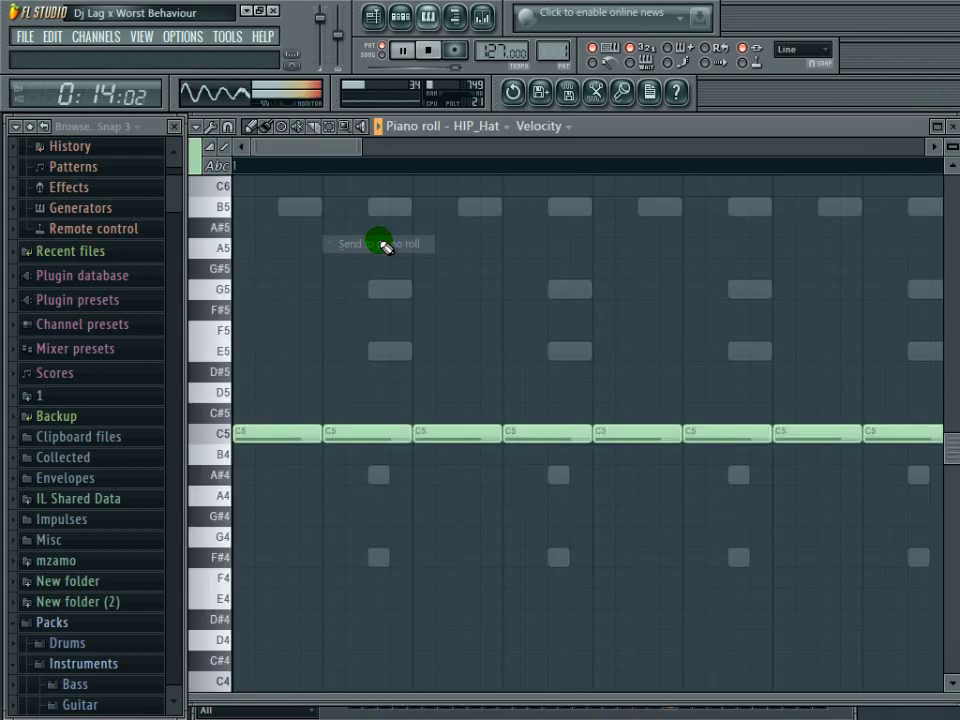
pyautogui.click(947, 130)
pyautogui.rightClick(322, 268)
pyautogui.click(386, 274)
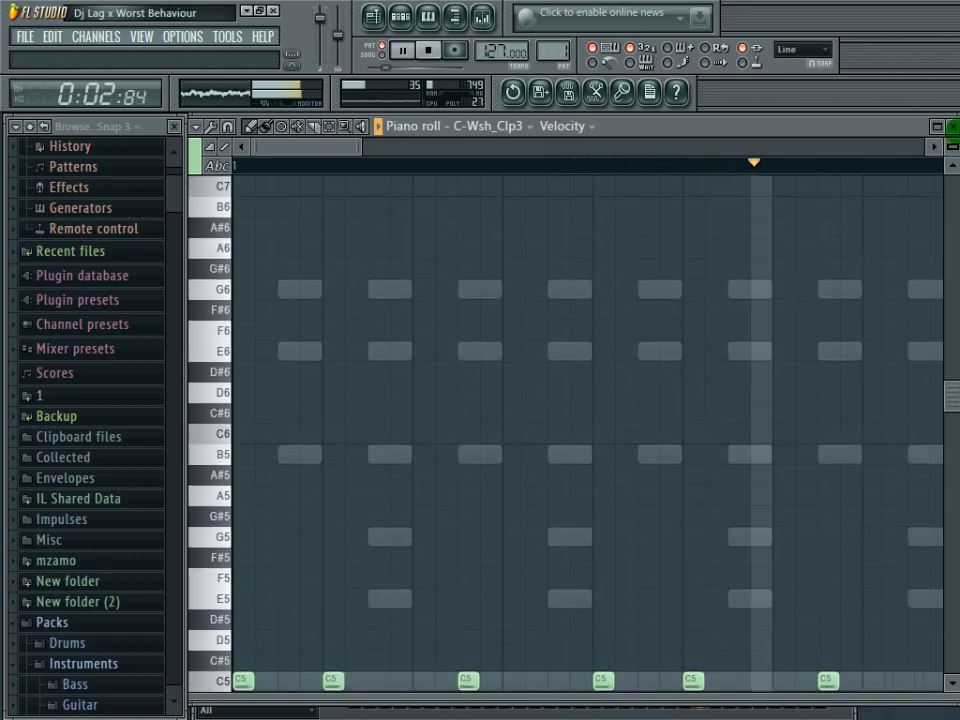
pyautogui.click(949, 127)
# Step: Copy the chord notes of the reFX Nexus #2 channel and paste them into reFX Nexus #3
pyautogui.scroll(1, 493, 316)
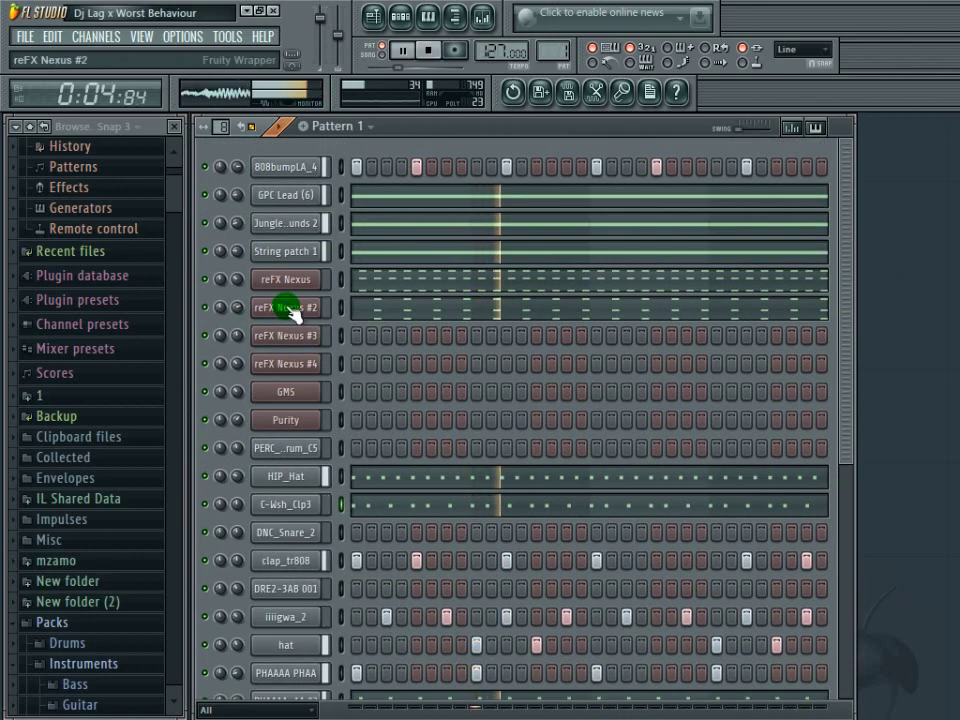
pyautogui.rightClick(291, 308)
pyautogui.click(373, 399)
pyautogui.click(465, 417)
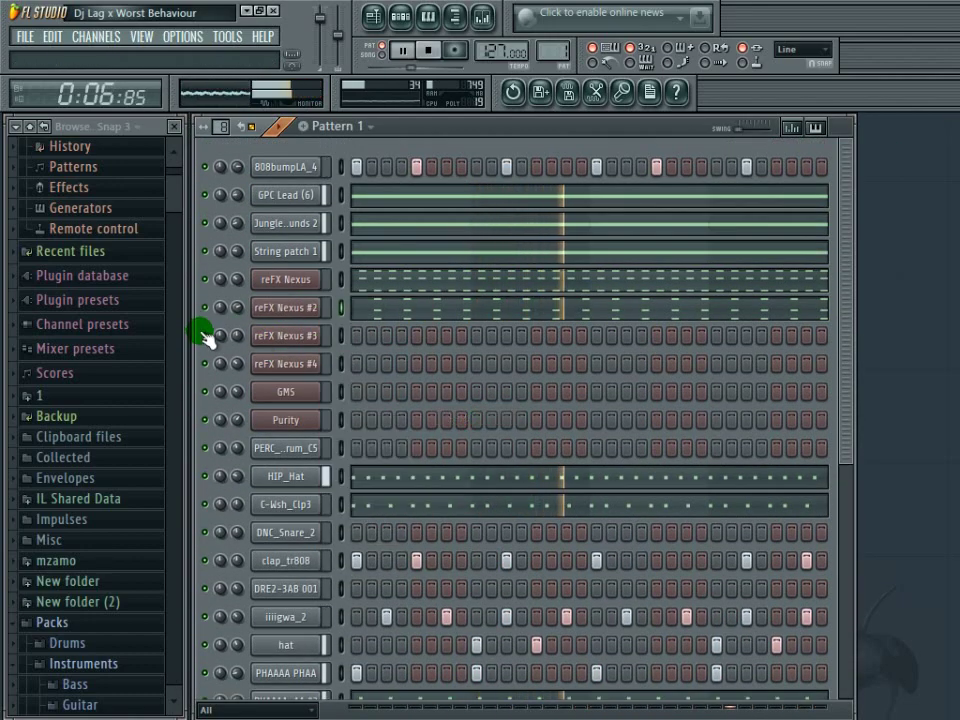
pyautogui.rightClick(267, 339)
pyautogui.click(387, 427)
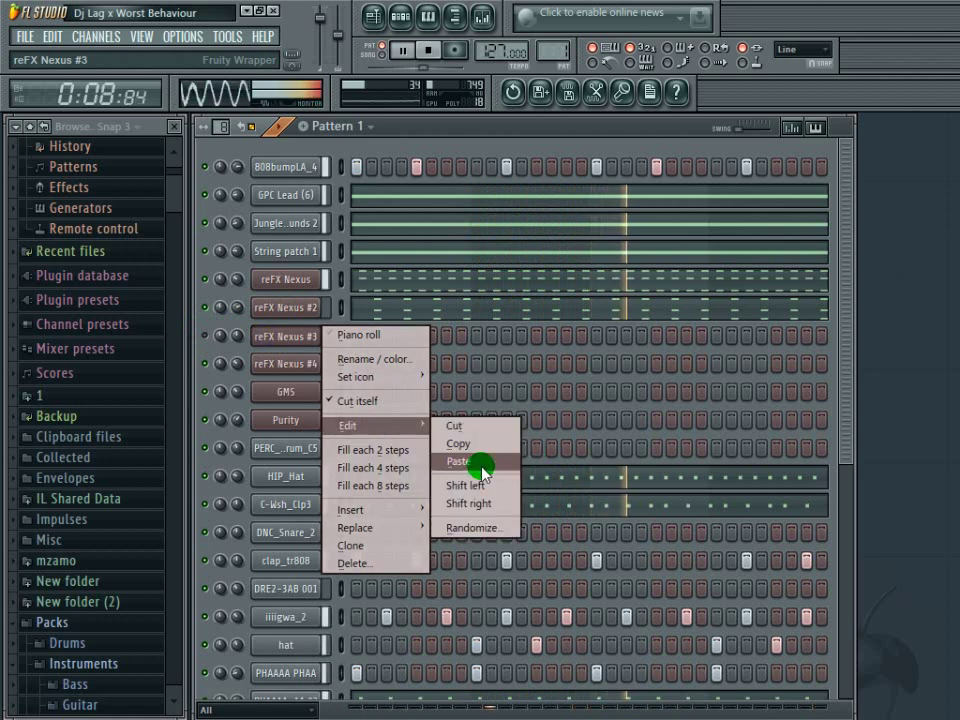
pyautogui.click(475, 463)
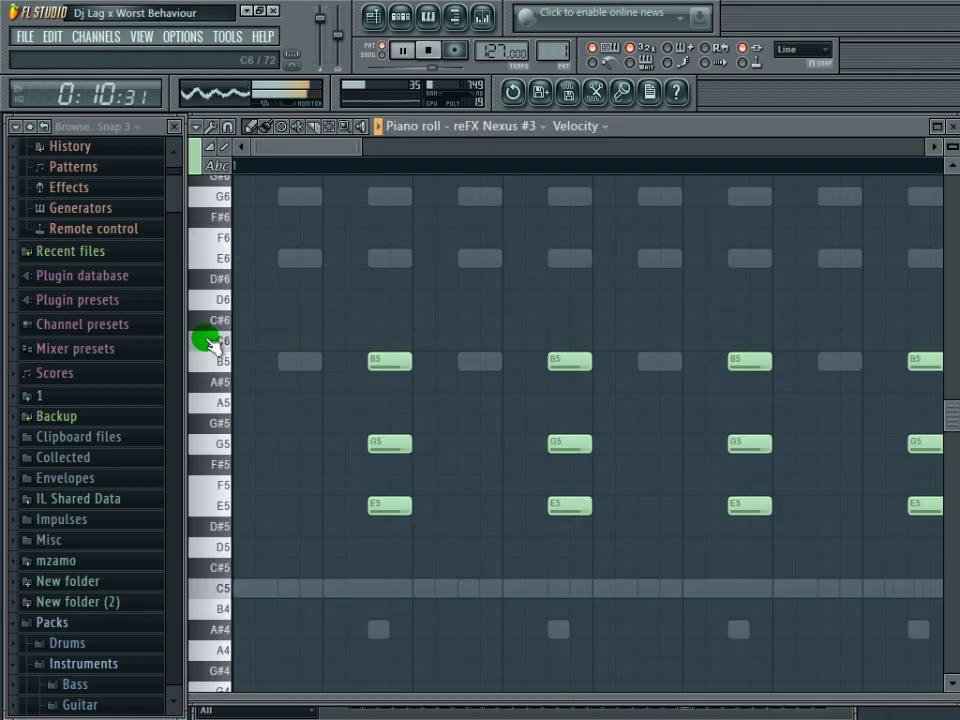
# Step: In the reFX Nexus #3 piano roll, shift all the E5, G5 and B5 chords four steps earlier and close the editor
pyautogui.moveTo(211, 341); pyautogui.dragTo(213, 512)
pyautogui.moveTo(374, 503); pyautogui.dragTo(260, 503)
pyautogui.click(637, 254)
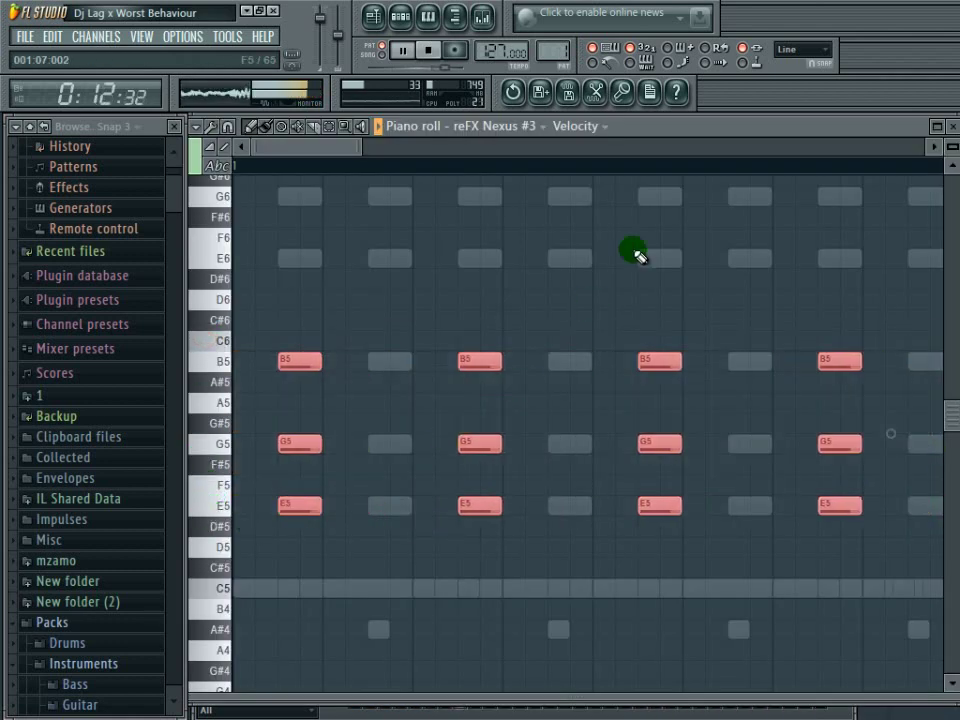
pyautogui.click(949, 130)
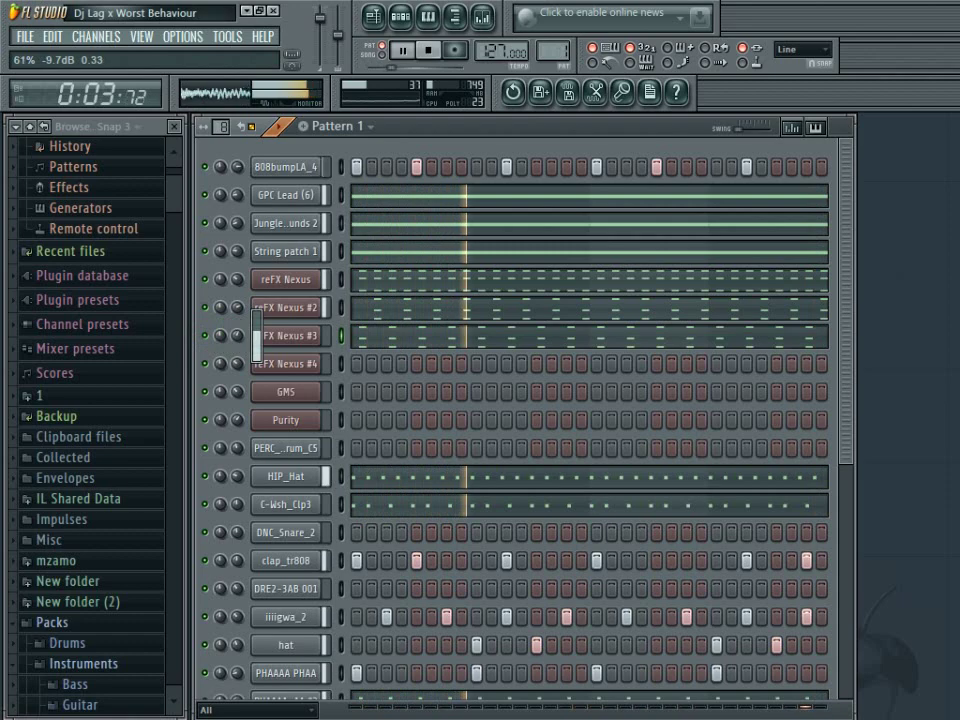
# Step: Send the 808bumpLA_4 channel's hits to the piano roll and close the editor
pyautogui.rightClick(334, 158)
pyautogui.click(365, 166)
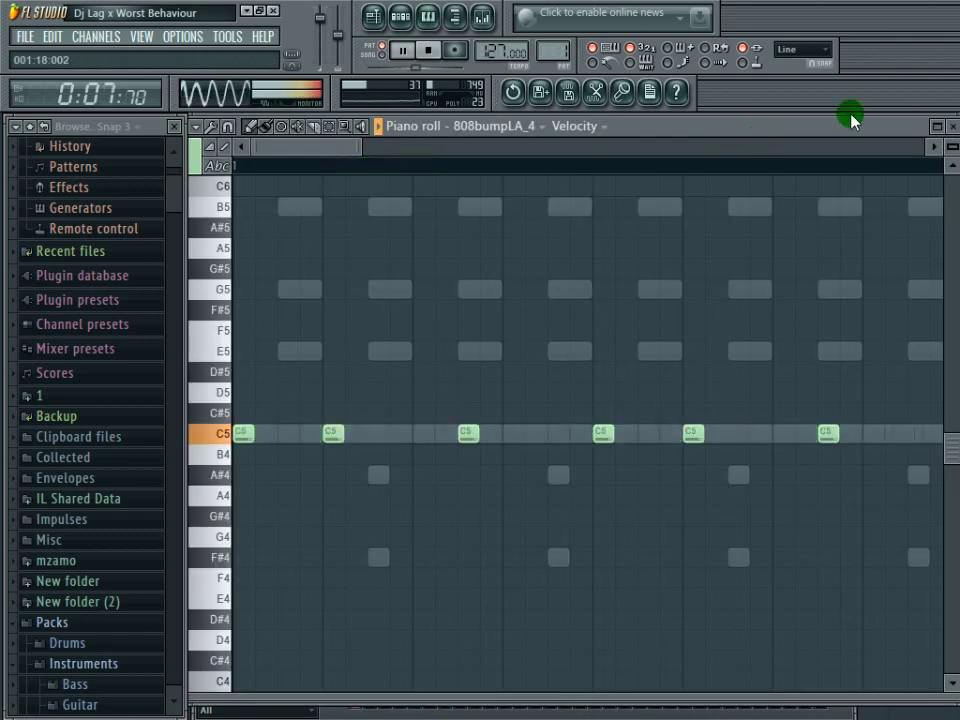
pyautogui.click(938, 127)
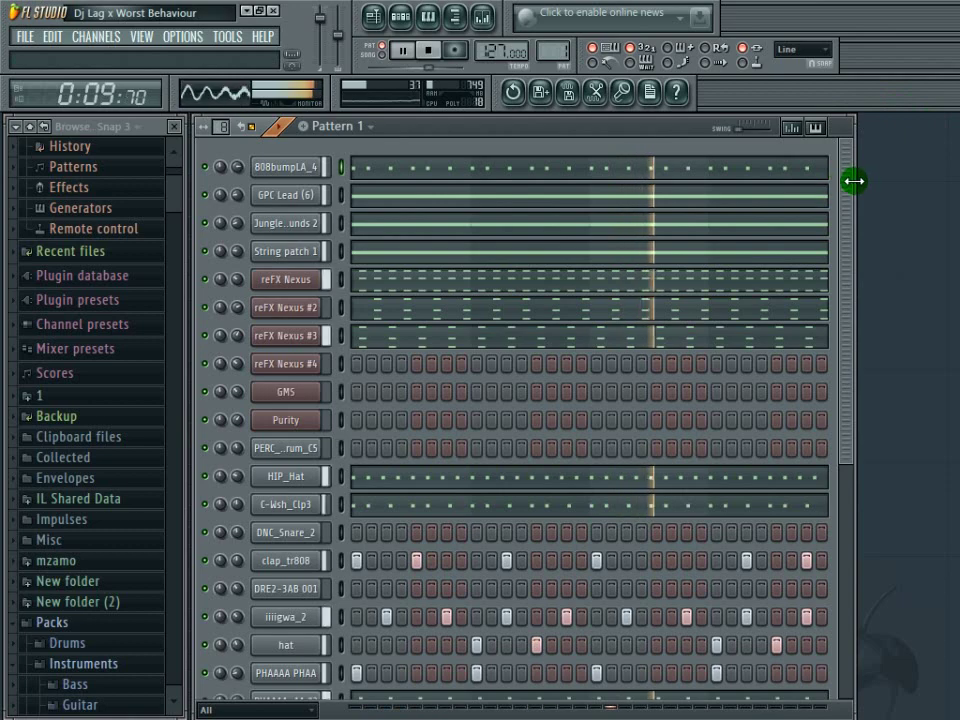
# Step: Place DNC_Snare_2 hits on steps 9, 13, 25 and 29, and send them to the piano roll
pyautogui.moveTo(847, 188); pyautogui.dragTo(848, 429)
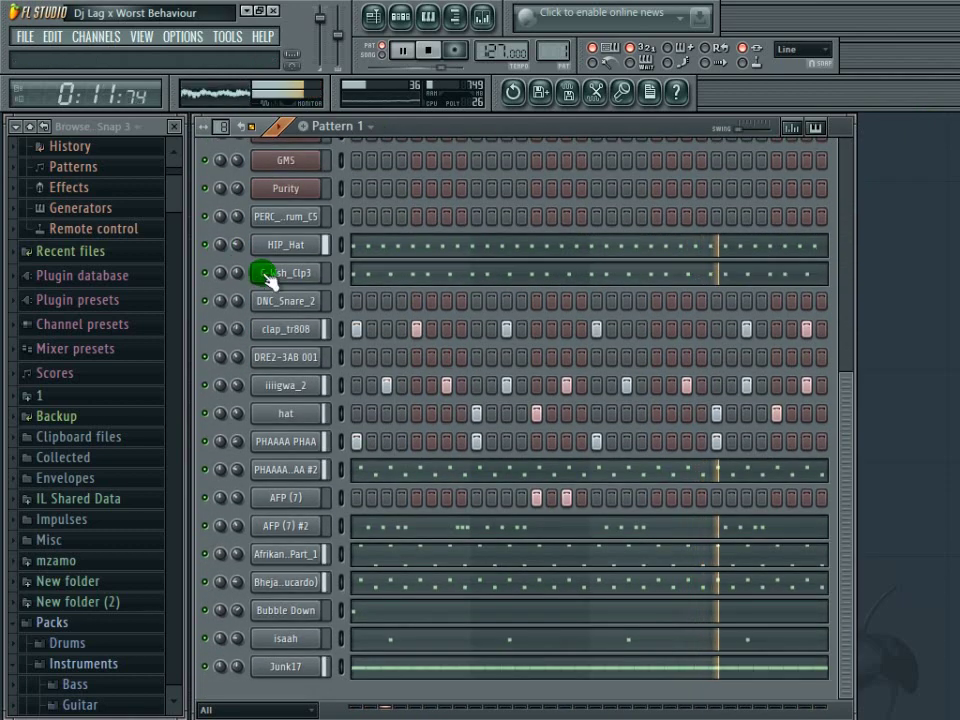
pyautogui.rightClick(283, 300)
pyautogui.click(391, 310)
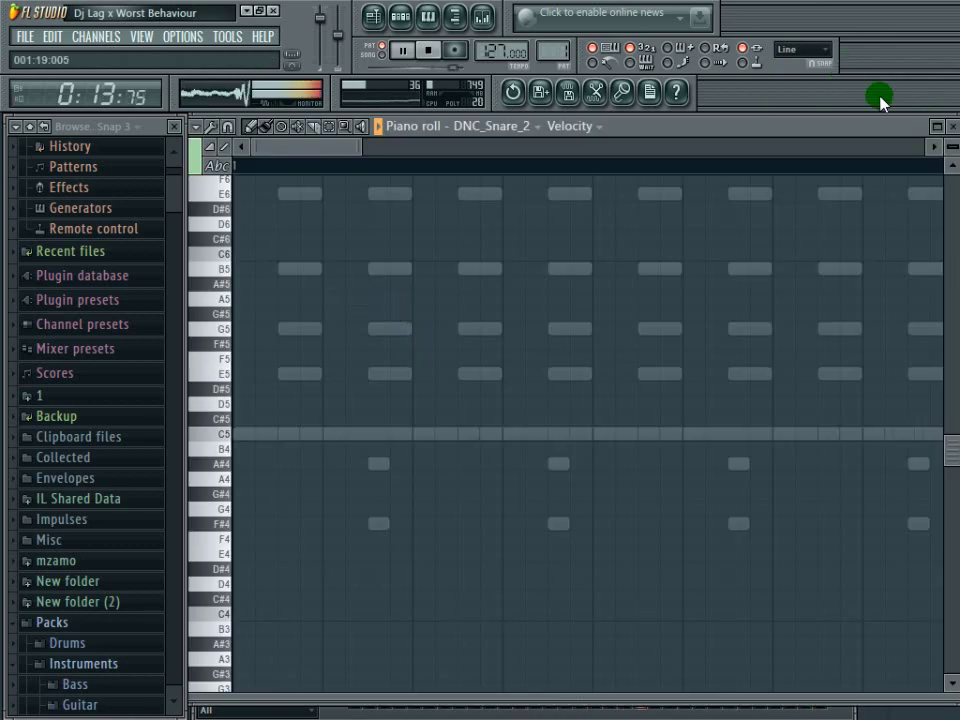
pyautogui.click(952, 127)
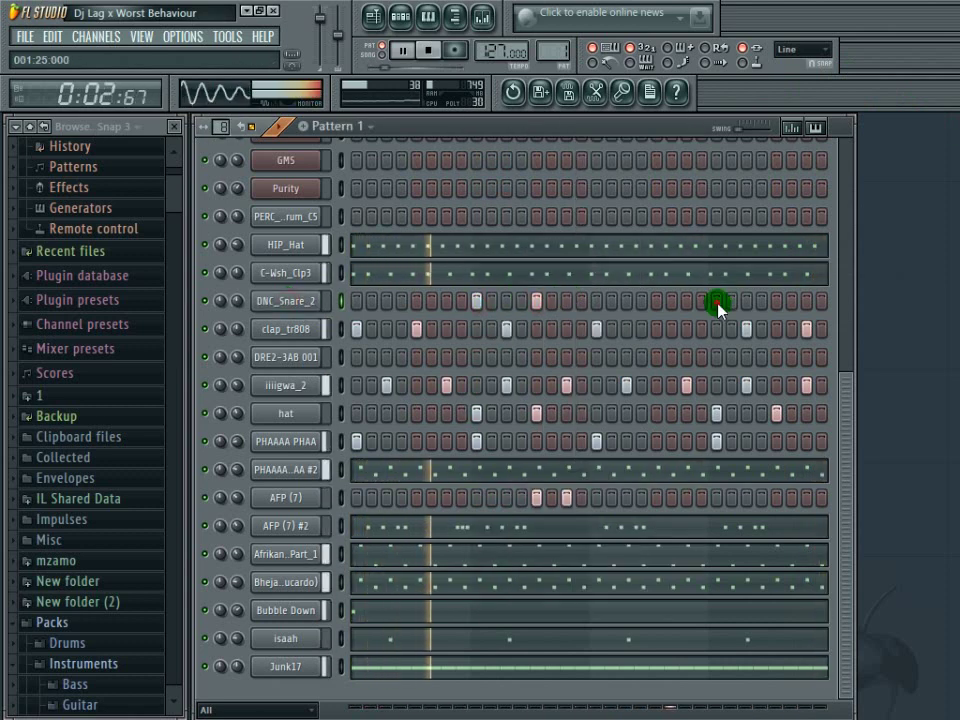
pyautogui.rightClick(290, 310)
pyautogui.click(364, 304)
pyautogui.click(944, 123)
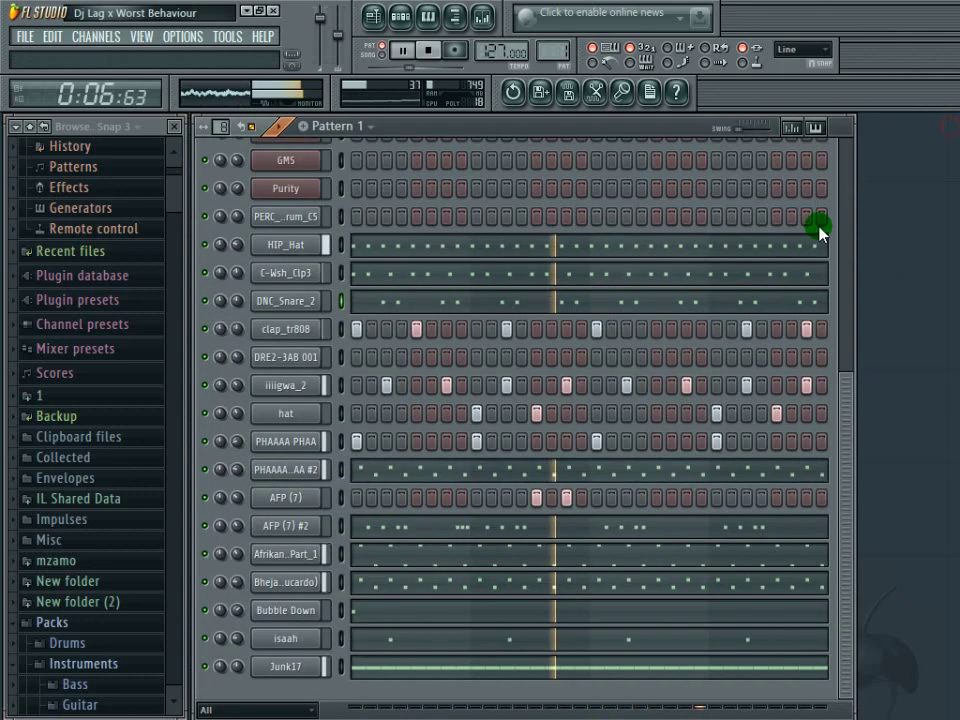
# Step: Send the clap_tr808 channel's hits to the piano roll and close the editor
pyautogui.rightClick(296, 329)
pyautogui.click(390, 328)
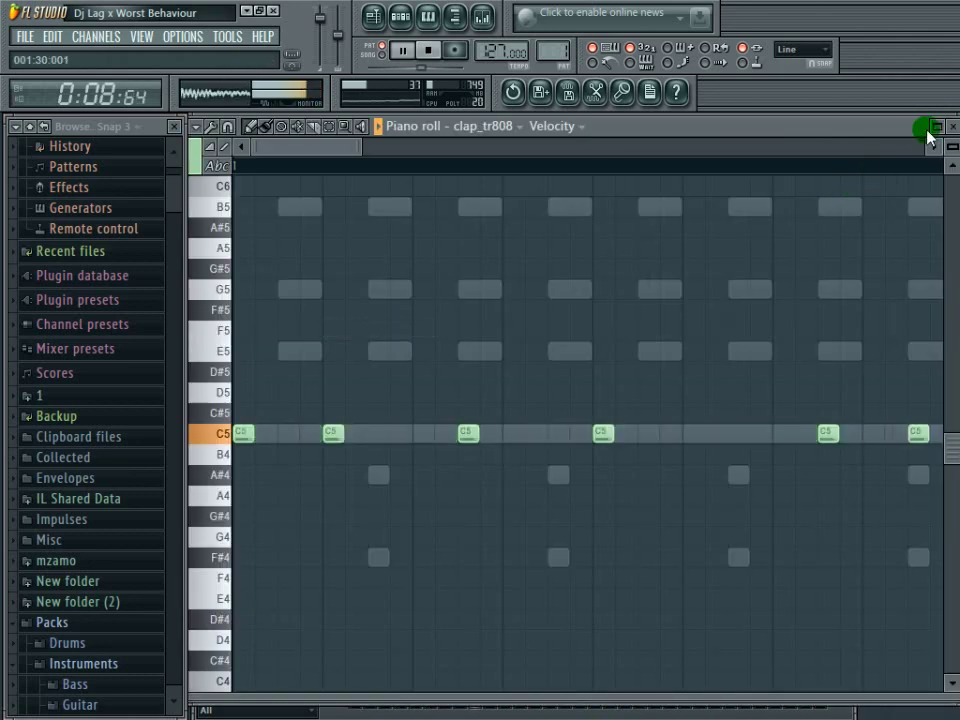
pyautogui.click(951, 126)
pyautogui.rightClick(322, 352)
pyautogui.click(386, 356)
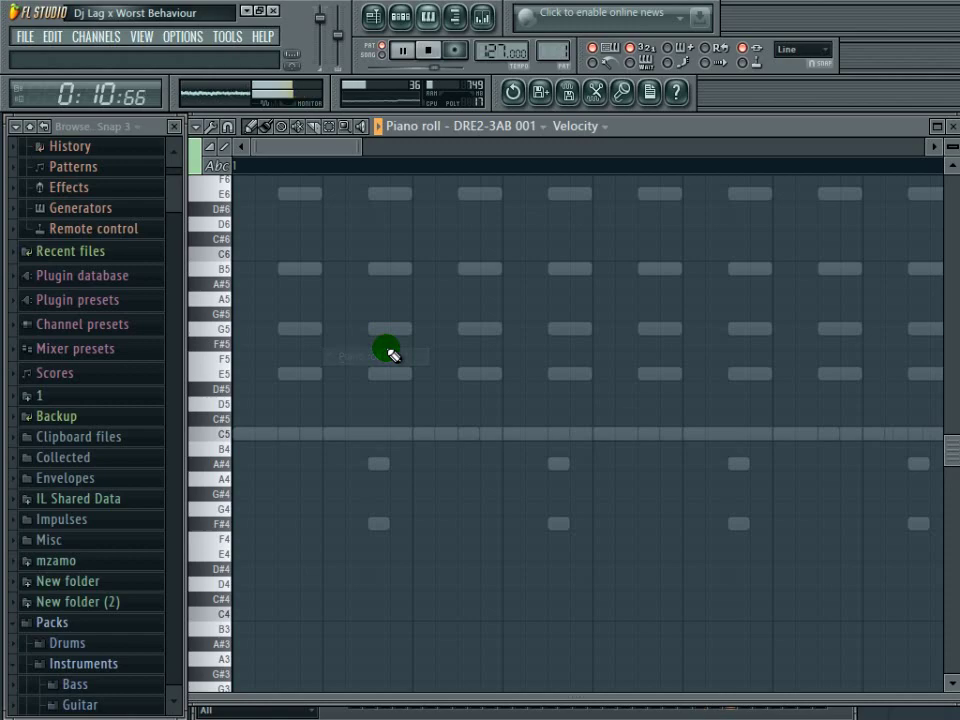
pyautogui.click(951, 126)
pyautogui.rightClick(322, 352)
pyautogui.click(400, 357)
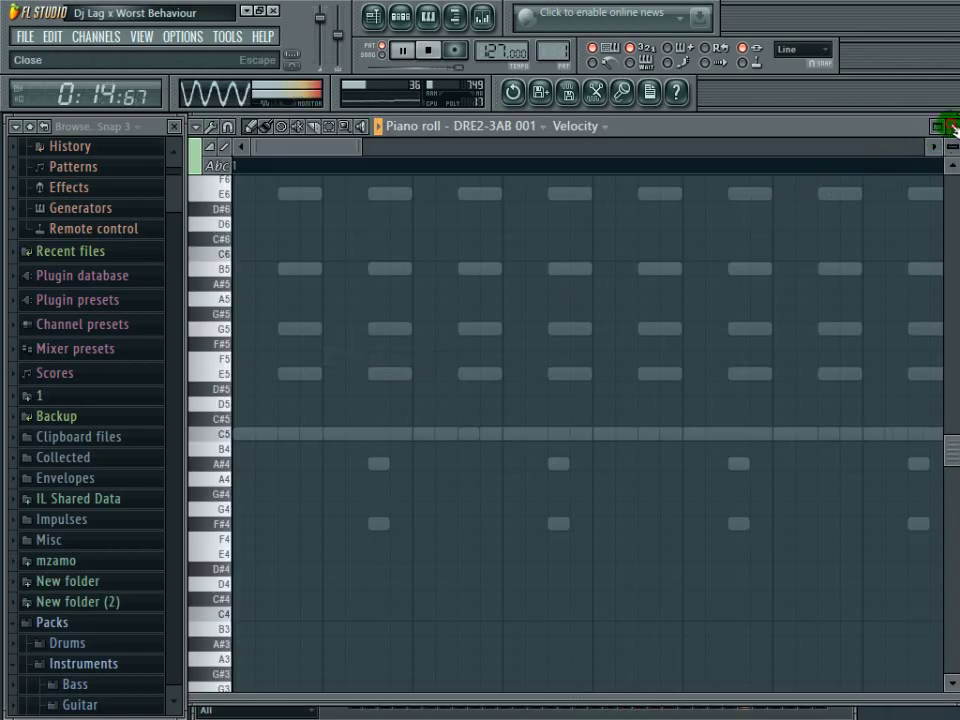
pyautogui.click(951, 126)
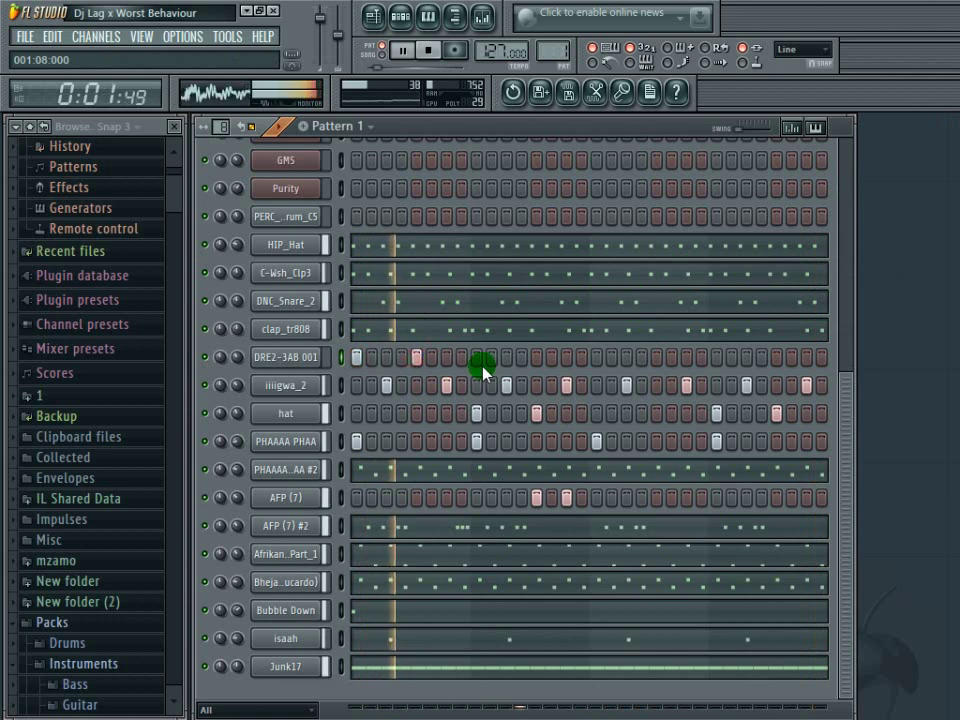
# Step: Place DRE2-3AB 001 hits on steps 1, 5, 11, 17, 21 and 27, and send them to the piano roll
pyautogui.click(656, 360)
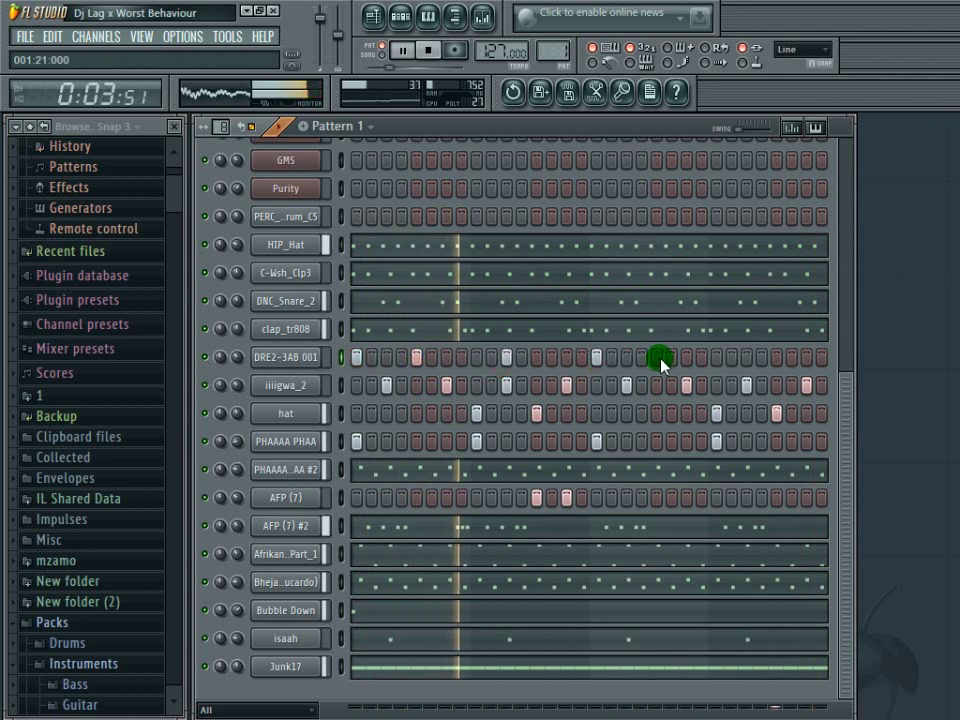
pyautogui.click(754, 362)
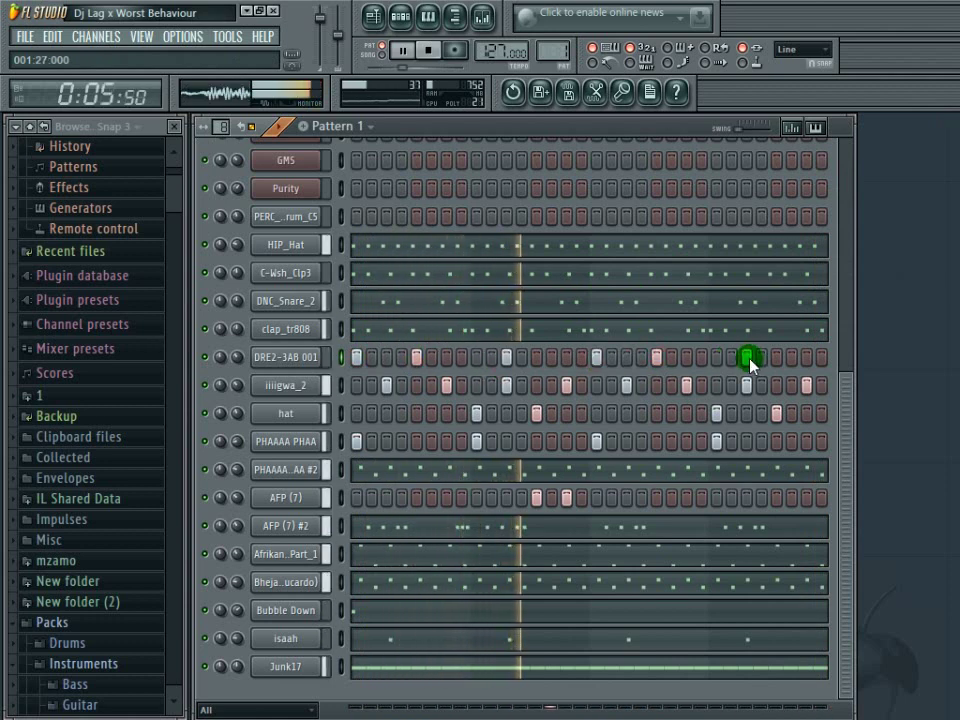
pyautogui.rightClick(281, 362)
pyautogui.click(336, 356)
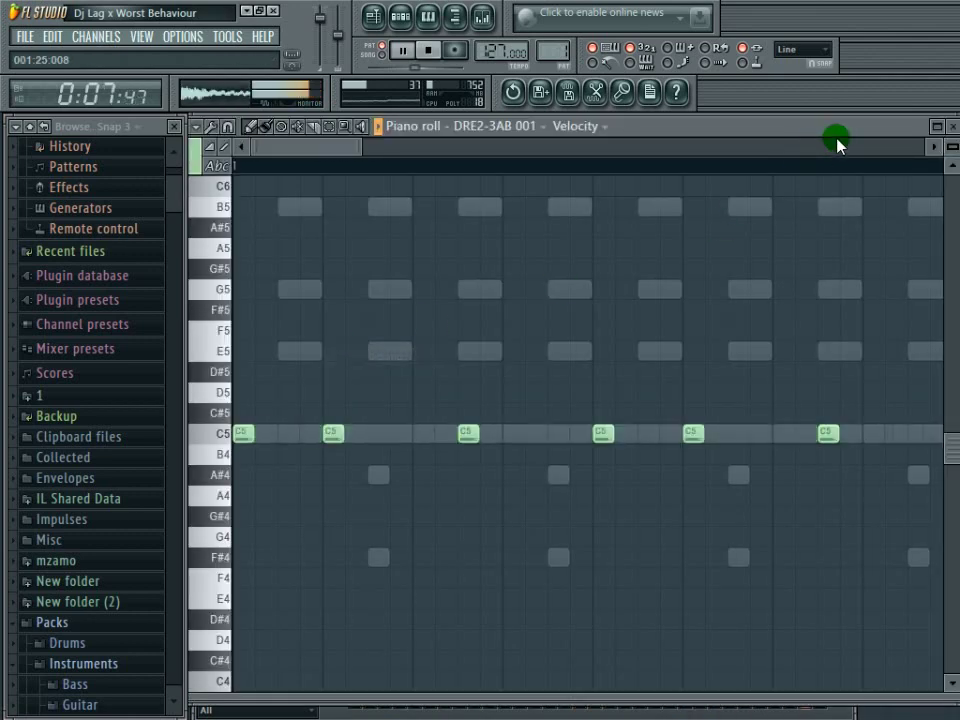
pyautogui.click(838, 146)
pyautogui.click(951, 126)
# Step: Send the iiiigwa_2 and hat channels' step hits to the piano roll, closing the editor after each
pyautogui.rightClick(285, 386)
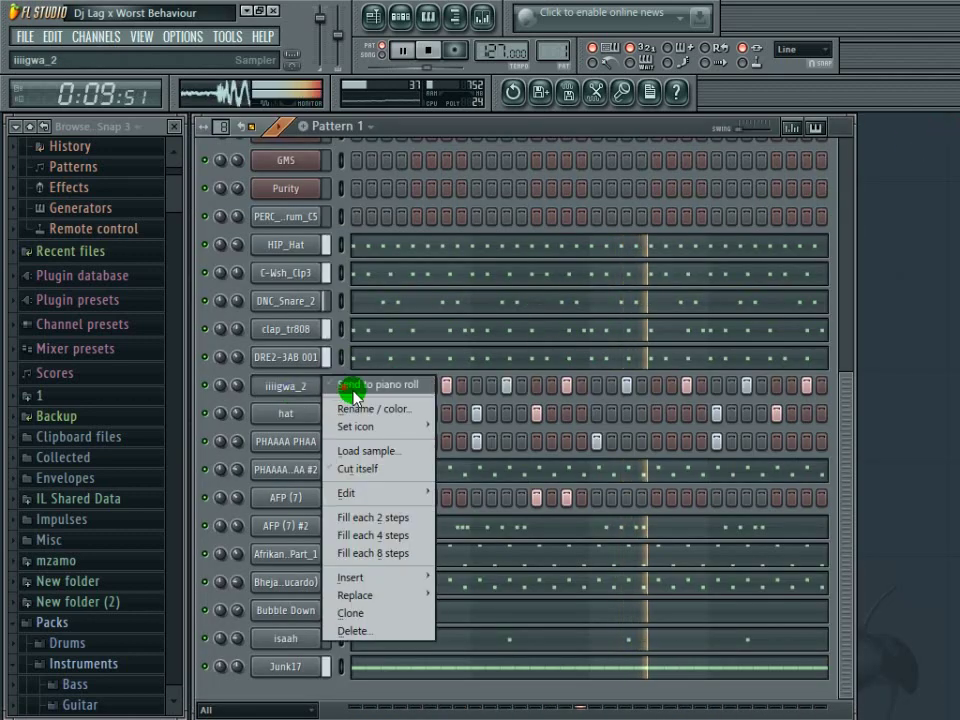
pyautogui.click(354, 394)
pyautogui.click(951, 126)
pyautogui.rightClick(300, 412)
pyautogui.click(392, 416)
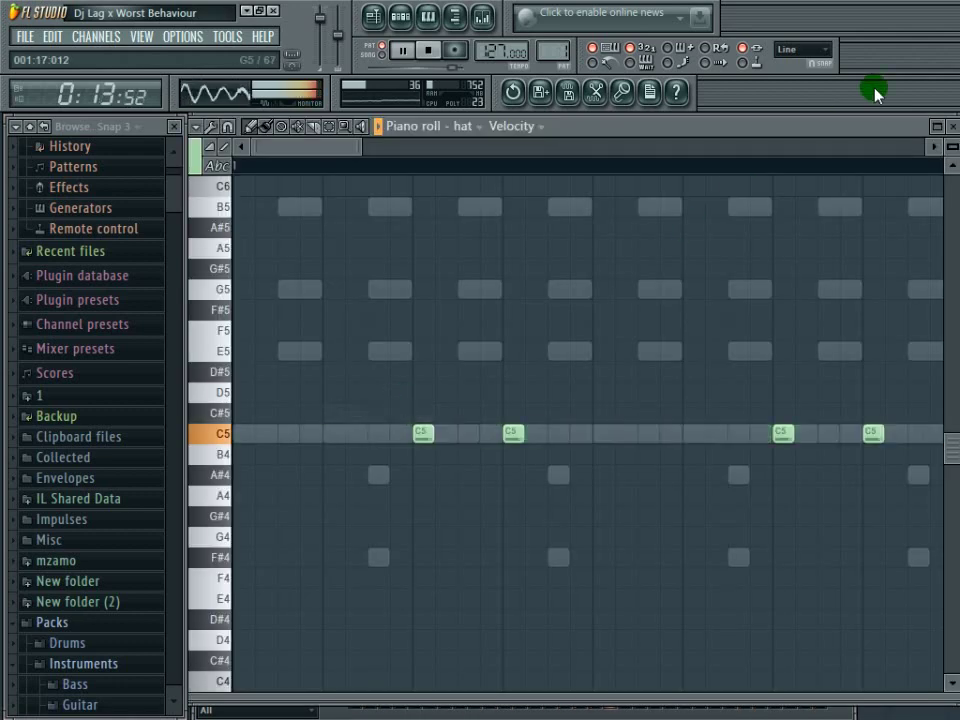
pyautogui.click(951, 126)
# Step: In the GMS channel's piano roll, add a B5 note at step 3 of bar 1 and stretch it to three steps before bar 3
pyautogui.scroll(4, 367, 440)
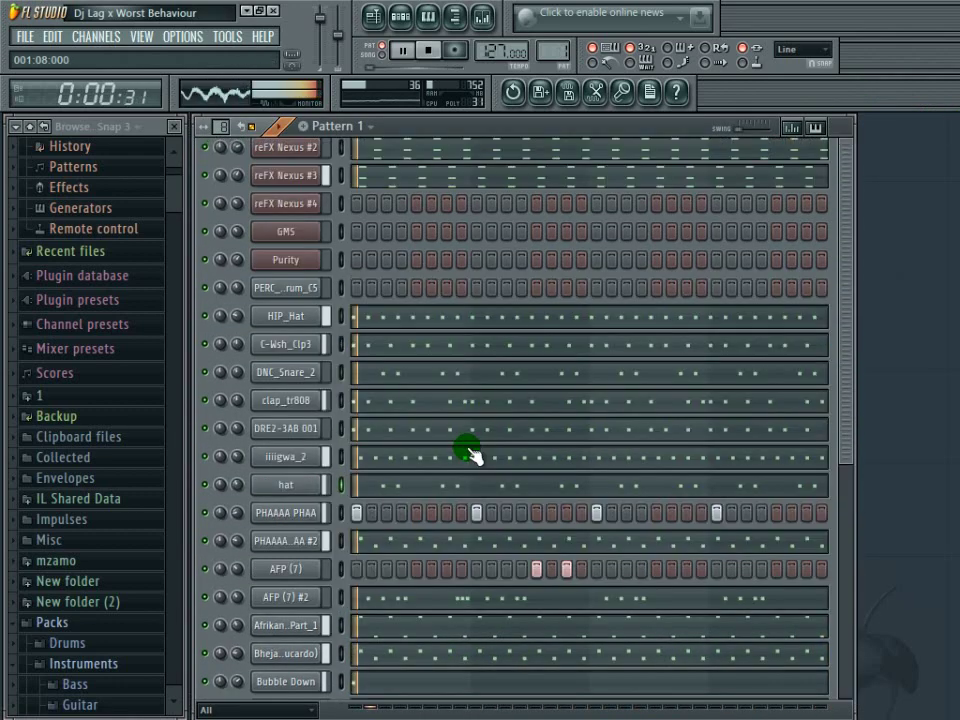
pyautogui.rightClick(289, 397)
pyautogui.click(354, 399)
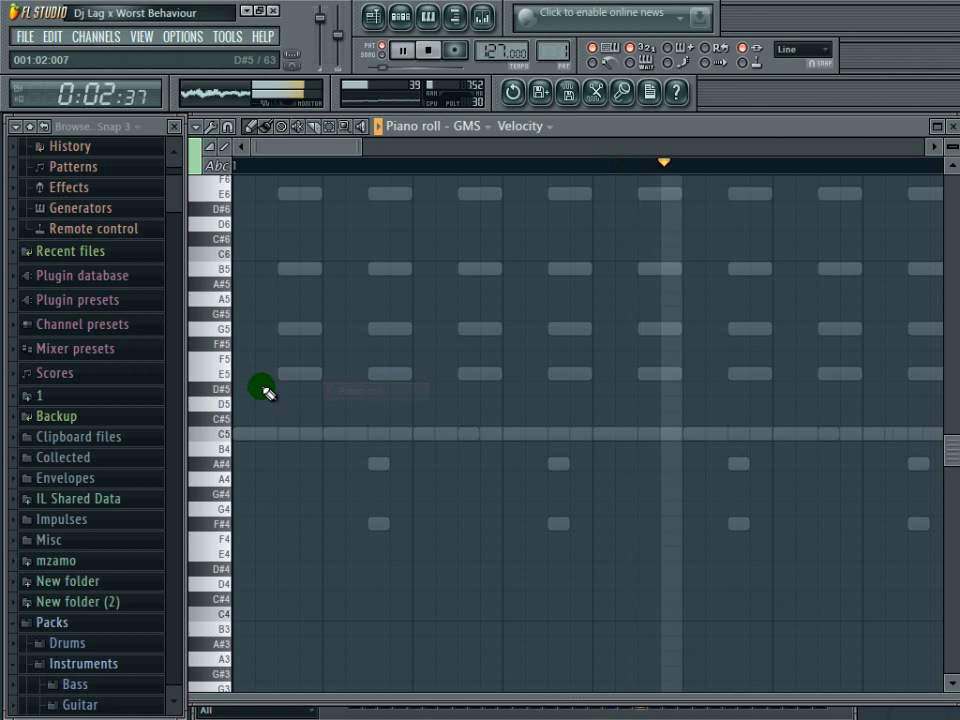
pyautogui.click(281, 374)
pyautogui.click(298, 266)
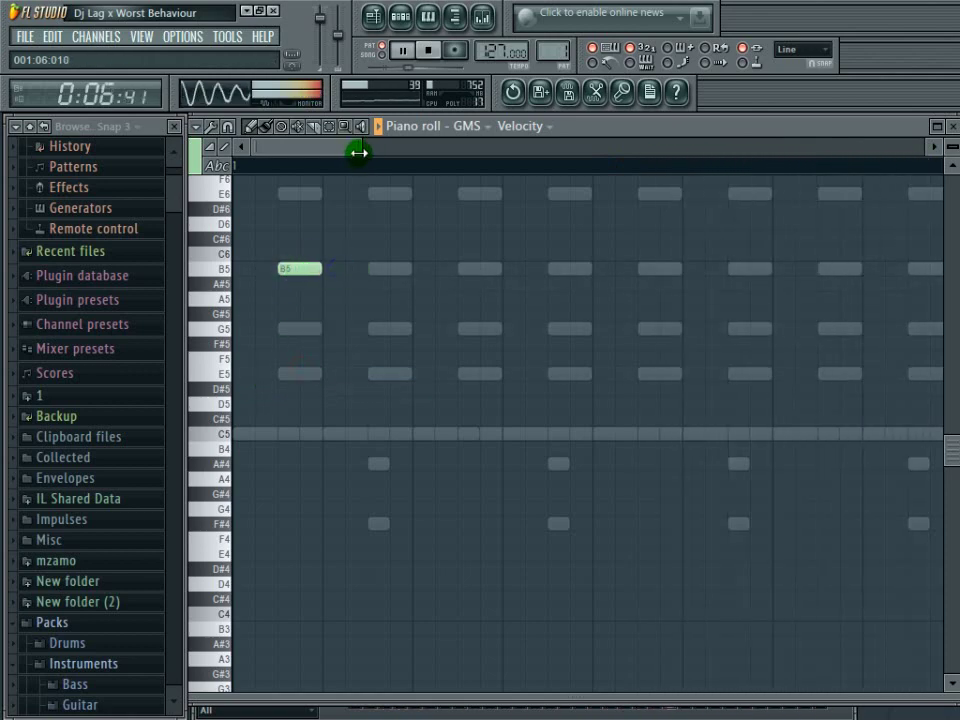
pyautogui.moveTo(358, 152); pyautogui.dragTo(455, 150)
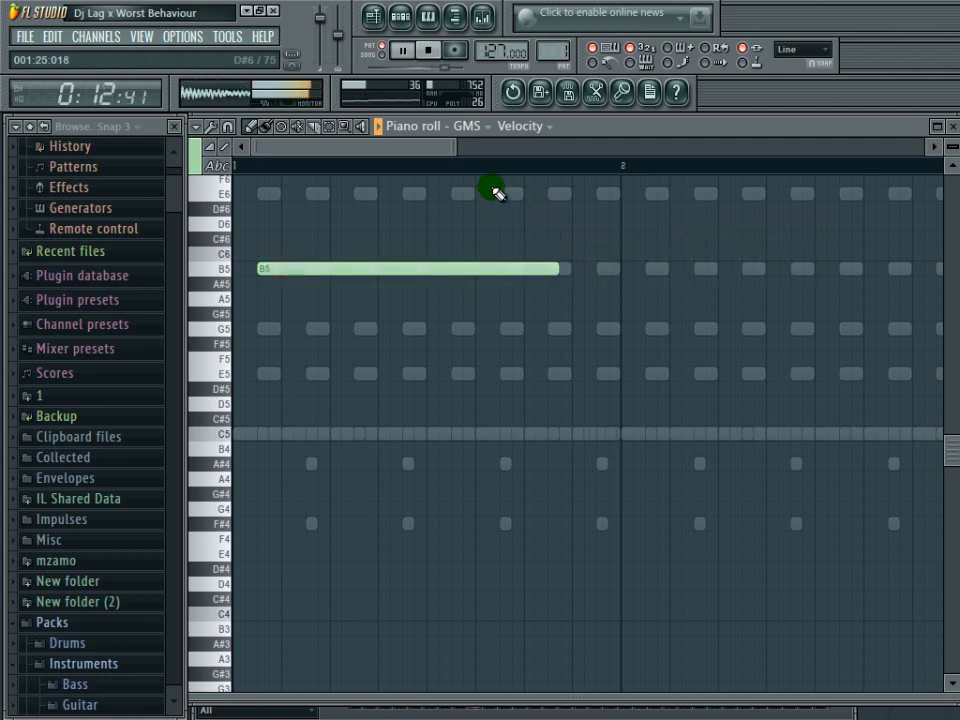
pyautogui.moveTo(484, 146); pyautogui.dragTo(517, 147)
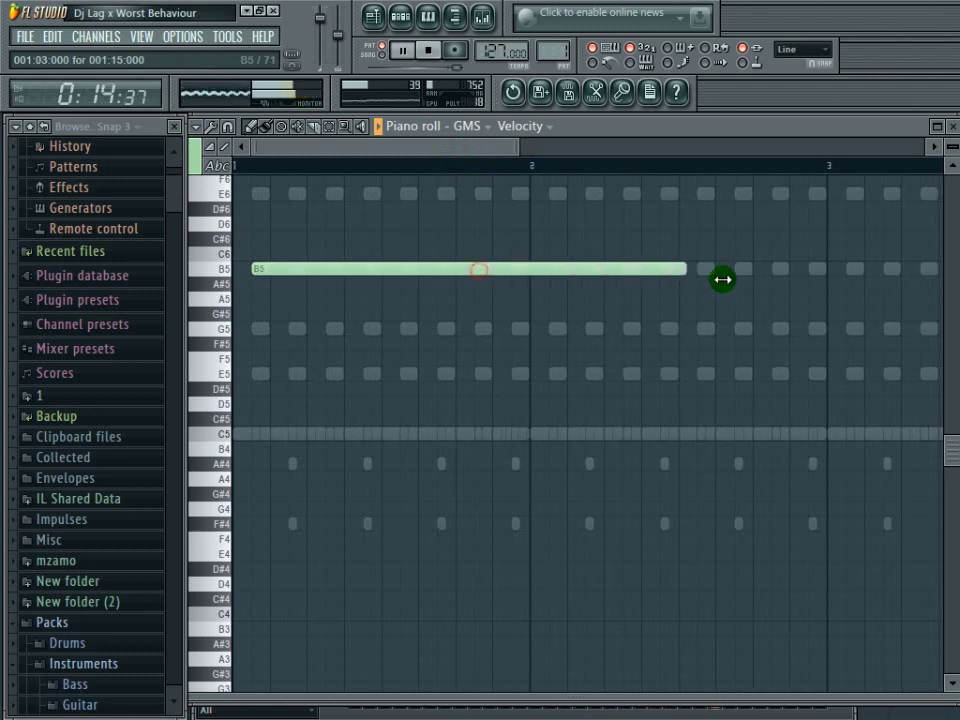
pyautogui.press('space')
pyautogui.moveTo(786, 273); pyautogui.dragTo(815, 277)
pyautogui.scroll(1, 820, 272)
# Step: Add an E5 note at step 3 of bar 3 in the GMS piano roll, lasting until shortly before bar 5, and close the editor
pyautogui.moveTo(253, 146); pyautogui.dragTo(495, 151)
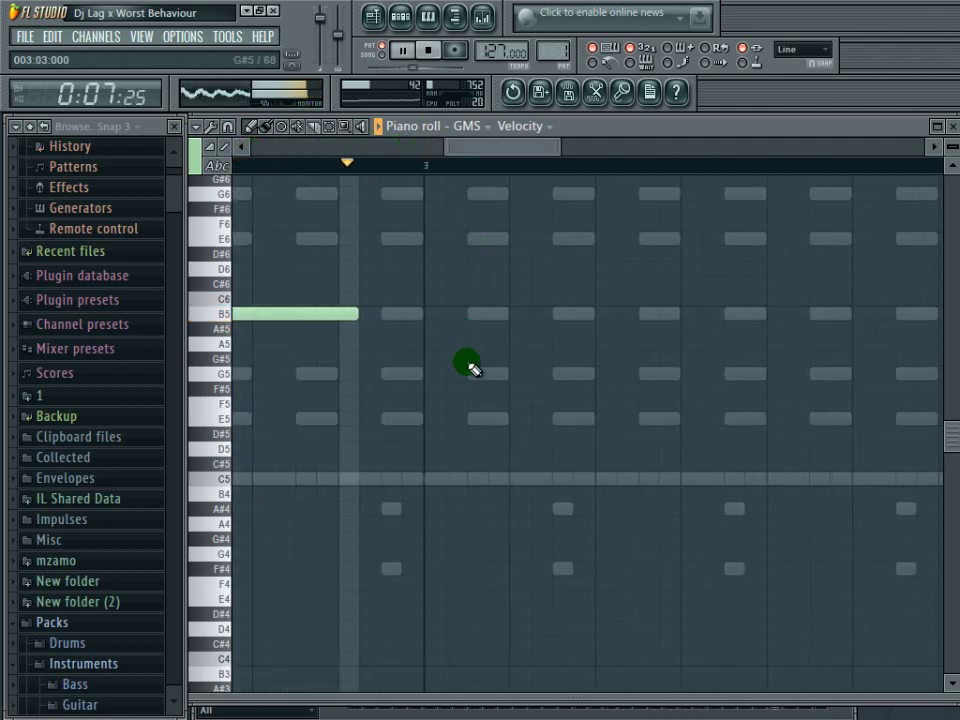
pyautogui.click(476, 412)
pyautogui.moveTo(525, 150); pyautogui.dragTo(697, 160)
pyautogui.click(937, 126)
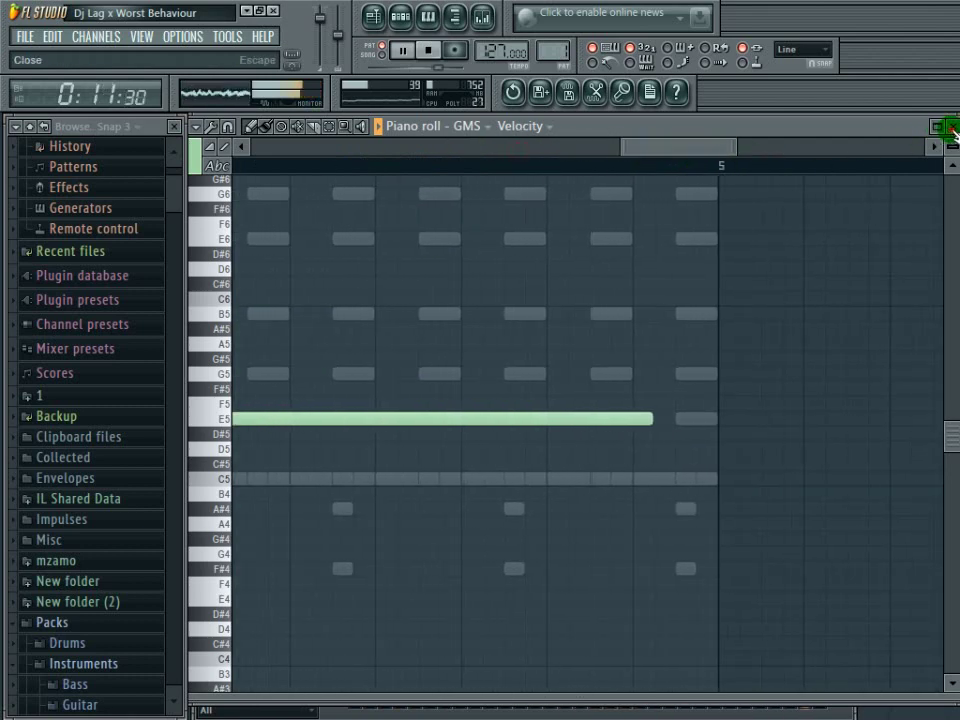
pyautogui.click(952, 128)
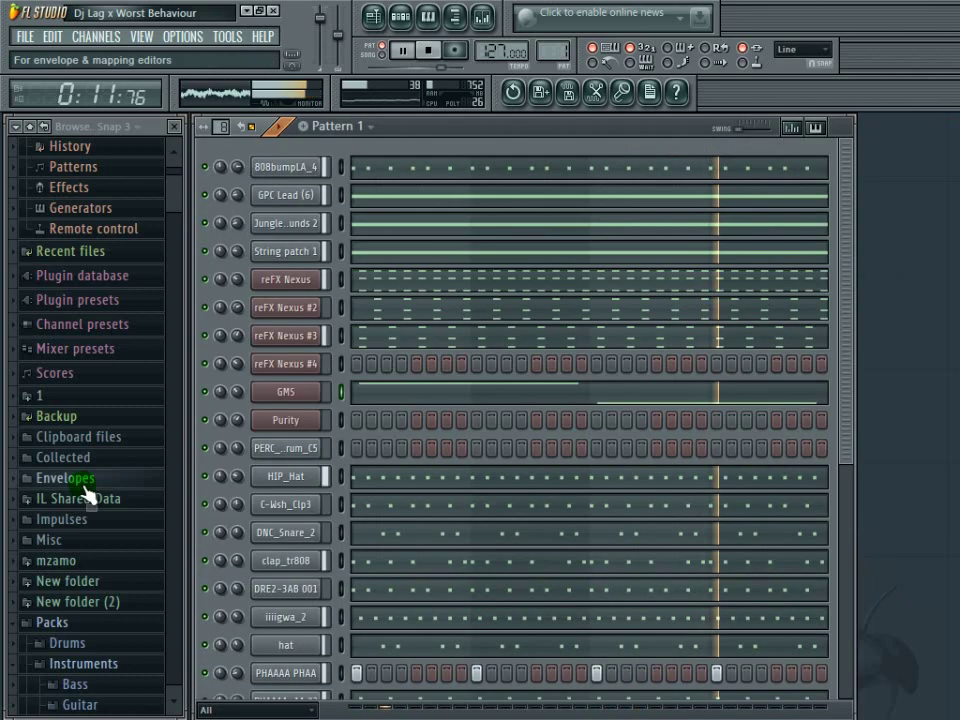
# Step: Audition the reFX Nexus #4 channel's sound and close its plugin window
pyautogui.click(287, 364)
pyautogui.click(557, 530)
pyautogui.click(310, 375)
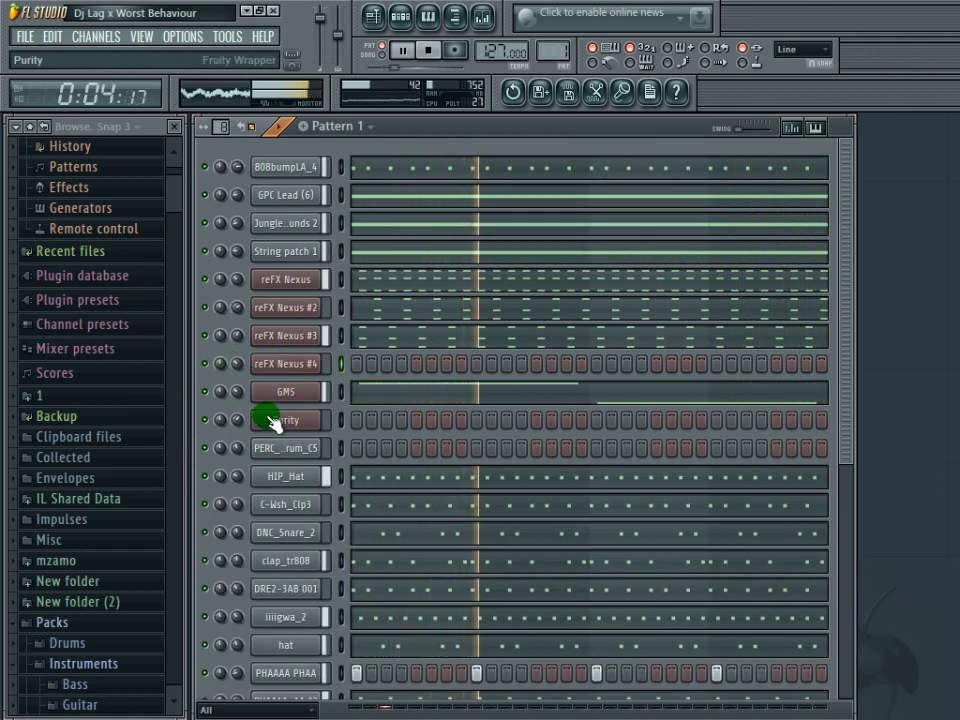
# Step: Send the step hits of the PHAAAA PHAA and AFP (7) channels to the piano roll
pyautogui.scroll(-5, 583, 471)
pyautogui.rightClick(297, 441)
pyautogui.click(360, 439)
pyautogui.rightClick(300, 441)
pyautogui.click(363, 441)
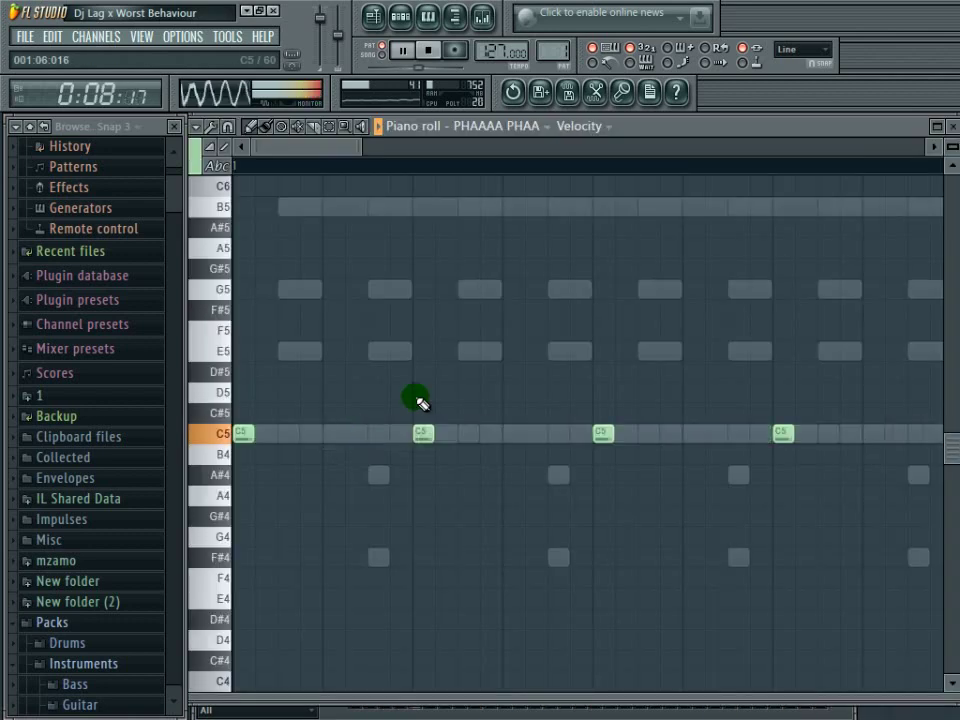
pyautogui.click(953, 126)
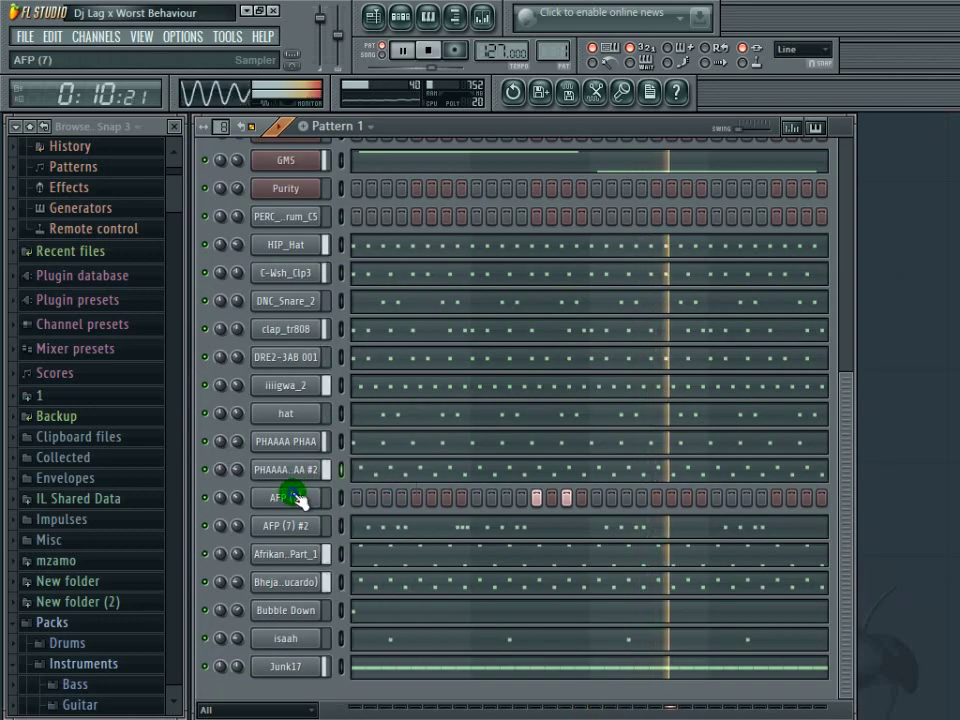
pyautogui.rightClick(318, 442)
pyautogui.click(355, 447)
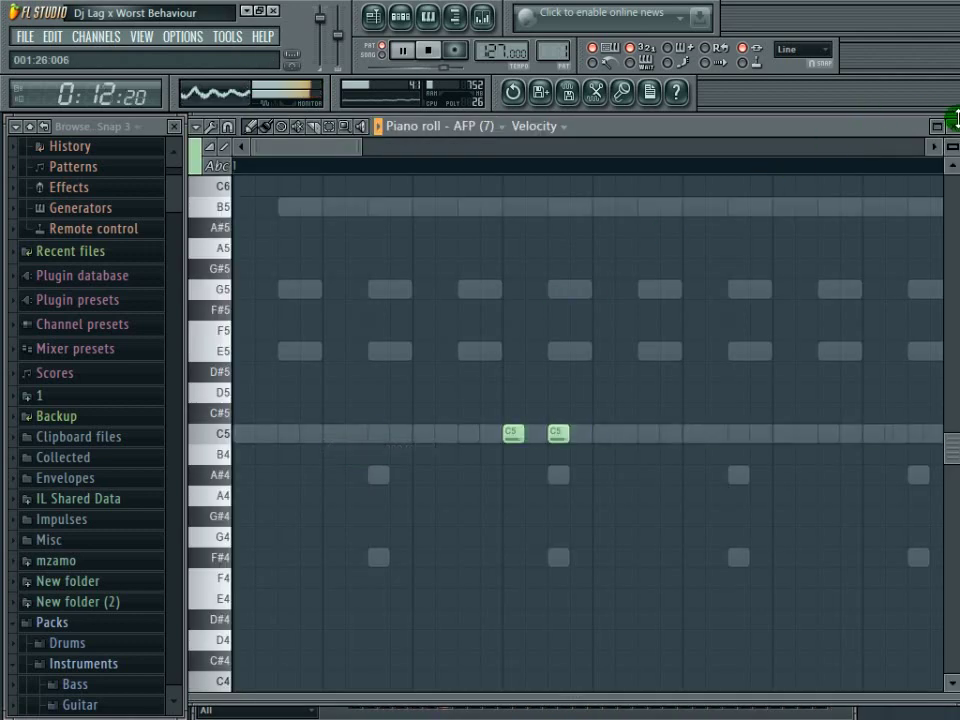
# Step: In the reFX Nexus #4 piano roll, add a two-step E5 note at step 1 and a six-step B5 note at step 3 of bar 1
pyautogui.click(953, 123)
pyautogui.scroll(3, 313, 265)
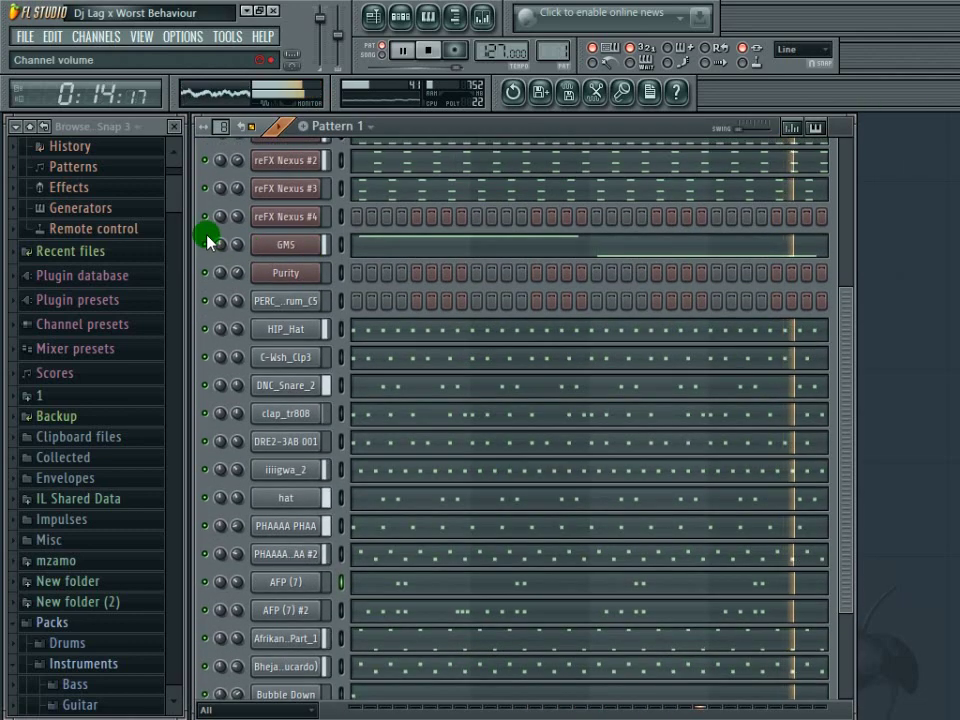
pyautogui.click(297, 216)
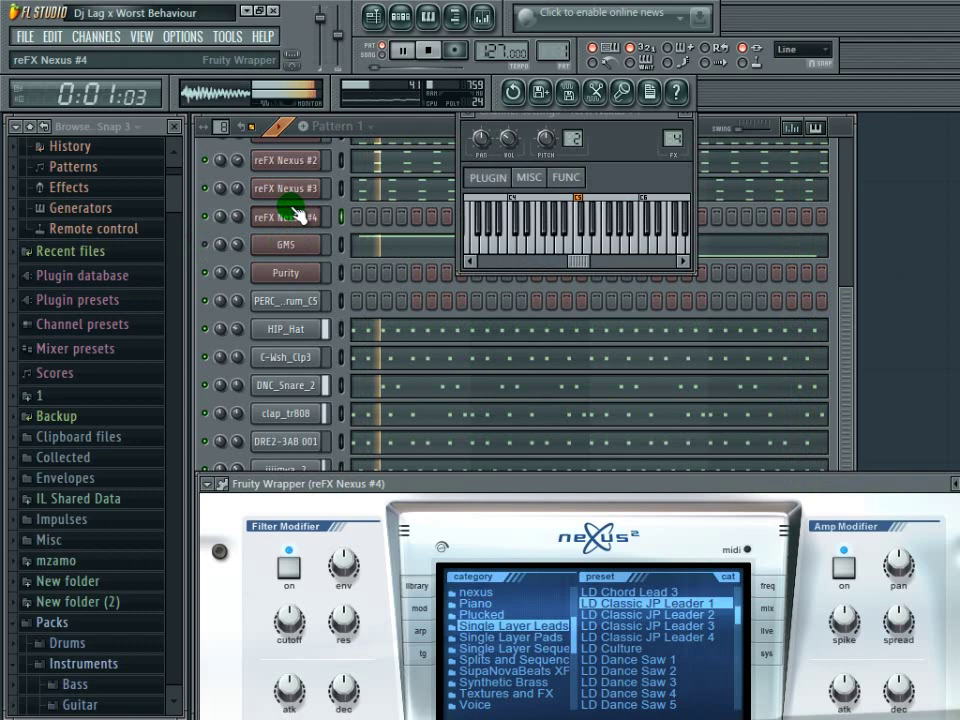
pyautogui.rightClick(294, 216)
pyautogui.click(298, 219)
pyautogui.click(299, 220)
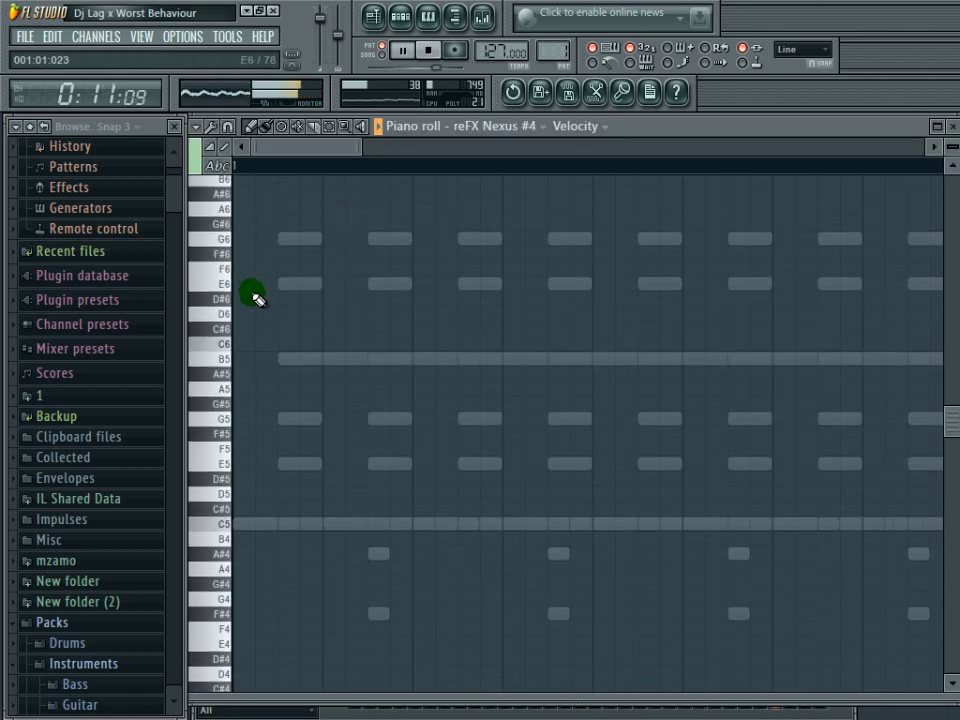
pyautogui.click(234, 364)
pyautogui.rightClick(445, 339)
pyautogui.click(262, 418)
pyautogui.moveTo(283, 414); pyautogui.dragTo(276, 462)
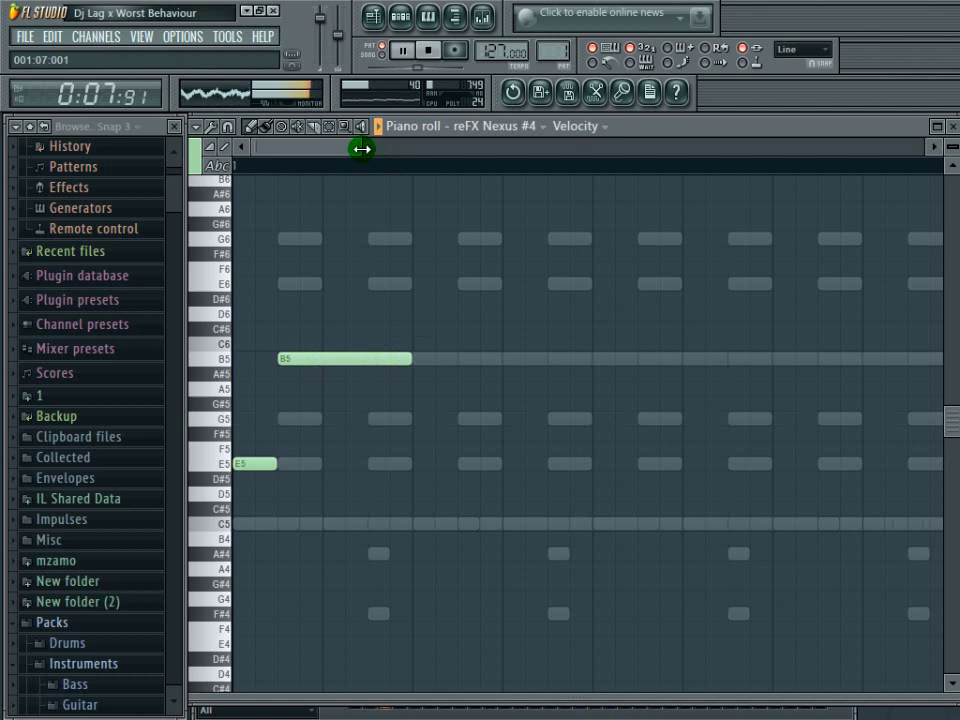
# Step: Duplicate the E5 and B5 note pair repeatedly until it fills reFX Nexus #4's piano roll up to bar 5
pyautogui.moveTo(361, 148); pyautogui.dragTo(579, 199)
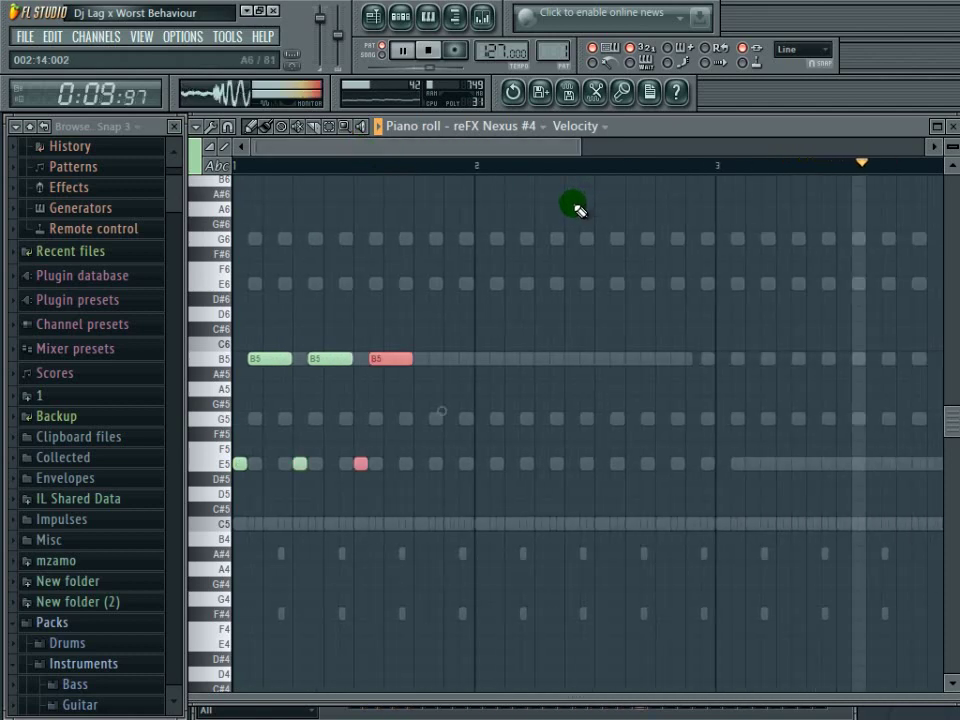
pyautogui.hotkey('ctrl', 'b')
pyautogui.hotkey('ctrl', 'b')
pyautogui.hotkey('ctrl', 'b')
pyautogui.hotkey('ctrl', 'b')
pyautogui.hotkey('ctrl', 'b')
pyautogui.hotkey('ctrl', 'b')
pyautogui.hotkey('ctrl', 'b')
pyautogui.hotkey('ctrl', 'b')
pyautogui.hotkey('ctrl', 'b')
pyautogui.hotkey('ctrl', 'b')
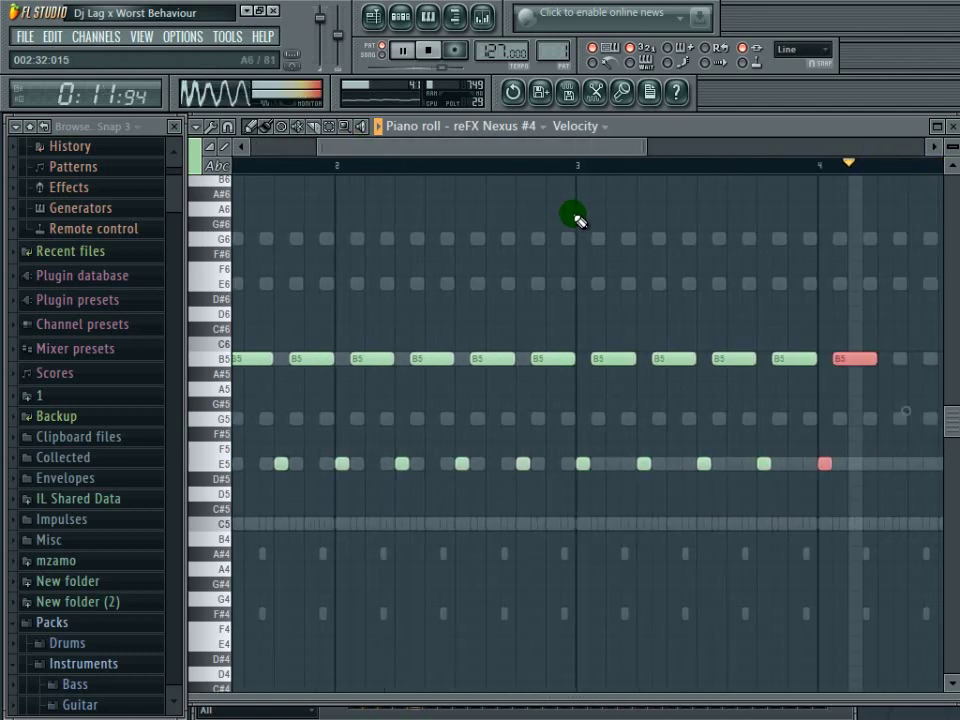
pyautogui.hotkey('ctrl', 'b')
pyautogui.hotkey('ctrl', 'b')
pyautogui.hotkey('ctrl', 'b')
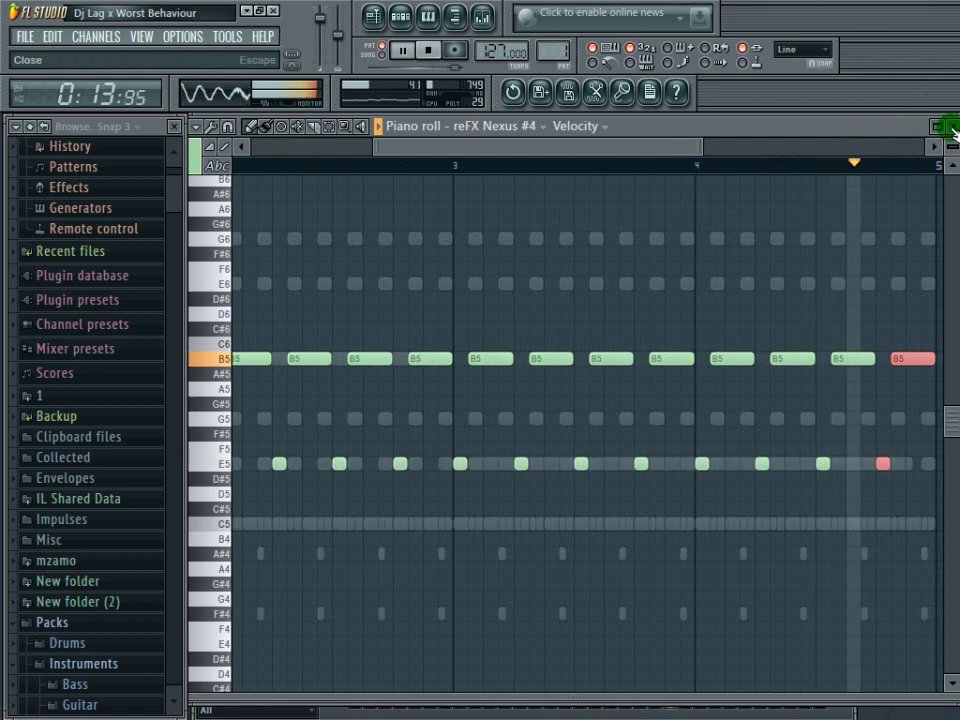
# Step: Close the piano roll, lower the GMS channel's volume to 0% and adjust the reFX Nexus #4 channel's volume
pyautogui.click(950, 128)
pyautogui.moveTo(235, 243); pyautogui.dragTo(235, 290)
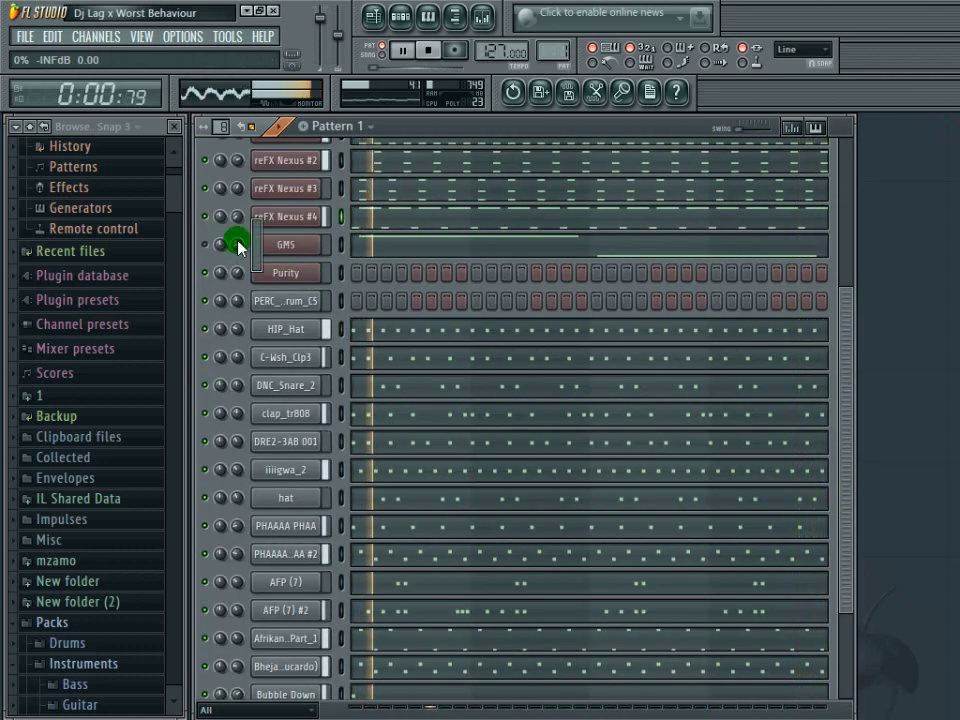
pyautogui.moveTo(236, 216)
pyautogui.mouseDown()
pyautogui.moveTo(236, 250)
pyautogui.moveTo(236, 197)
pyautogui.moveTo(238, 215)
pyautogui.mouseUp()
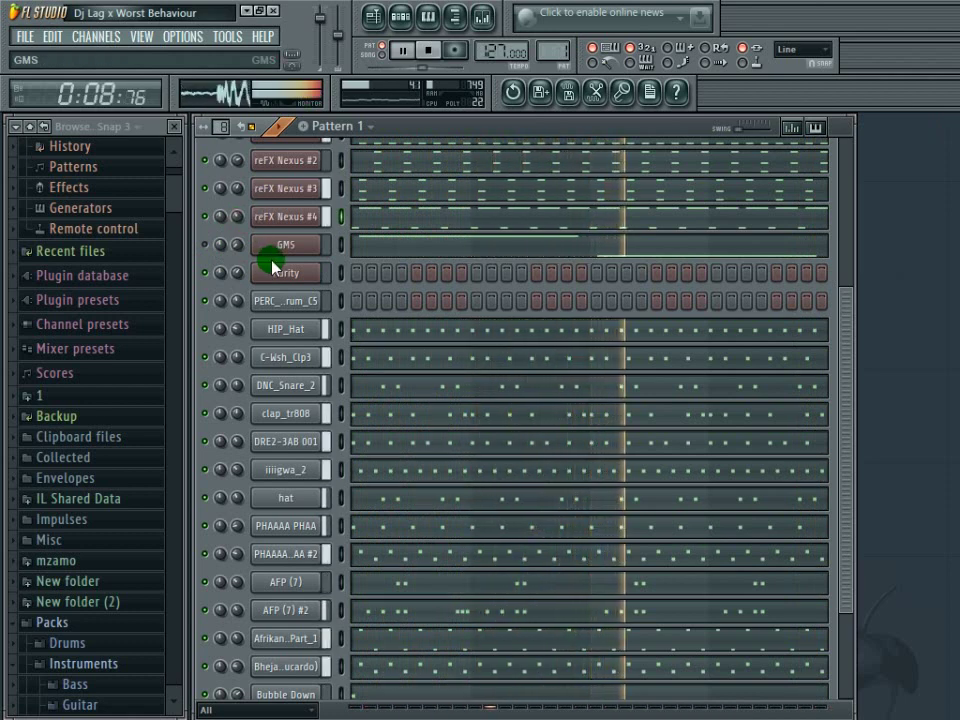
# Step: Transpose all reFX Nexus #4 notes up one octave to E6 and B6, and close the piano roll
pyautogui.rightClick(315, 271)
pyautogui.click(392, 272)
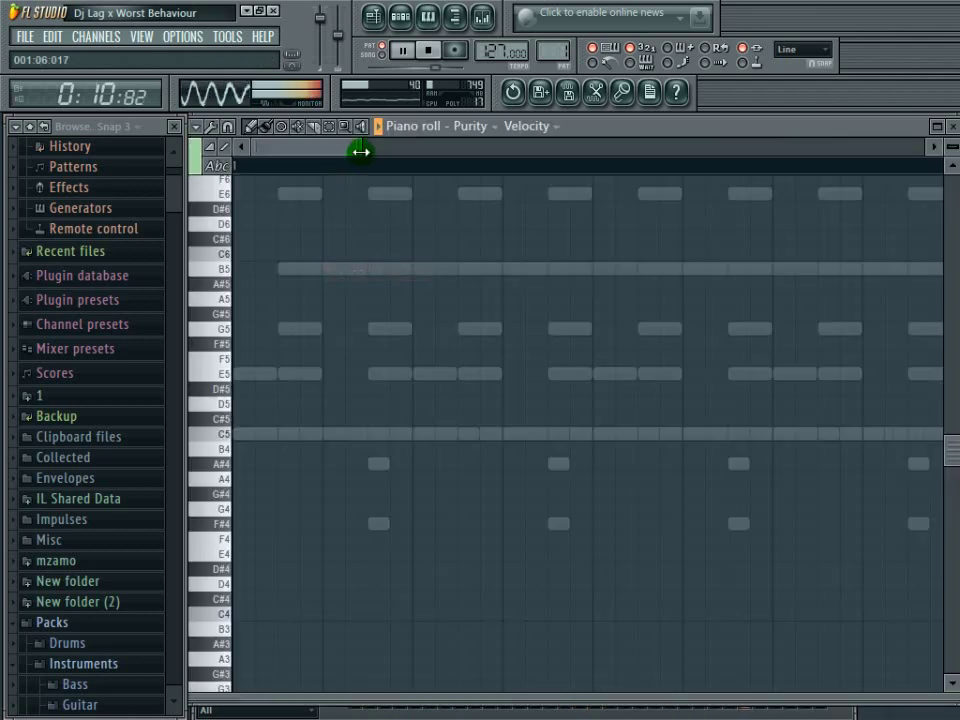
pyautogui.click(398, 15)
pyautogui.click(369, 218)
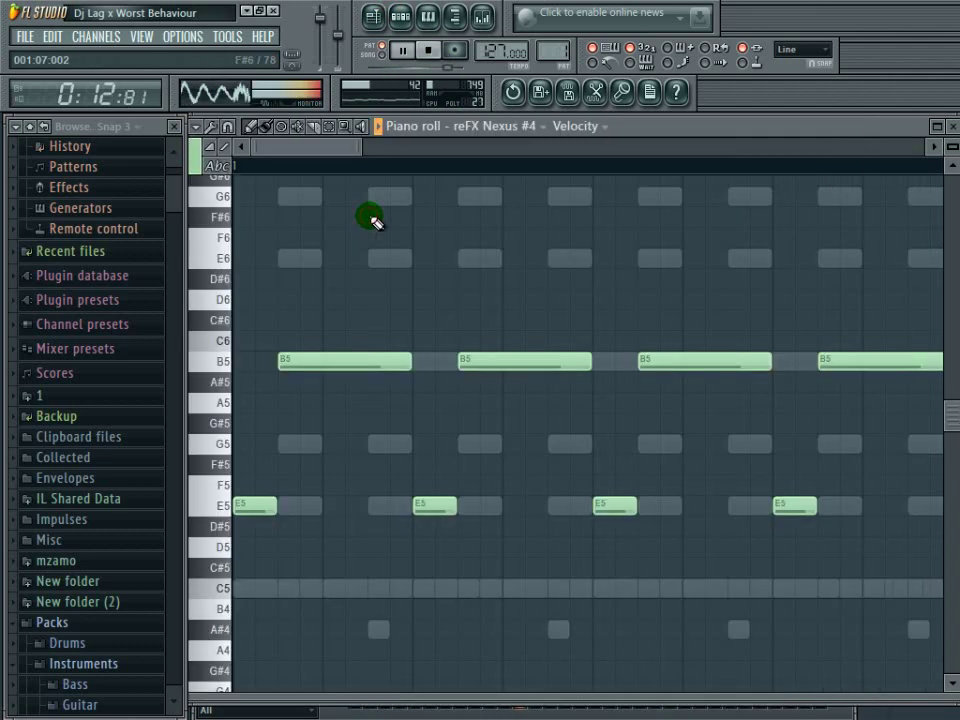
pyautogui.hotkey('ctrl', 'Up')
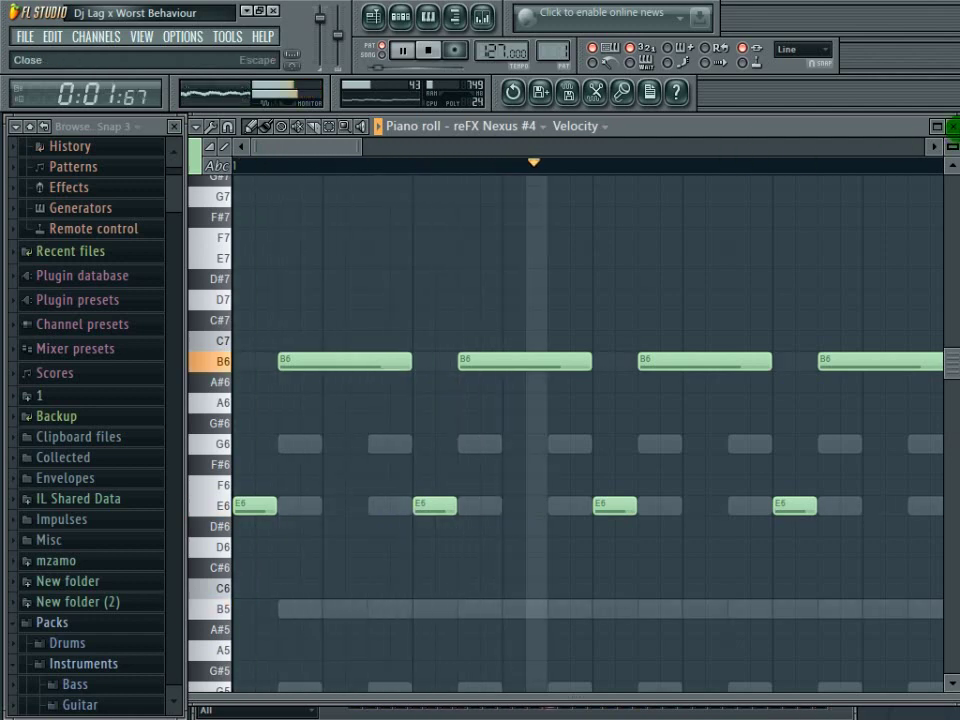
pyautogui.click(949, 125)
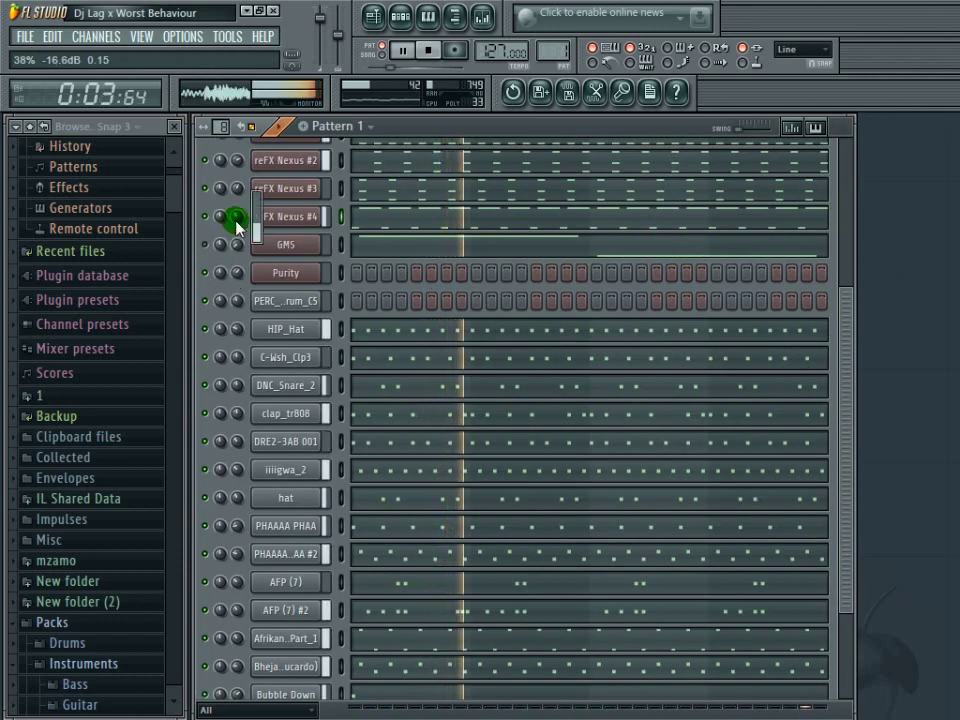
# Step: In the Purity piano roll, write consecutive notes from bar 1: B3 for four steps, G3 and A3 for two each, and E3 for eight
pyautogui.rightClick(315, 270)
pyautogui.click(362, 273)
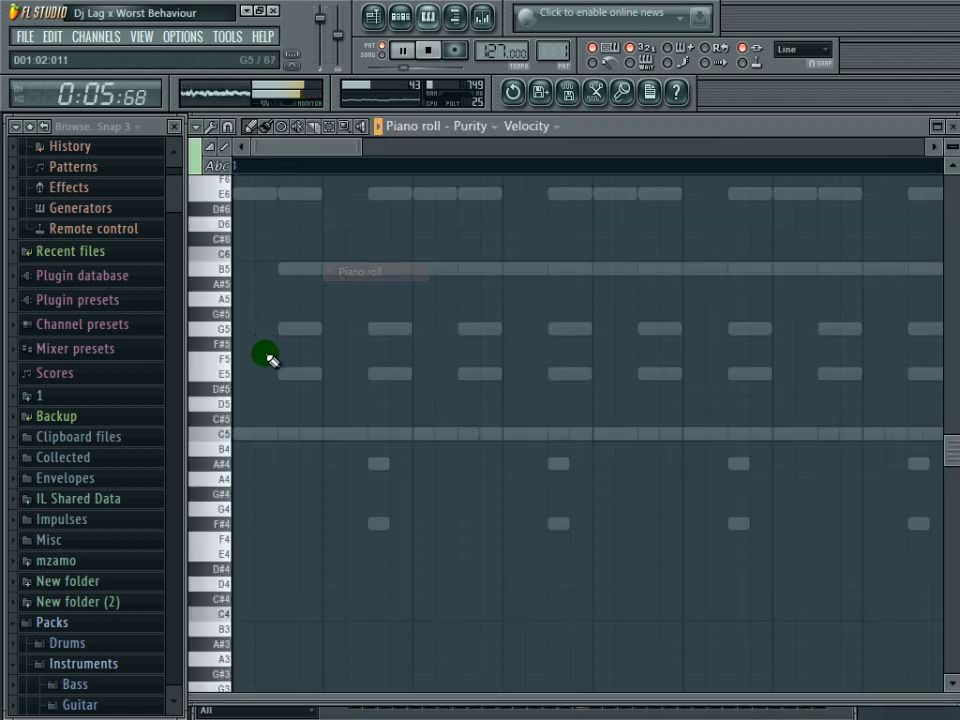
pyautogui.scroll(-3, 245, 455)
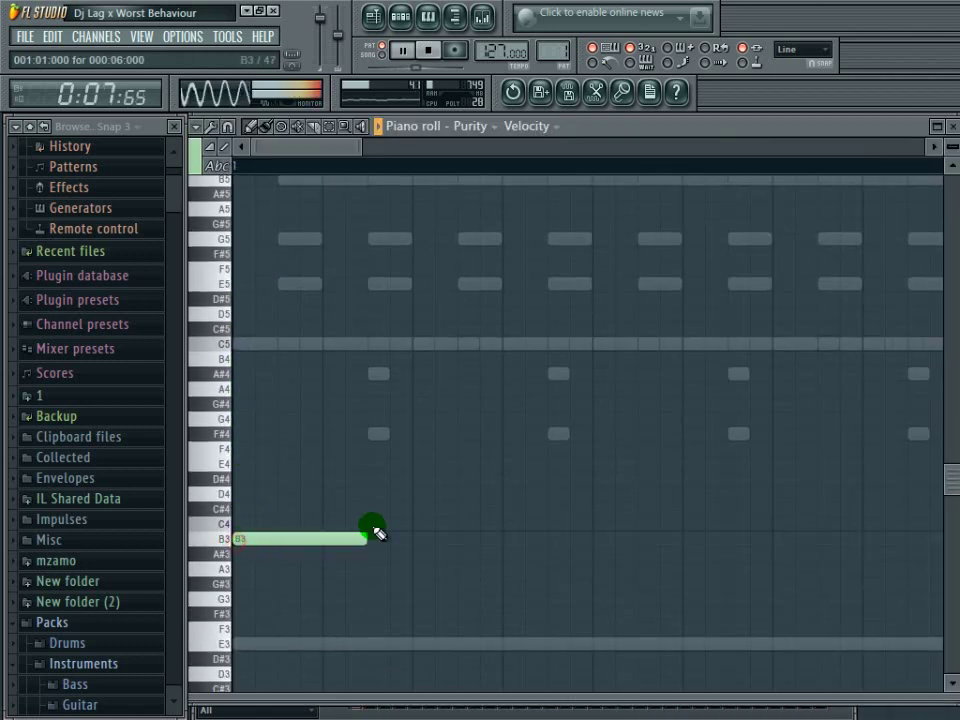
pyautogui.scroll(-6, 378, 532)
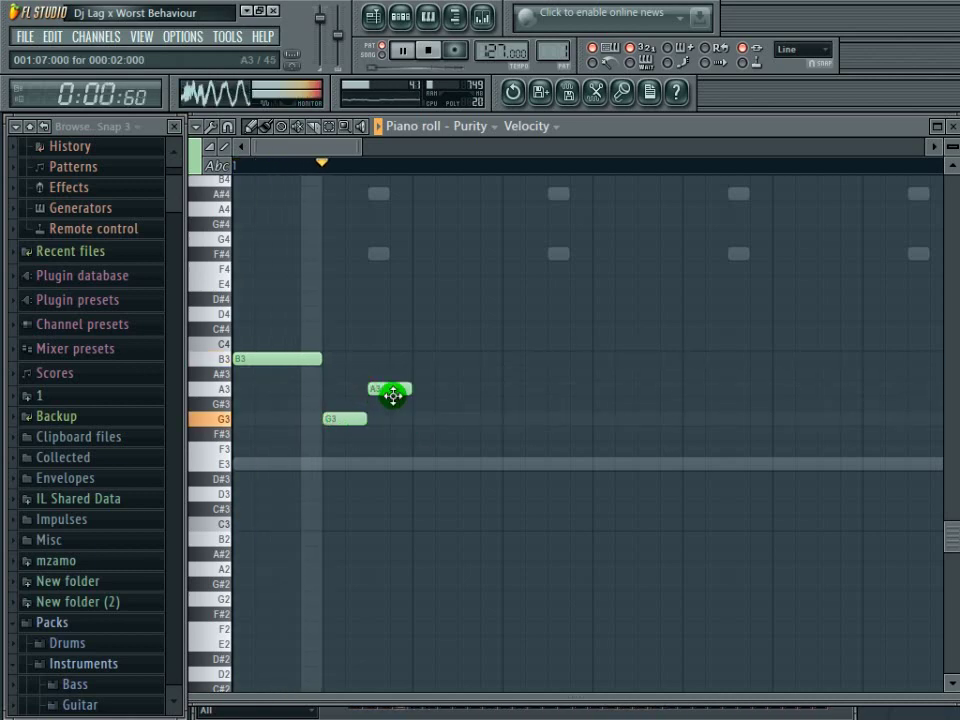
pyautogui.click(420, 464)
pyautogui.moveTo(446, 476); pyautogui.dragTo(588, 470)
# Step: Add a second E3 note at step 29 of bar 1 in the Purity piano roll, shorten it to six steps and close the editor
pyautogui.moveTo(358, 145); pyautogui.dragTo(510, 146)
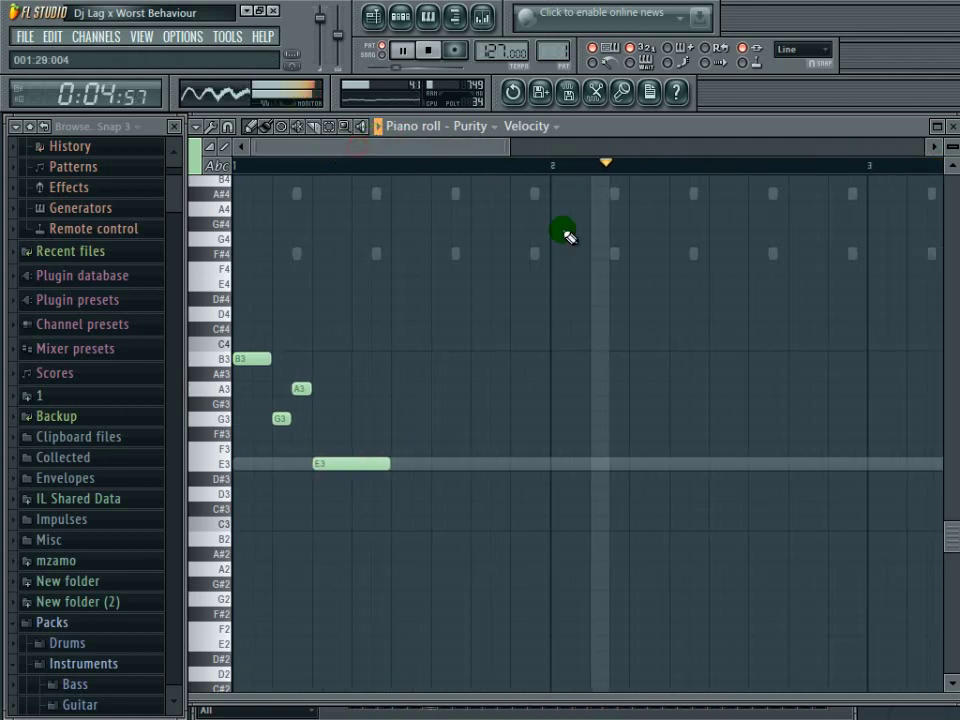
pyautogui.click(501, 464)
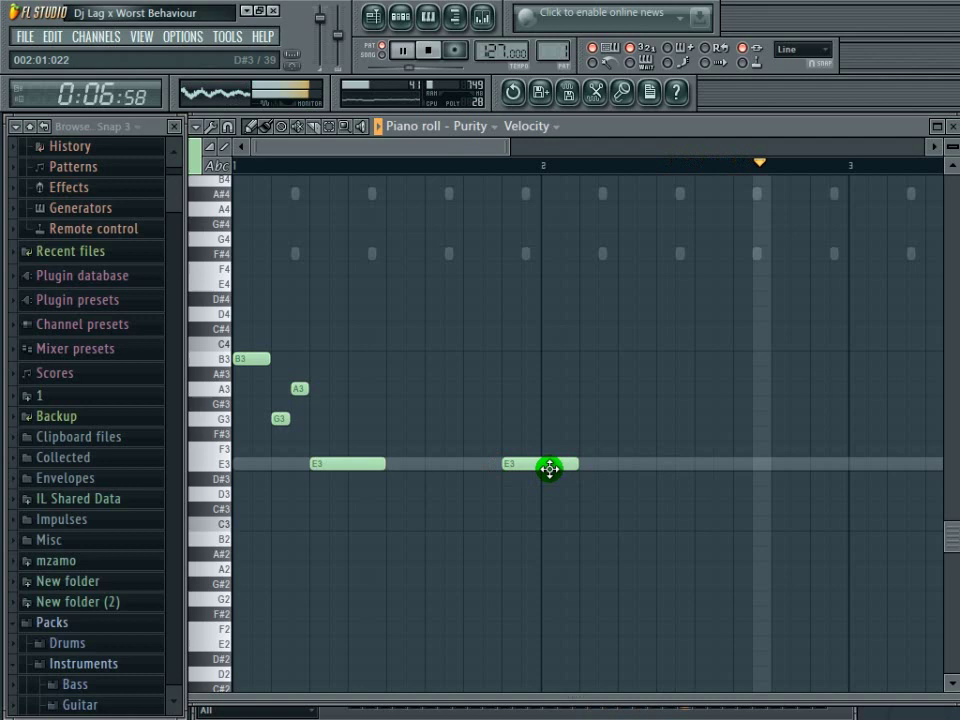
pyautogui.moveTo(574, 467); pyautogui.dragTo(555, 466)
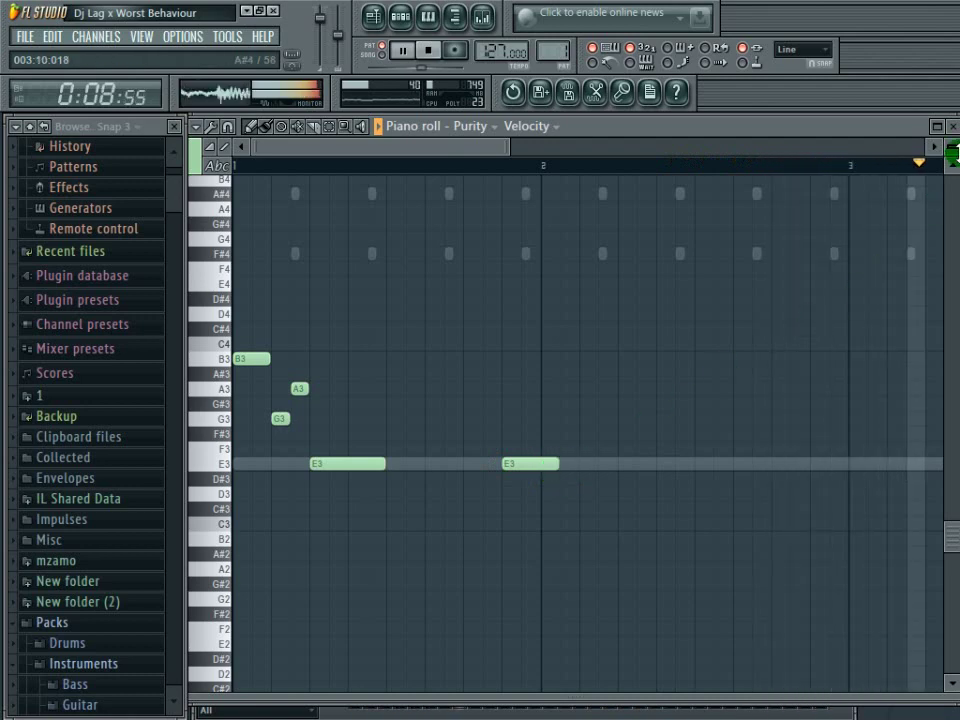
pyautogui.click(950, 126)
# Step: Audition the PERC_SteelDrum_C5 and GPC Lead (6) channels
pyautogui.click(287, 303)
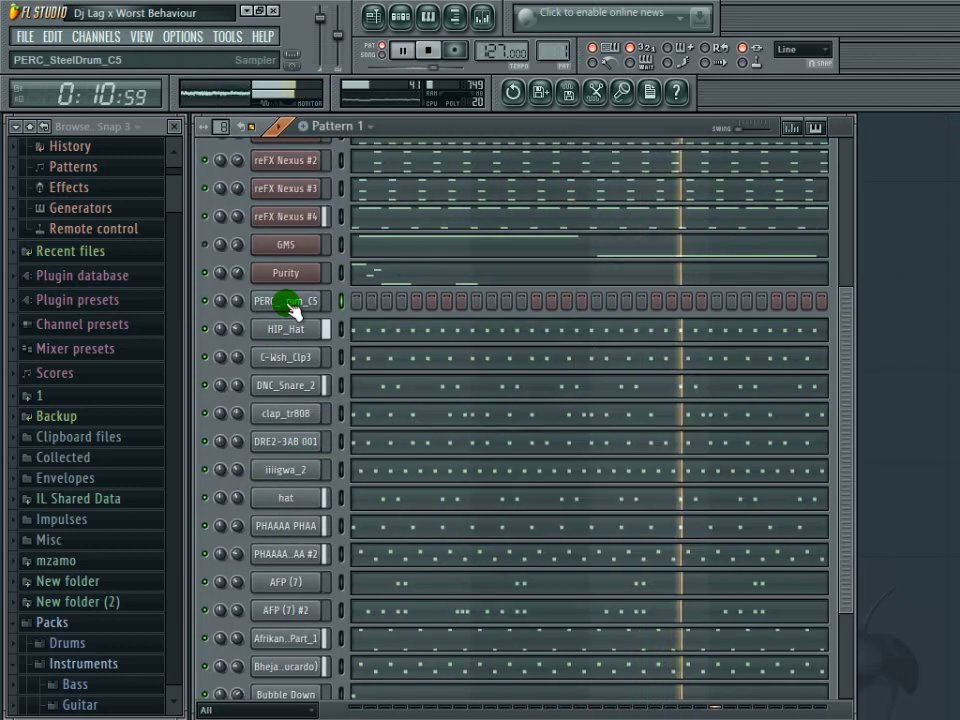
pyautogui.scroll(5, 608, 426)
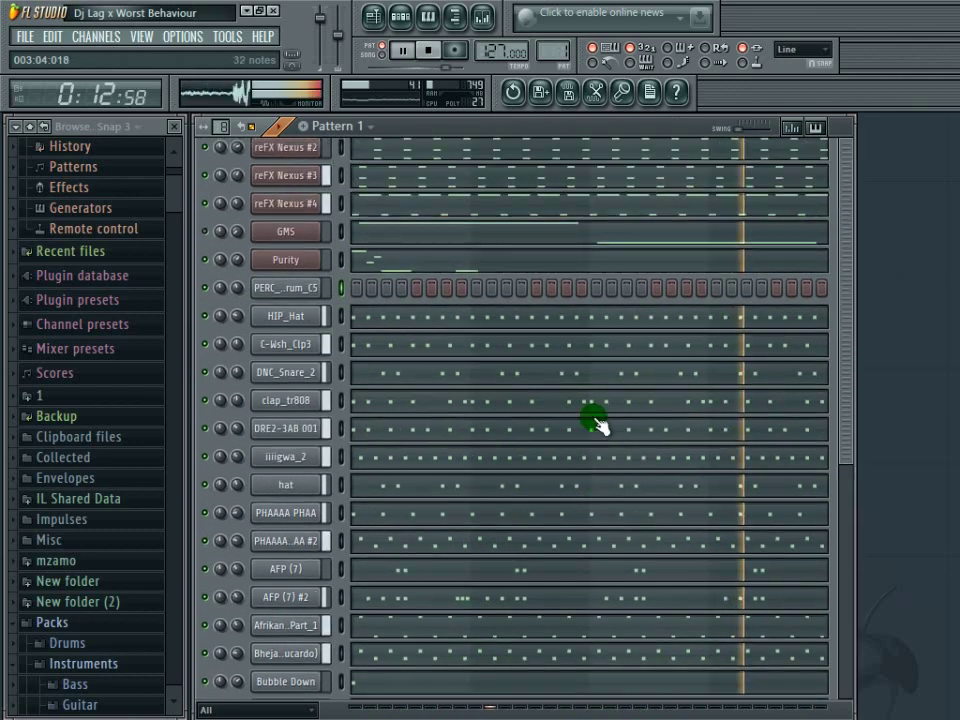
pyautogui.click(300, 172)
pyautogui.click(297, 187)
pyautogui.click(297, 187)
pyautogui.click(297, 187)
pyautogui.click(297, 187)
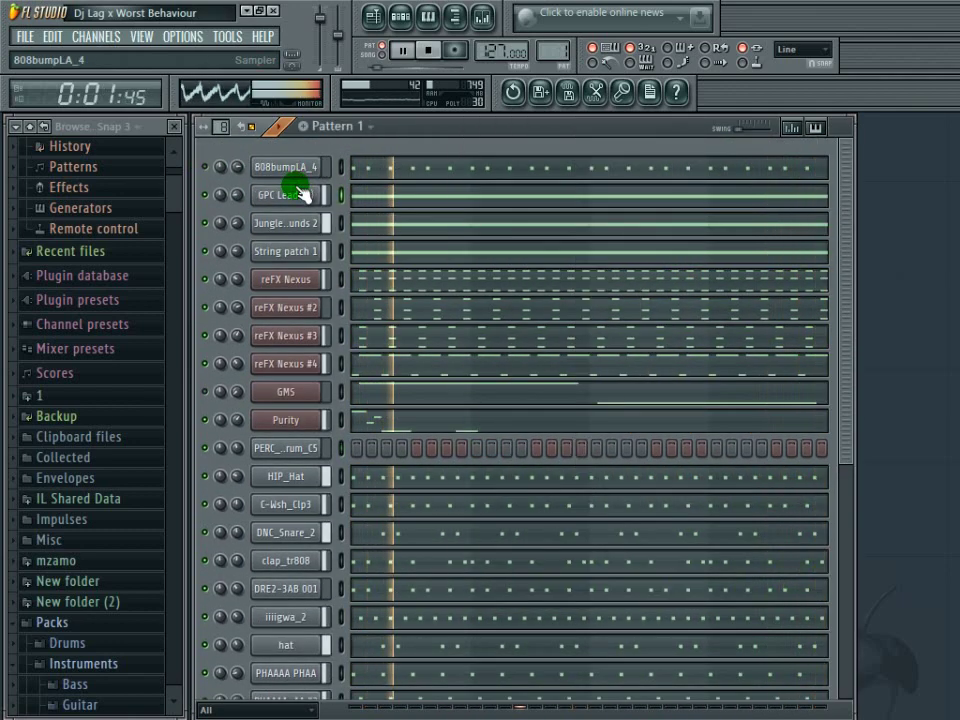
# Step: Select all Purity melody notes in the piano roll and copy them to start at bar 3
pyautogui.click(393, 422)
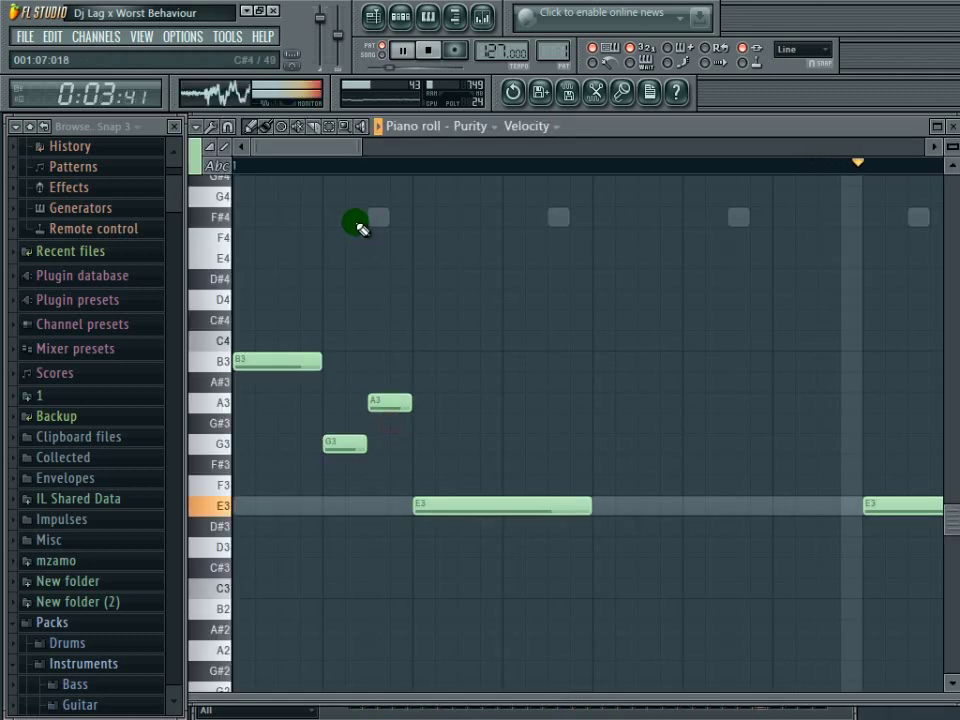
pyautogui.moveTo(358, 148); pyautogui.dragTo(536, 148)
pyautogui.moveTo(476, 289); pyautogui.dragTo(234, 525)
pyautogui.moveTo(232, 360)
pyautogui.mouseDown()
pyautogui.moveTo(816, 375)
pyautogui.moveTo(808, 357)
pyautogui.moveTo(544, 354)
pyautogui.moveTo(231, 317)
pyautogui.moveTo(248, 362)
pyautogui.mouseUp()
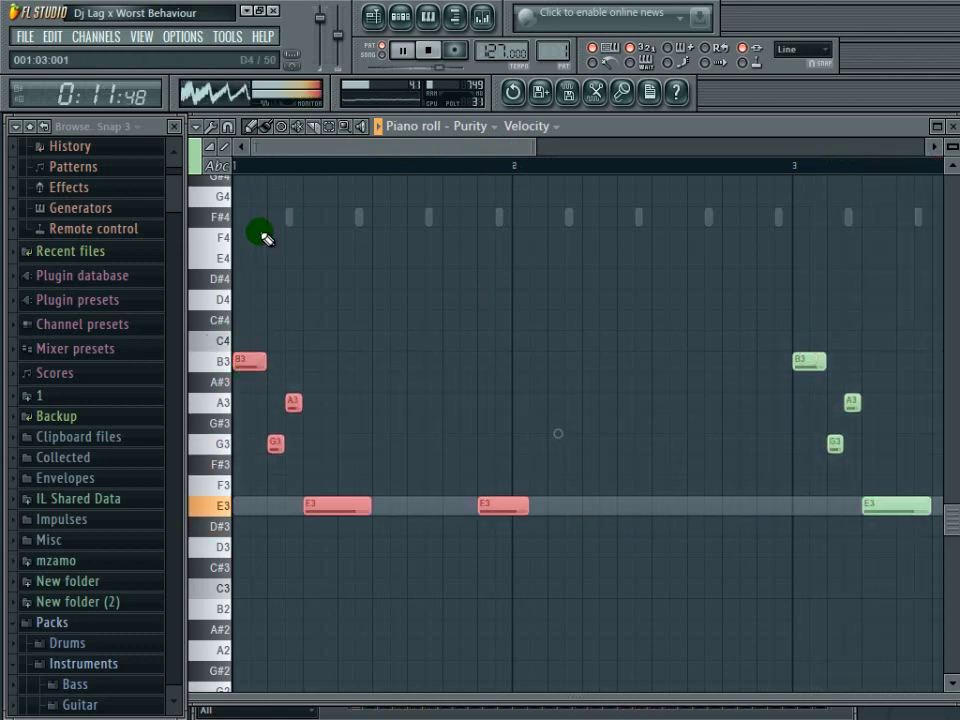
# Step: In the bar 3 copy of the Purity melody, change the first note to E3 and the second to B3, and close the editor
pyautogui.moveTo(400, 147); pyautogui.dragTo(530, 146)
pyautogui.click(453, 361)
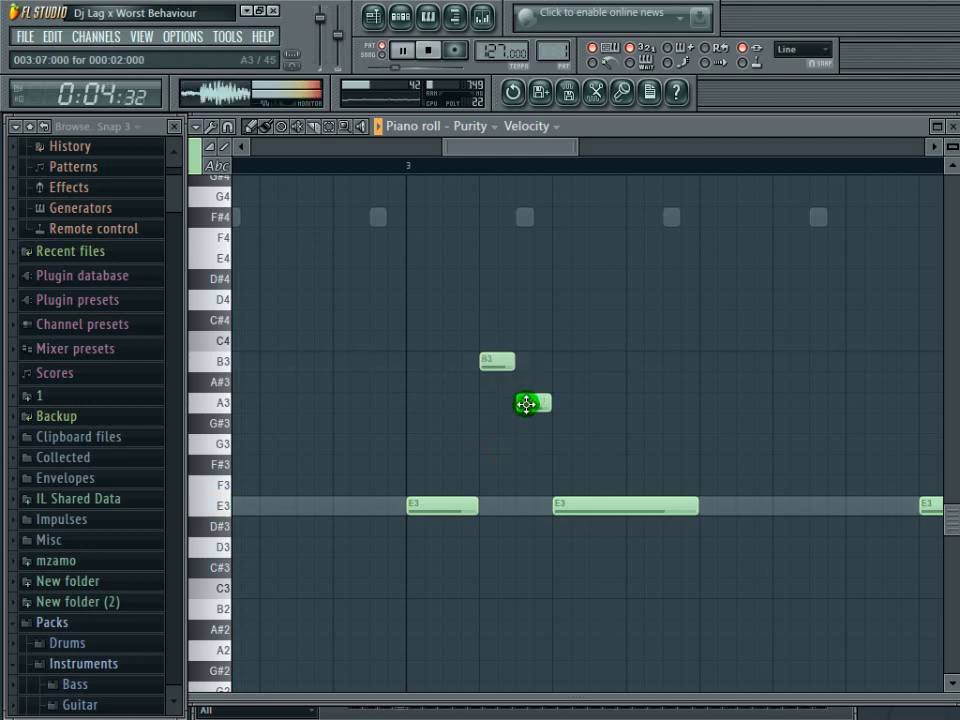
pyautogui.click(951, 128)
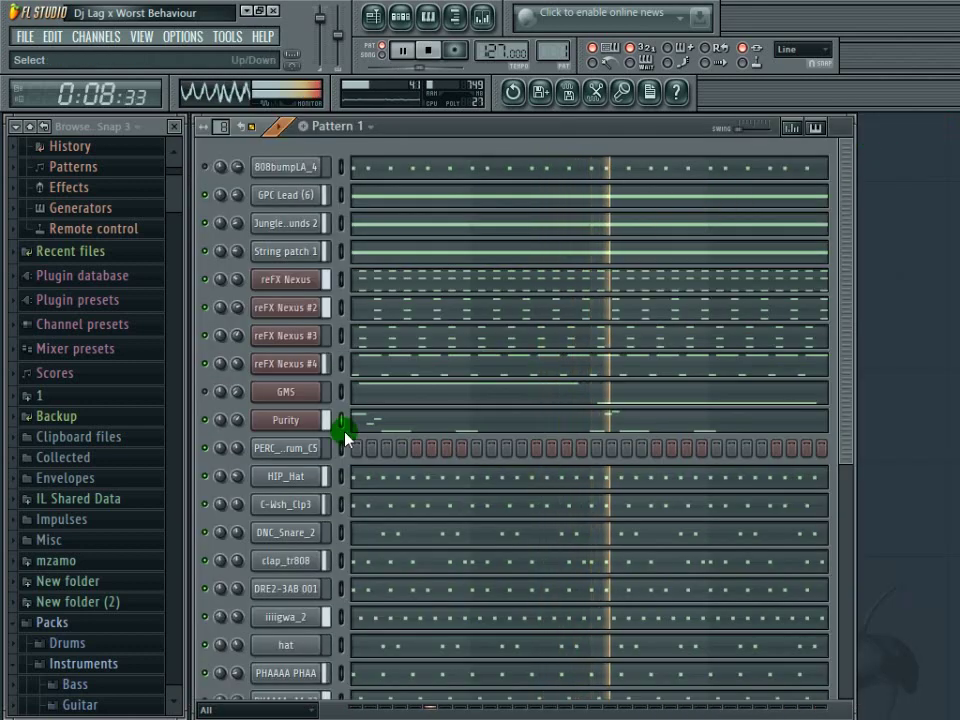
# Step: Audition the PERC_SteelDrum_C5 channel and mute the reFX Nexus #2, #3 and #4 channels
pyautogui.click(288, 449)
pyautogui.click(285, 448)
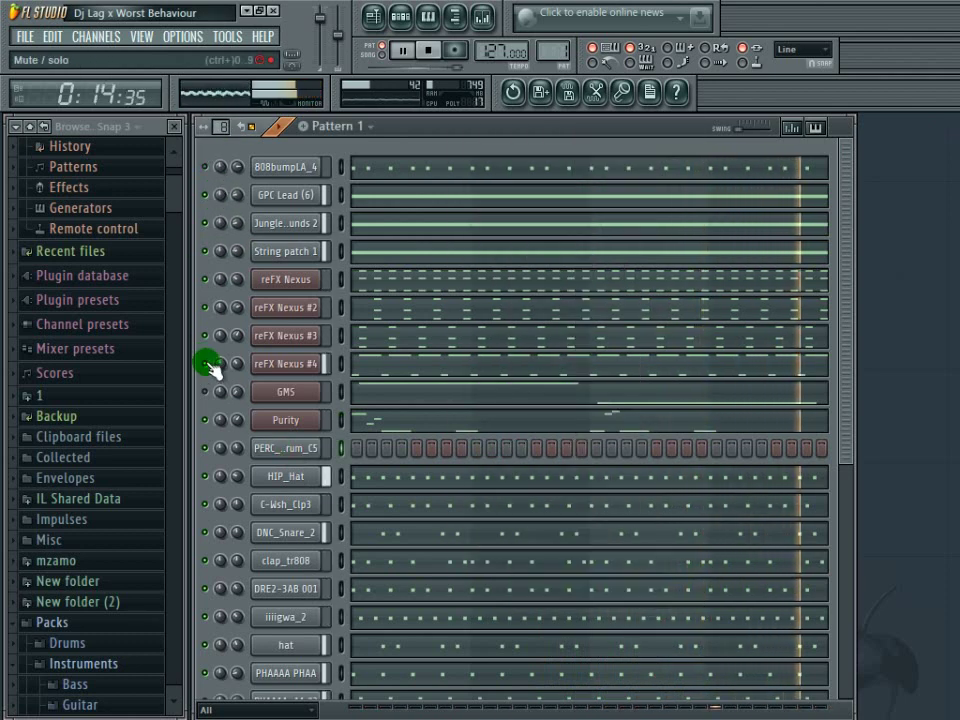
pyautogui.click(206, 307)
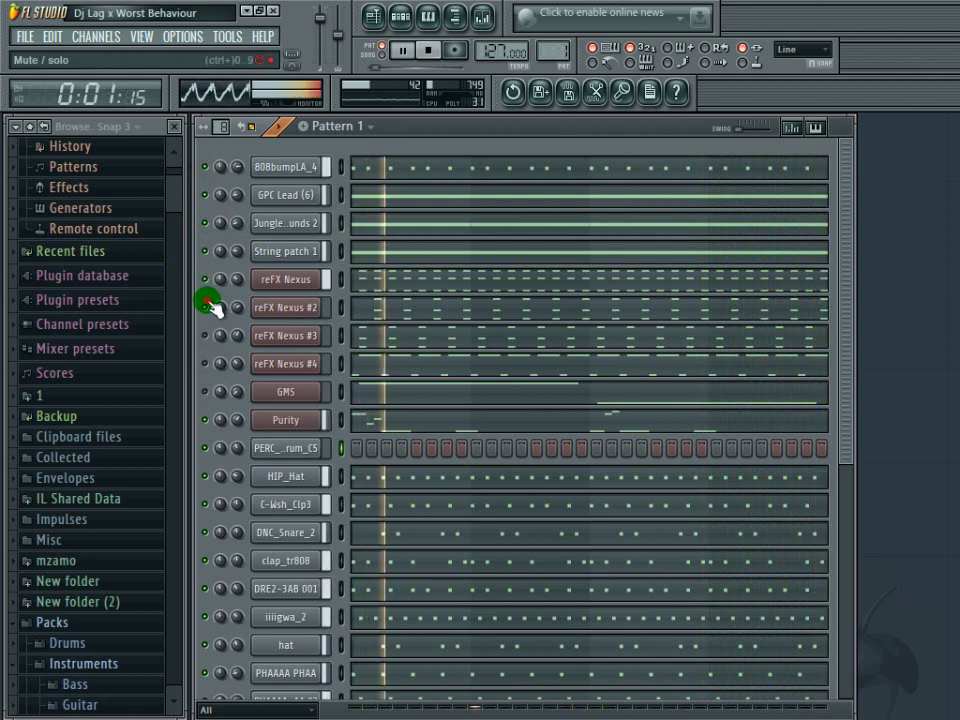
pyautogui.moveTo(236, 279); pyautogui.dragTo(261, 262)
# Step: Check the channel settings of String patch 1 and PERC_SteelDrum_C5, closing each settings window
pyautogui.click(266, 256)
pyautogui.click(265, 258)
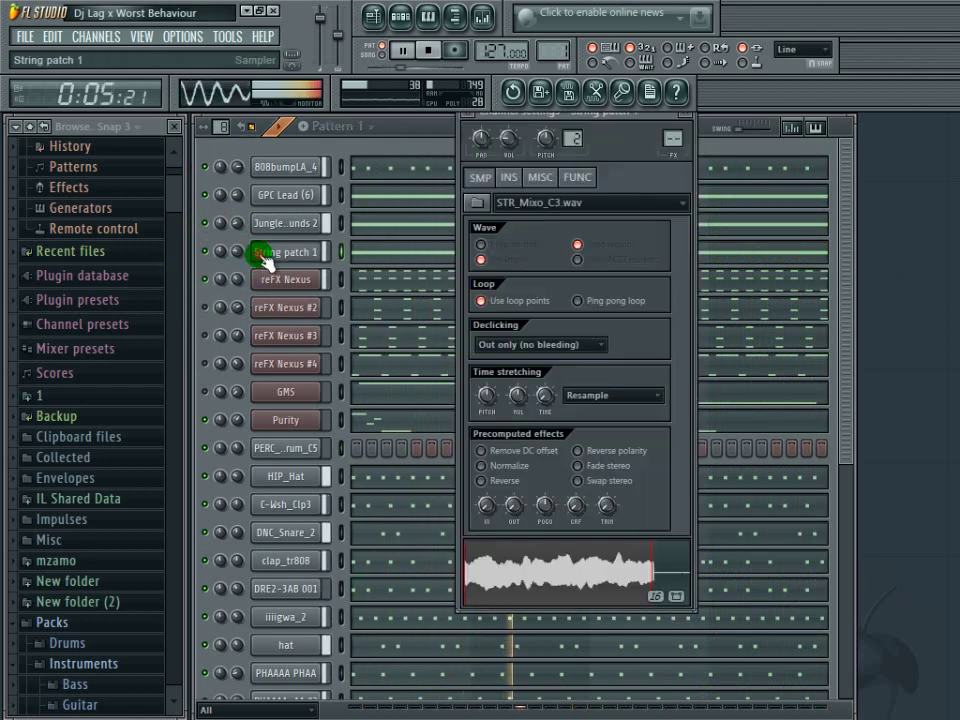
pyautogui.click(238, 279)
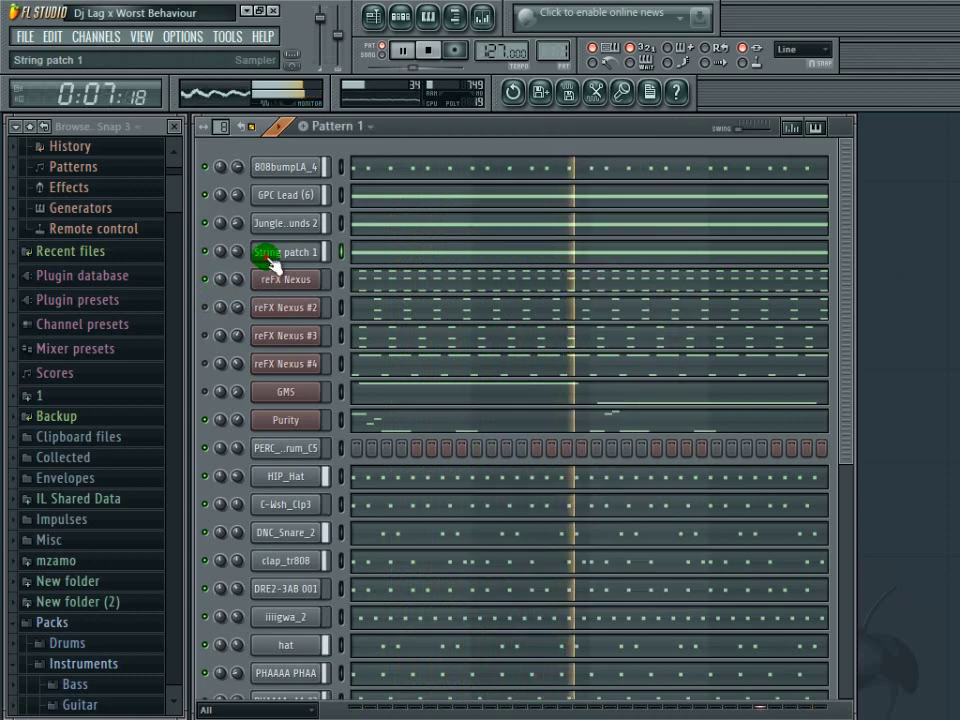
pyautogui.click(285, 446)
pyautogui.click(290, 452)
pyautogui.click(288, 450)
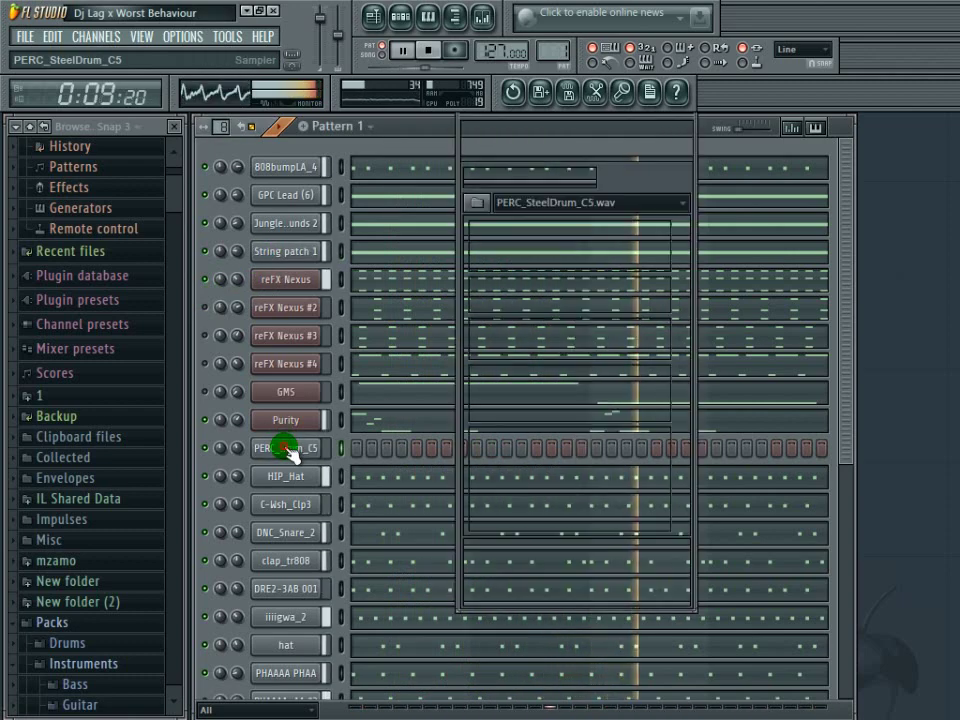
pyautogui.click(284, 448)
pyautogui.click(246, 168)
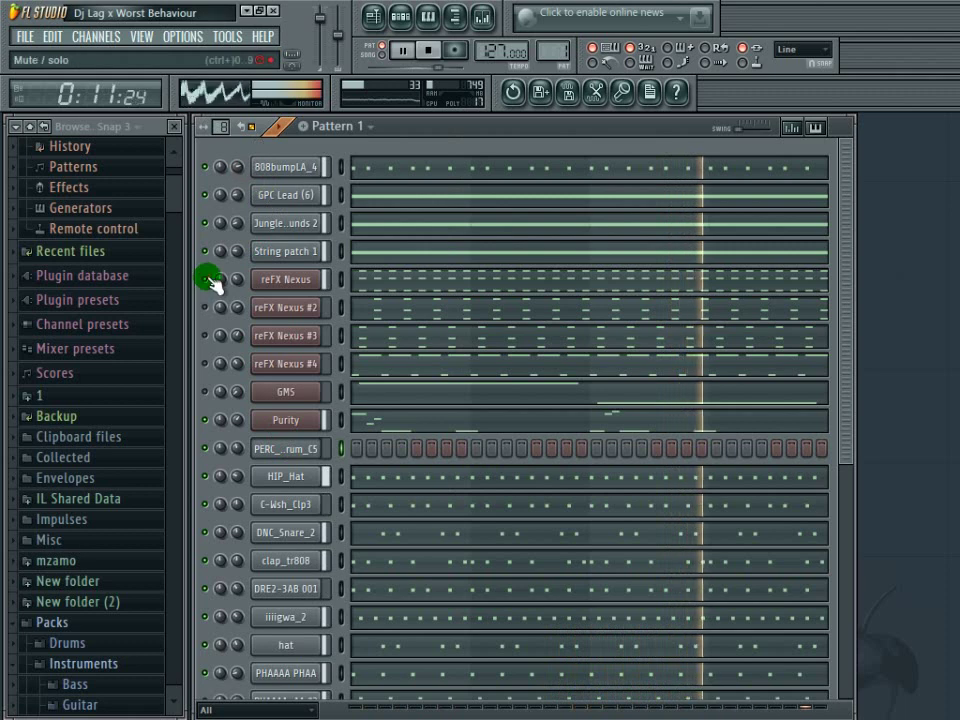
# Step: View the PERC_SteelDrum_C5 channel's piano roll, stop playback and close the editor
pyautogui.rightClick(278, 450)
pyautogui.click(360, 443)
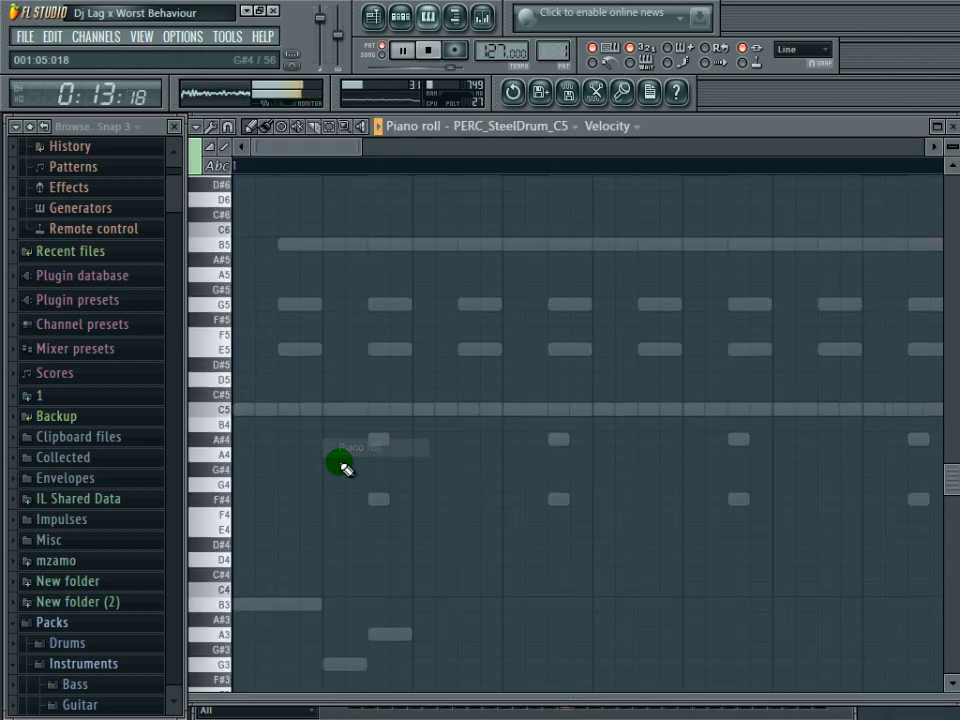
pyautogui.click(432, 52)
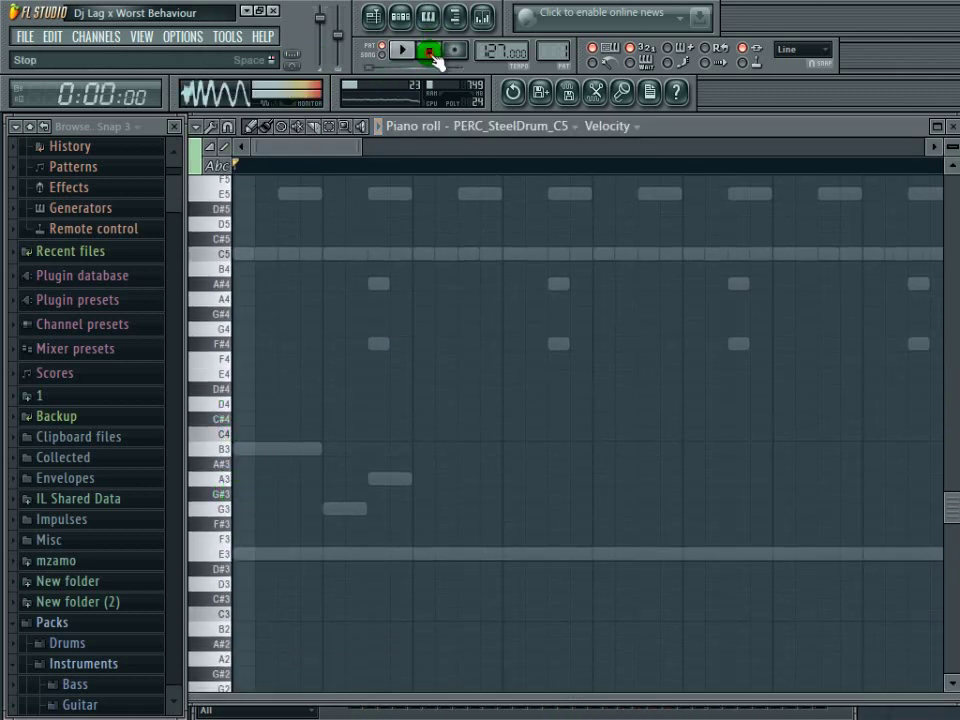
pyautogui.click(951, 126)
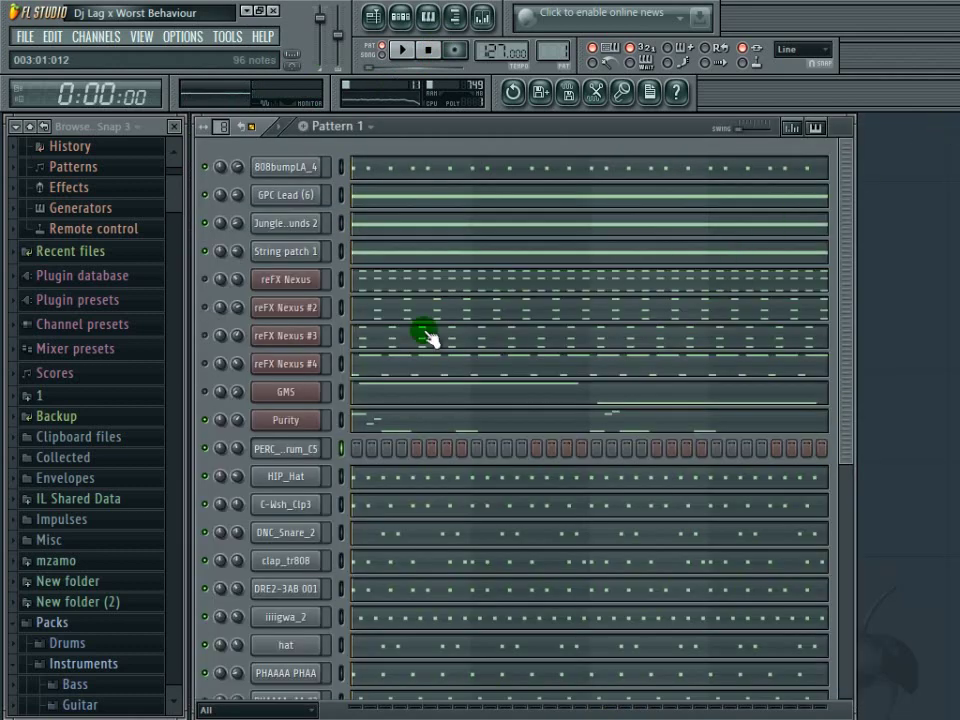
# Step: Open the PERC_SteelDrum_C5 channel's piano roll and start playback of the pattern
pyautogui.click(300, 455)
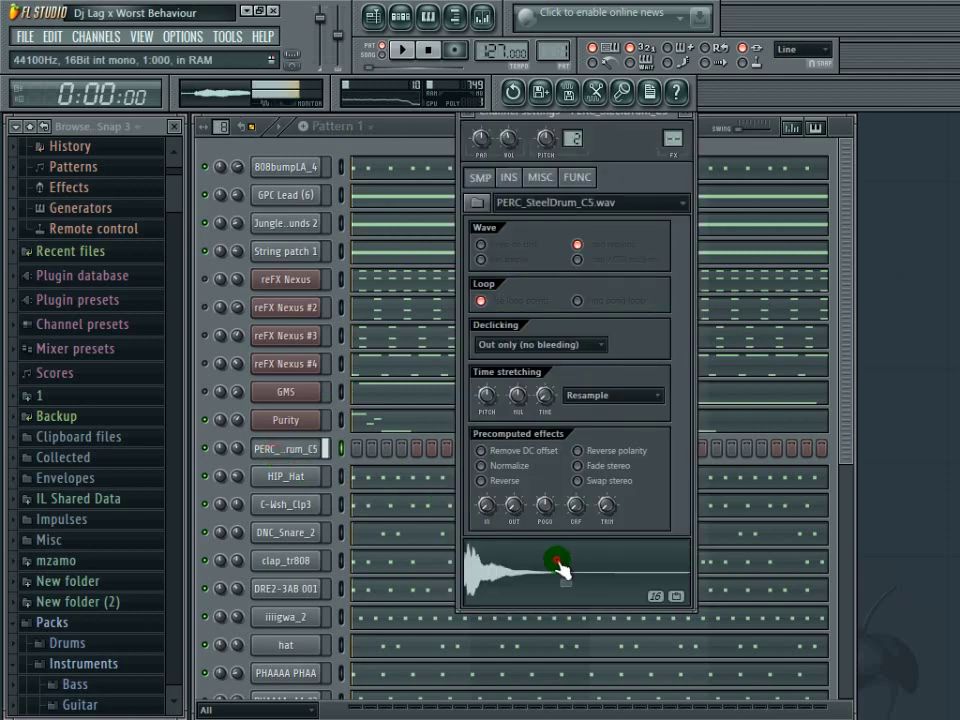
pyautogui.click(289, 450)
pyautogui.rightClick(332, 447)
pyautogui.click(370, 447)
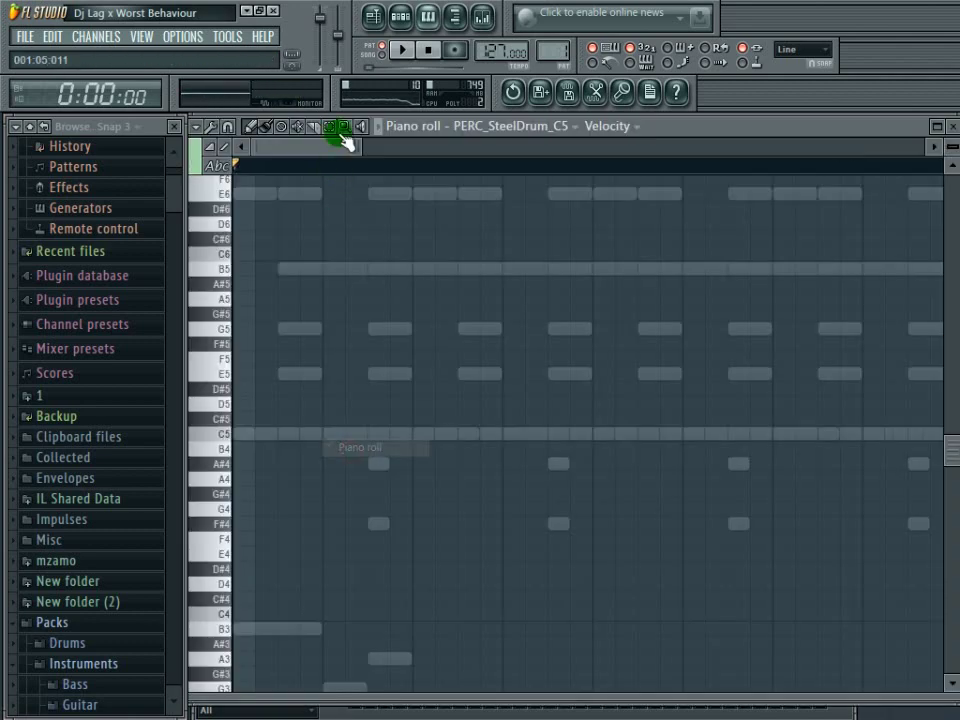
pyautogui.moveTo(356, 145); pyautogui.dragTo(477, 145)
pyautogui.click(430, 50)
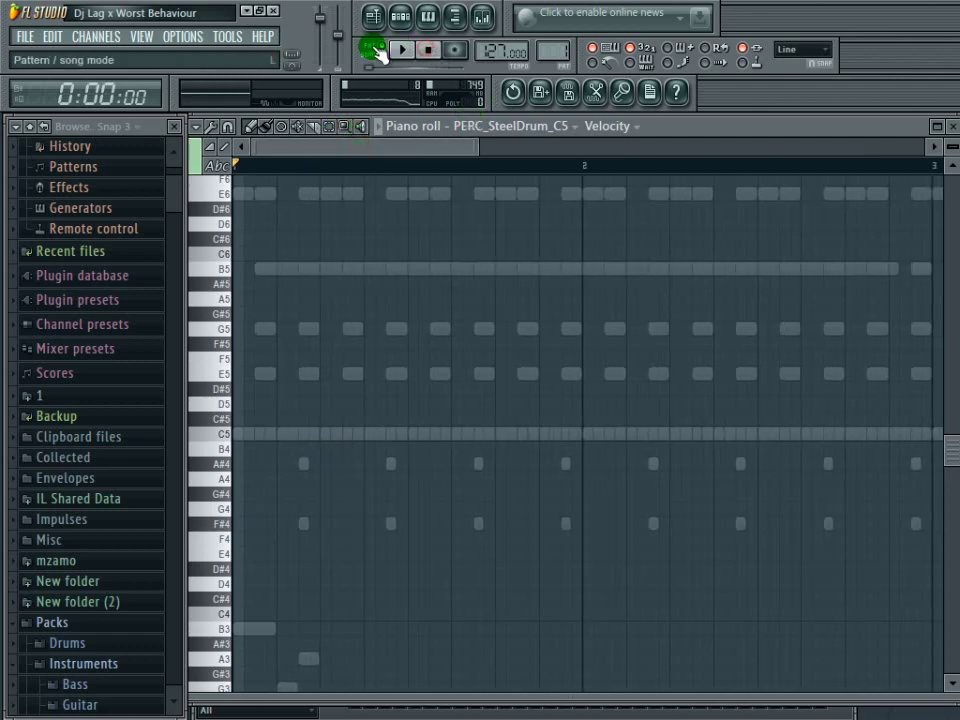
pyautogui.click(399, 50)
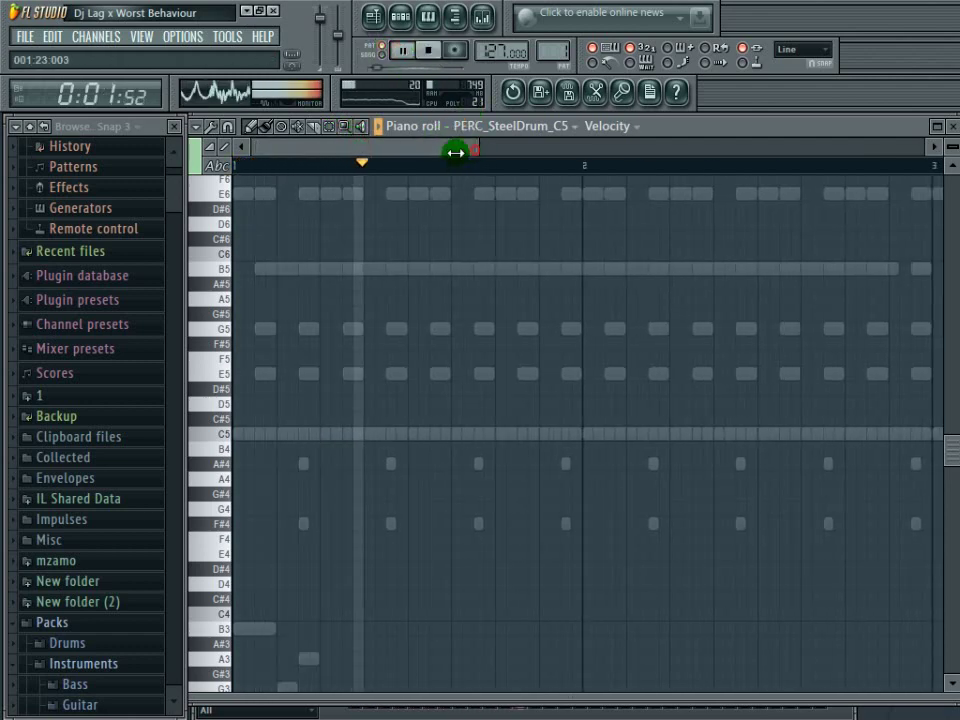
pyautogui.moveTo(456, 150); pyautogui.dragTo(404, 150)
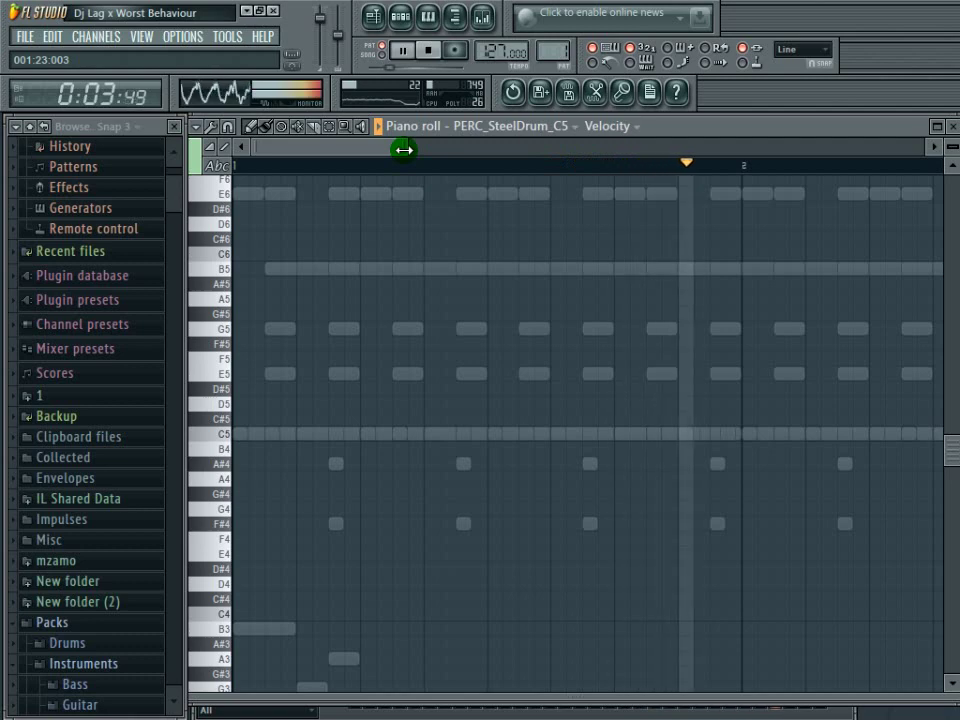
# Step: Adjust the piano roll's snap and place six short, evenly spaced E4 notes from the start of bar 1
pyautogui.click(276, 242)
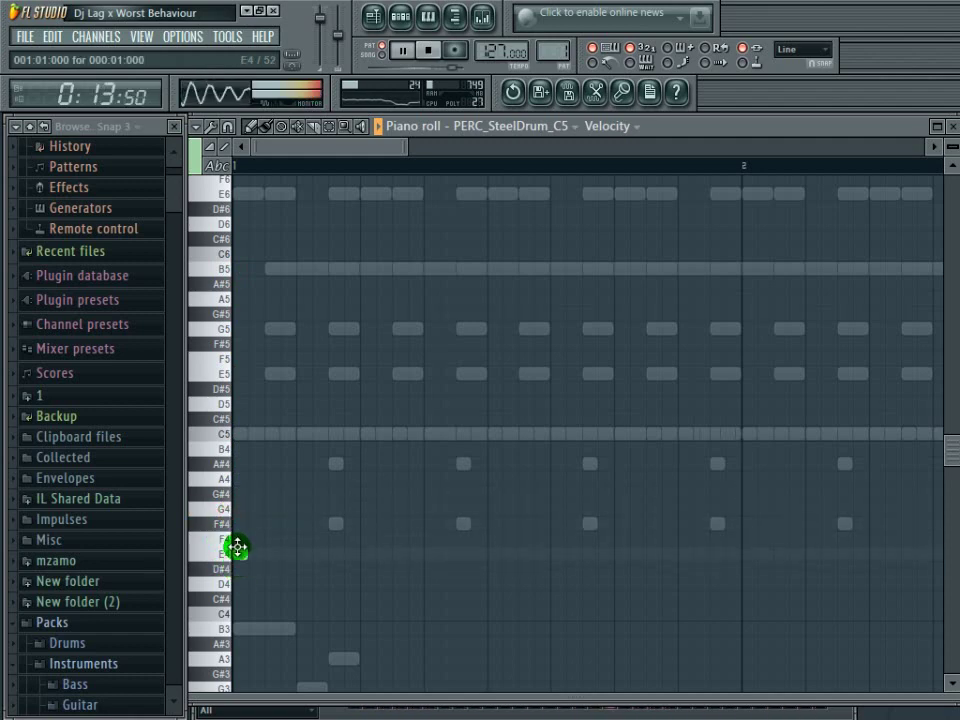
pyautogui.click(229, 128)
pyautogui.click(253, 318)
pyautogui.press('space')
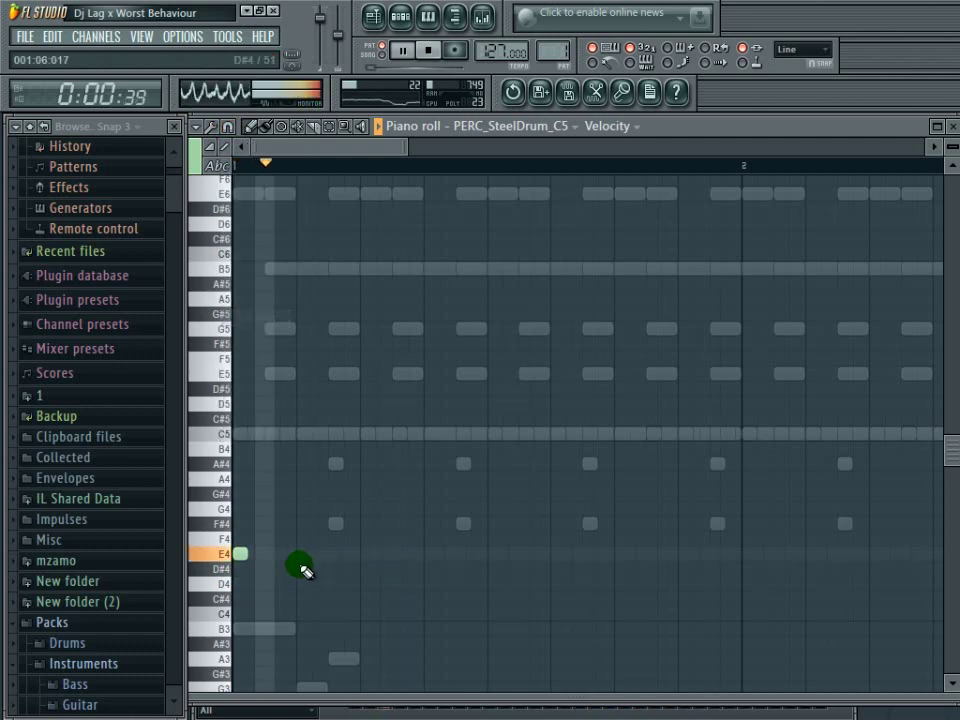
pyautogui.click(252, 553)
pyautogui.click(304, 553)
pyautogui.click(326, 553)
pyautogui.click(346, 553)
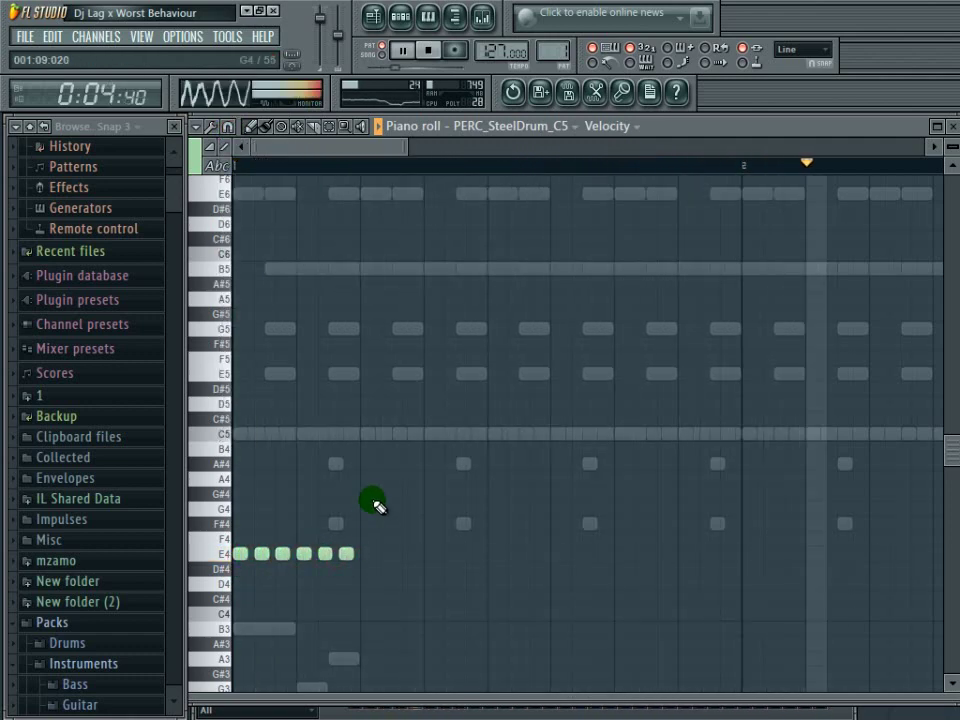
# Step: Continue the steel drum melody with three G4, three B4, C5, B4, C5, two A4 and one G4, then a run of E4 notes into bar 2
pyautogui.click(362, 509)
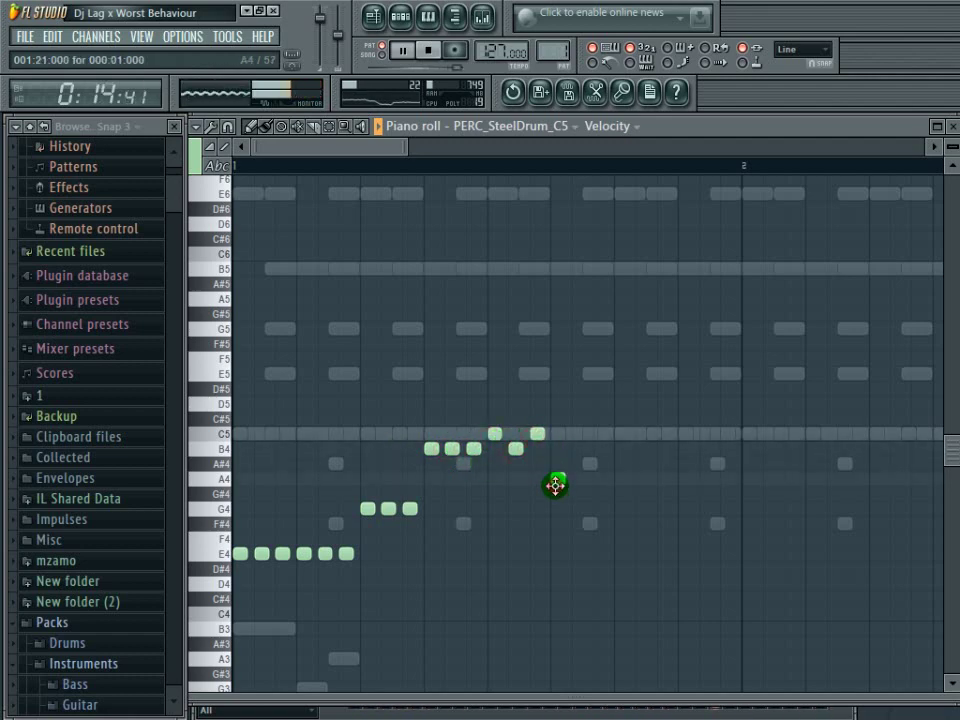
pyautogui.press('space')
pyautogui.click(580, 482)
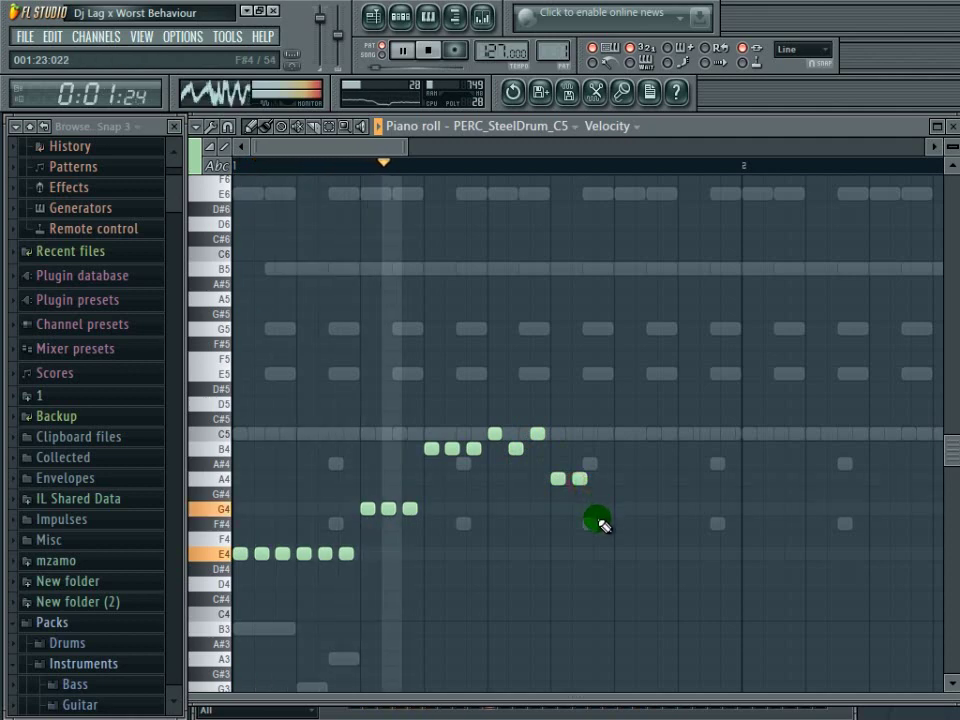
pyautogui.click(598, 509)
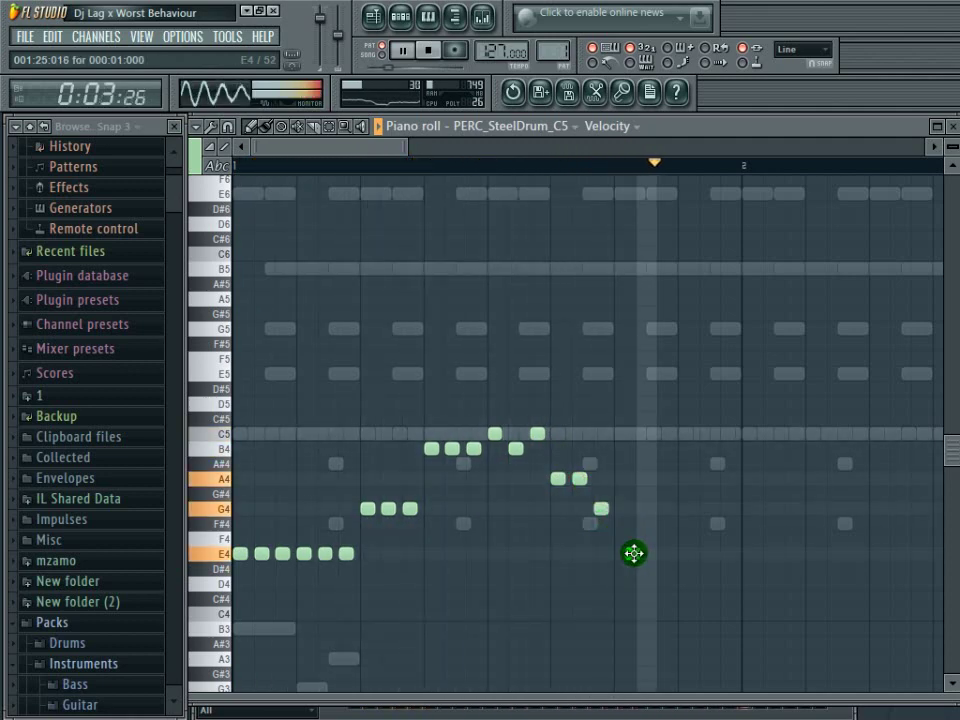
pyautogui.click(617, 553)
pyautogui.click(645, 555)
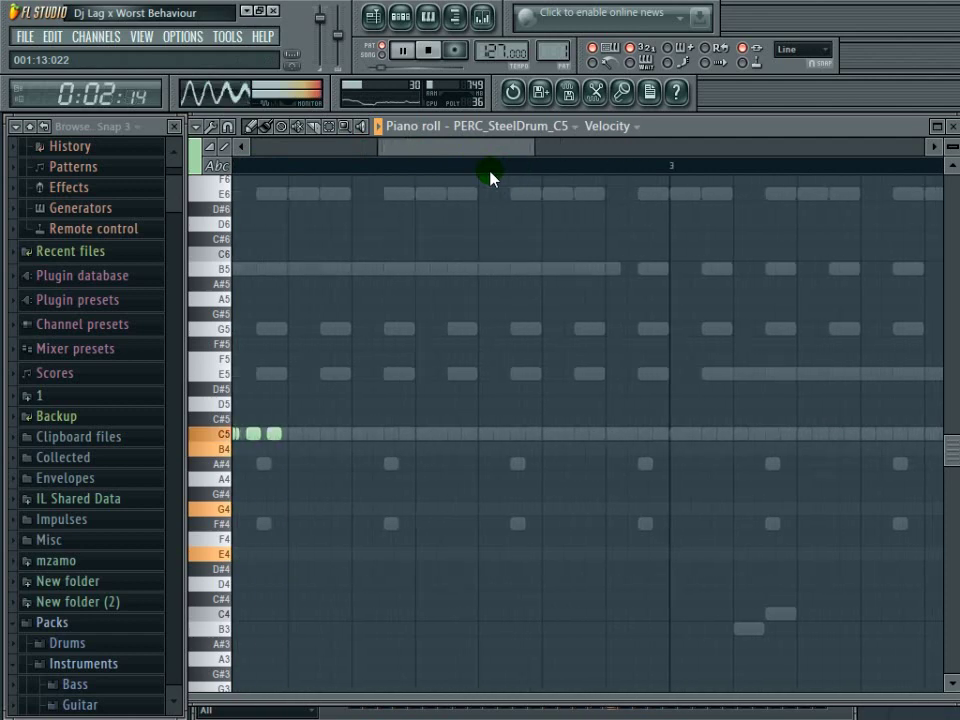
# Step: Complete the bar 2 melody with a run of six C5 notes, six B4, one A4 and eight G4
pyautogui.click(303, 433)
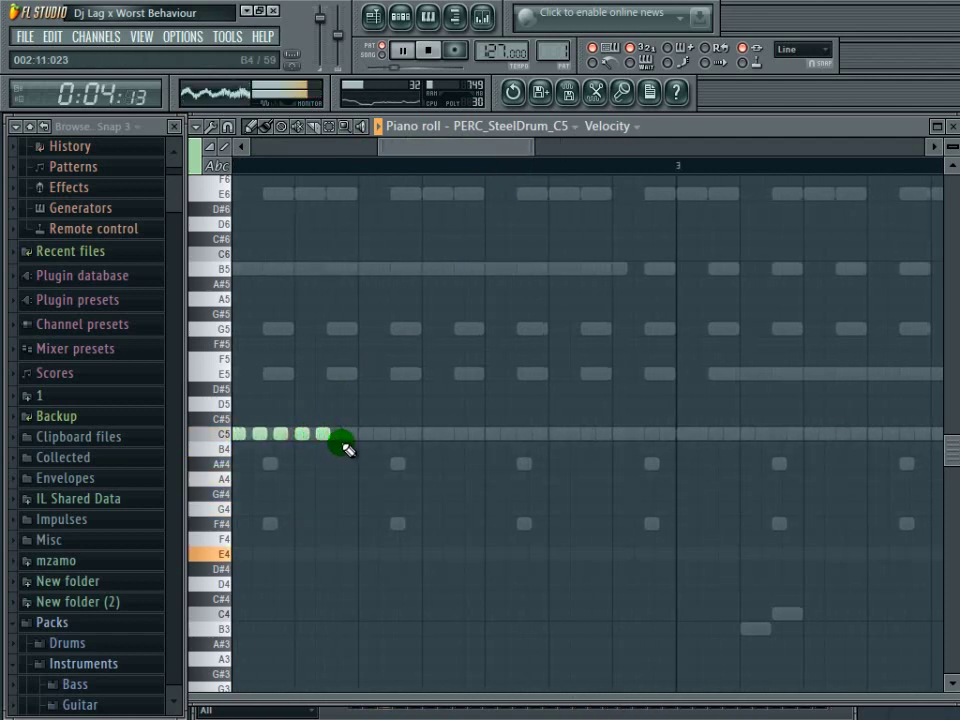
pyautogui.click(369, 449)
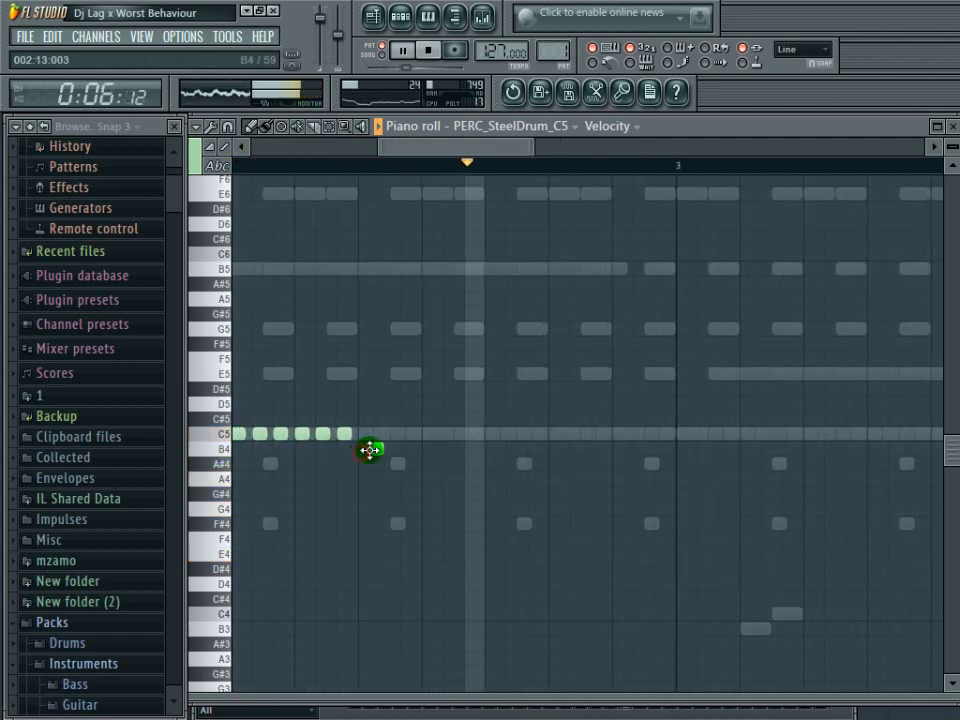
pyautogui.click(386, 449)
pyautogui.click(408, 450)
pyautogui.click(427, 450)
pyautogui.click(446, 449)
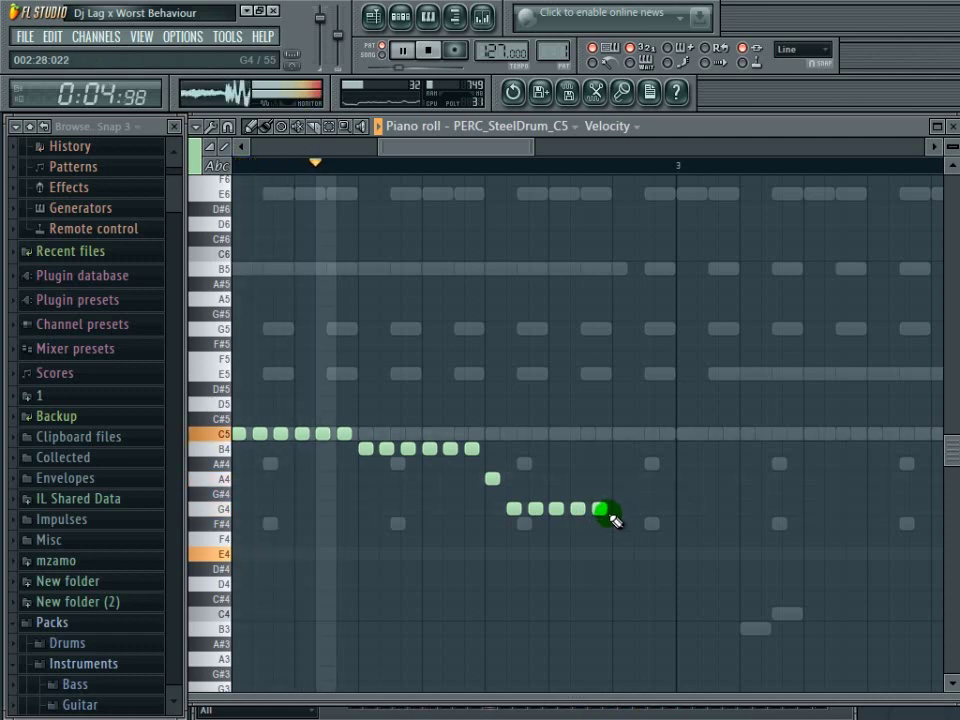
pyautogui.moveTo(617, 517); pyautogui.dragTo(666, 517)
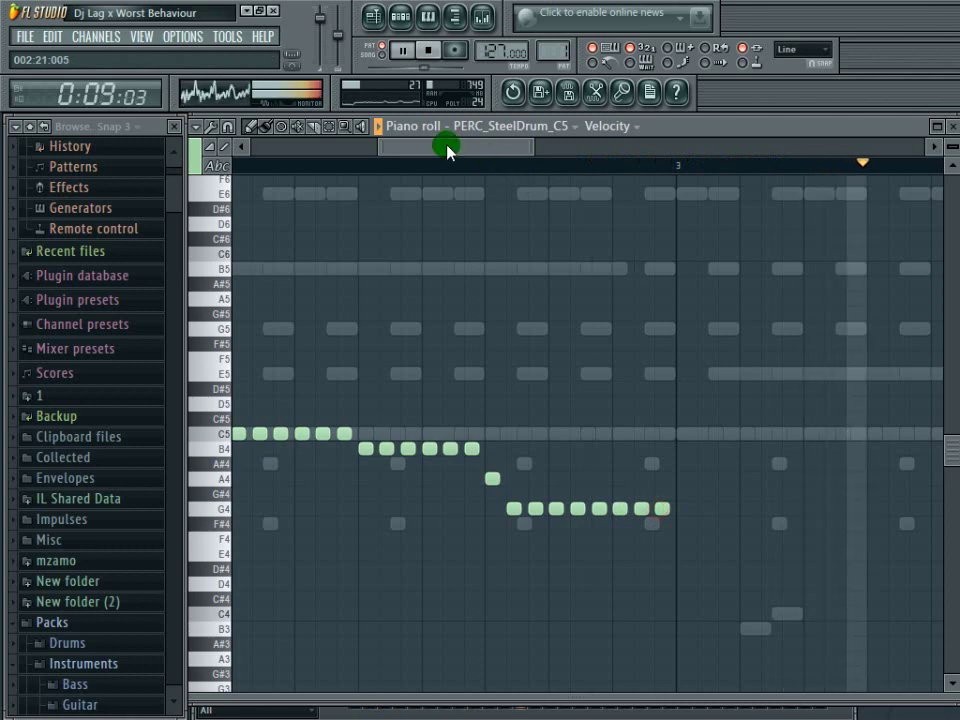
# Step: Select the whole two-bar steel drum melody and move it to start at bar 3
pyautogui.moveTo(446, 146); pyautogui.dragTo(193, 197)
pyautogui.moveTo(736, 220); pyautogui.dragTo(738, 226)
pyautogui.keyDown('ctrl'); pyautogui.moveTo(728, 384); pyautogui.dragTo(187, 604); pyautogui.keyUp('ctrl')
pyautogui.moveTo(238, 553); pyautogui.dragTo(557, 549)
pyautogui.hotkey('ctrl', 'd')
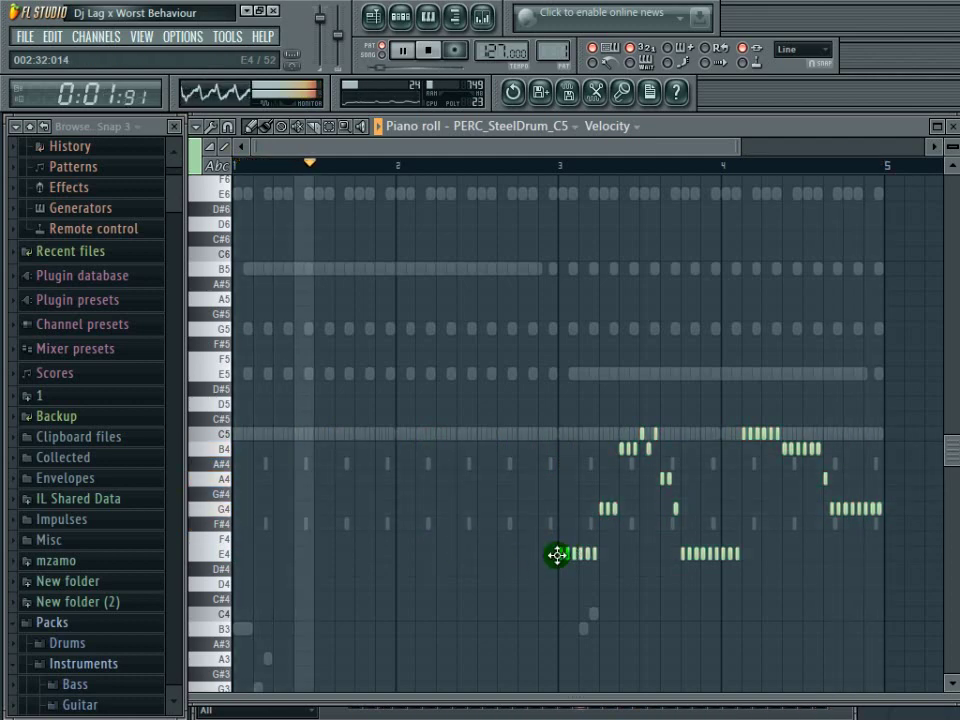
# Step: Copy the melody in bars 3 and 4 back to the start of bar 1 and close the editor
pyautogui.scroll(4, 915, 445)
pyautogui.scroll(-3, 910, 470)
pyautogui.moveTo(900, 403); pyautogui.dragTo(545, 680)
pyautogui.click(238, 130)
pyautogui.click(250, 176)
pyautogui.moveTo(560, 586); pyautogui.dragTo(221, 586)
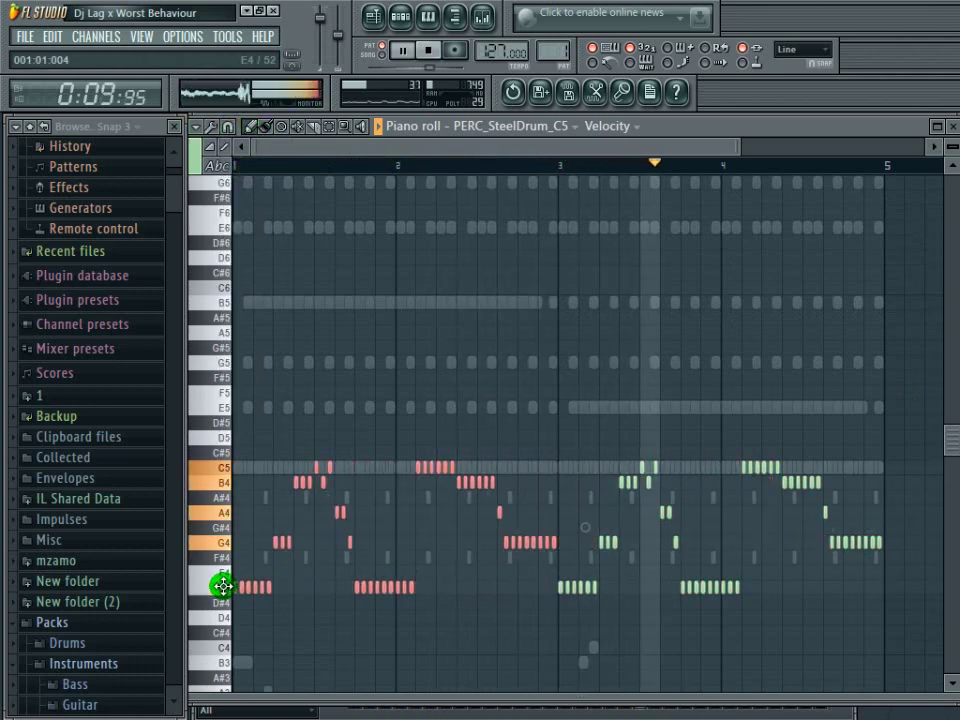
pyautogui.click(951, 127)
# Step: Add a quick fade-out to the PERC_SteelDrum_C5 sample and slightly lower its channel volume
pyautogui.click(292, 450)
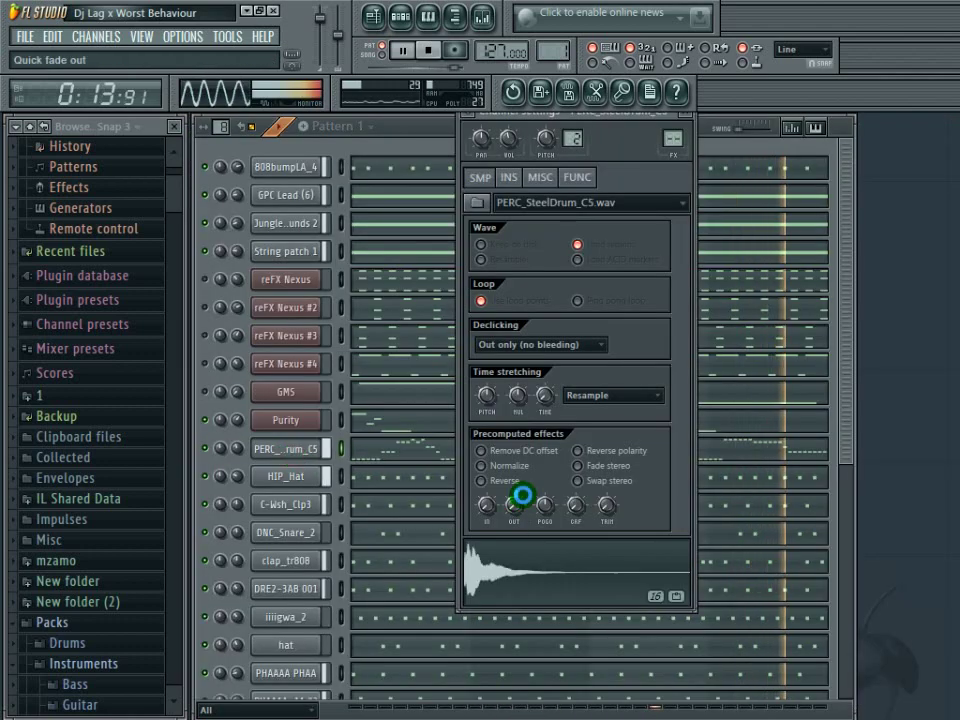
pyautogui.moveTo(518, 508); pyautogui.dragTo(518, 488)
pyautogui.moveTo(508, 140)
pyautogui.mouseDown()
pyautogui.moveTo(508, 155)
pyautogui.moveTo(508, 144)
pyautogui.mouseUp()
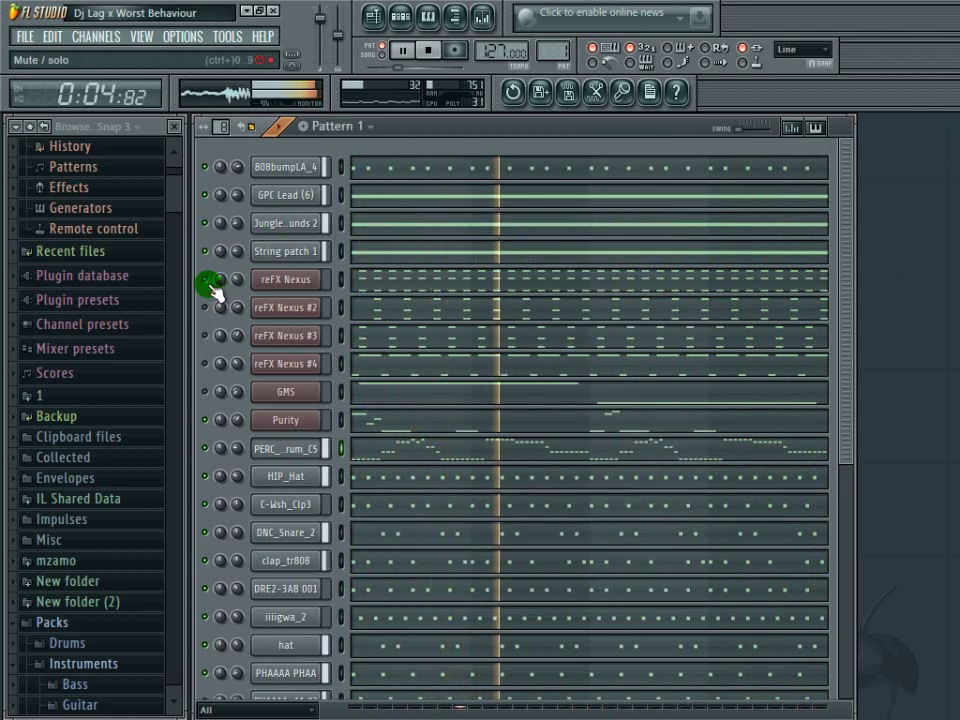
# Step: Check the channel settings of String patch 1 and isaah, closing each settings window
pyautogui.click(262, 256)
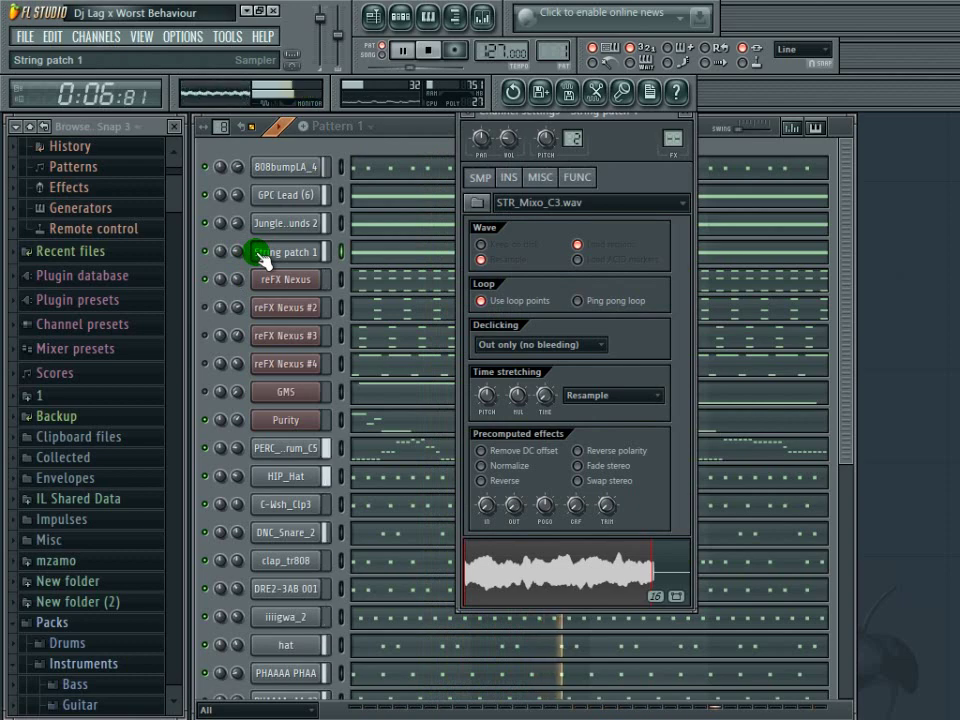
pyautogui.click(262, 256)
pyautogui.moveTo(846, 343); pyautogui.dragTo(789, 677)
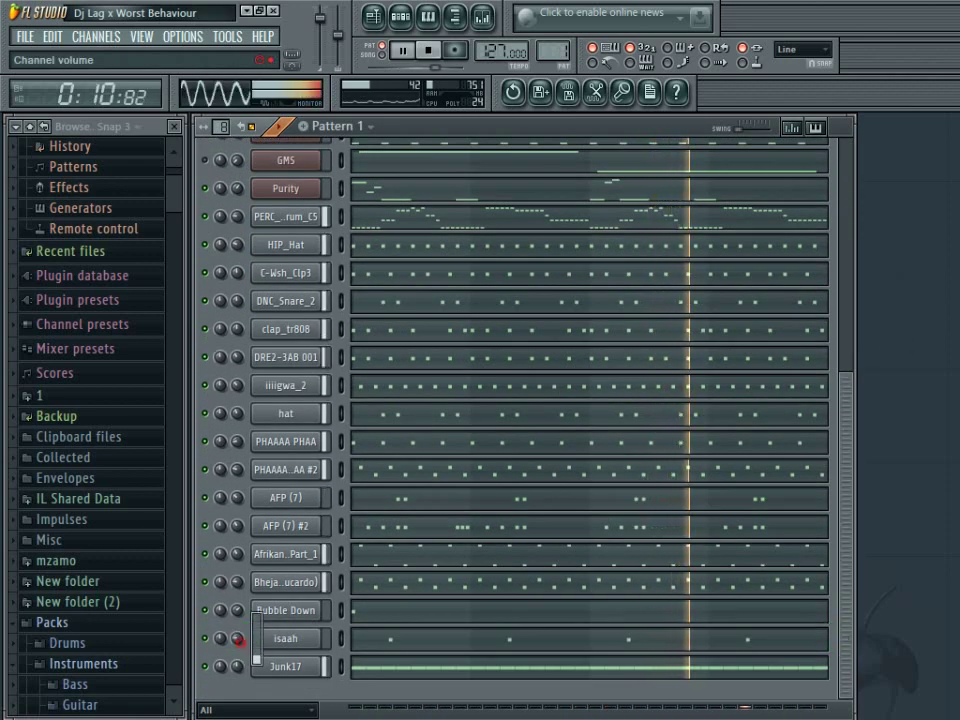
pyautogui.click(282, 640)
pyautogui.click(283, 642)
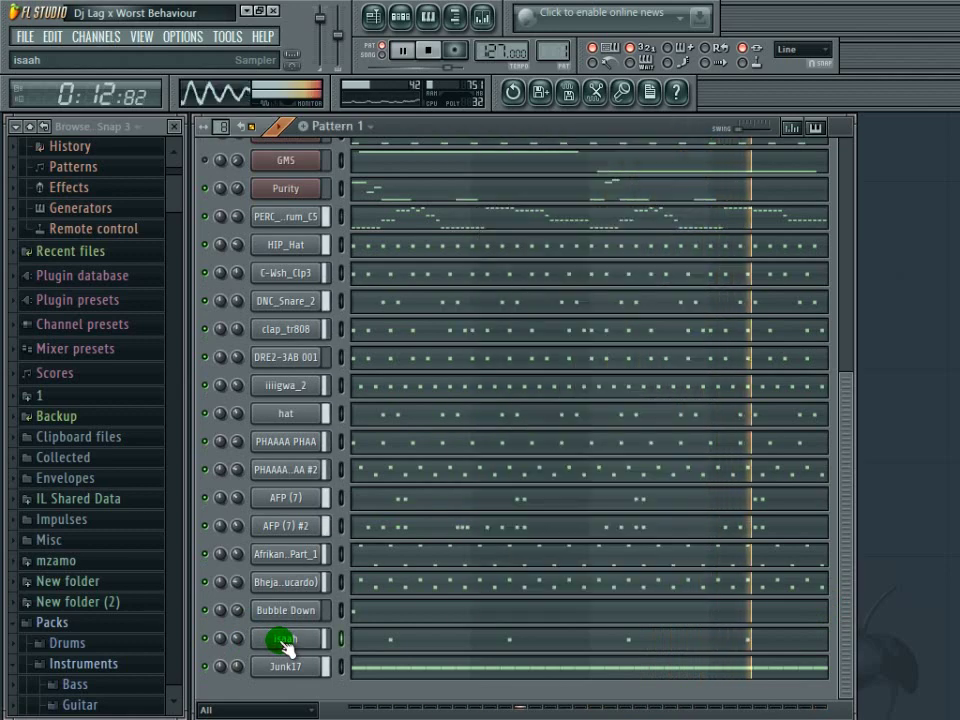
pyautogui.click(283, 643)
pyautogui.click(282, 643)
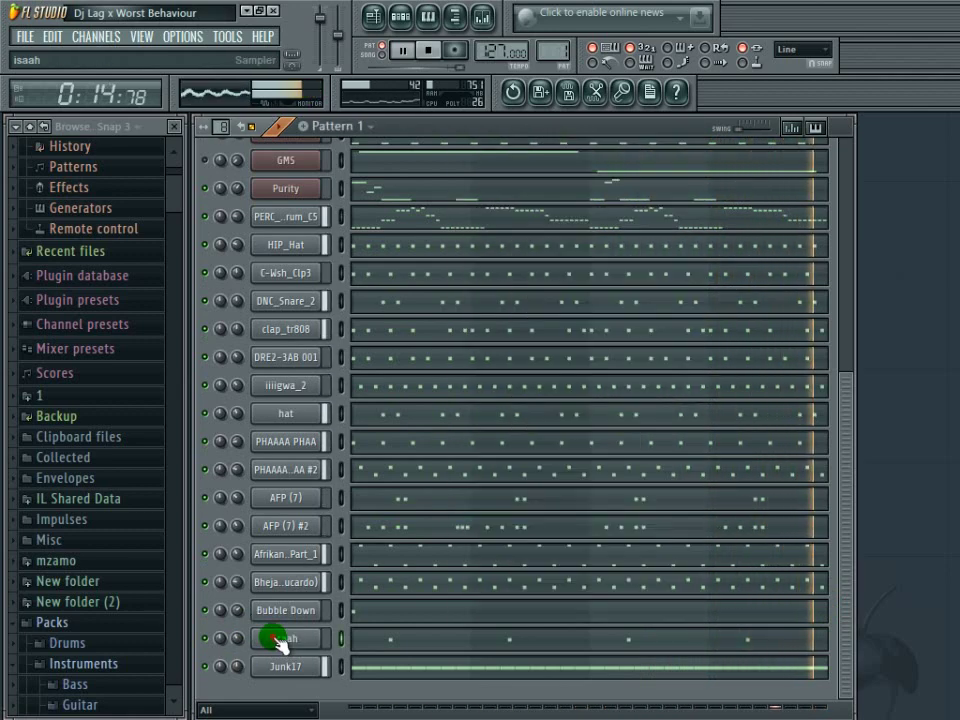
# Step: Unmute the reFX Nexus #3 channel and set its volume to 65%
pyautogui.scroll(8, 561, 456)
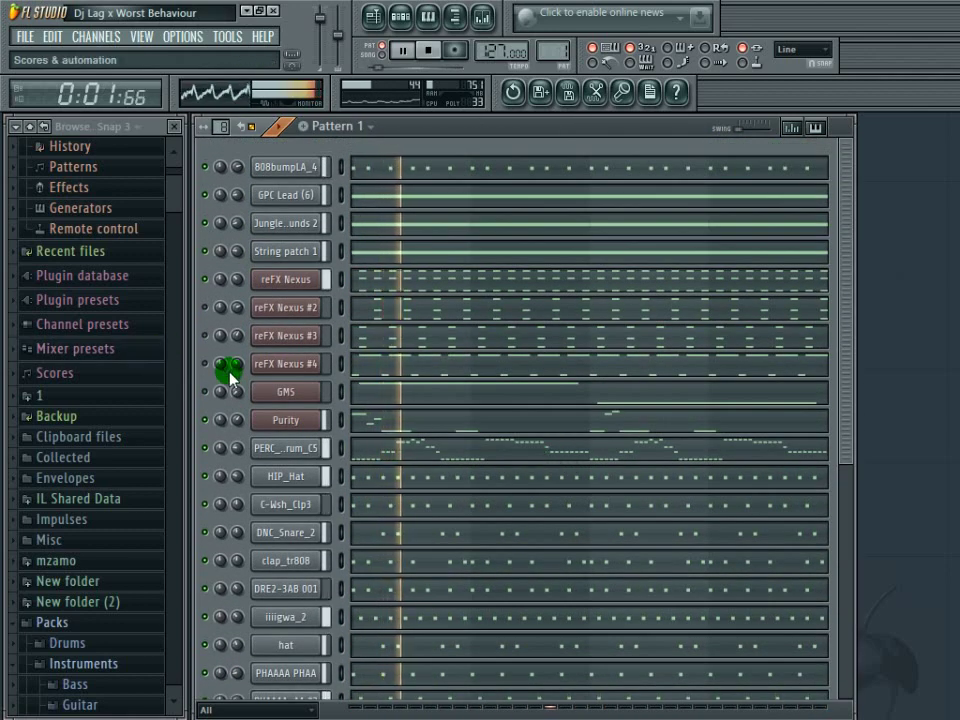
pyautogui.click(206, 335)
pyautogui.moveTo(241, 336)
pyautogui.mouseDown()
pyautogui.moveTo(241, 344)
pyautogui.moveTo(241, 331)
pyautogui.mouseUp()
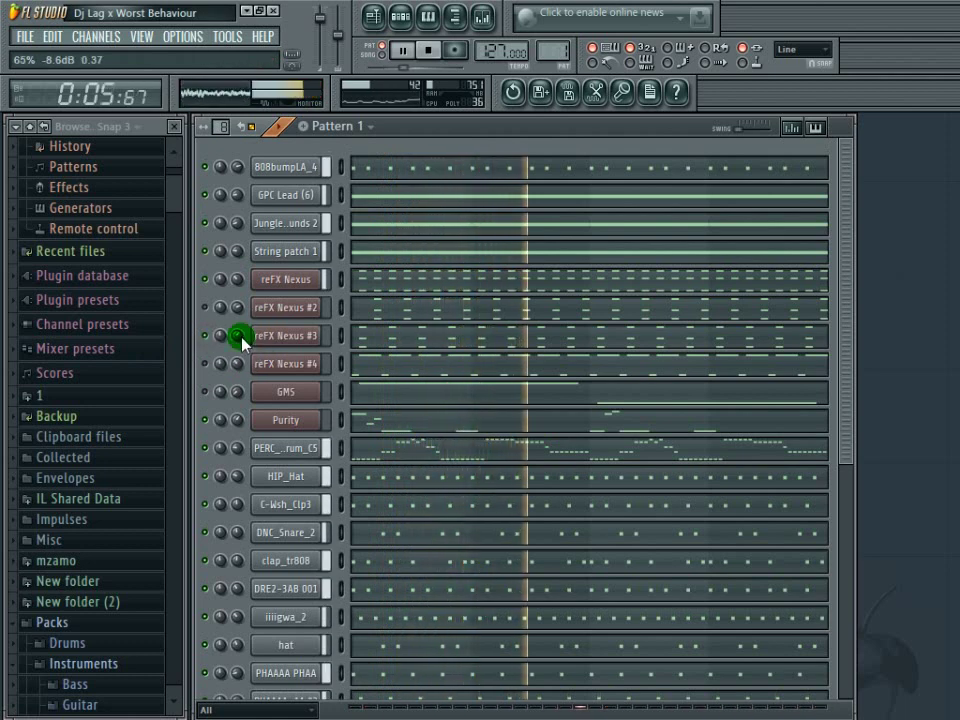
# Step: Mute the PERC_SteelDrum_C5 channel and set the 808bumpLA_4 channel's volume to 84%
pyautogui.click(268, 450)
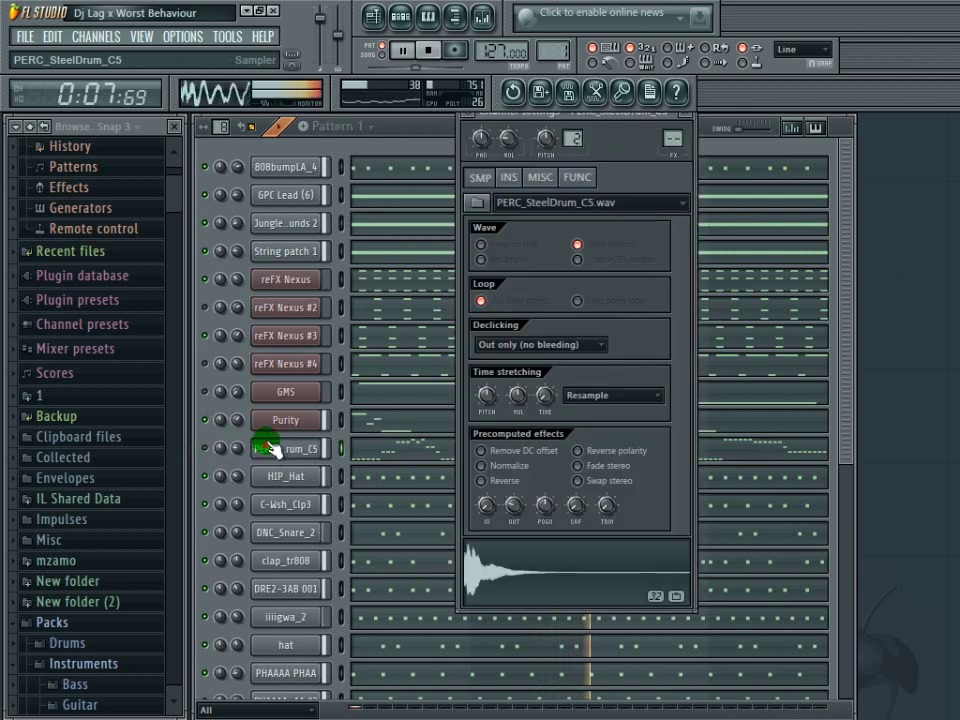
pyautogui.click(268, 450)
pyautogui.moveTo(237, 170); pyautogui.dragTo(242, 182)
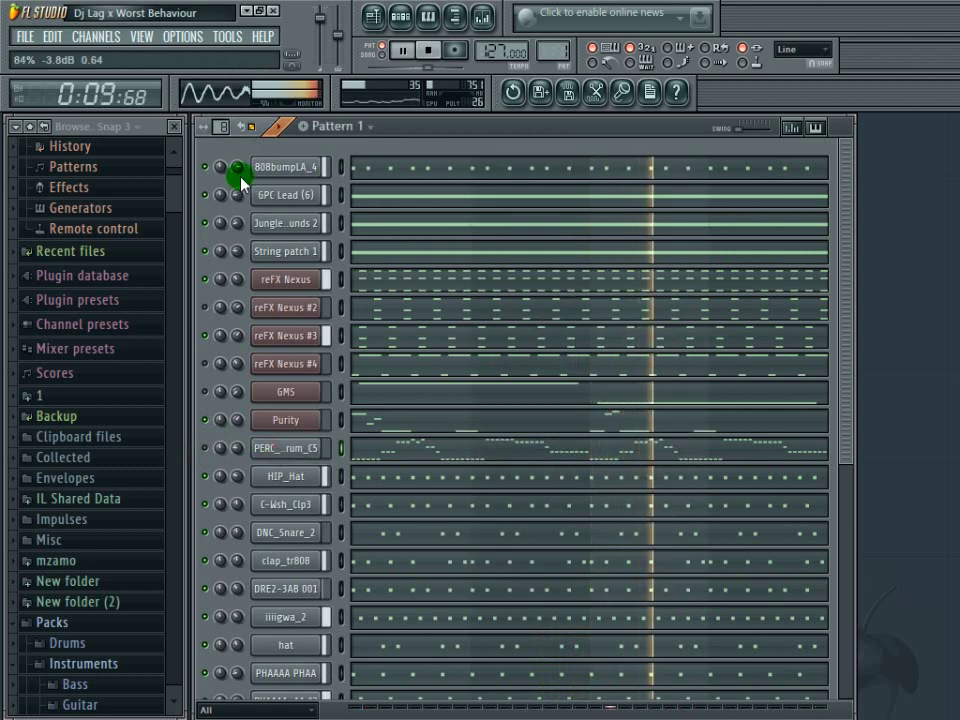
pyautogui.click(393, 178)
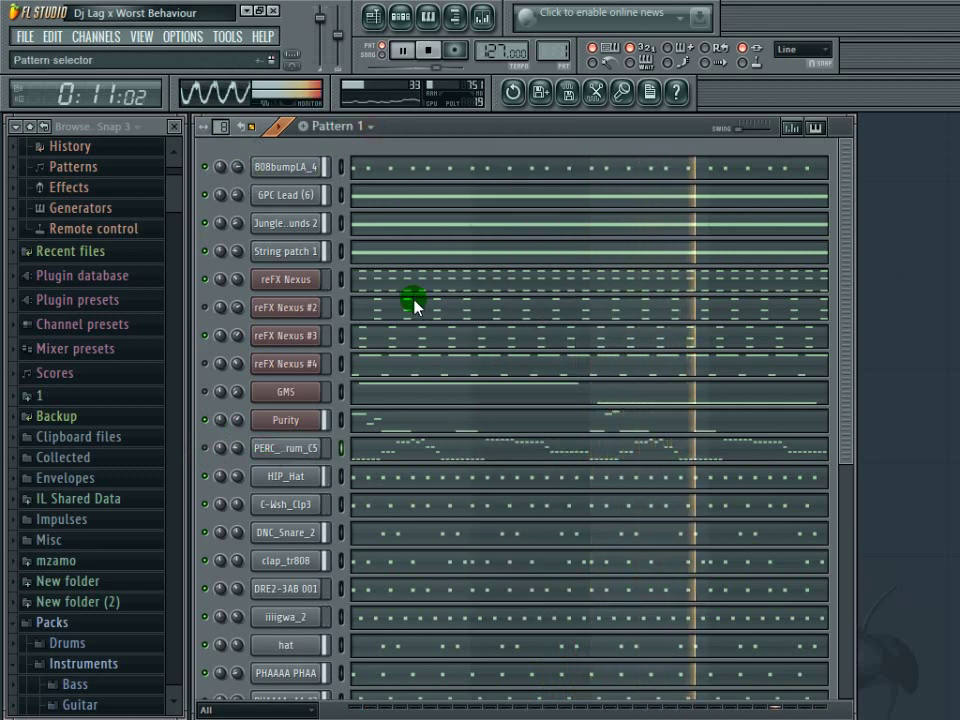
# Step: Split Pattern 1 into separate patterns by channel and unmute all the channels
pyautogui.click(336, 126)
pyautogui.click(422, 338)
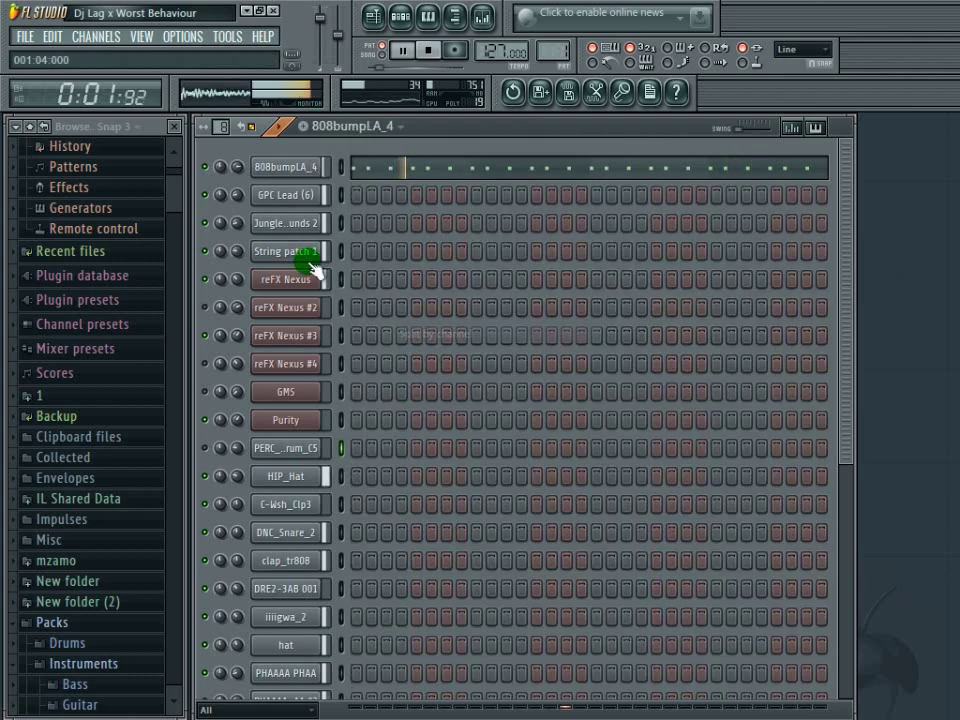
pyautogui.rightClick(205, 280)
pyautogui.click(227, 291)
pyautogui.rightClick(211, 283)
pyautogui.click(219, 291)
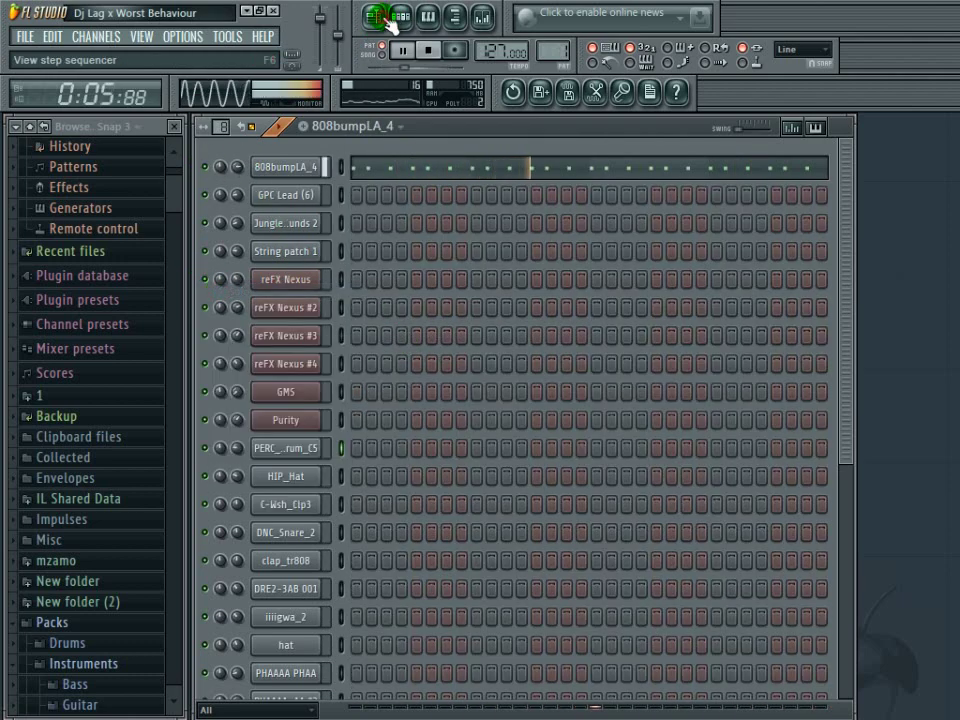
# Step: Close the step sequencer and the browser so that the empty playlist fills the workspace
pyautogui.click(377, 17)
pyautogui.click(947, 127)
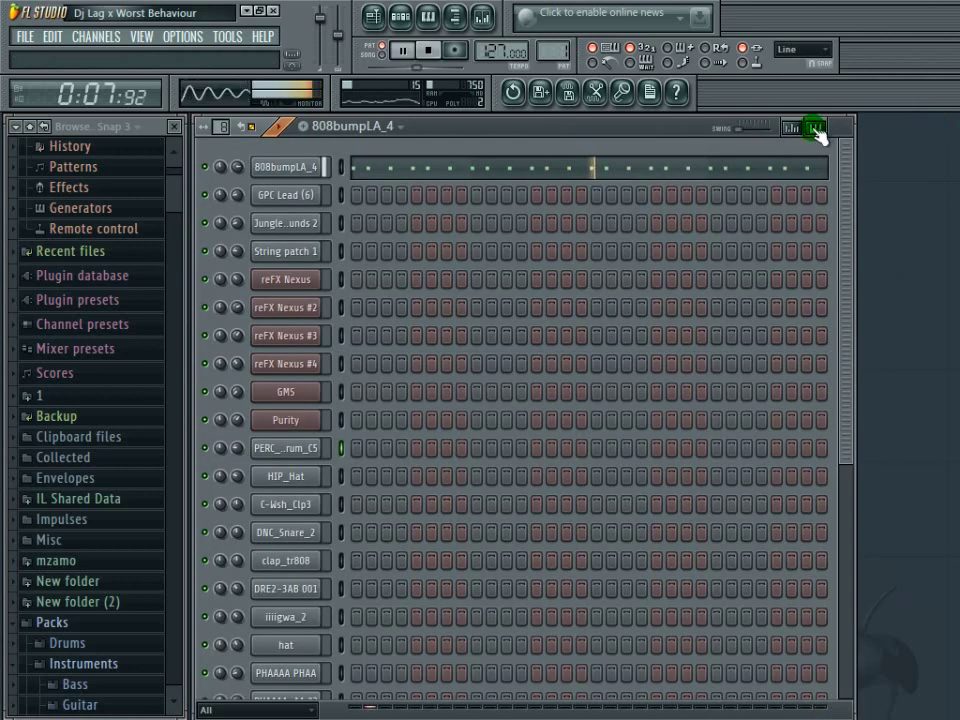
pyautogui.click(174, 126)
pyautogui.click(375, 18)
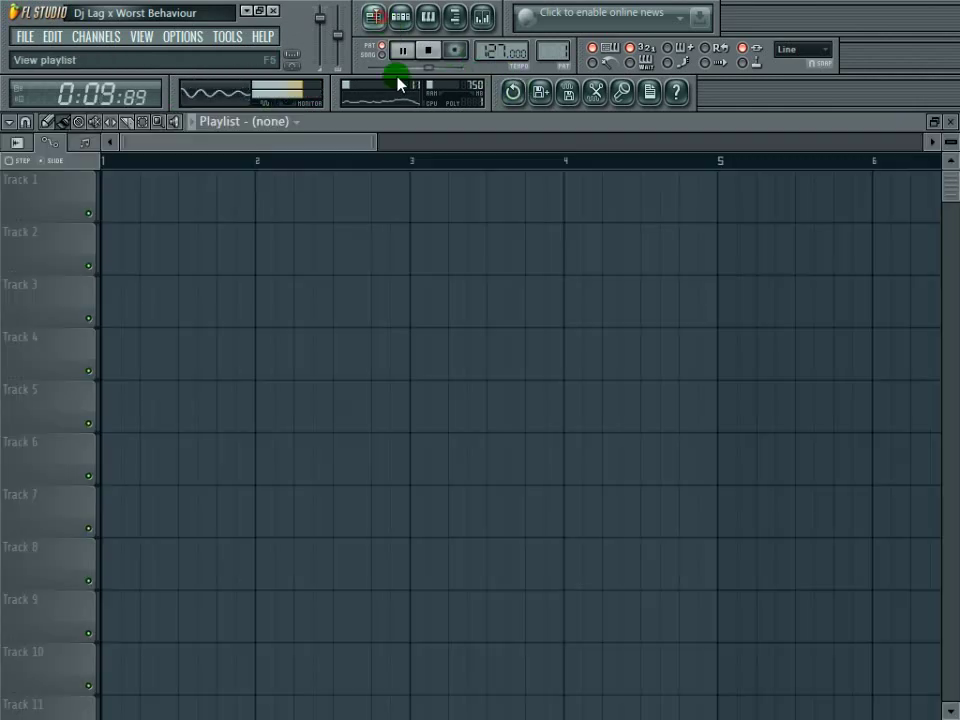
# Step: Place the 808bumpLA_4 pattern at bar 1 on Track 4 of the playlist
pyautogui.moveTo(380, 148); pyautogui.dragTo(690, 142)
pyautogui.click(285, 125)
pyautogui.click(297, 157)
pyautogui.click(300, 316)
pyautogui.moveTo(386, 322); pyautogui.dragTo(194, 375)
pyautogui.moveTo(533, 162); pyautogui.dragTo(340, 128)
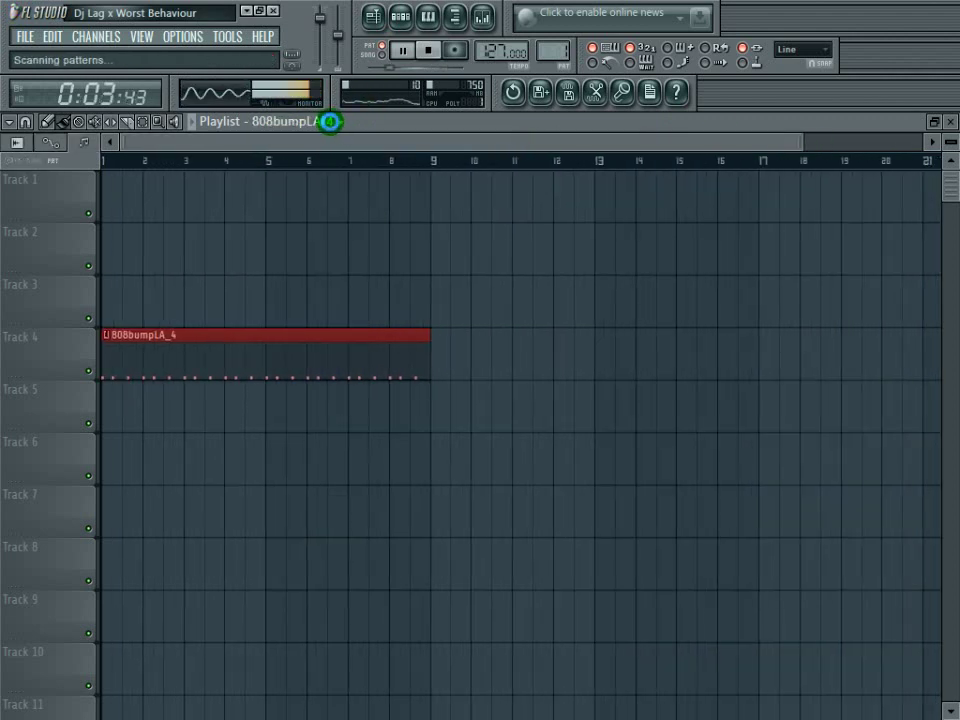
# Step: Place the GPC Lead (6), Jungle animal sounds 2 and String patch 1 patterns at bar 1 on Tracks 5, 6 and 7
pyautogui.click(330, 121)
pyautogui.click(259, 165)
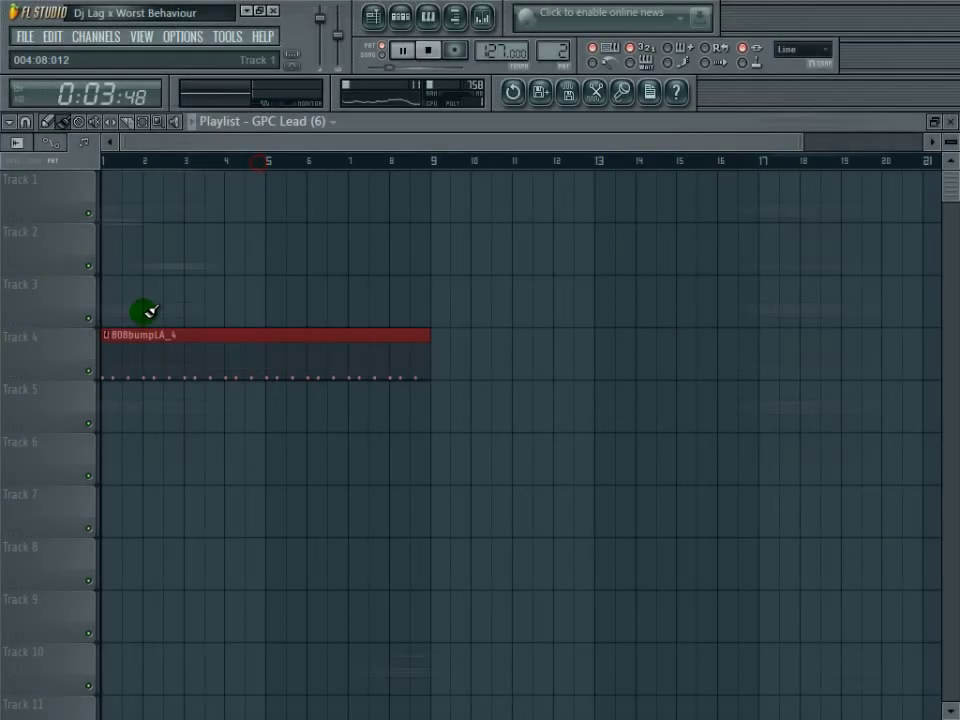
pyautogui.click(101, 414)
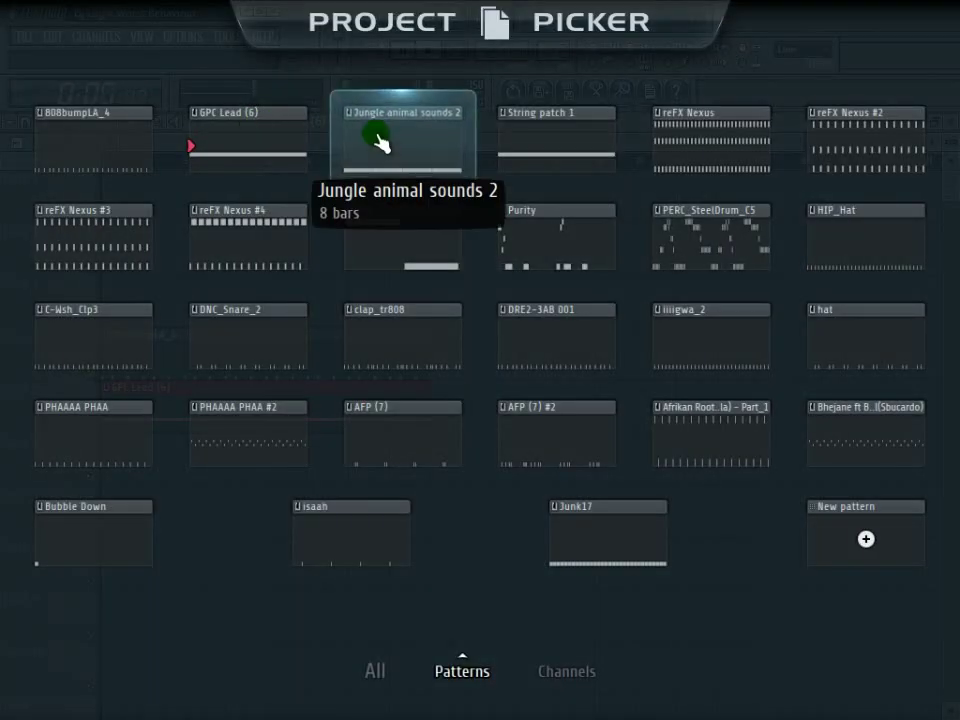
pyautogui.click(380, 145)
pyautogui.click(100, 458)
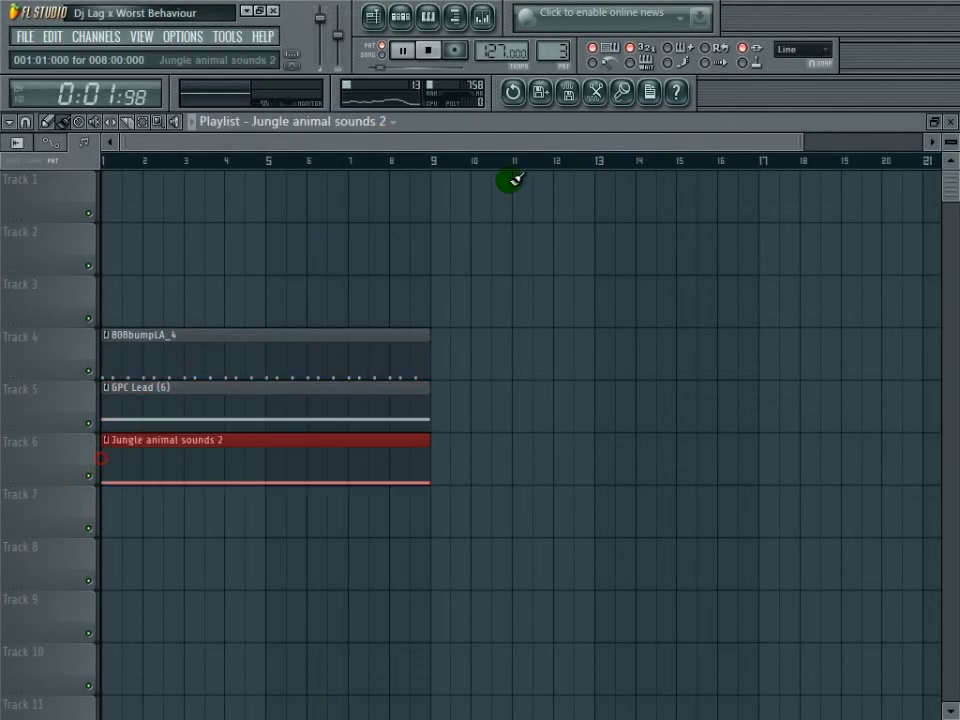
pyautogui.click(381, 123)
pyautogui.click(253, 354)
pyautogui.click(104, 511)
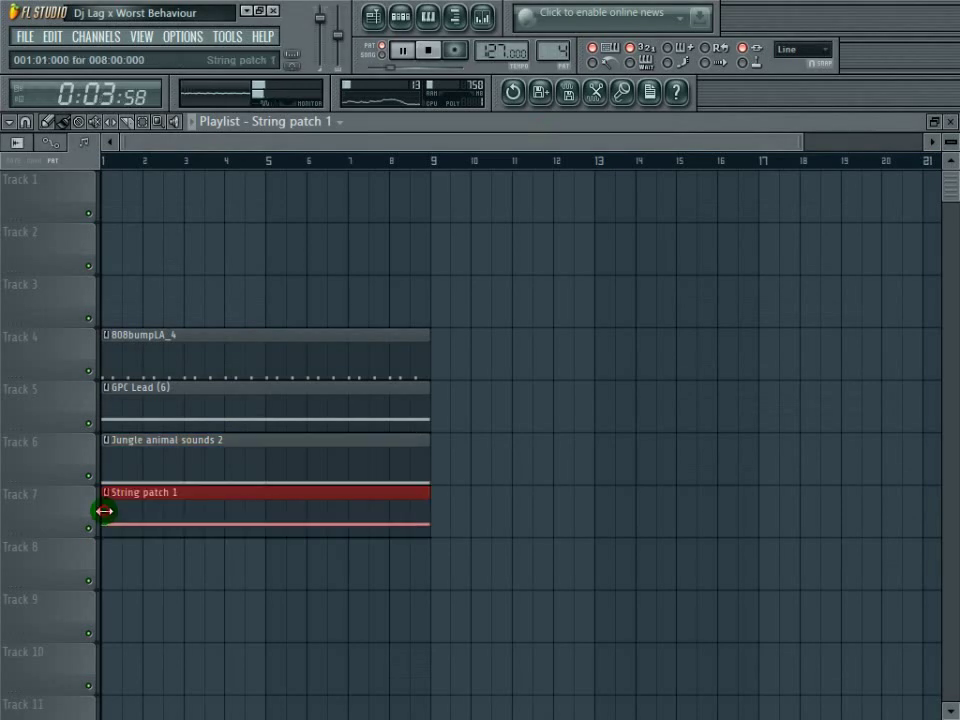
# Step: Switch playback to song mode and place the C-Wsh_Clp3 pattern at bar 1 on Track 3
pyautogui.click(383, 50)
pyautogui.click(324, 124)
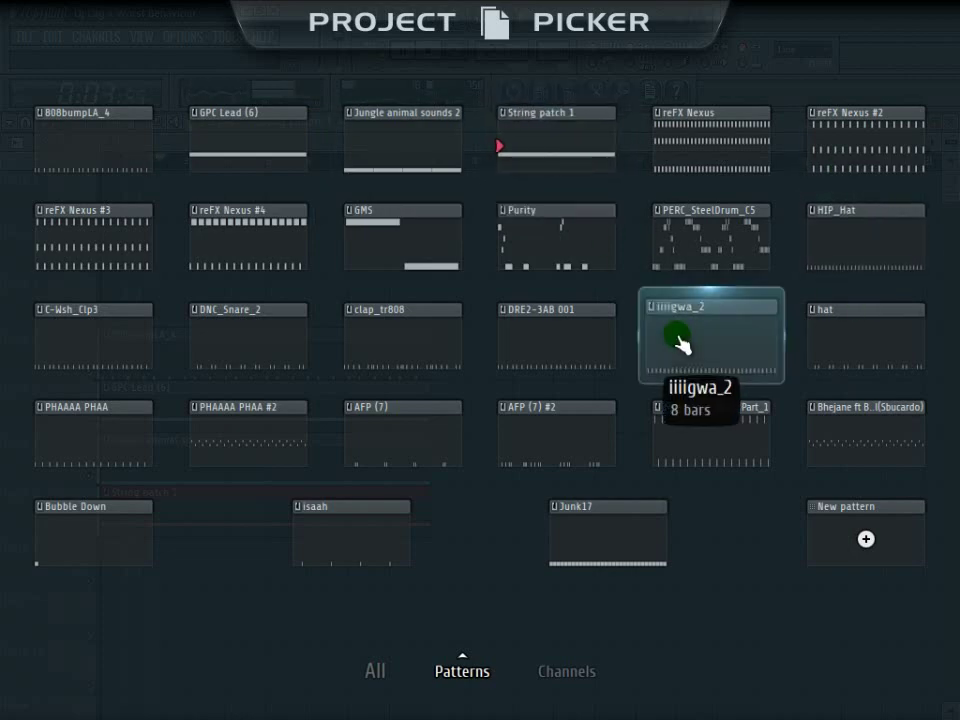
pyautogui.moveTo(108, 345); pyautogui.dragTo(101, 560)
pyautogui.moveTo(252, 560); pyautogui.dragTo(251, 281)
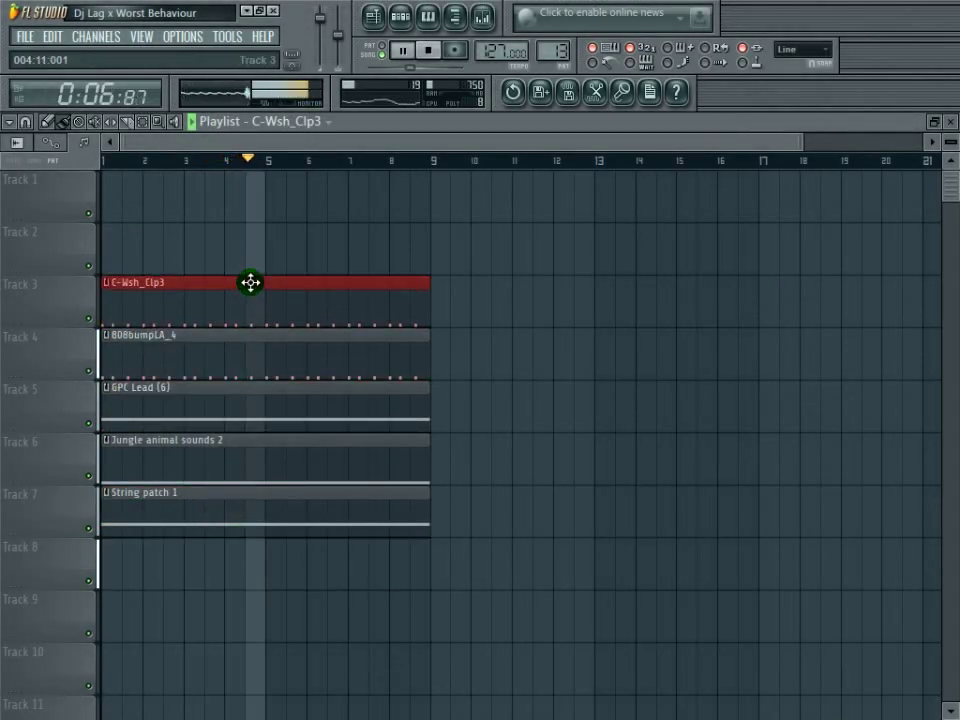
# Step: Select the five clips on Tracks 3 to 7 and duplicate them end to end eight times, up to bar 73
pyautogui.moveTo(463, 281)
pyautogui.mouseDown()
pyautogui.moveTo(138, 528)
pyautogui.moveTo(131, 512)
pyautogui.mouseUp()
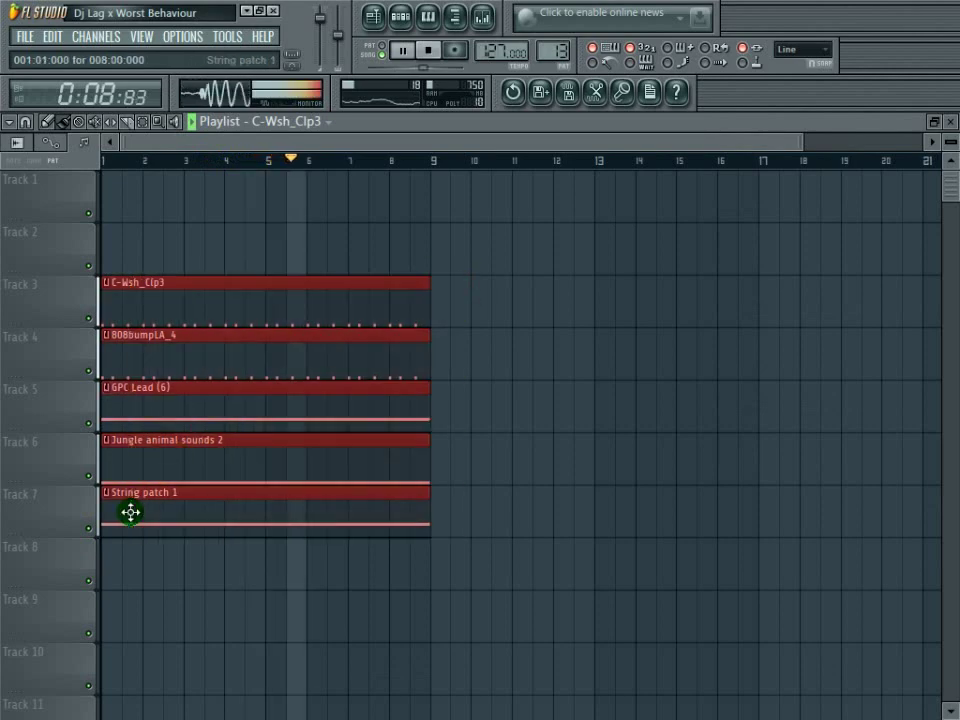
pyautogui.hotkey('ctrl', 'b')
pyautogui.hotkey('ctrl', 'b')
pyautogui.hotkey('ctrl', 'b')
pyautogui.hotkey('ctrl', 'b')
pyautogui.hotkey('ctrl', 'b')
pyautogui.hotkey('ctrl', 'b')
pyautogui.hotkey('ctrl', 'b')
pyautogui.hotkey('ctrl', 'b')
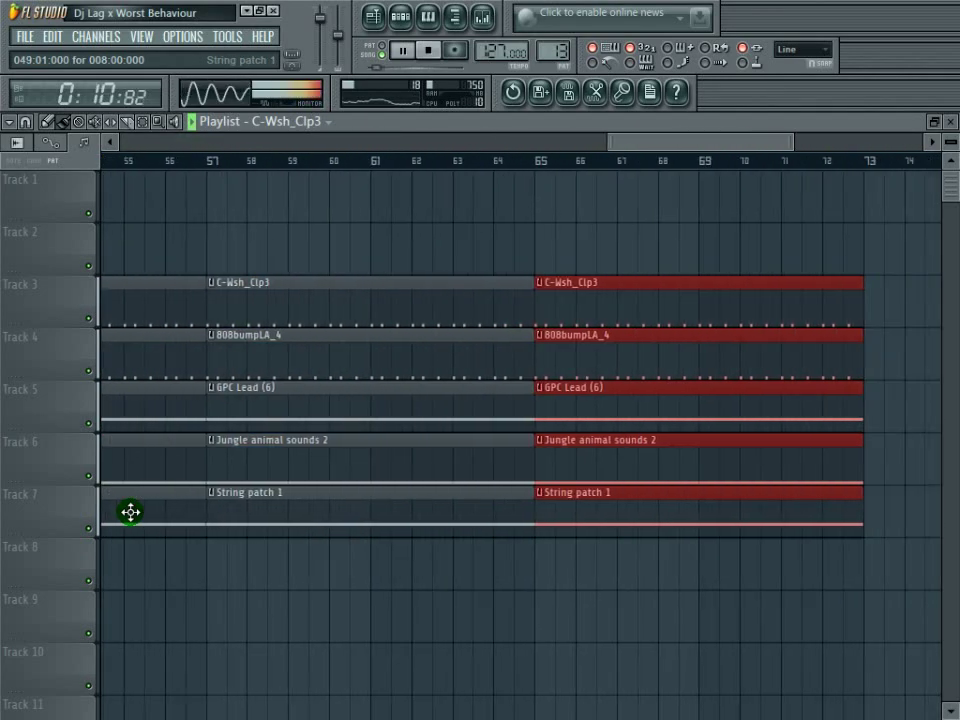
# Step: Shorten the first 808bumpLA_4 clip on Track 4 so it ends at bar 8, and stop playback
pyautogui.moveTo(700, 134); pyautogui.dragTo(396, 144)
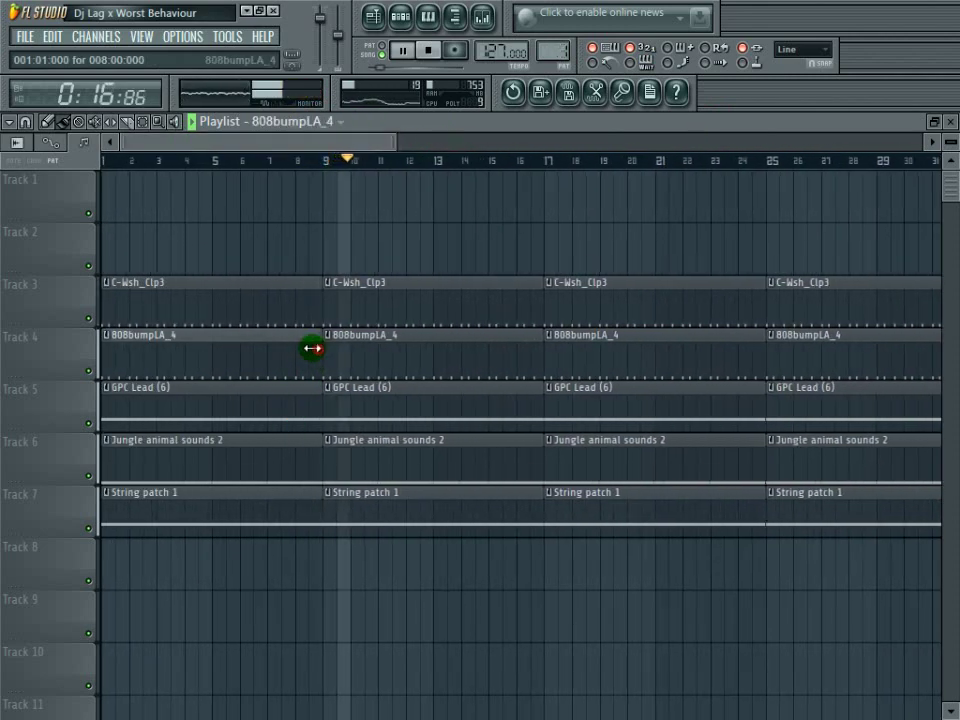
pyautogui.moveTo(317, 348); pyautogui.dragTo(295, 348)
pyautogui.click(426, 48)
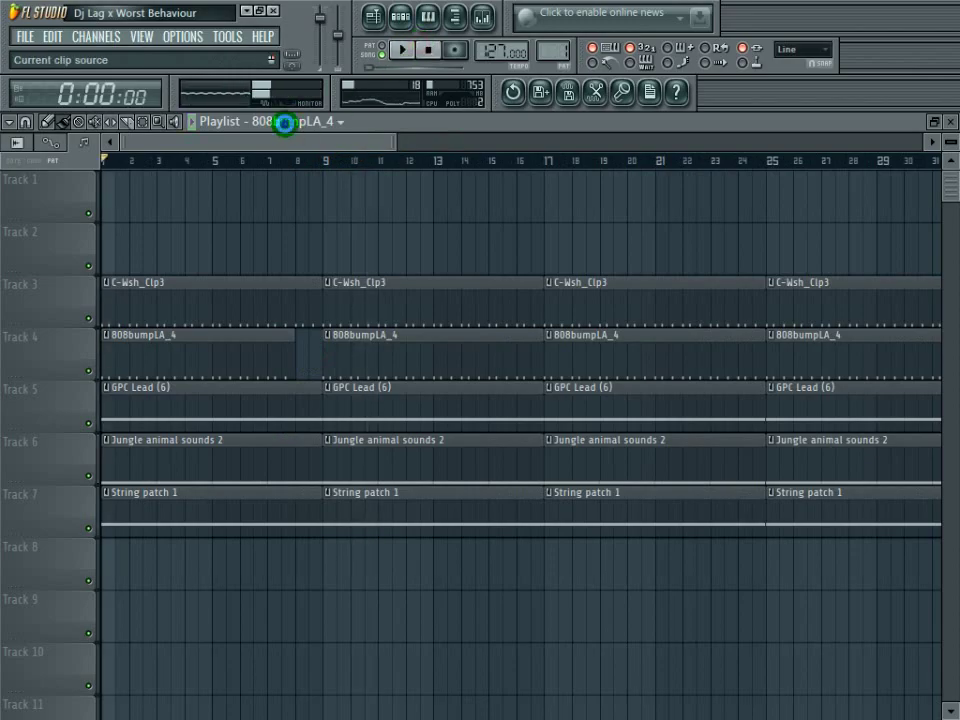
# Step: Fill Track 8 with consecutive reFX Nexus pattern clips from bar 1 to bar 73
pyautogui.click(285, 122)
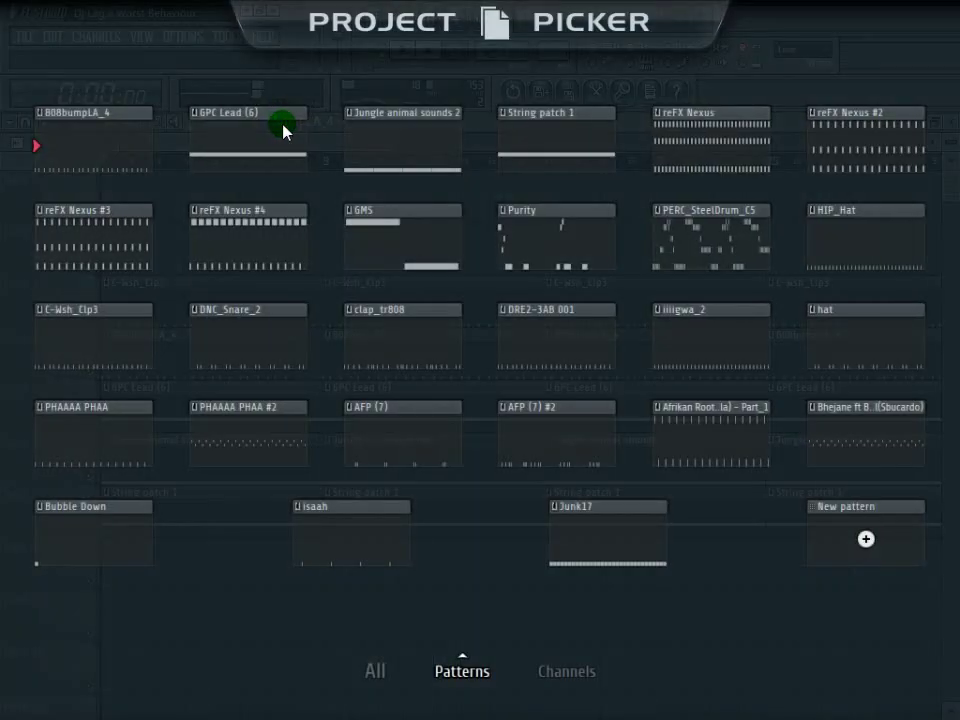
pyautogui.click(704, 148)
pyautogui.moveTo(112, 565)
pyautogui.mouseDown()
pyautogui.moveTo(90, 563)
pyautogui.moveTo(780, 565)
pyautogui.mouseUp()
pyautogui.moveTo(397, 150); pyautogui.dragTo(951, 240)
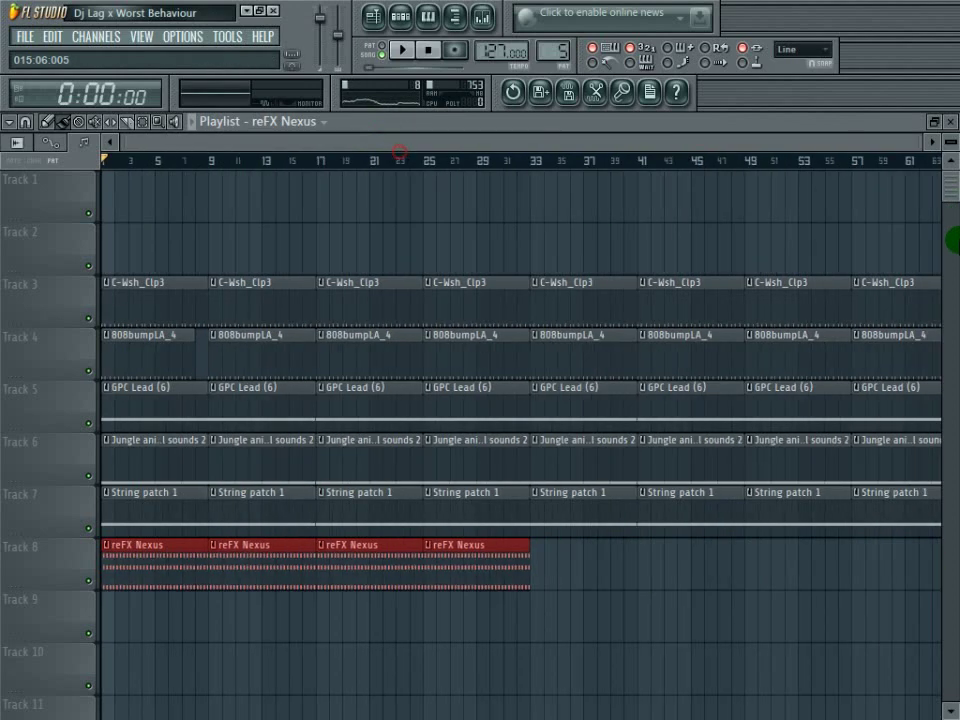
pyautogui.hotkey('ctrl', 'b')
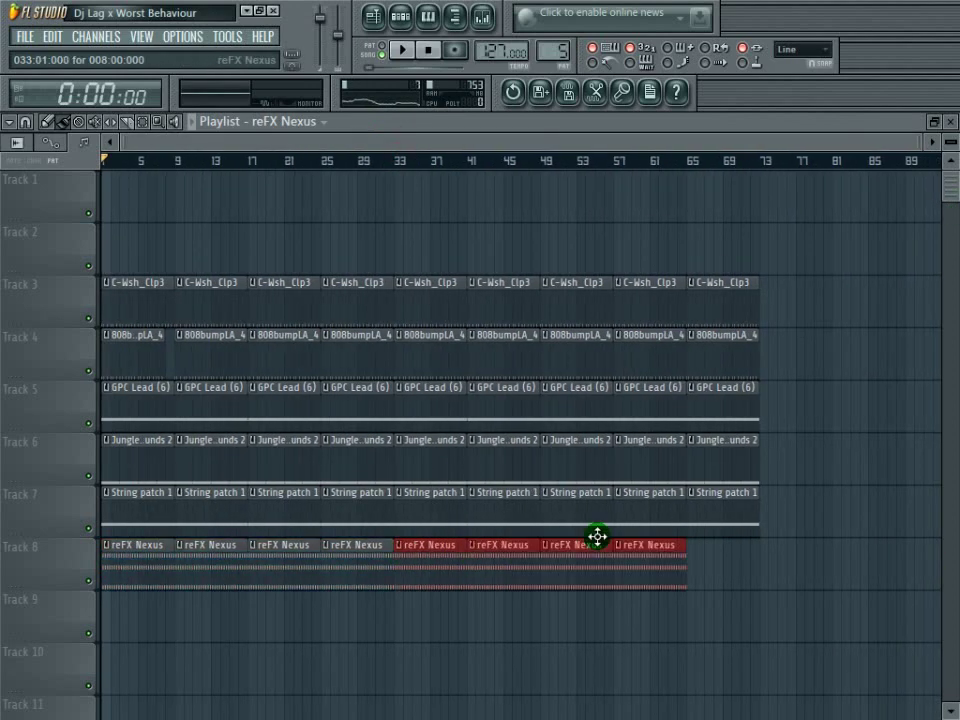
pyautogui.click(692, 566)
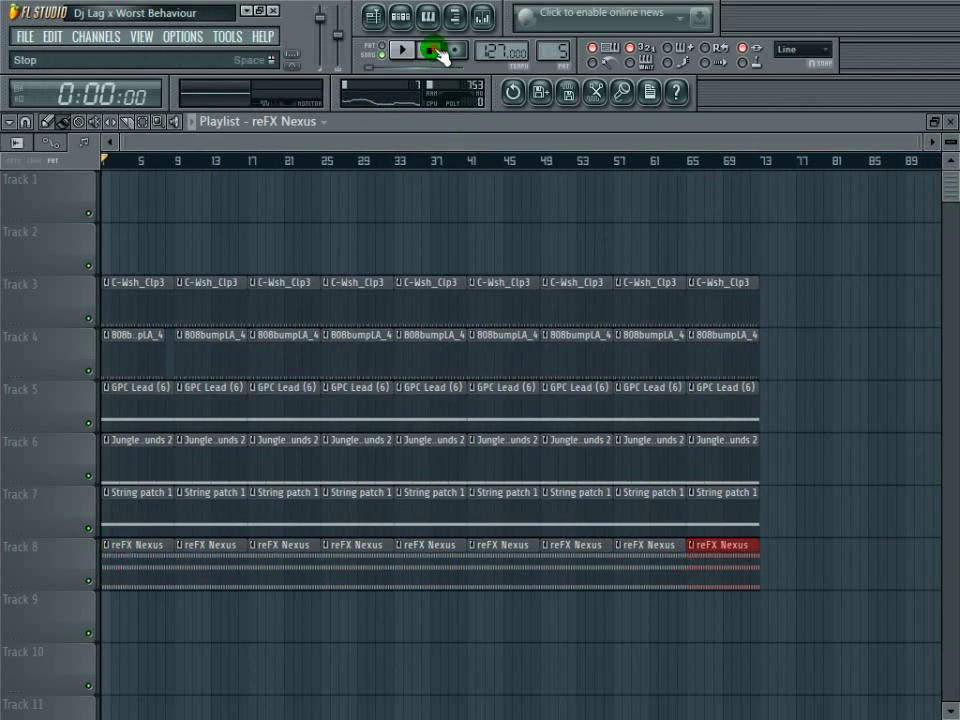
# Step: Open the reFX Nexus channel settings and route the channel to a free mixer track
pyautogui.doubleClick(137, 570)
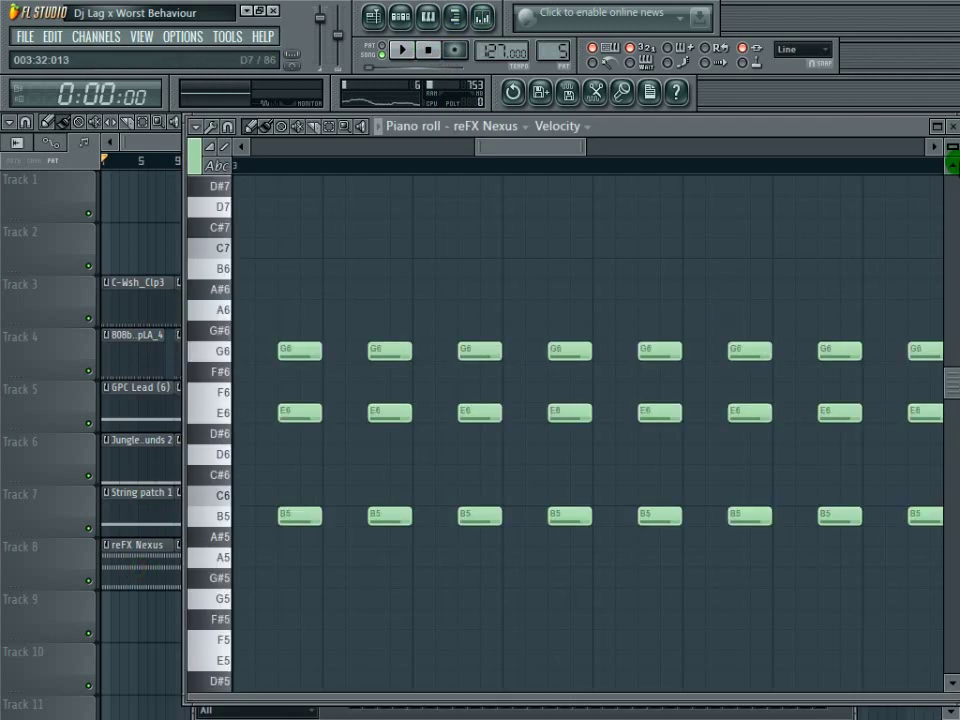
pyautogui.click(954, 129)
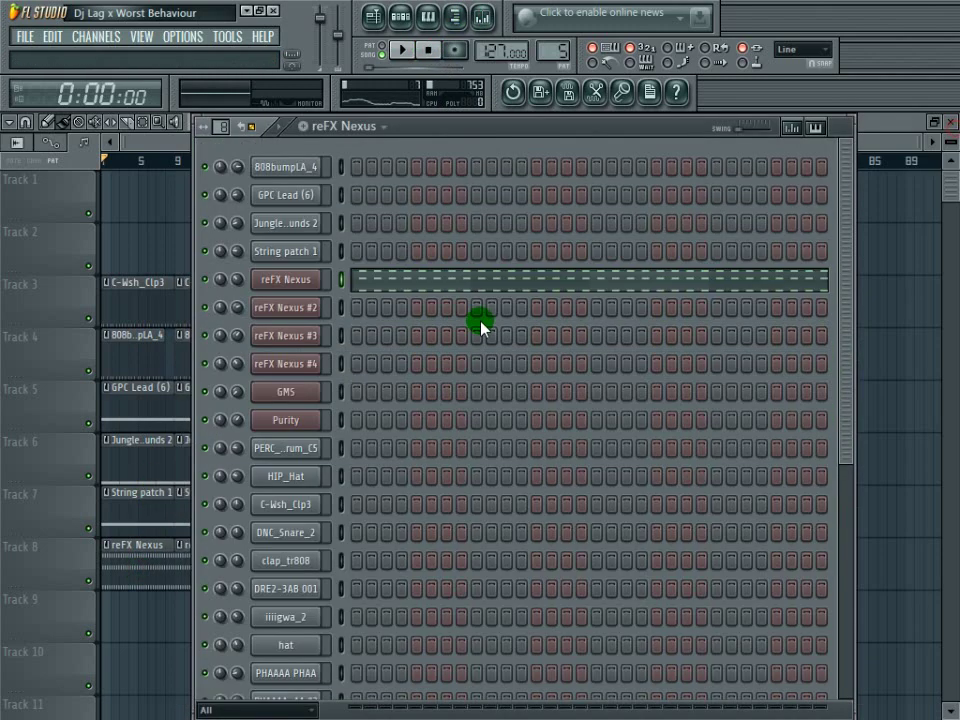
pyautogui.click(285, 280)
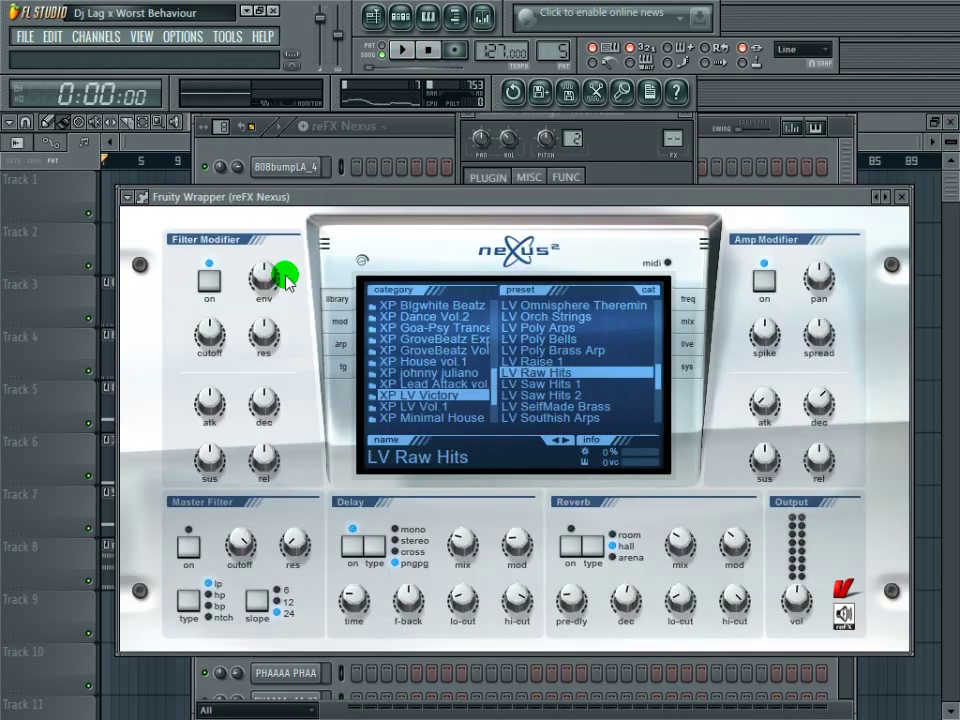
pyautogui.click(472, 122)
pyautogui.click(495, 150)
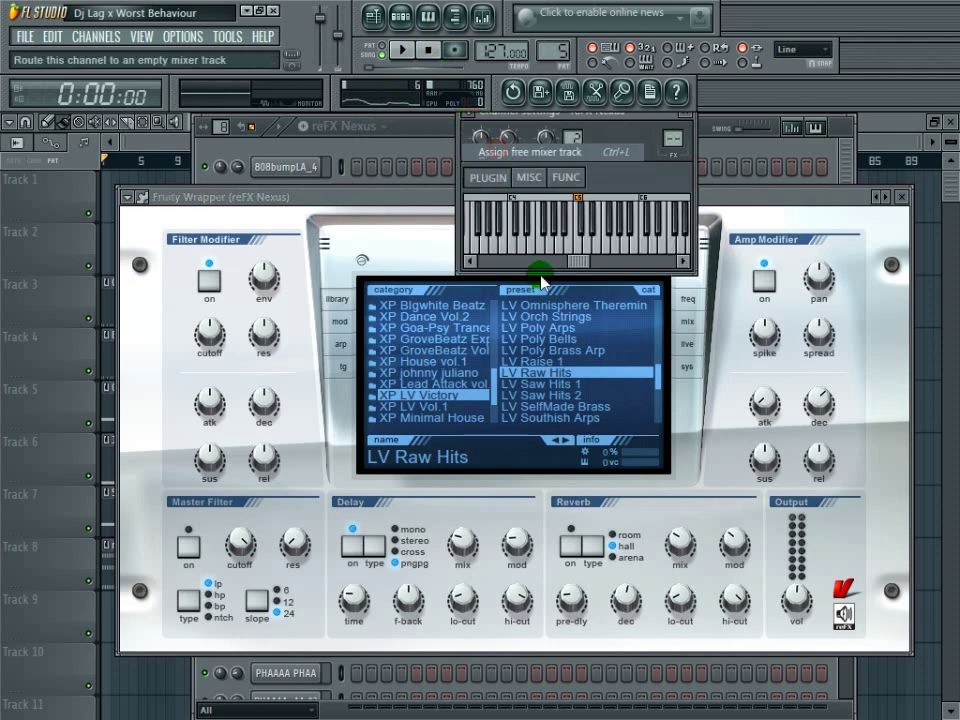
# Step: Create an automation clip for the volume of the reFX Nexus mixer track and close the mixer
pyautogui.rightClick(462, 360)
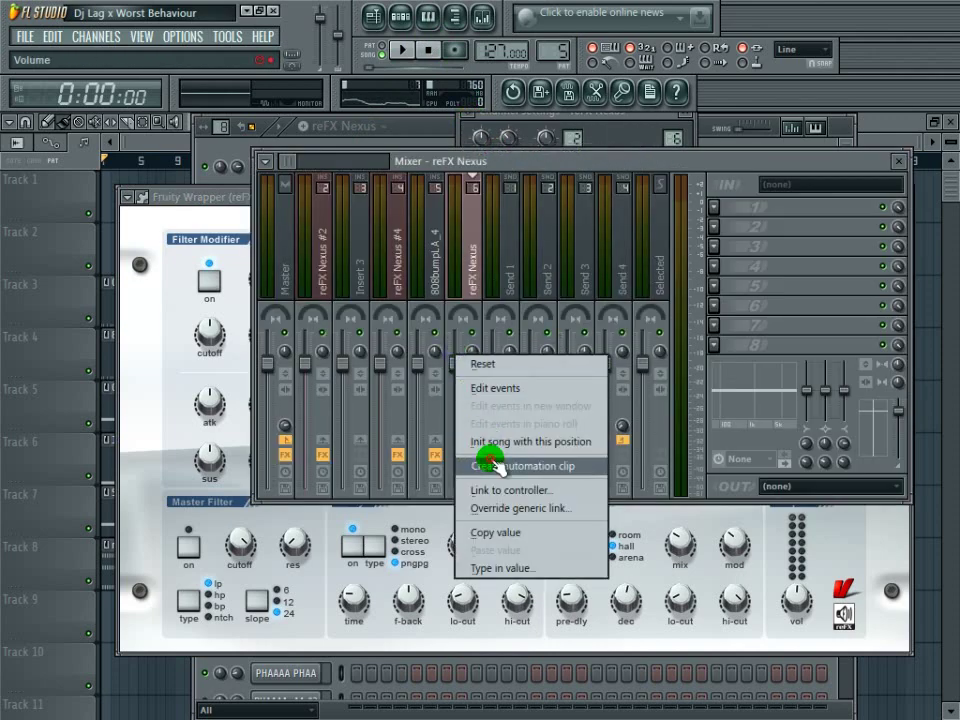
pyautogui.click(489, 462)
pyautogui.click(884, 142)
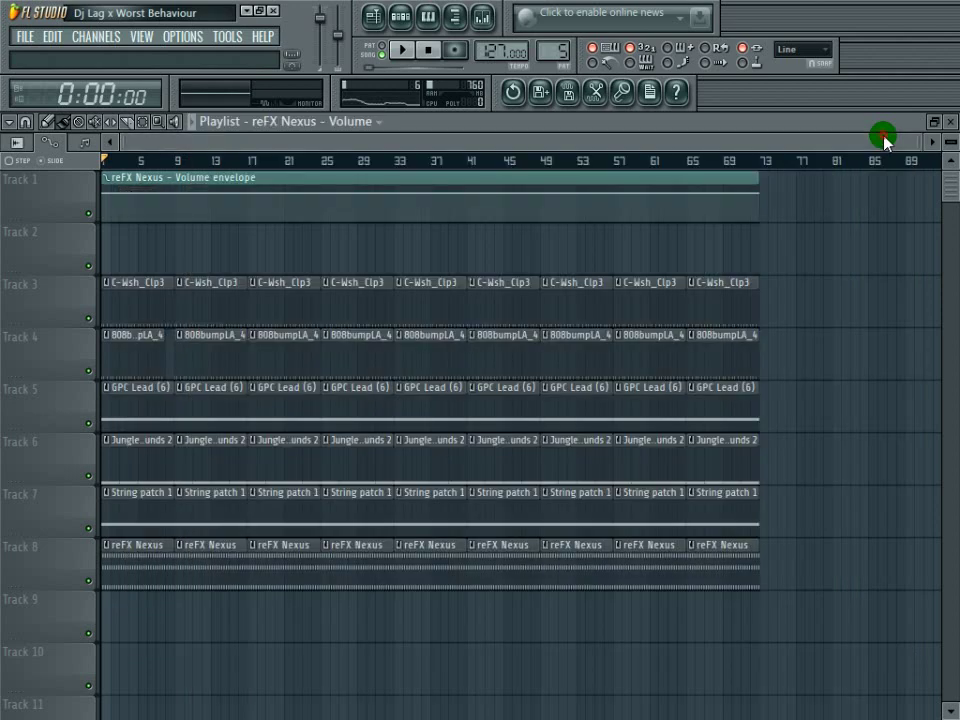
# Step: Move the reFX Nexus volume envelope to Track 9 and shape a fade-in from 0% at bar 1 up to bar 9
pyautogui.click(401, 52)
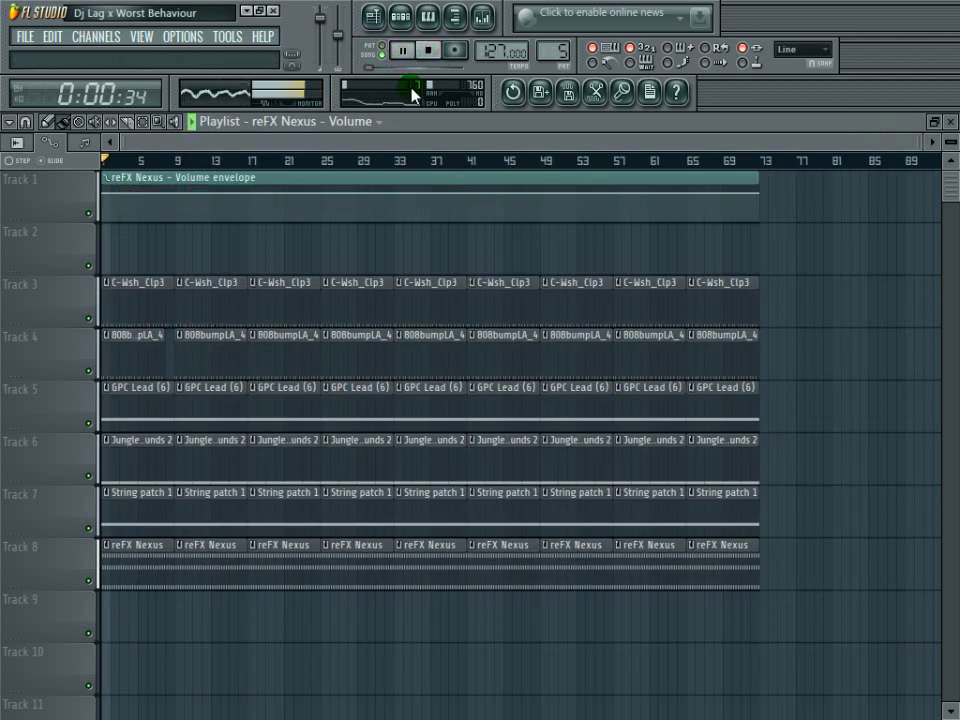
pyautogui.moveTo(445, 172); pyautogui.dragTo(386, 621)
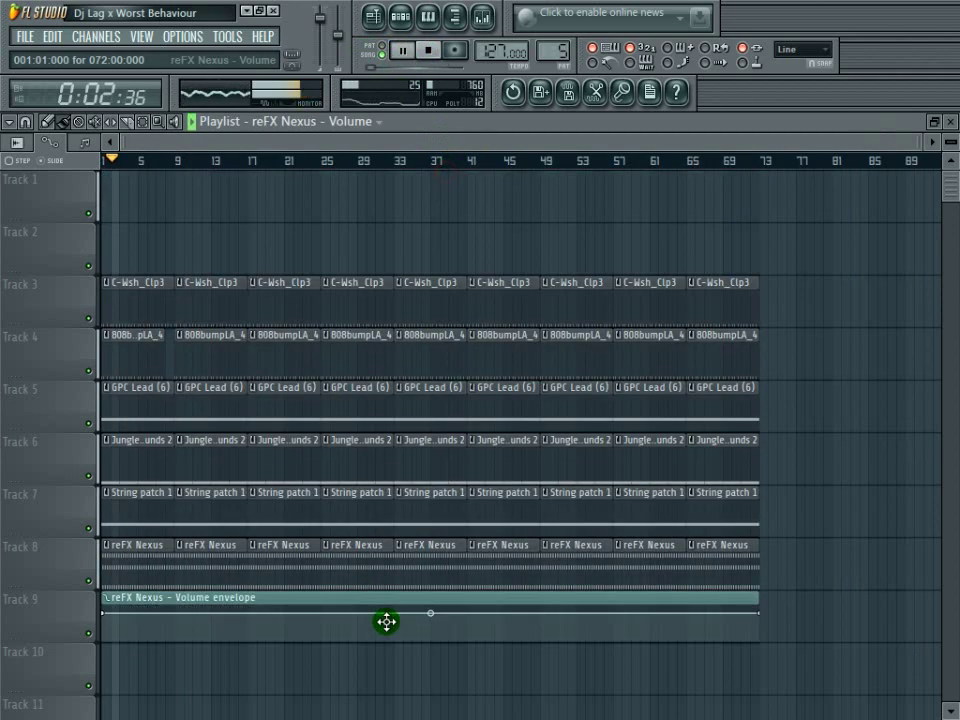
pyautogui.moveTo(931, 145); pyautogui.dragTo(470, 165)
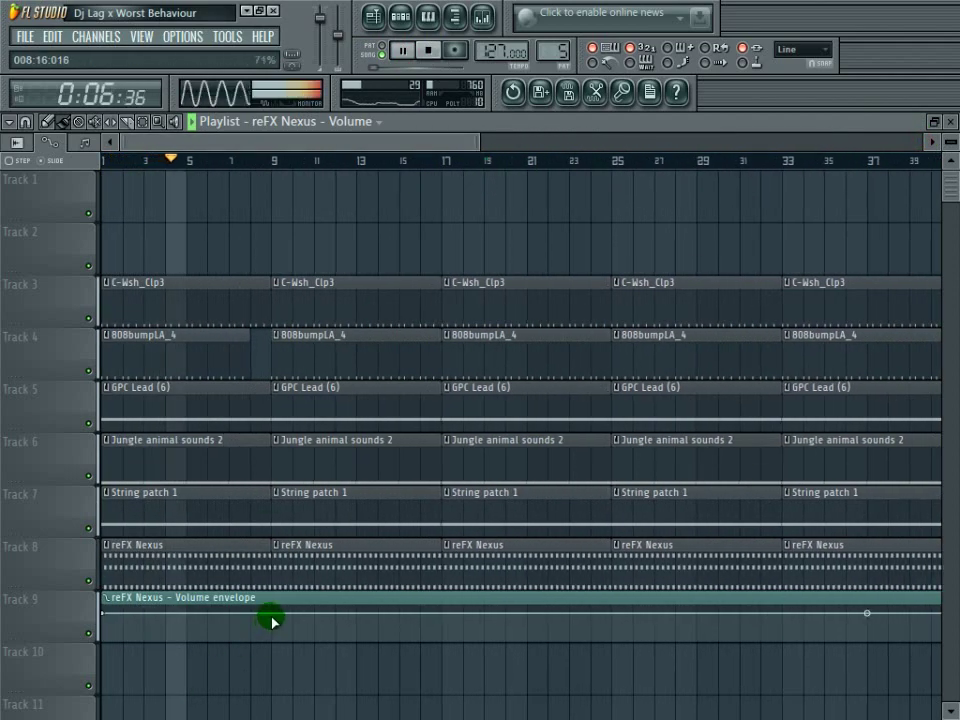
pyautogui.moveTo(104, 614); pyautogui.dragTo(90, 690)
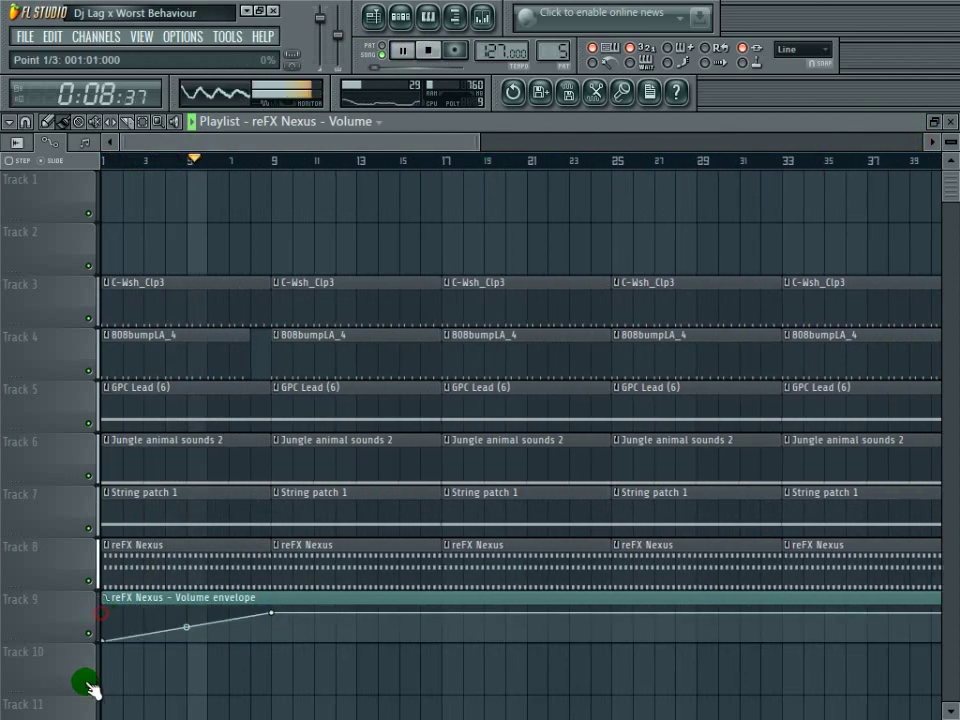
# Step: Place the clap_tr808 pattern on Track 10 and the PHAAAA PHAA #2 pattern on Track 11, both at bar 9
pyautogui.click(352, 122)
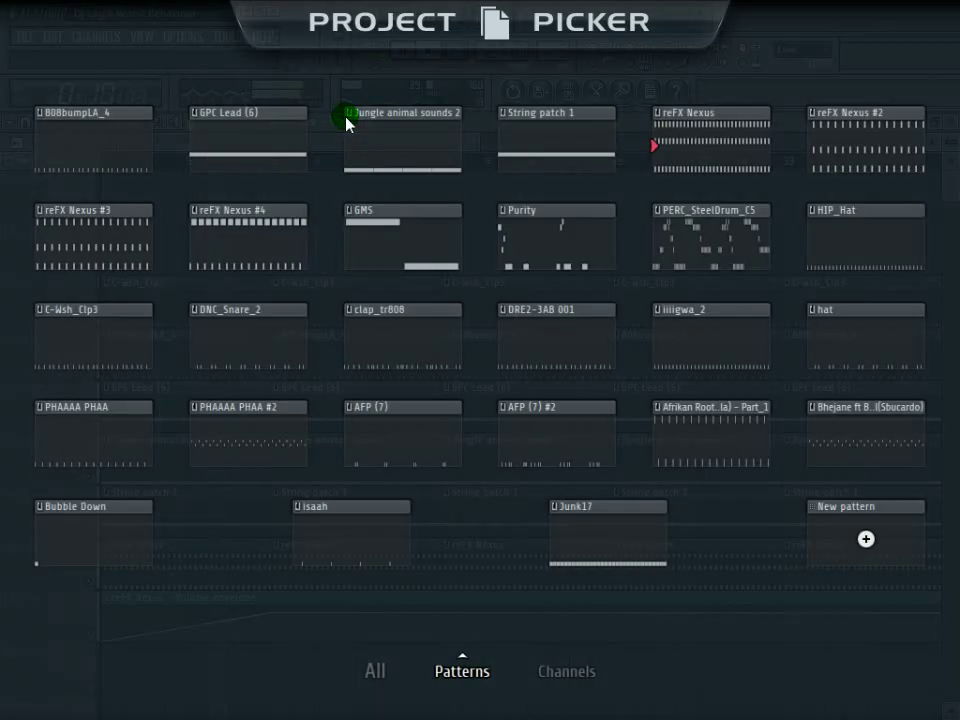
pyautogui.moveTo(411, 336); pyautogui.dragTo(276, 394)
pyautogui.click(318, 122)
pyautogui.click(232, 452)
pyautogui.moveTo(280, 473); pyautogui.dragTo(392, 444)
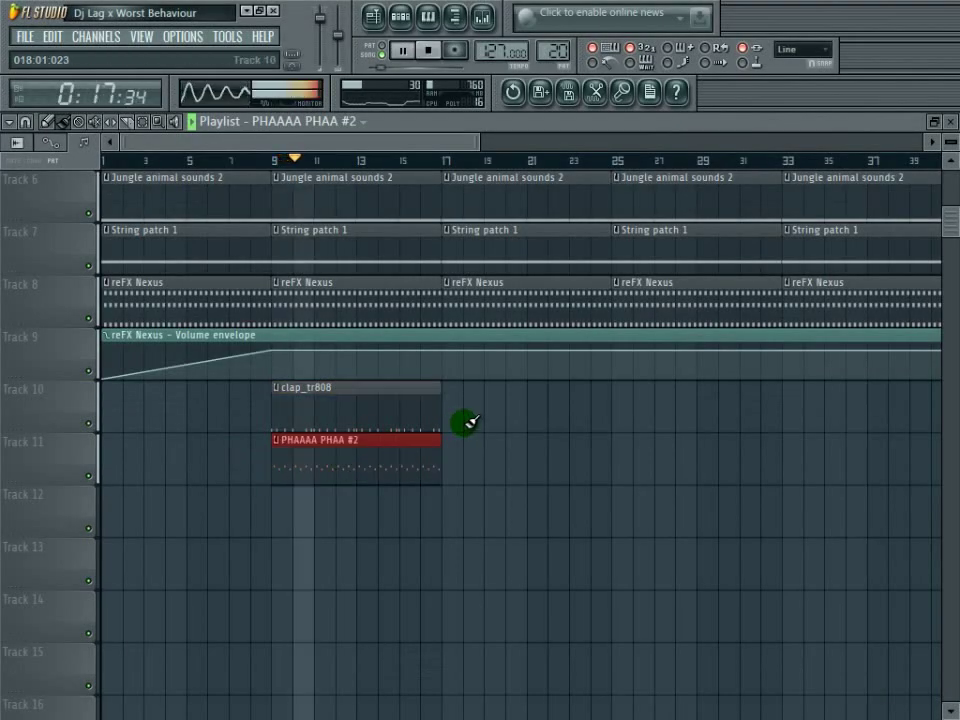
# Step: Set the PHAAAA PHAA #2 channel's volume to about 38% in the step sequencer
pyautogui.click(400, 17)
pyautogui.click(253, 456)
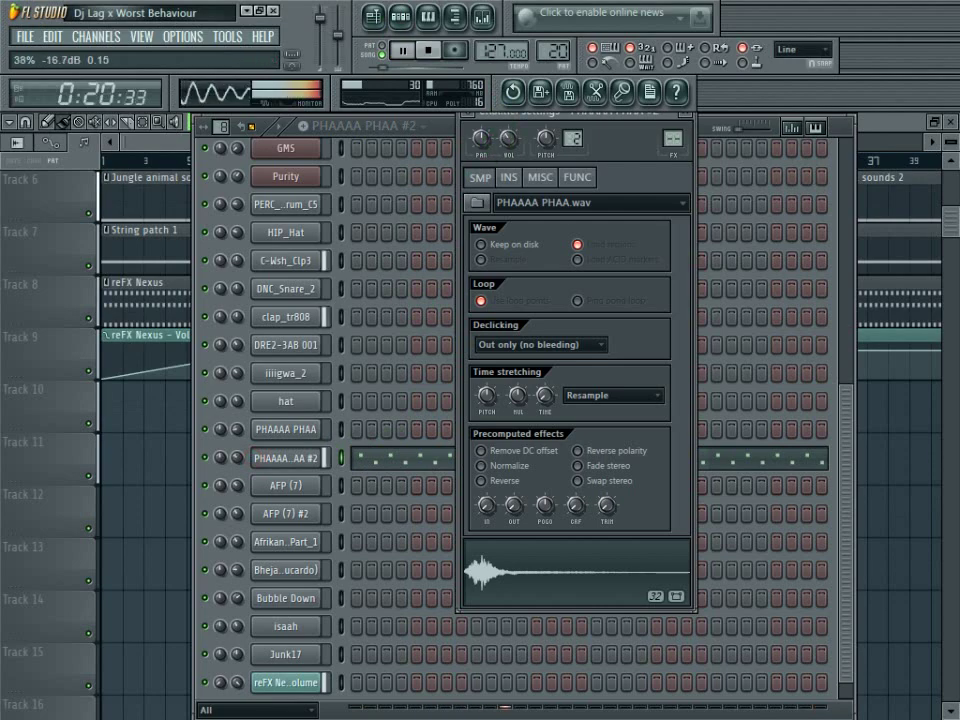
pyautogui.click(847, 125)
# Step: Duplicate the clap_tr808 and PHAAAA PHAA #2 clips end to end up to bar 73, and delete the clap_tr808 clip at bar 17
pyautogui.moveTo(482, 142); pyautogui.dragTo(903, 142)
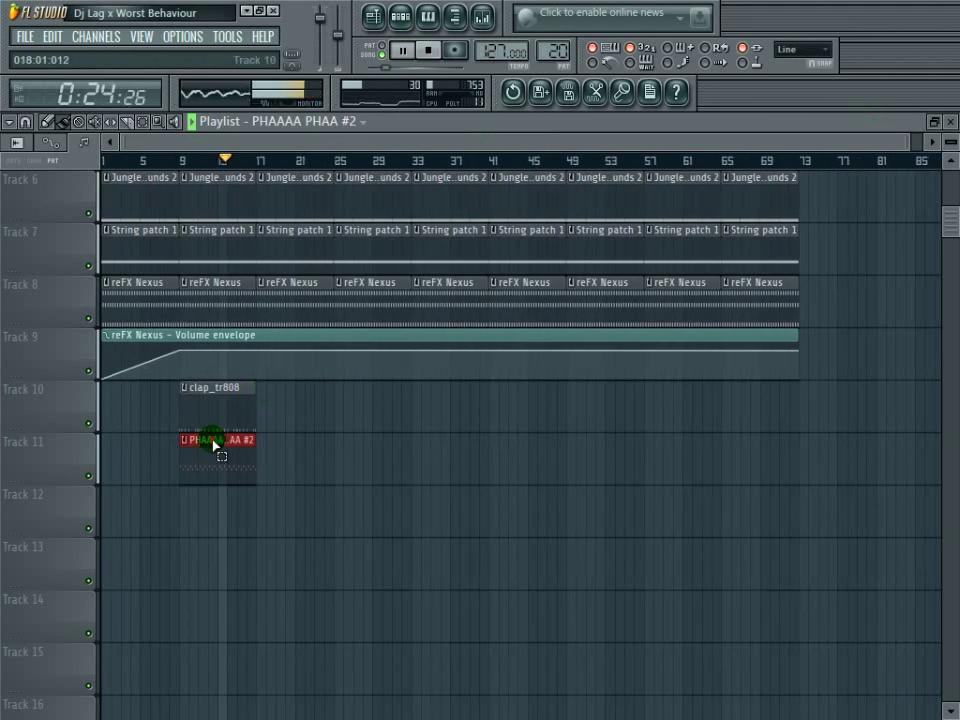
pyautogui.hotkey('ctrl', 'b')
pyautogui.hotkey('ctrl', 'b')
pyautogui.hotkey('ctrl', 'b')
pyautogui.hotkey('ctrl', 'b')
pyautogui.hotkey('ctrl', 'b')
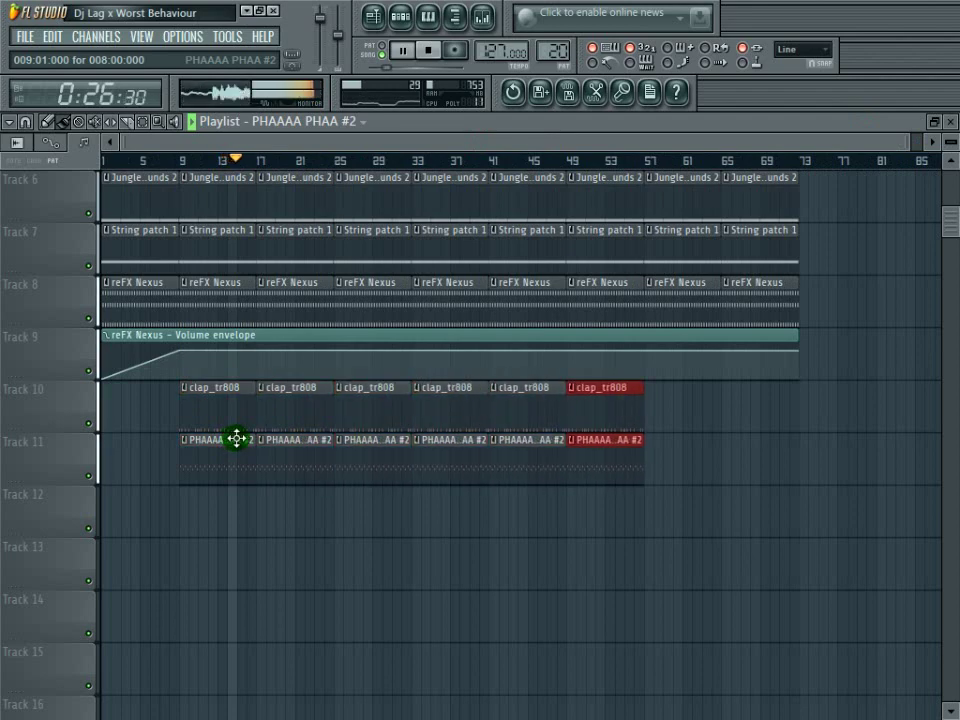
pyautogui.hotkey('ctrl', 'b')
pyautogui.hotkey('ctrl', 'b')
pyautogui.rightClick(305, 413)
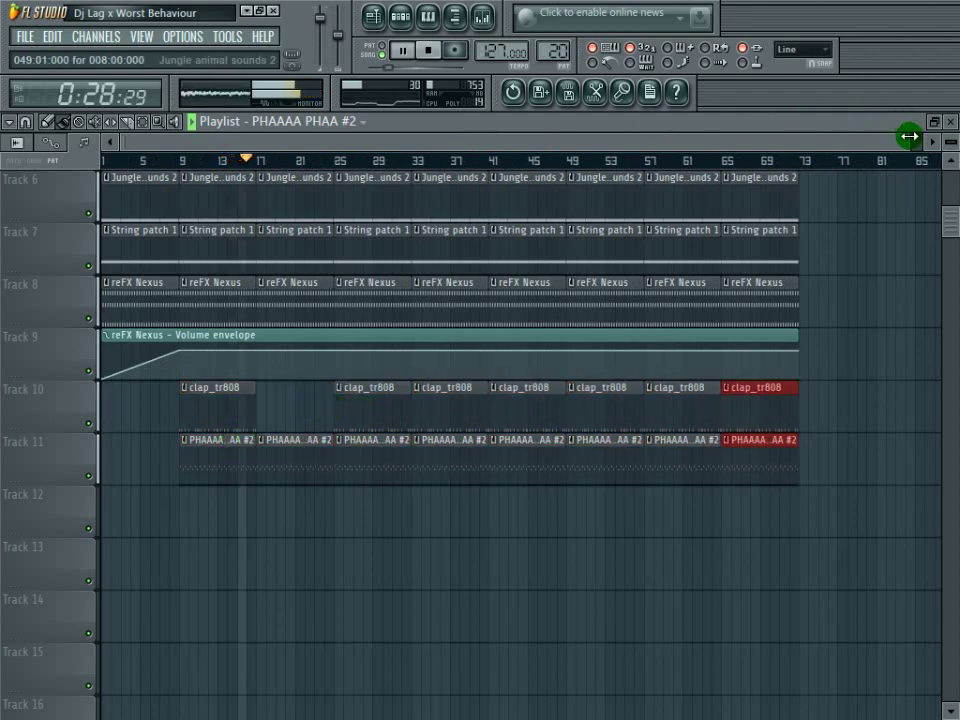
# Step: Delete the PHAAAA PHAA #2 clip at bar 17 on Track 11 and place a clap_tr808 clip at bar 17 on Track 10
pyautogui.moveTo(909, 136); pyautogui.dragTo(561, 146)
pyautogui.rightClick(498, 456)
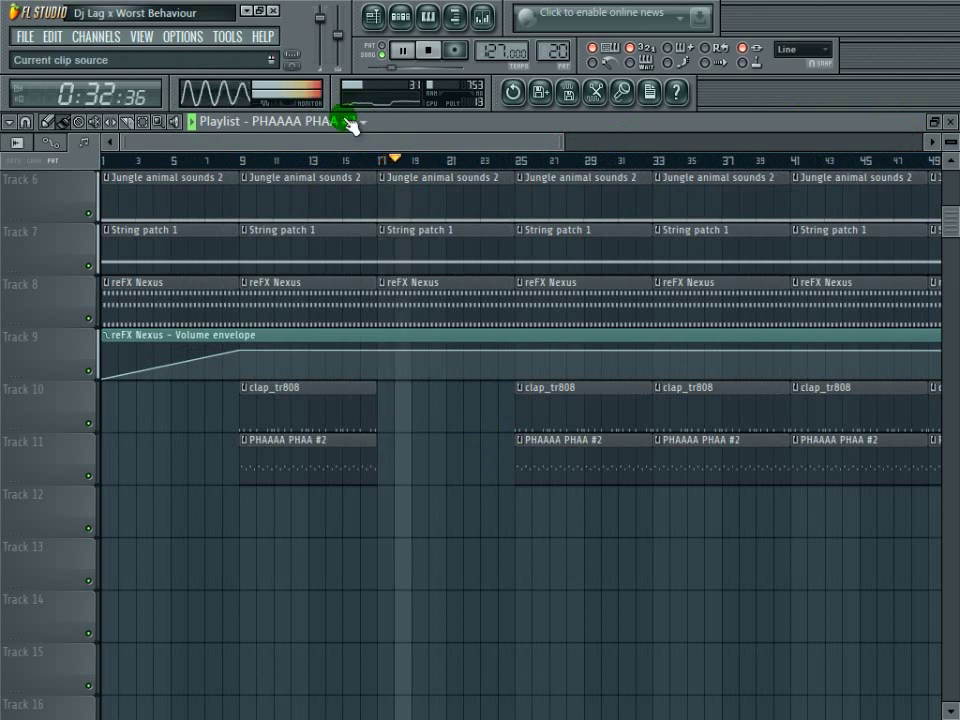
pyautogui.click(383, 401)
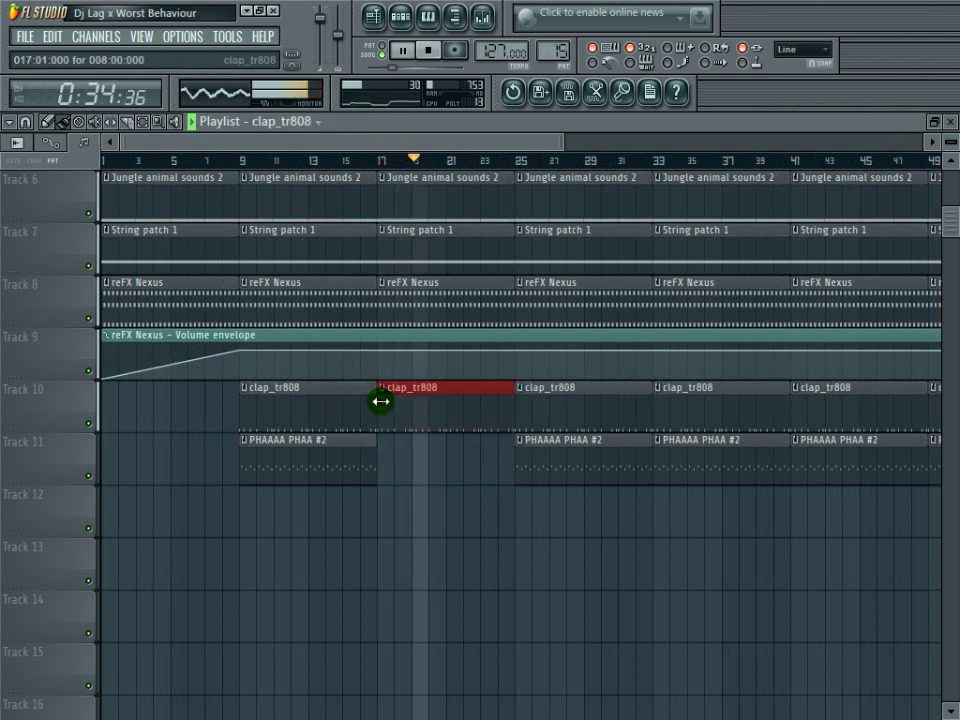
pyautogui.click(322, 122)
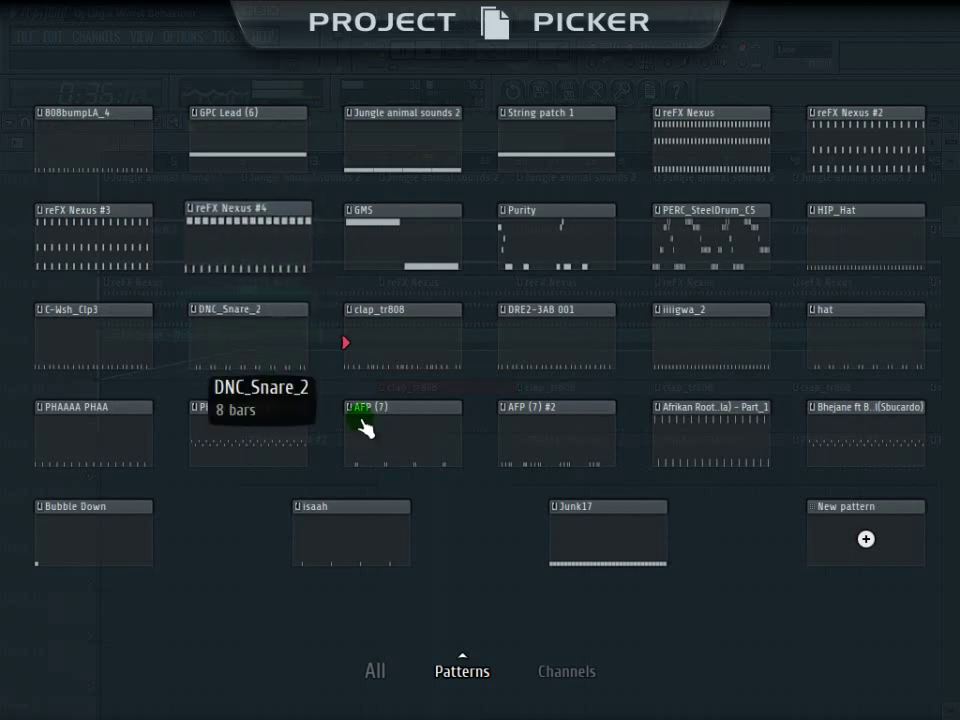
pyautogui.click(713, 428)
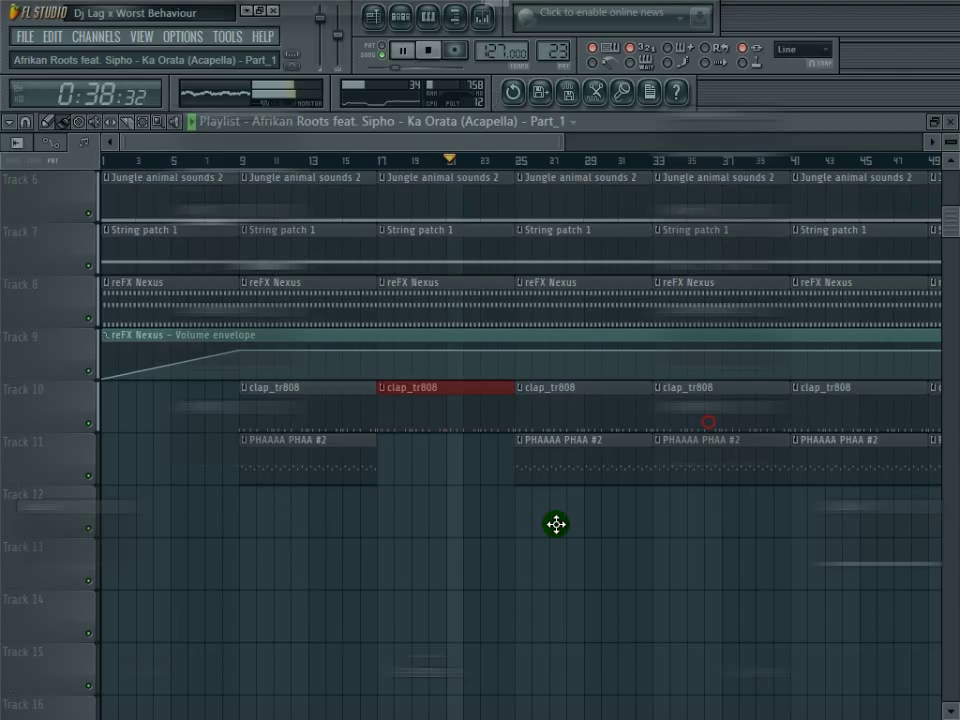
pyautogui.click(520, 493)
pyautogui.rightClick(640, 500)
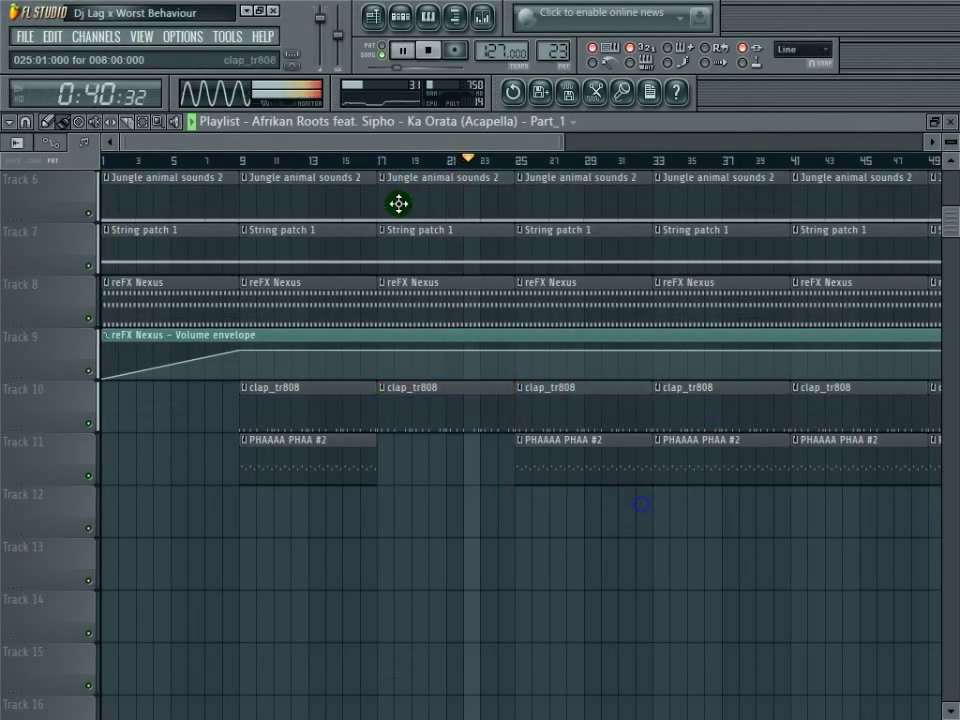
# Step: Place the AFP (7) #2 pattern on Track 12 at bar 25
pyautogui.click(402, 121)
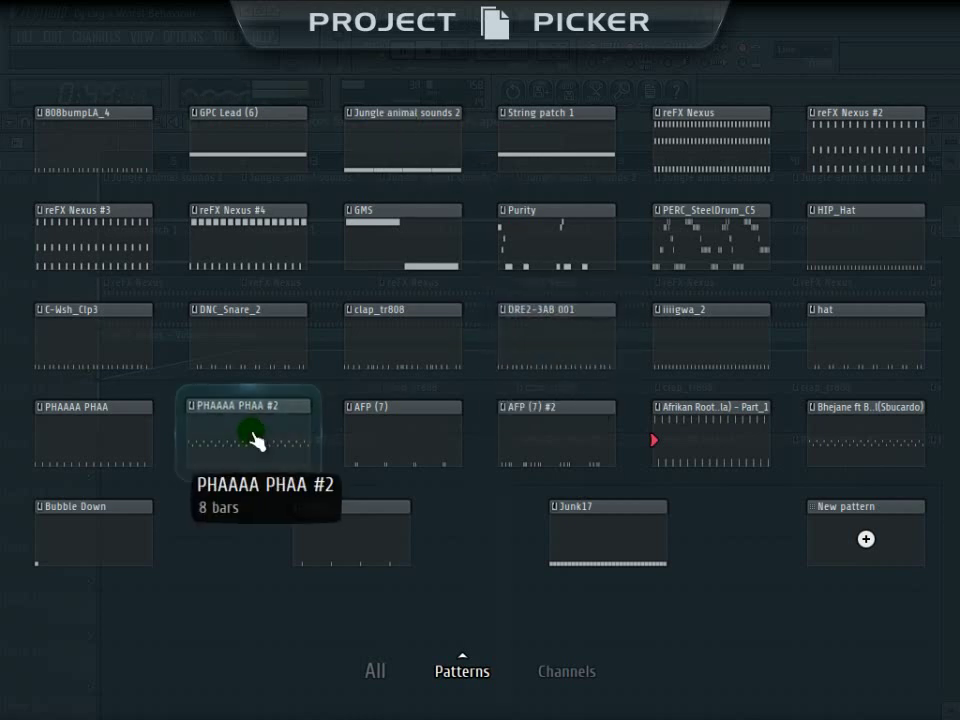
pyautogui.click(548, 440)
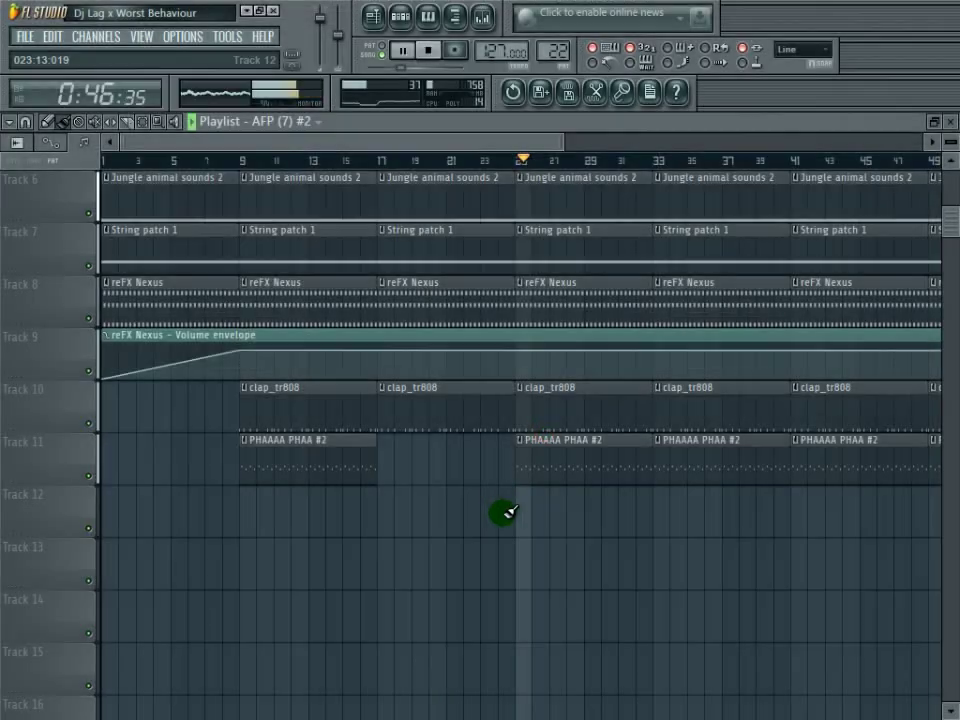
pyautogui.click(519, 510)
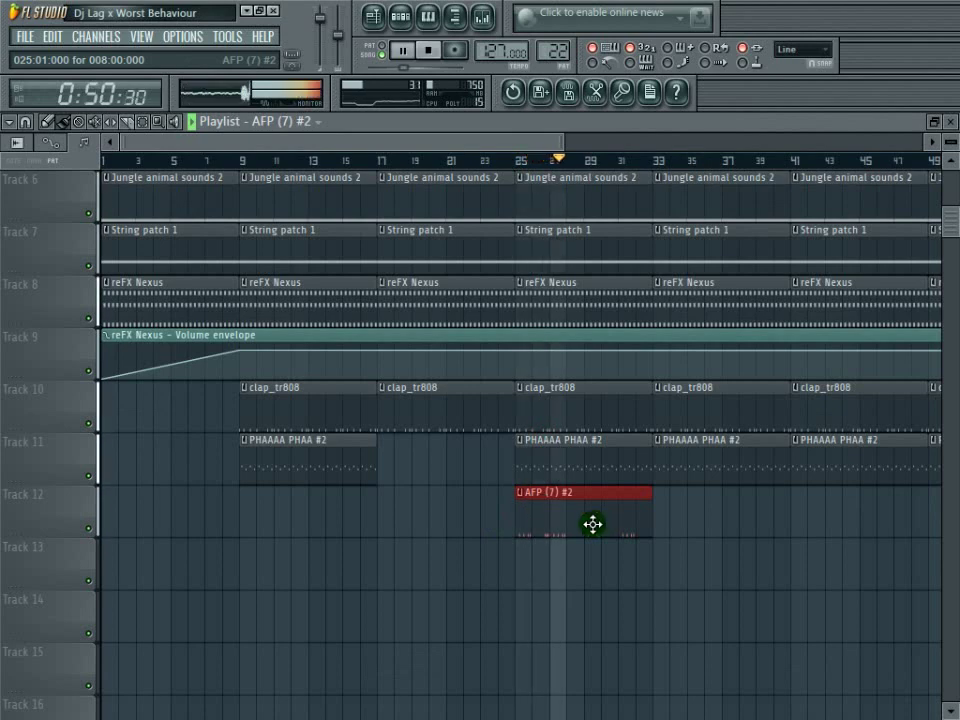
# Step: Duplicate the AFP (7) #2 clip end to end up to bar 73, and delete the Track 11 and Track 12 clips at bar 33
pyautogui.moveTo(563, 142); pyautogui.dragTo(930, 196)
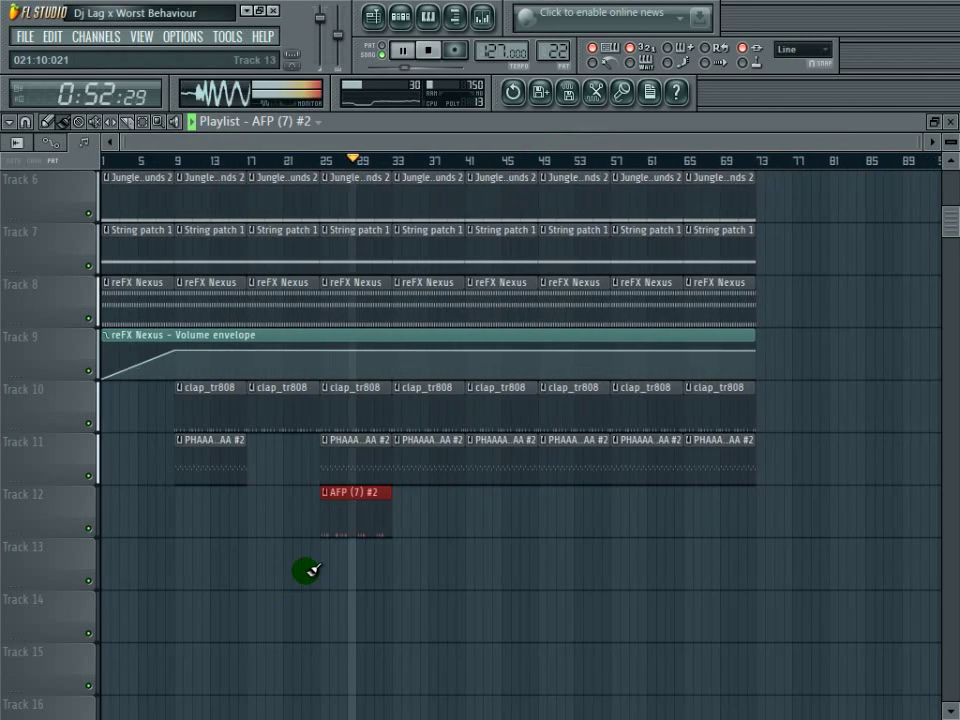
pyautogui.keyDown('ctrl'); pyautogui.click(376, 516); pyautogui.keyUp('ctrl')
pyautogui.hotkey('ctrl', 'b')
pyautogui.hotkey('ctrl', 'b')
pyautogui.hotkey('ctrl', 'b')
pyautogui.hotkey('ctrl', 'b')
pyautogui.hotkey('ctrl', 'b')
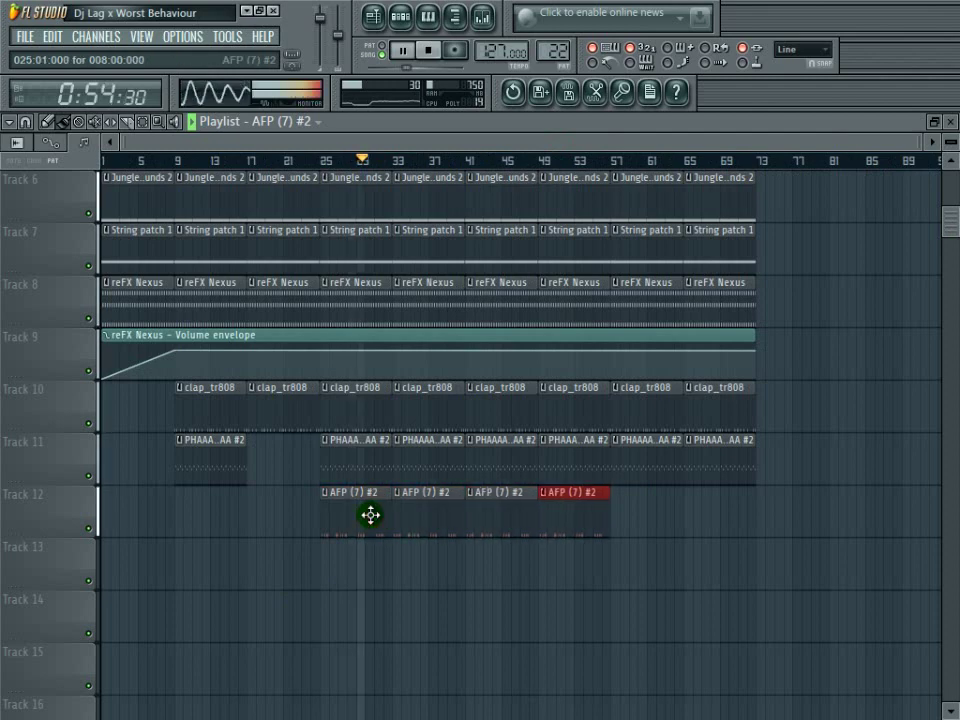
pyautogui.rightClick(422, 462)
pyautogui.rightClick(422, 497)
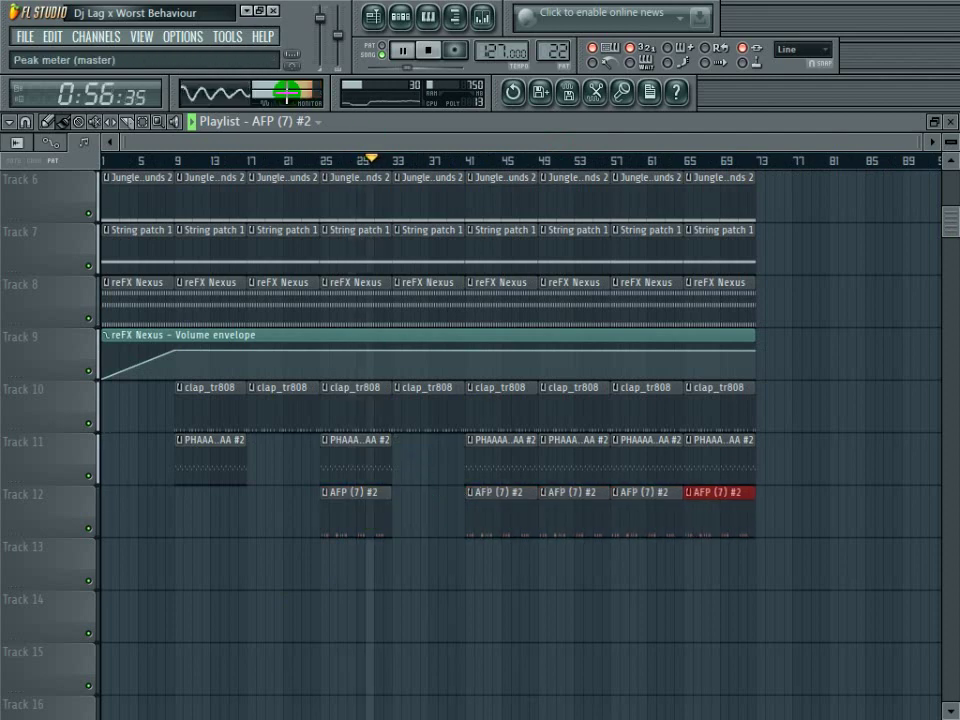
# Step: Fill Track 13 with the Bhejane - Umaka Girl(Sbucardo) pattern from bar 41 to bar 73
pyautogui.click(289, 126)
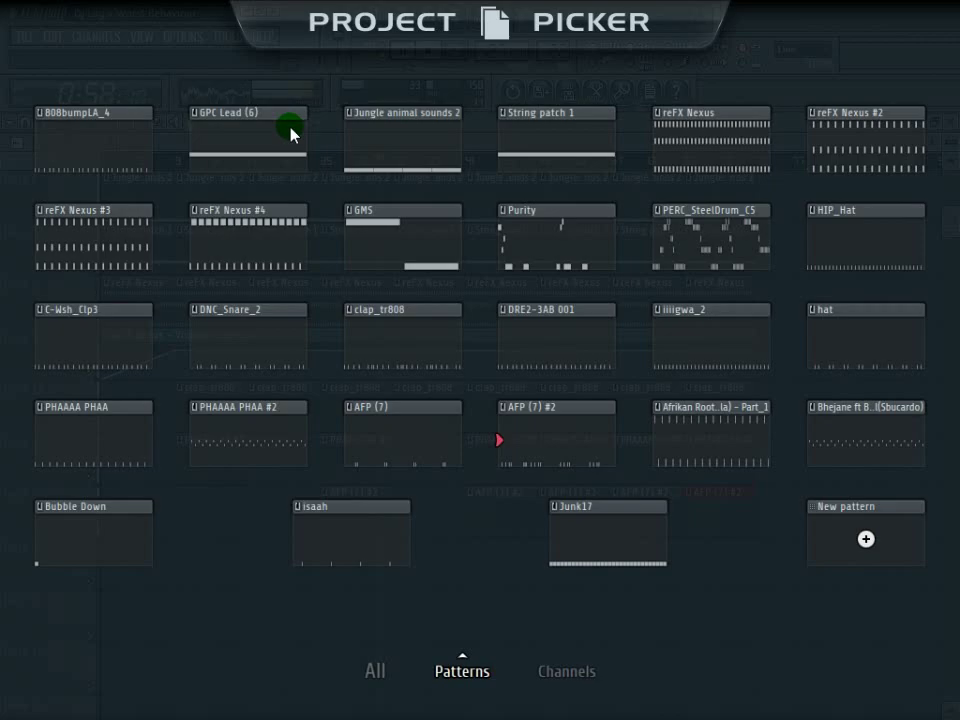
pyautogui.click(840, 447)
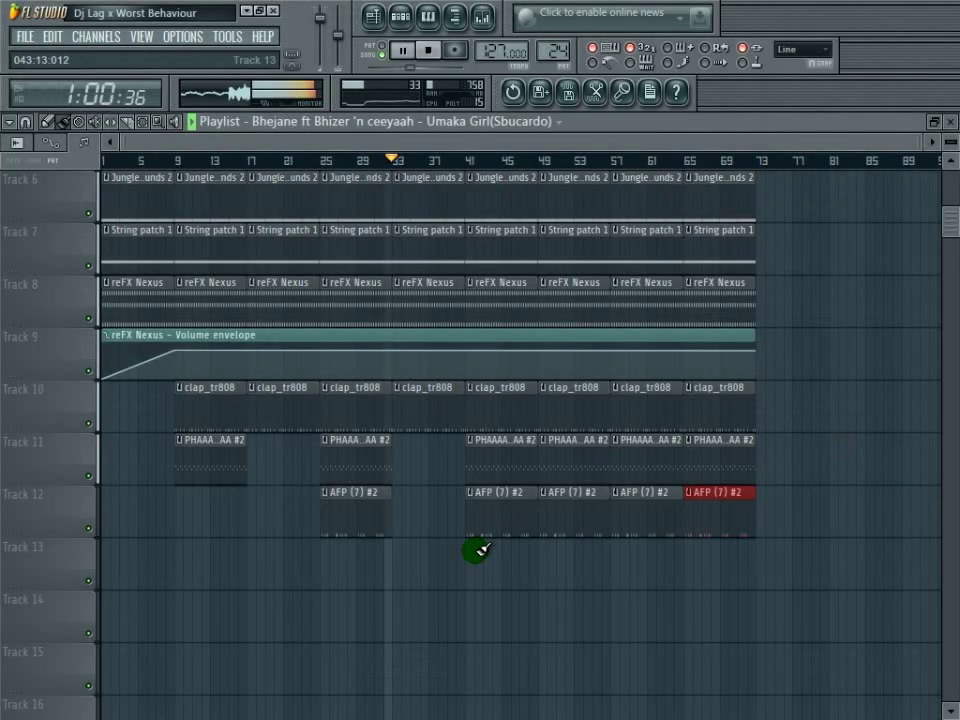
pyautogui.moveTo(474, 553); pyautogui.dragTo(722, 554)
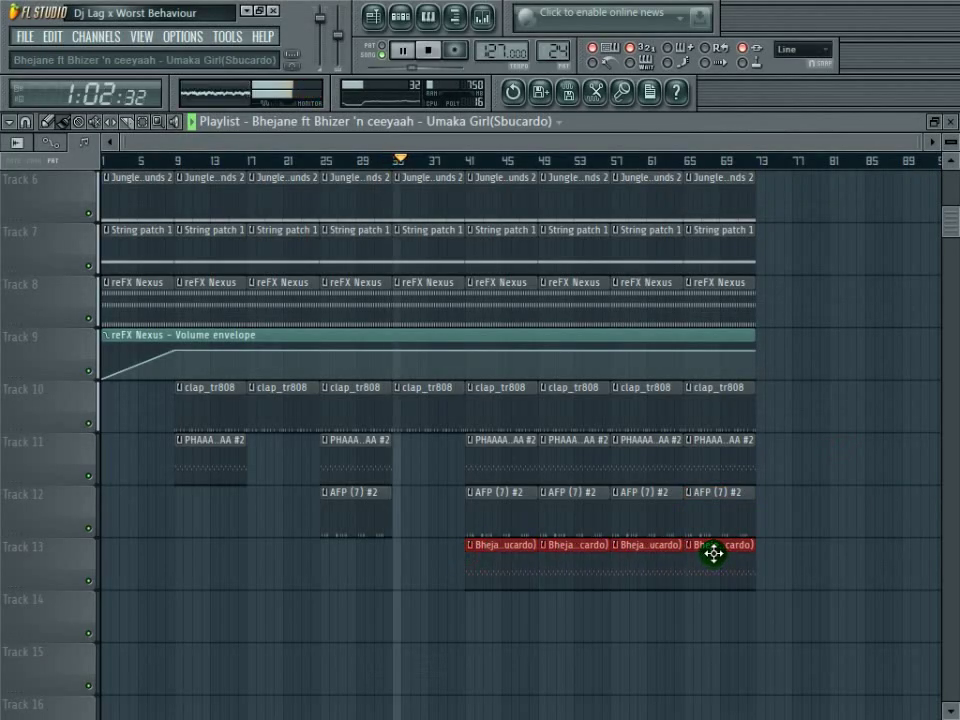
# Step: Delete the clips on Tracks 11, 12 and 13 at bar 49 and at bar 65
pyautogui.rightClick(574, 458)
pyautogui.rightClick(583, 520)
pyautogui.rightClick(582, 554)
pyautogui.rightClick(717, 466)
pyautogui.rightClick(720, 521)
pyautogui.rightClick(716, 554)
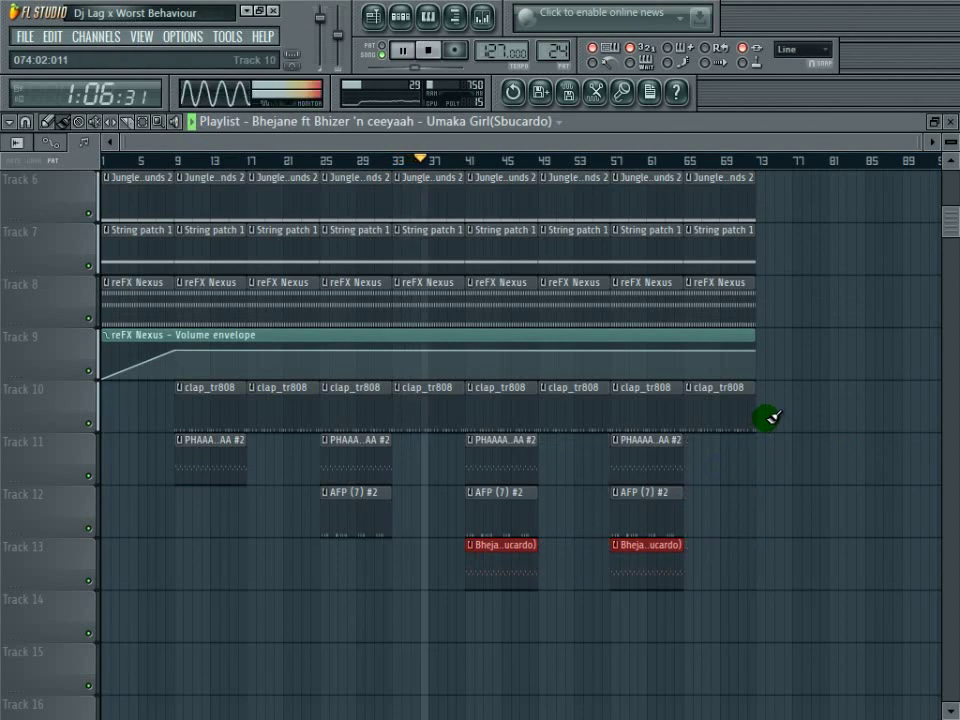
# Step: Shorten the Track 9 volume envelope to about bar 47, and duplicate all pattern clips from bars 57 to 73 four times up to bar 137
pyautogui.moveTo(778, 586); pyautogui.dragTo(514, 598)
pyautogui.scroll(-5, 754, 583)
pyautogui.moveTo(754, 583); pyautogui.dragTo(624, 45)
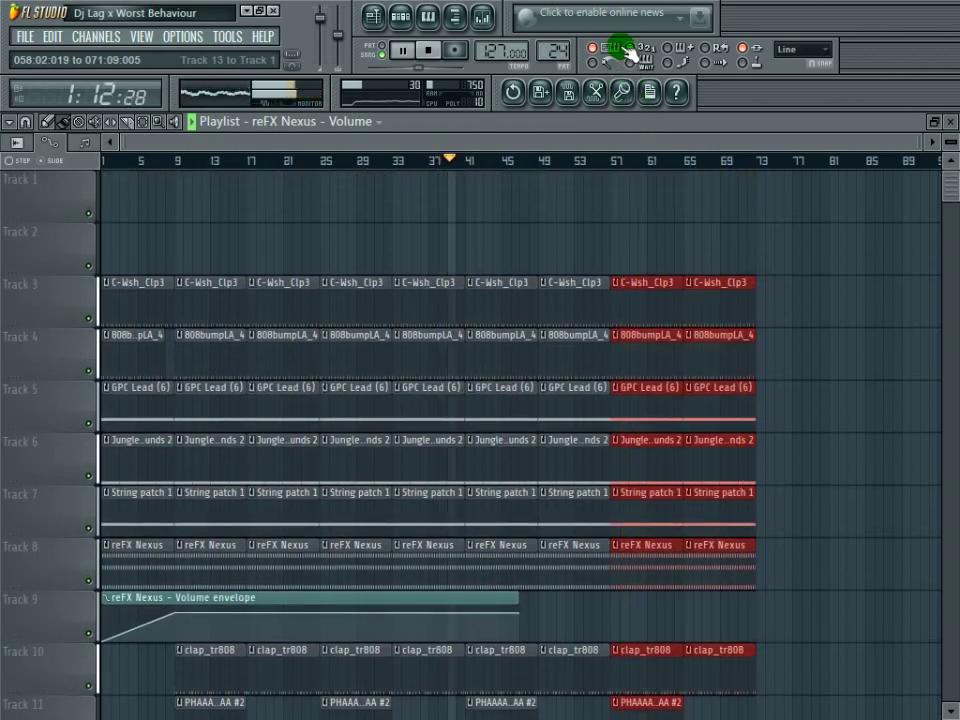
pyautogui.hotkey('ctrl', 'b')
pyautogui.hotkey('ctrl', 'b')
pyautogui.hotkey('ctrl', 'b')
pyautogui.hotkey('ctrl', 'b')
# Step: Fill Track 14 with the iiiigwa_2 pattern from bar 49 to bar 137
pyautogui.moveTo(766, 142); pyautogui.dragTo(470, 140)
pyautogui.moveTo(606, 143); pyautogui.dragTo(544, 142)
pyautogui.scroll(-6, 756, 274)
pyautogui.scroll(-4, 756, 274)
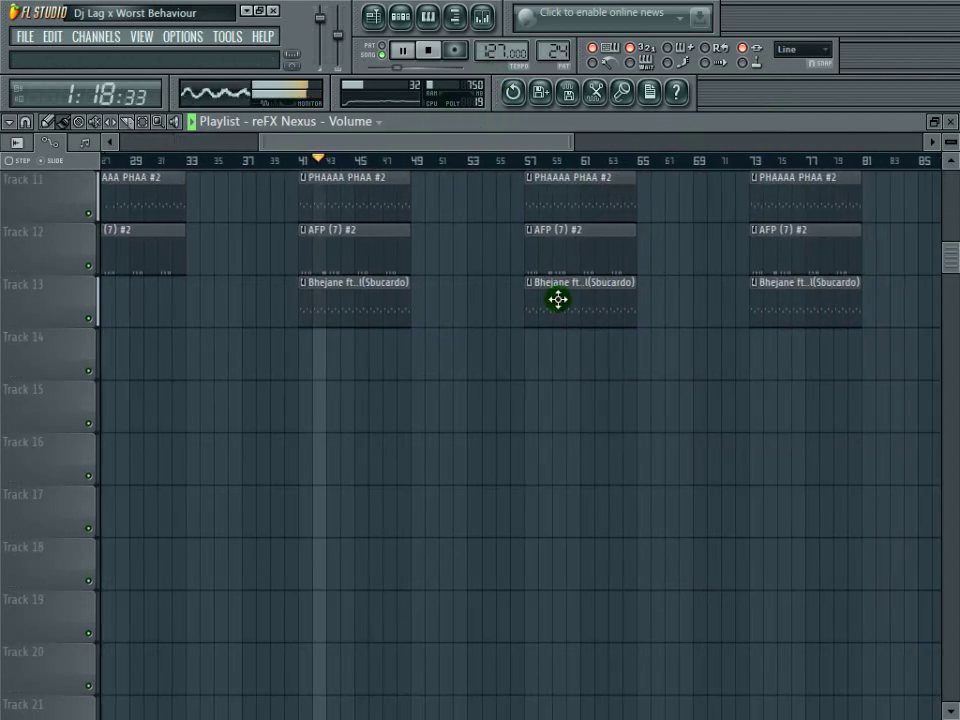
pyautogui.scroll(3, 549, 298)
pyautogui.click(328, 122)
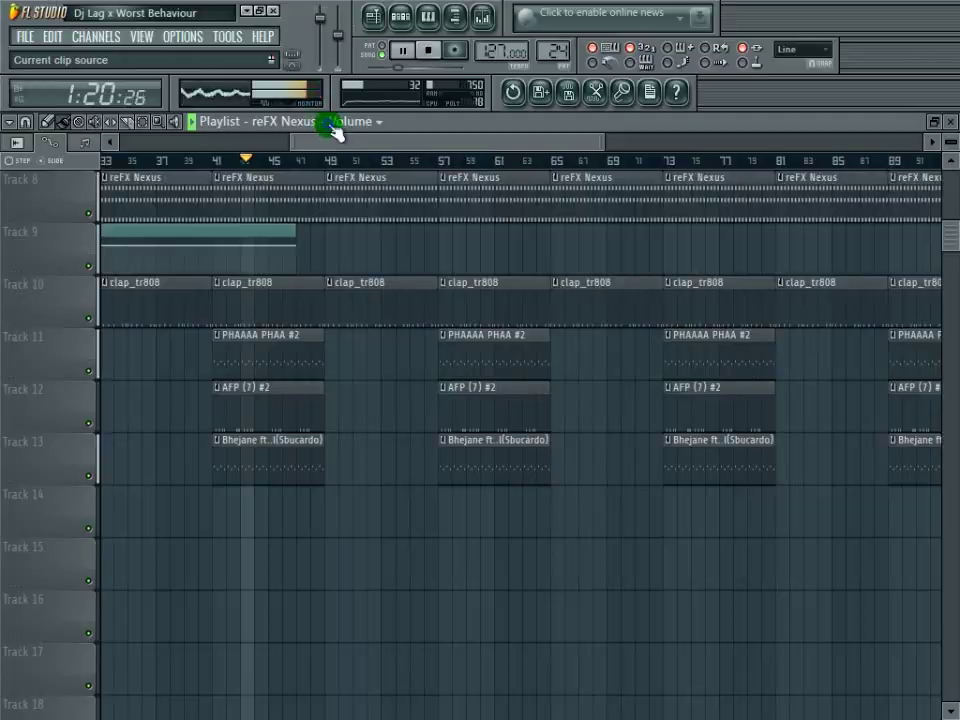
pyautogui.moveTo(524, 345)
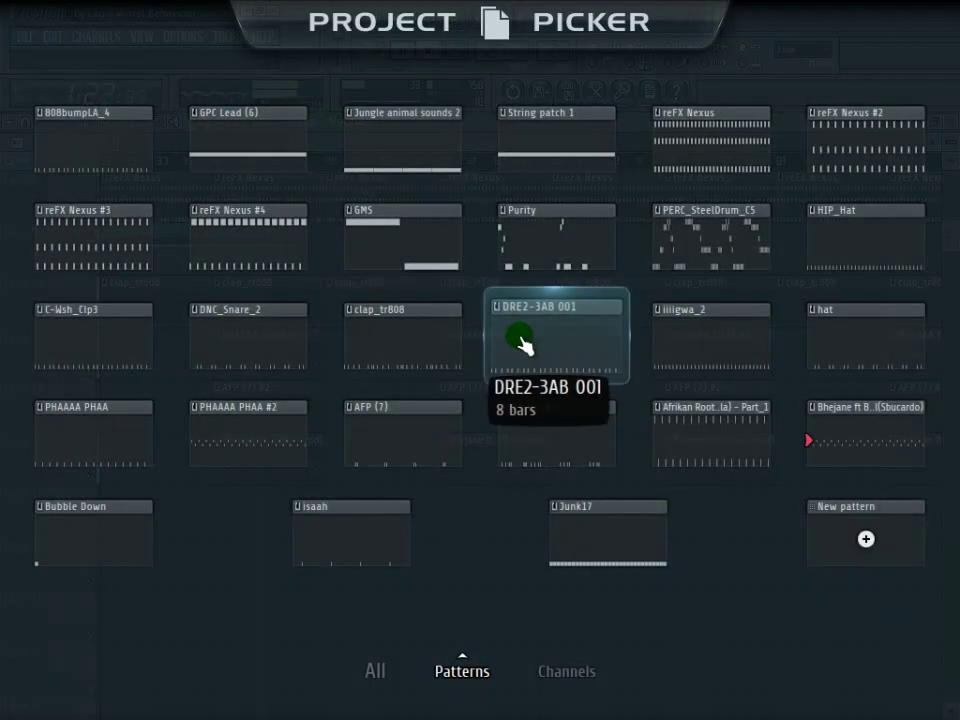
pyautogui.click(690, 346)
pyautogui.moveTo(317, 540)
pyautogui.mouseDown()
pyautogui.moveTo(752, 555)
pyautogui.moveTo(601, 130)
pyautogui.moveTo(921, 140)
pyautogui.mouseUp()
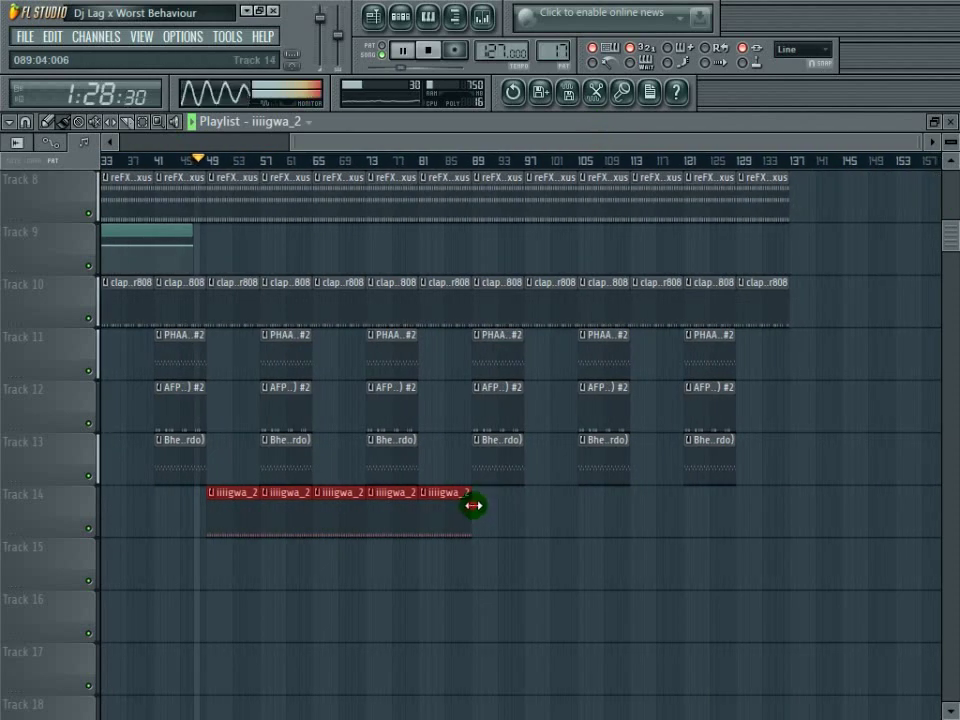
pyautogui.moveTo(475, 505); pyautogui.dragTo(782, 519)
# Step: Add iiiigwa_2 clips on Track 14 from bar 25 up to the existing clips at bar 49
pyautogui.scroll(7, 827, 499)
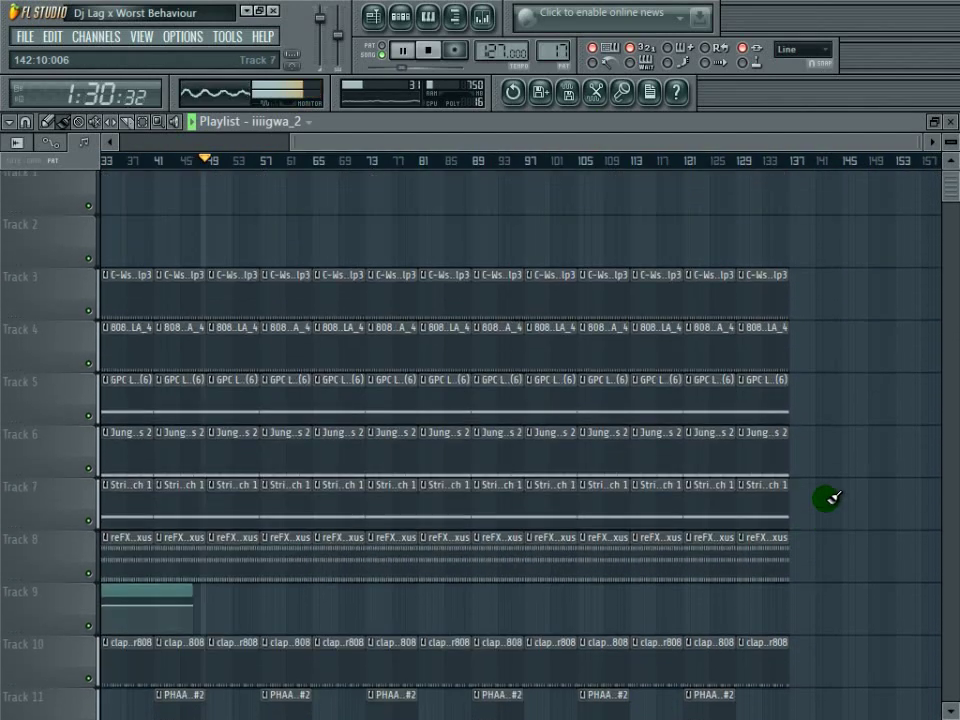
pyautogui.scroll(-10, 448, 349)
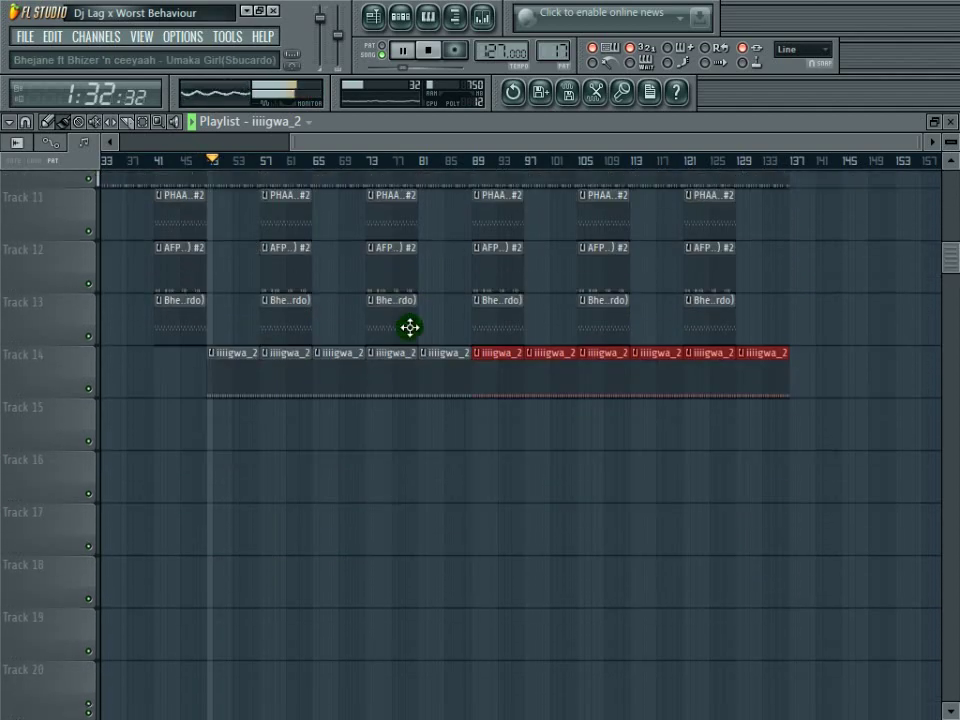
pyautogui.moveTo(336, 148); pyautogui.dragTo(133, 129)
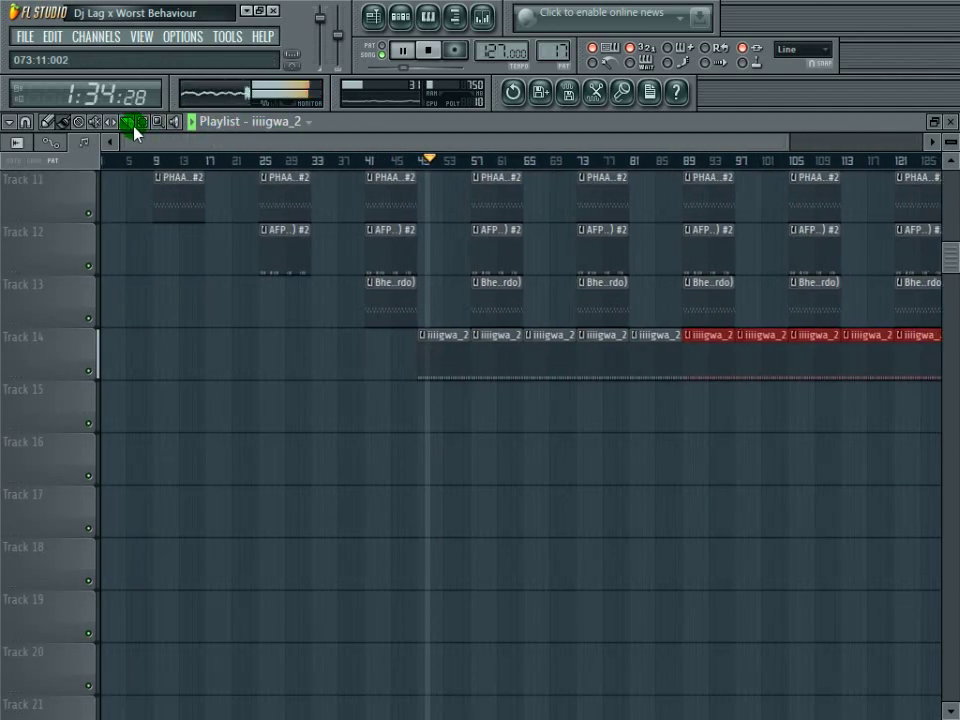
pyautogui.moveTo(265, 365); pyautogui.dragTo(371, 366)
# Step: Fill Track 15 with the Afrikan Roots - Ka Orata (Acapella) - Part_1 pattern from bar 57 to bar 137
pyautogui.scroll(3, 482, 388)
pyautogui.click(302, 129)
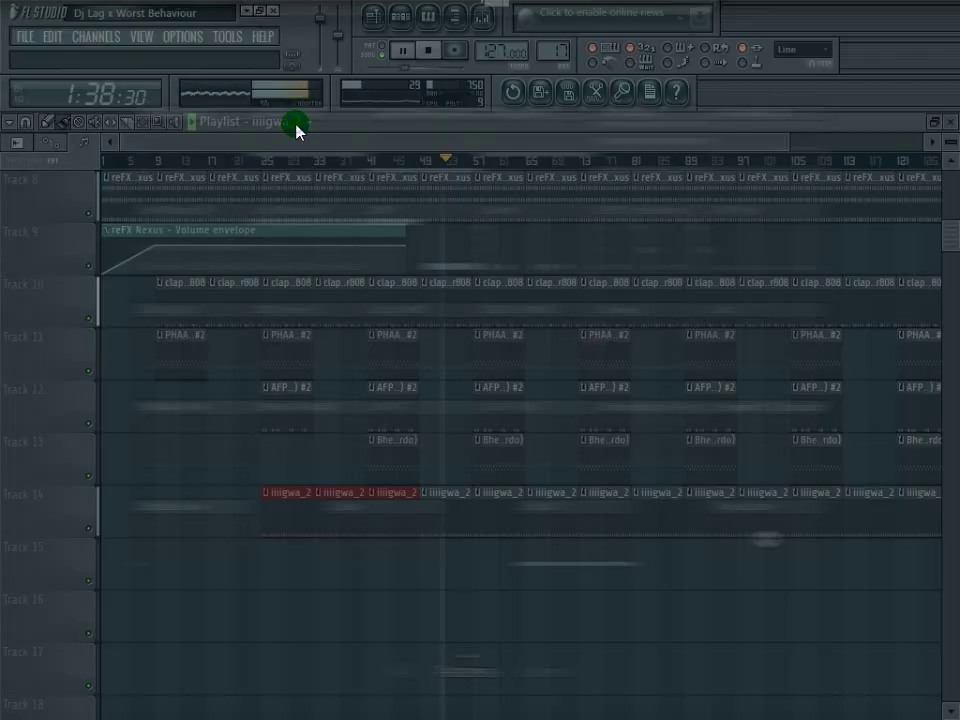
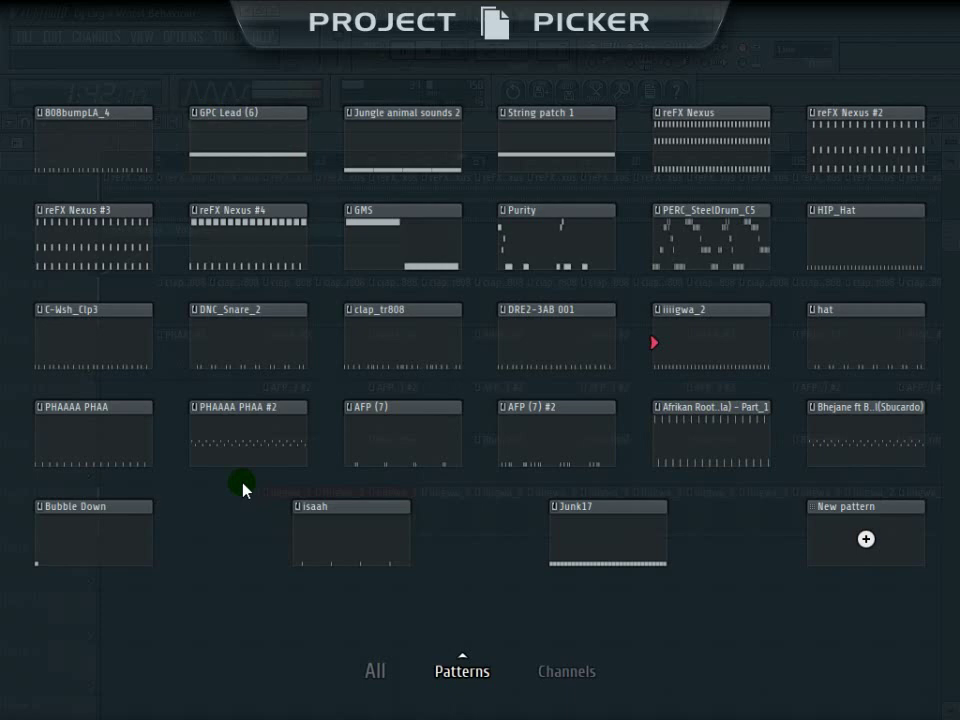
pyautogui.click(670, 462)
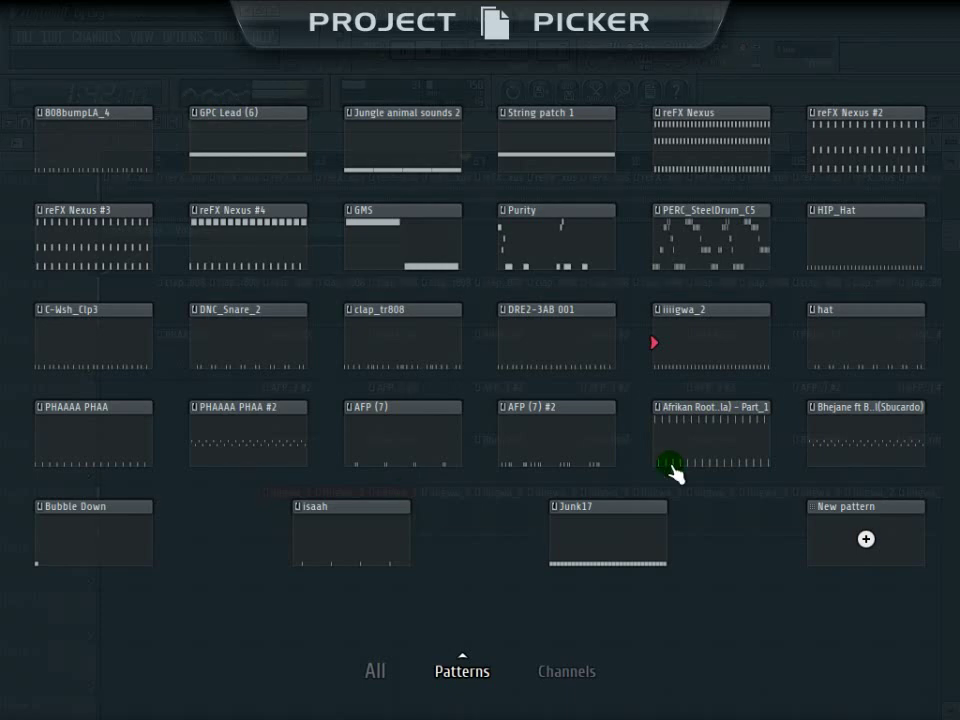
pyautogui.moveTo(474, 550); pyautogui.dragTo(789, 557)
pyautogui.moveTo(664, 143); pyautogui.dragTo(786, 172)
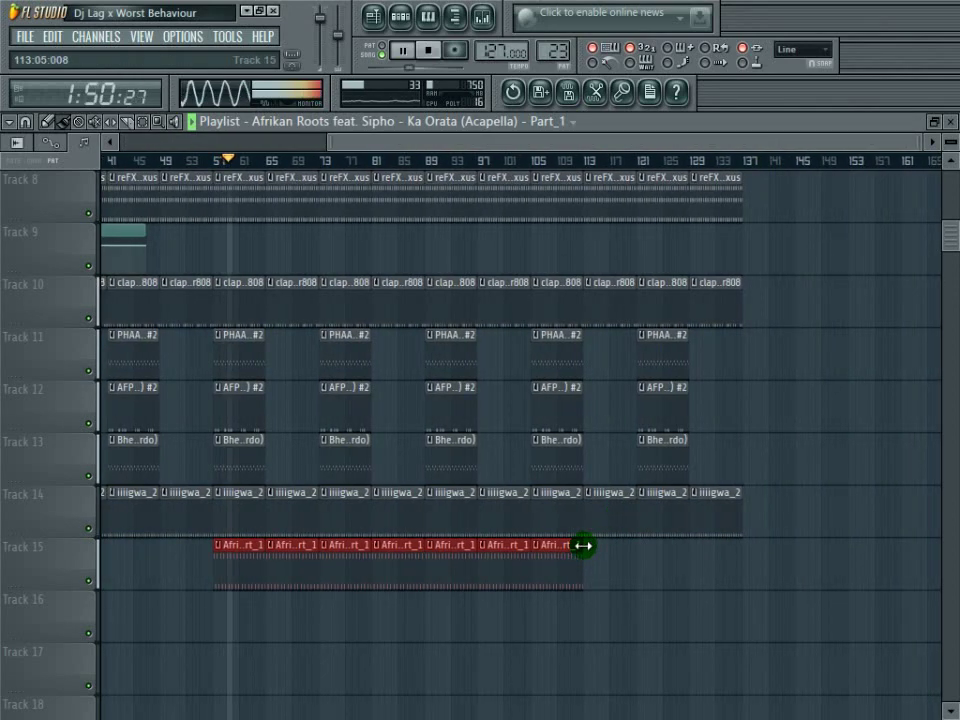
pyautogui.moveTo(592, 545); pyautogui.dragTo(729, 553)
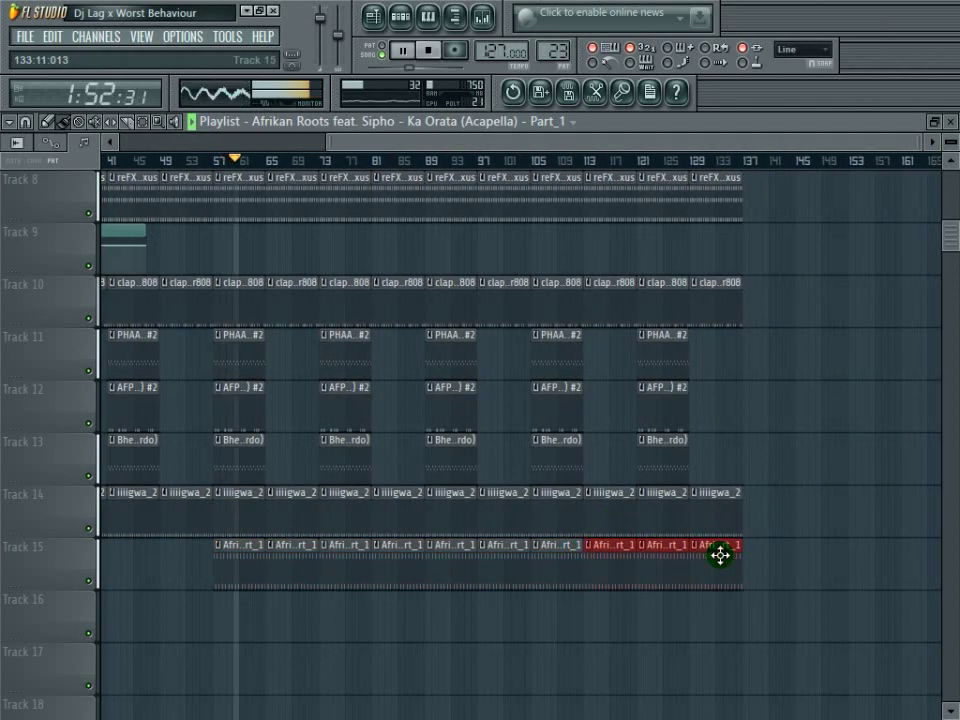
# Step: Fill Track 16 with the HIP_Hat pattern from bar 73 to bar 137
pyautogui.click(375, 131)
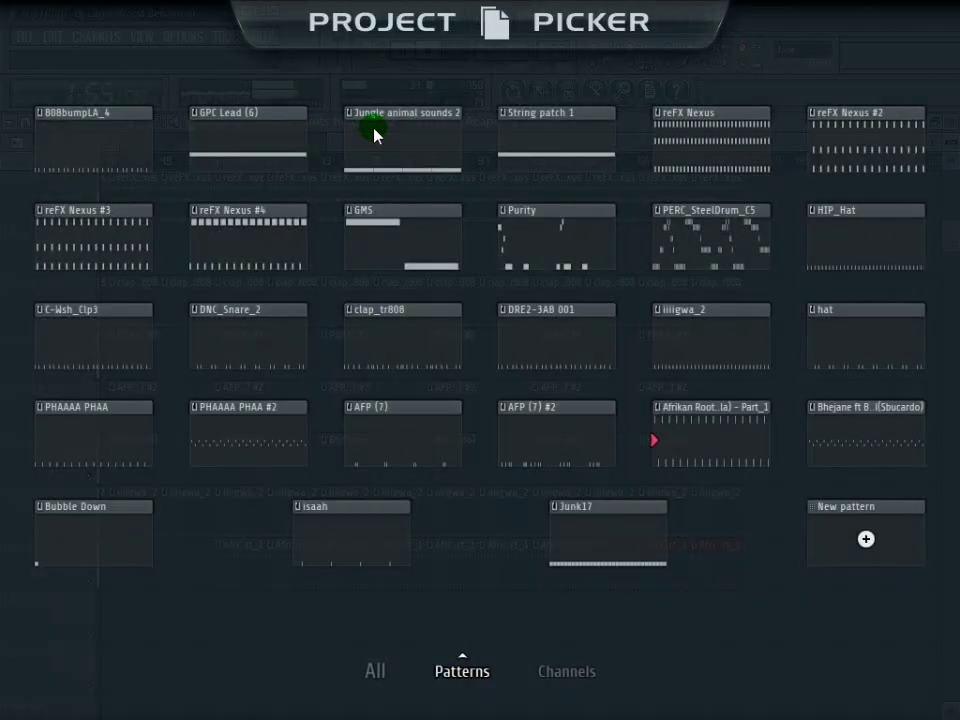
pyautogui.click(831, 225)
pyautogui.scroll(-3, 483, 507)
pyautogui.scroll(-1, 483, 507)
pyautogui.moveTo(326, 389); pyautogui.dragTo(728, 416)
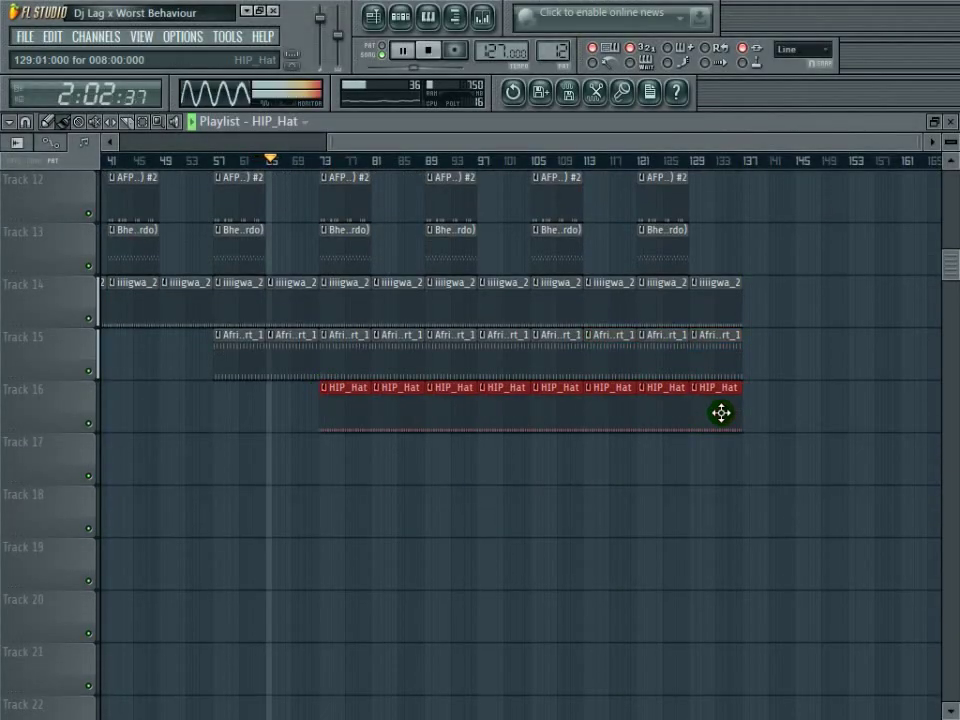
# Step: Cut the existing notes from the GMS channel in the GMS pattern and open its piano roll
pyautogui.scroll(10, 722, 412)
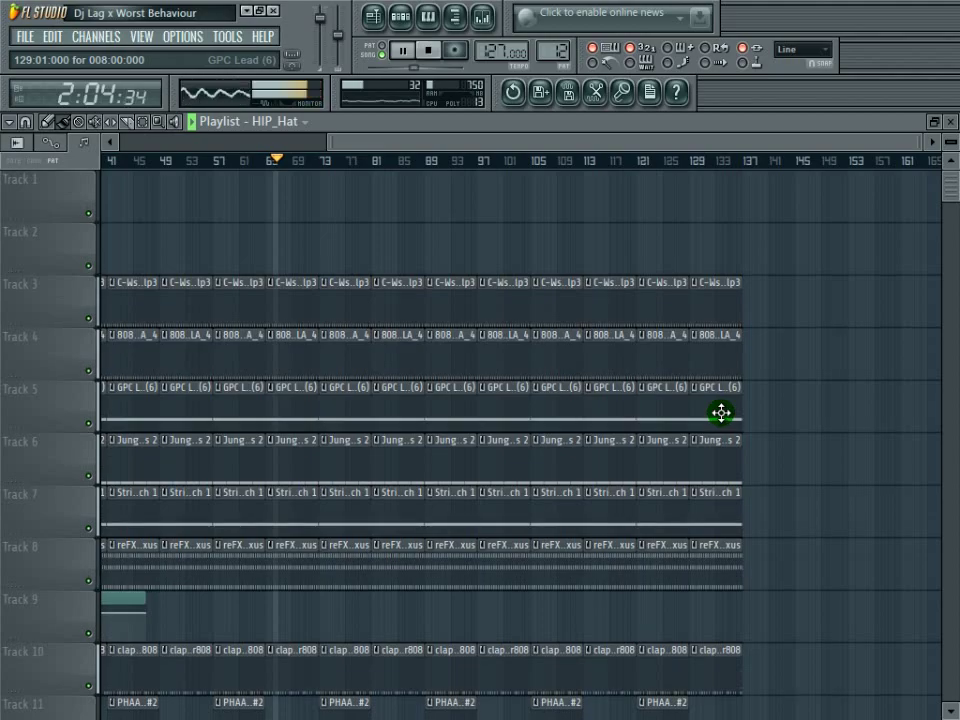
pyautogui.scroll(-9, 722, 409)
pyautogui.click(262, 122)
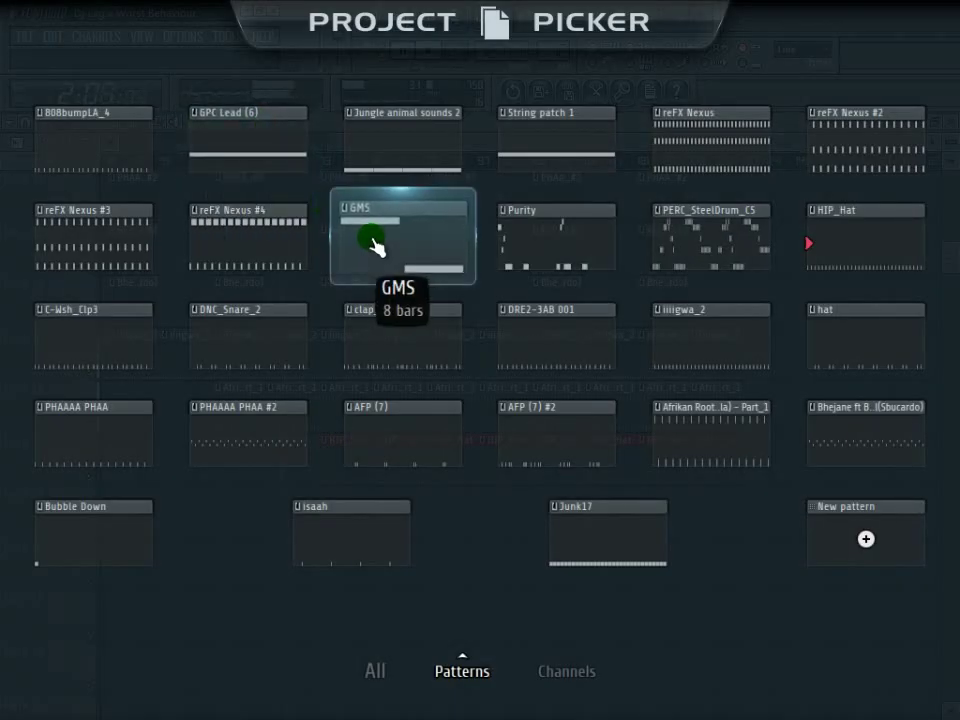
pyautogui.click(376, 245)
pyautogui.click(397, 20)
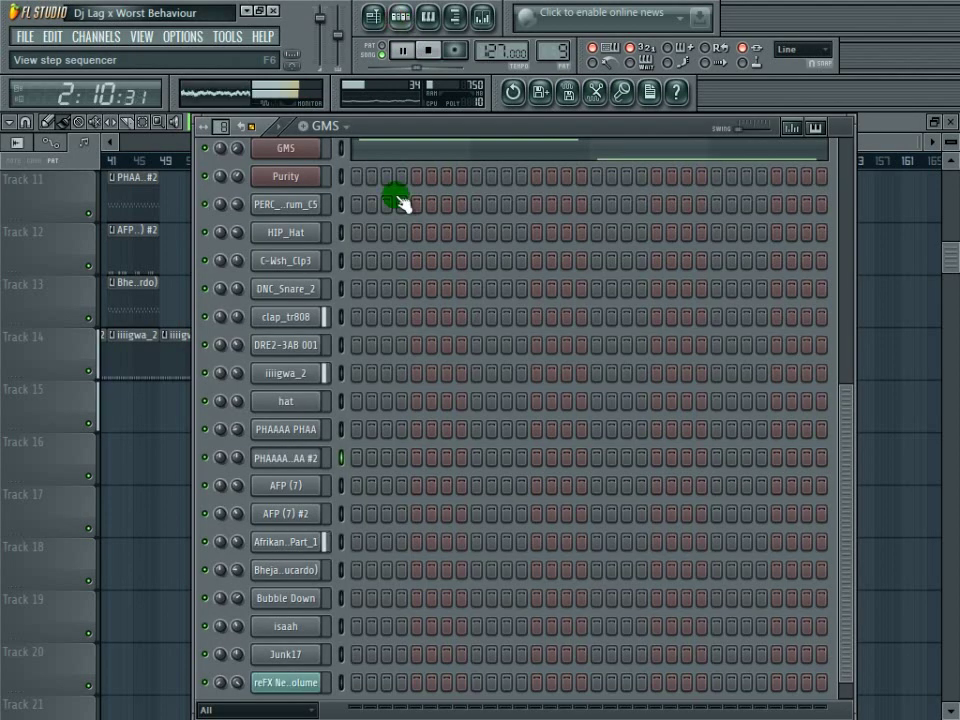
pyautogui.scroll(4, 452, 378)
pyautogui.scroll(2, 452, 378)
pyautogui.rightClick(283, 316)
pyautogui.moveTo(390, 401)
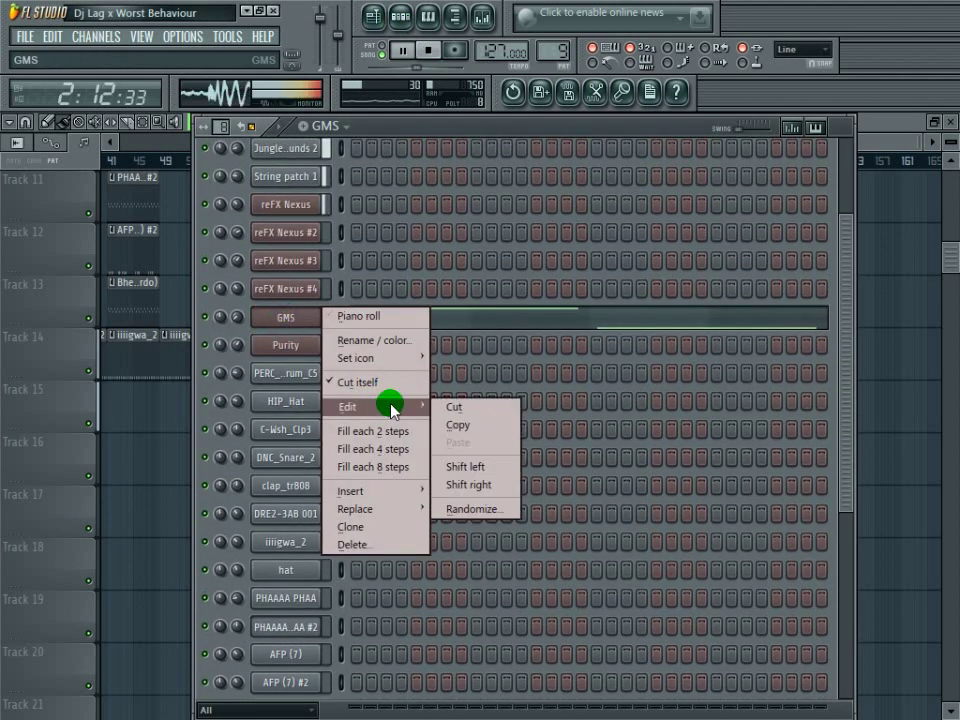
pyautogui.click(450, 406)
pyautogui.rightClick(316, 310)
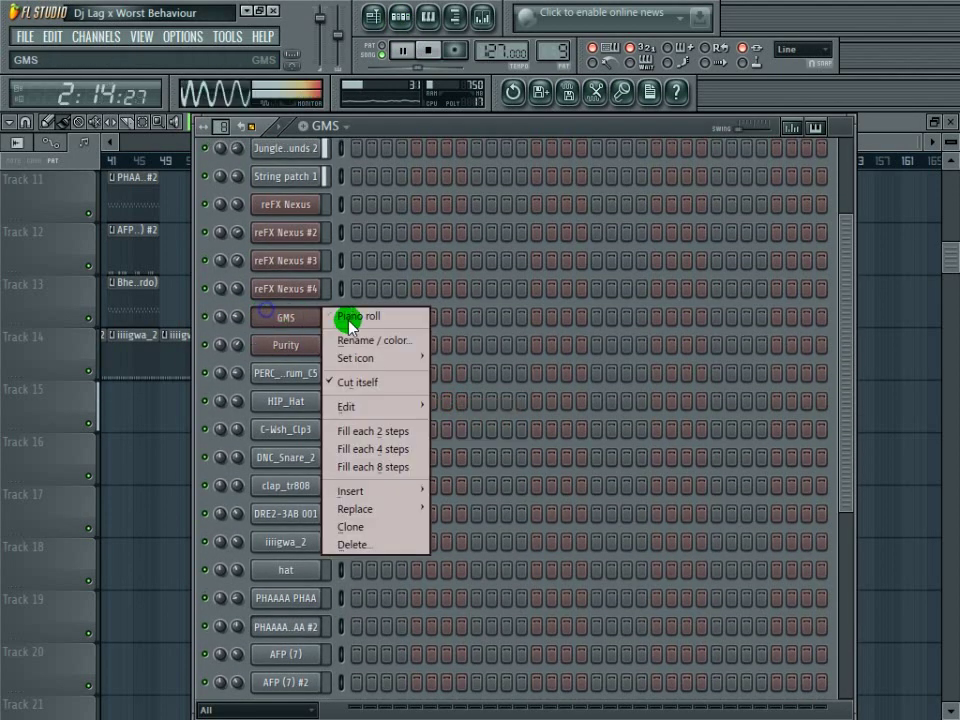
pyautogui.click(349, 317)
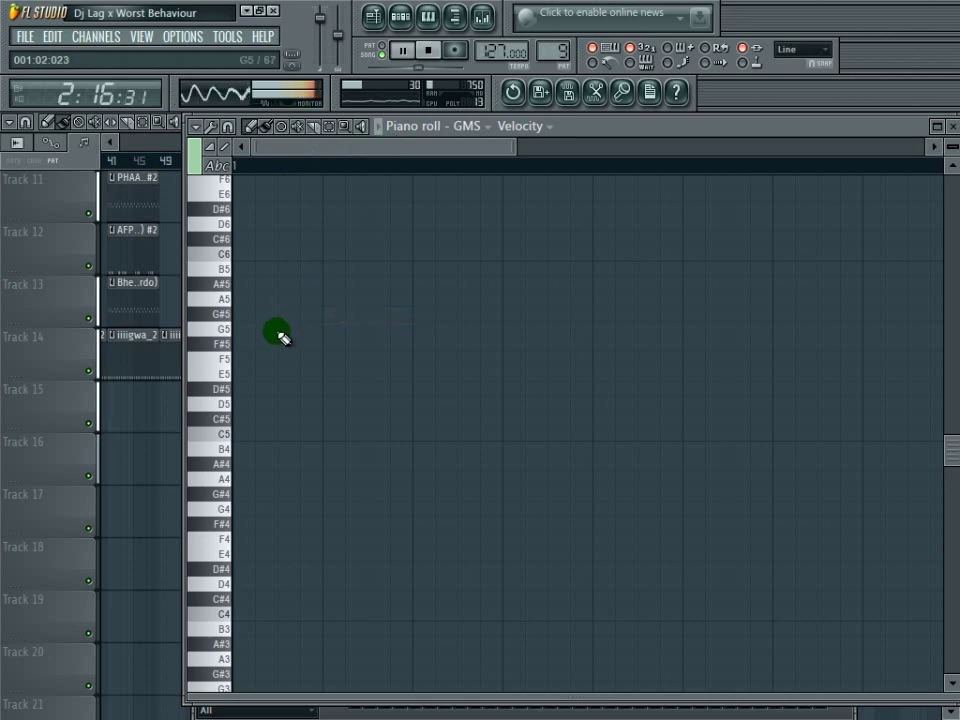
# Step: Draw one sustained E6 note ending at bar 3 in the GMS piano roll and return to the playlist
pyautogui.moveTo(244, 409); pyautogui.dragTo(234, 382)
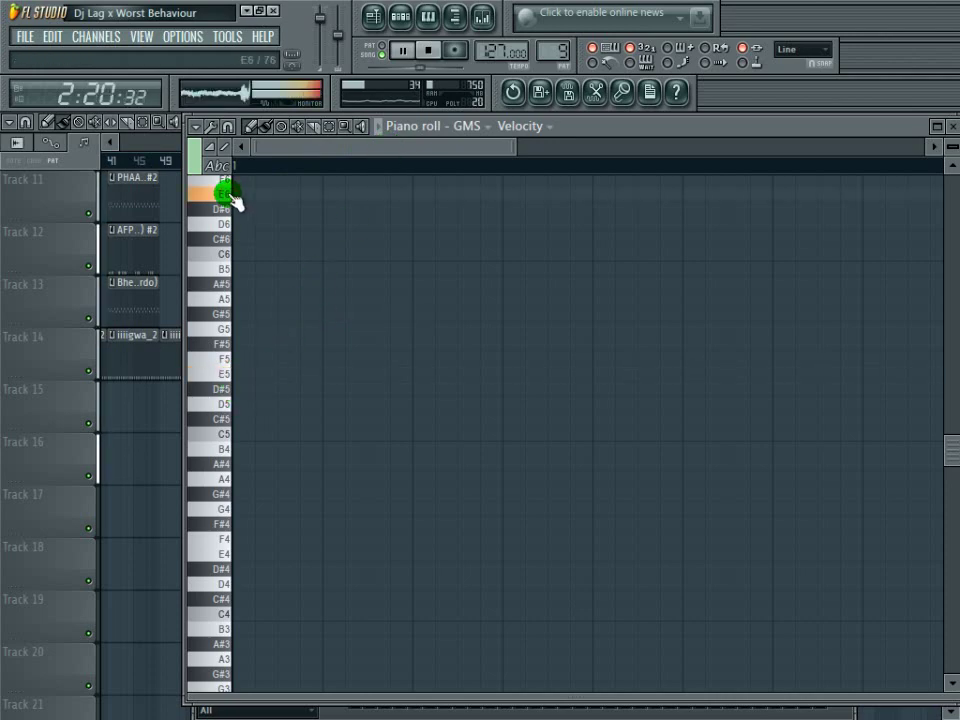
pyautogui.moveTo(298, 194); pyautogui.dragTo(795, 242)
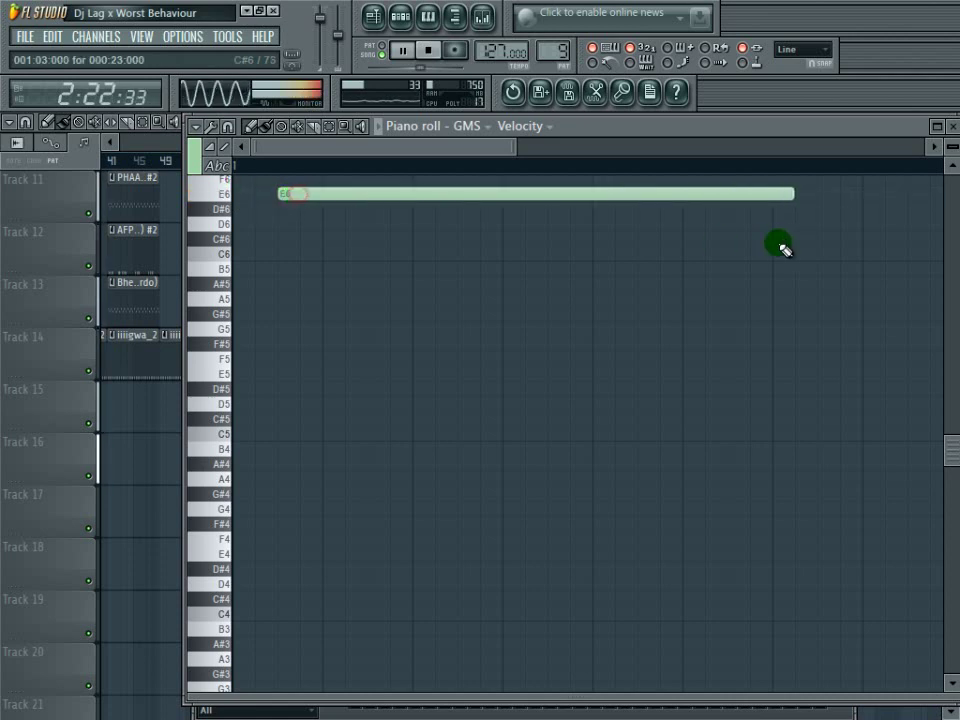
pyautogui.click(474, 150)
pyautogui.moveTo(610, 204); pyautogui.dragTo(838, 240)
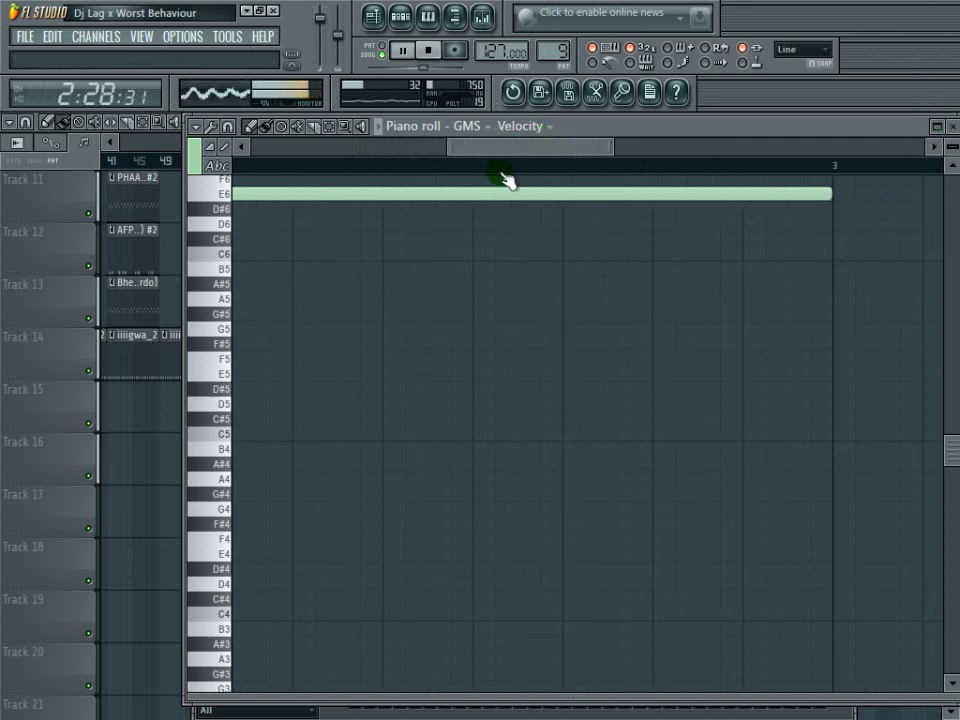
pyautogui.scroll(3, 501, 172)
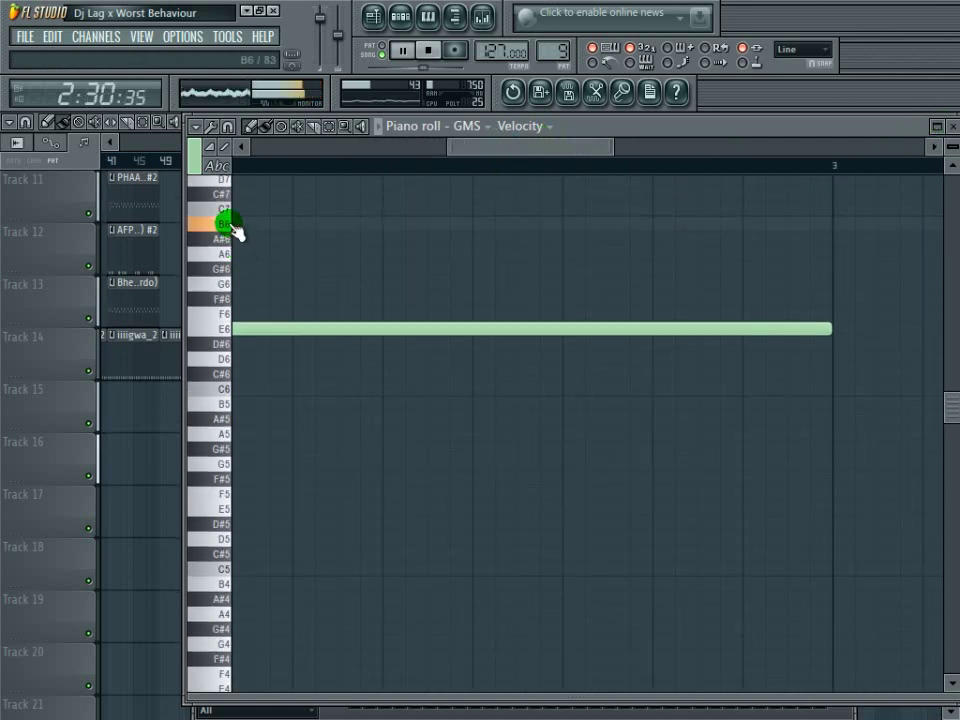
pyautogui.moveTo(752, 133); pyautogui.dragTo(749, 243)
pyautogui.click(902, 128)
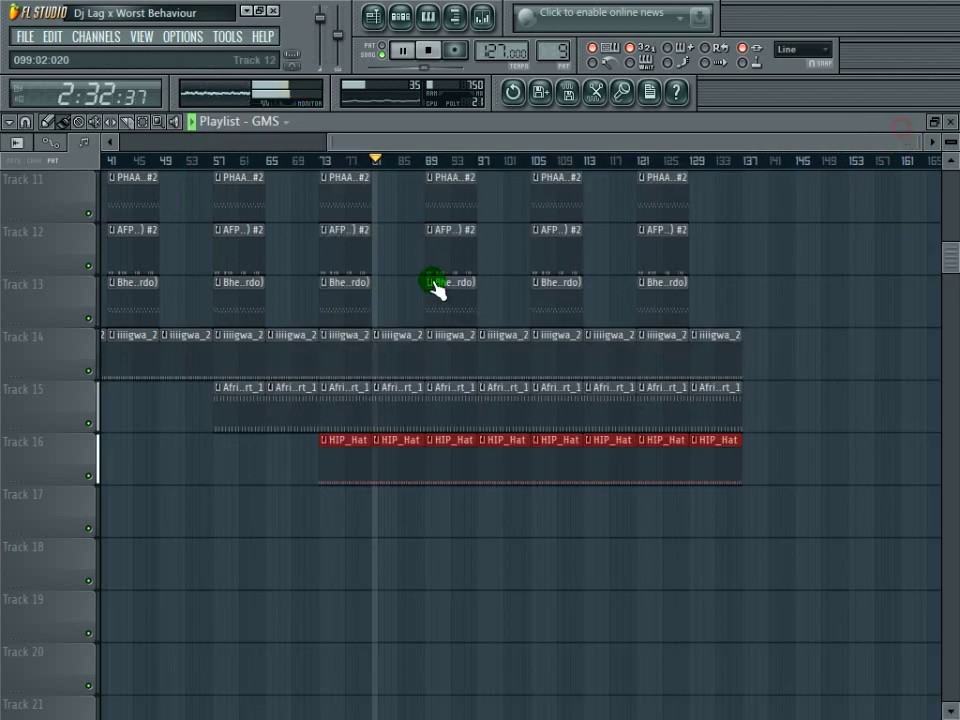
# Step: Remove the HIP_Hat clip at bar 81 and fill Track 17 with the AFP (7) pattern from bar 89 to bar 137
pyautogui.click(387, 299)
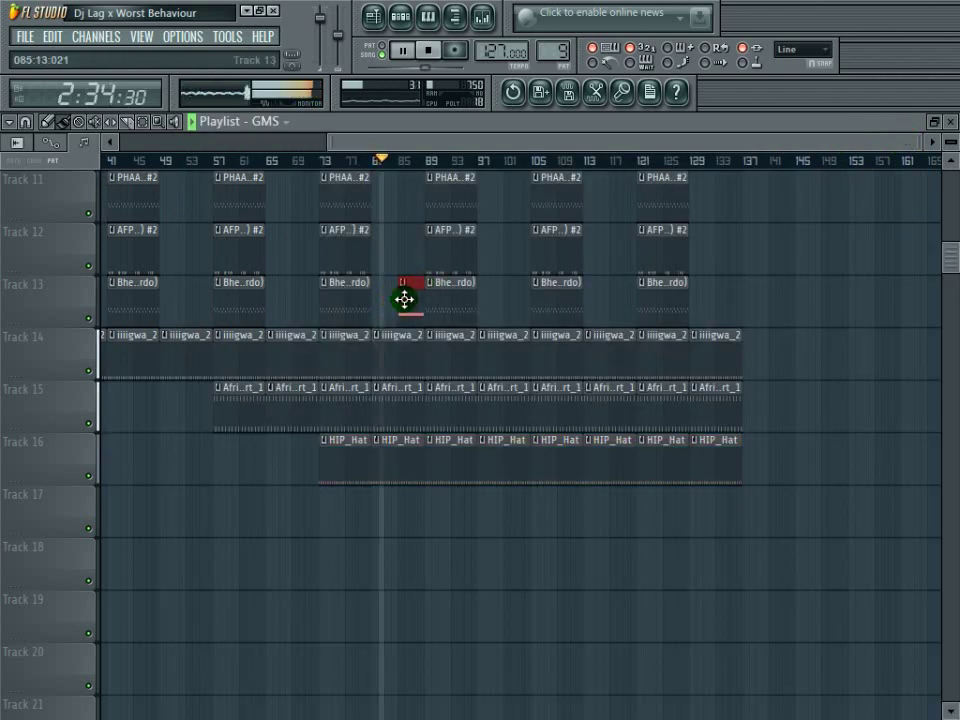
pyautogui.click(272, 123)
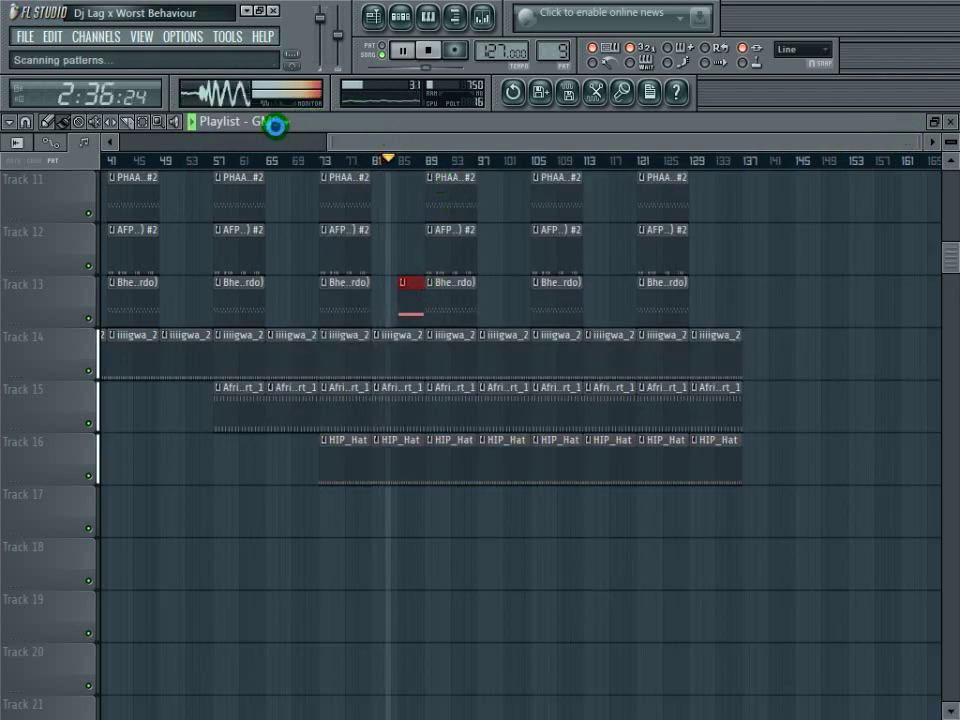
pyautogui.click(441, 440)
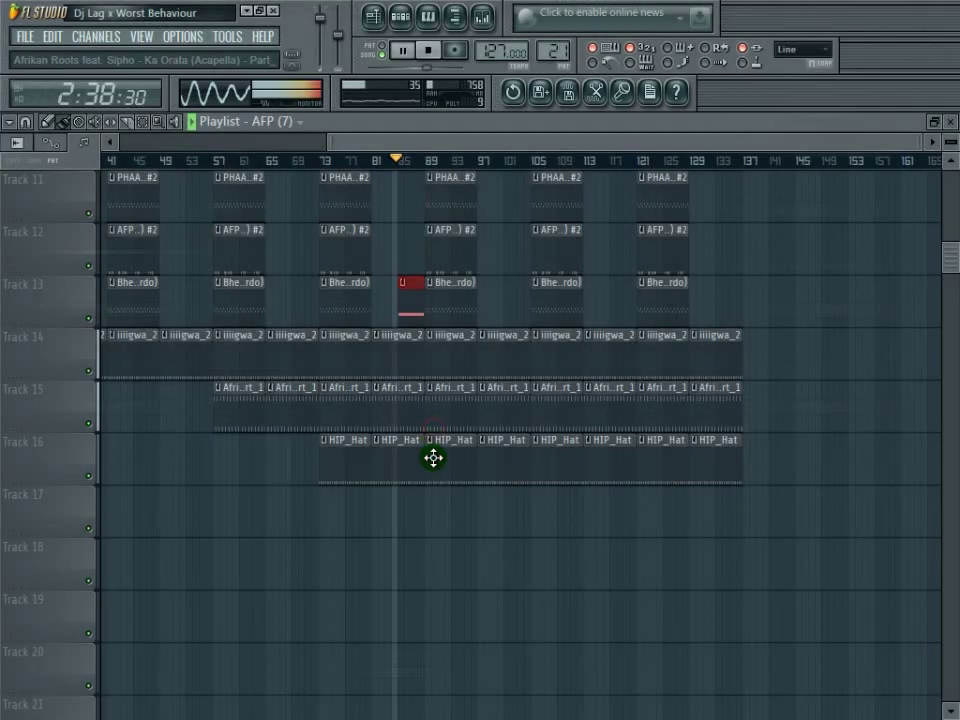
pyautogui.rightClick(396, 458)
pyautogui.moveTo(424, 495)
pyautogui.mouseDown()
pyautogui.moveTo(756, 497)
pyautogui.moveTo(735, 495)
pyautogui.mouseUp()
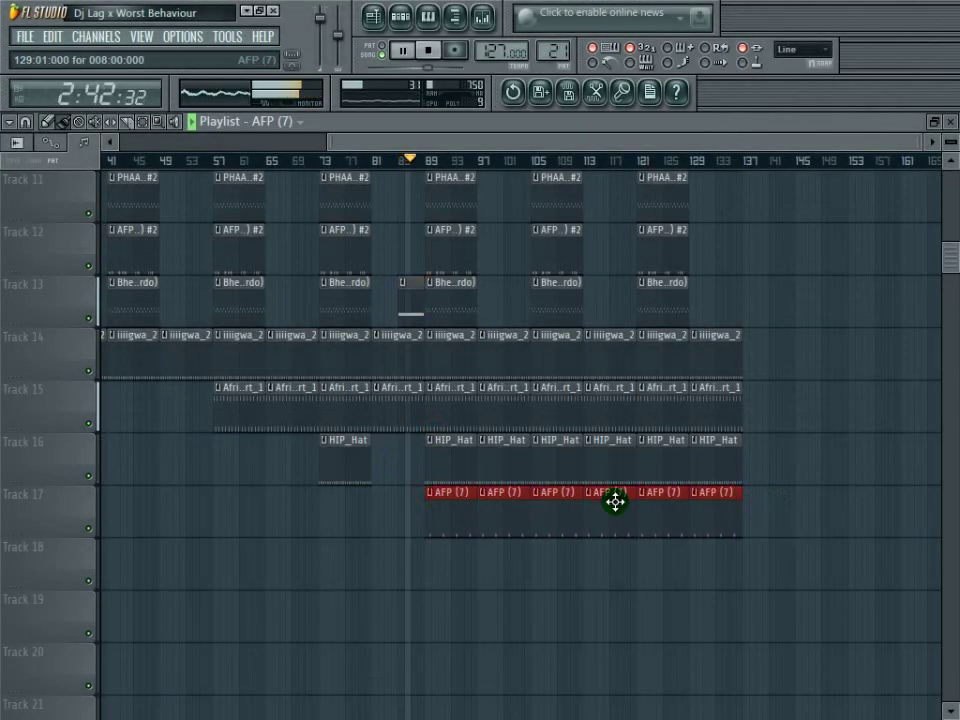
pyautogui.rightClick(412, 313)
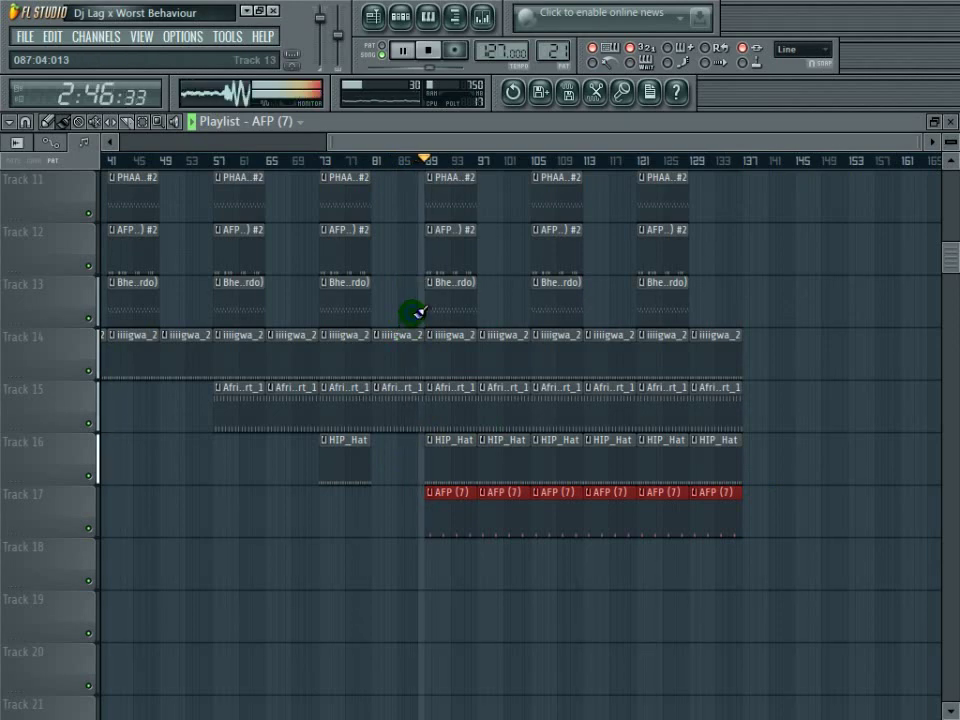
# Step: Try the reFX Nexus #3 pattern on Track 18 from bar 97 to bar 137
pyautogui.click(279, 124)
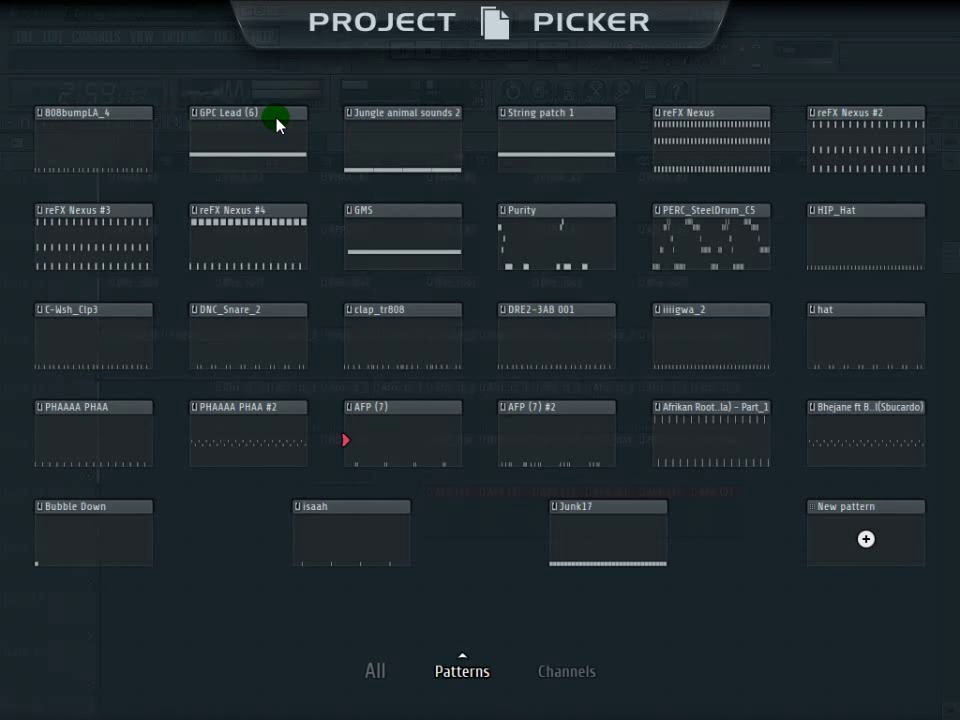
pyautogui.click(145, 262)
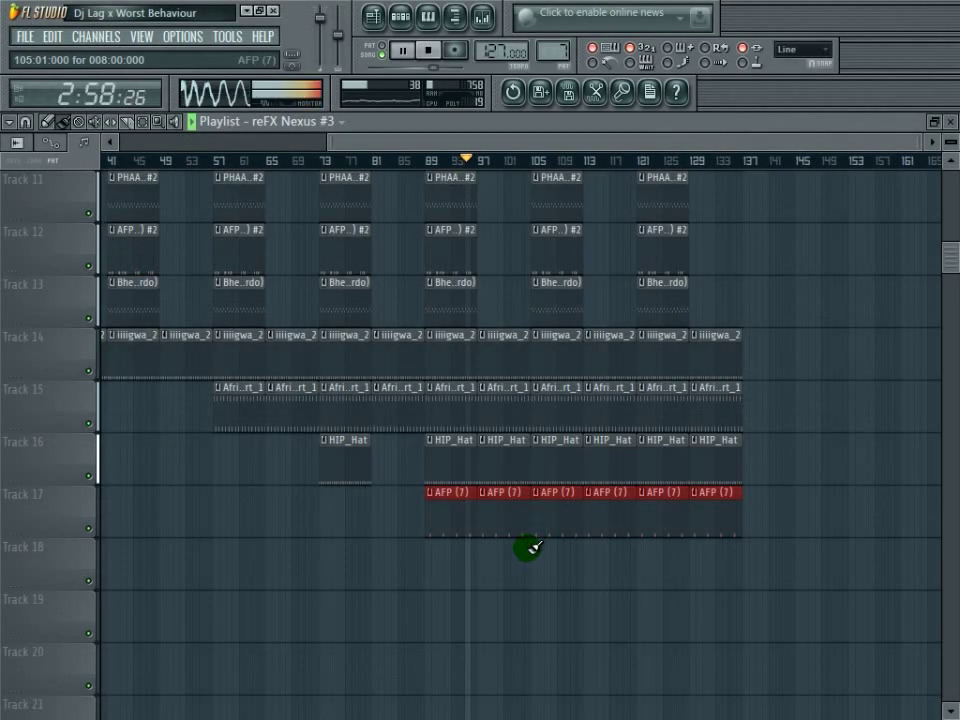
pyautogui.moveTo(478, 553); pyautogui.dragTo(740, 558)
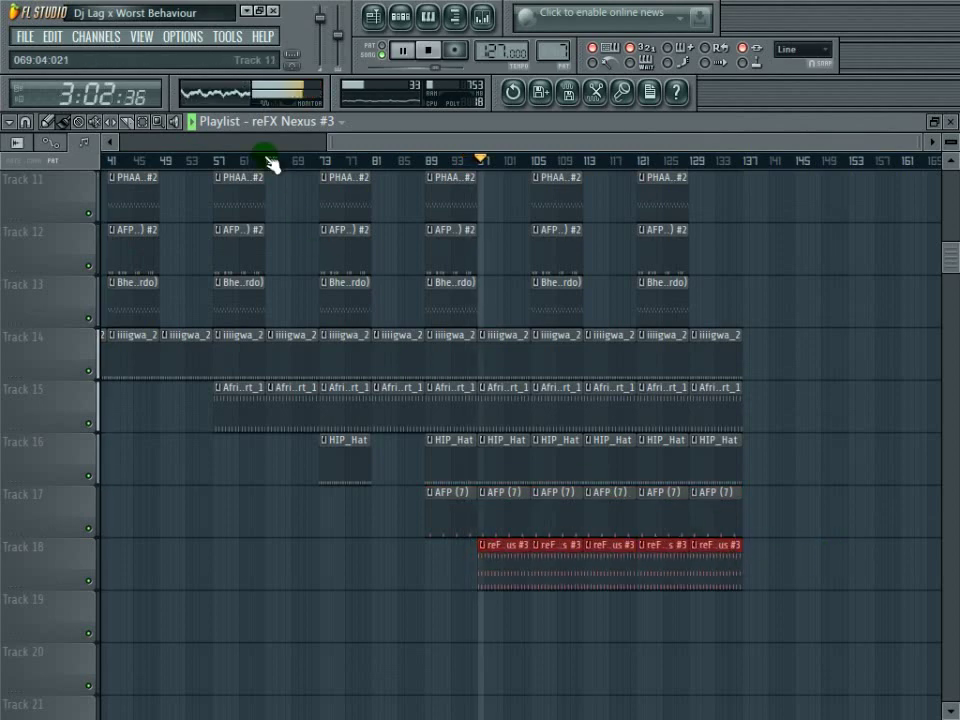
pyautogui.rightClick(510, 585)
# Step: Fill Track 18 with the reFX Nexus #2 pattern from bar 97 to bar 137 and stop playback
pyautogui.click(332, 124)
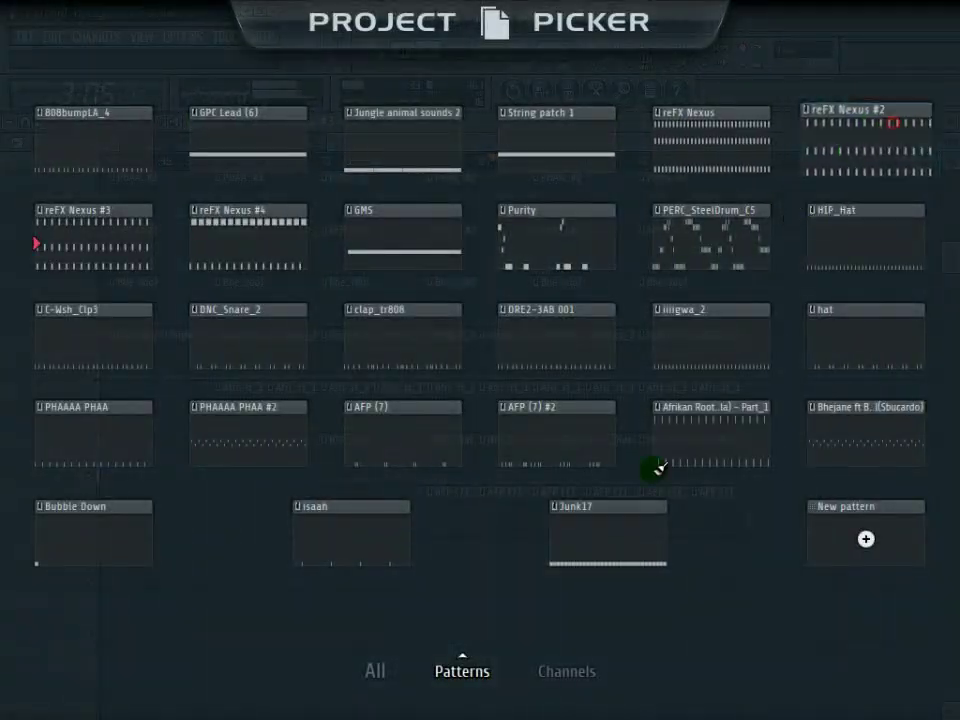
pyautogui.click(850, 140)
pyautogui.moveTo(478, 556)
pyautogui.mouseDown()
pyautogui.moveTo(696, 549)
pyautogui.moveTo(767, 559)
pyautogui.mouseUp()
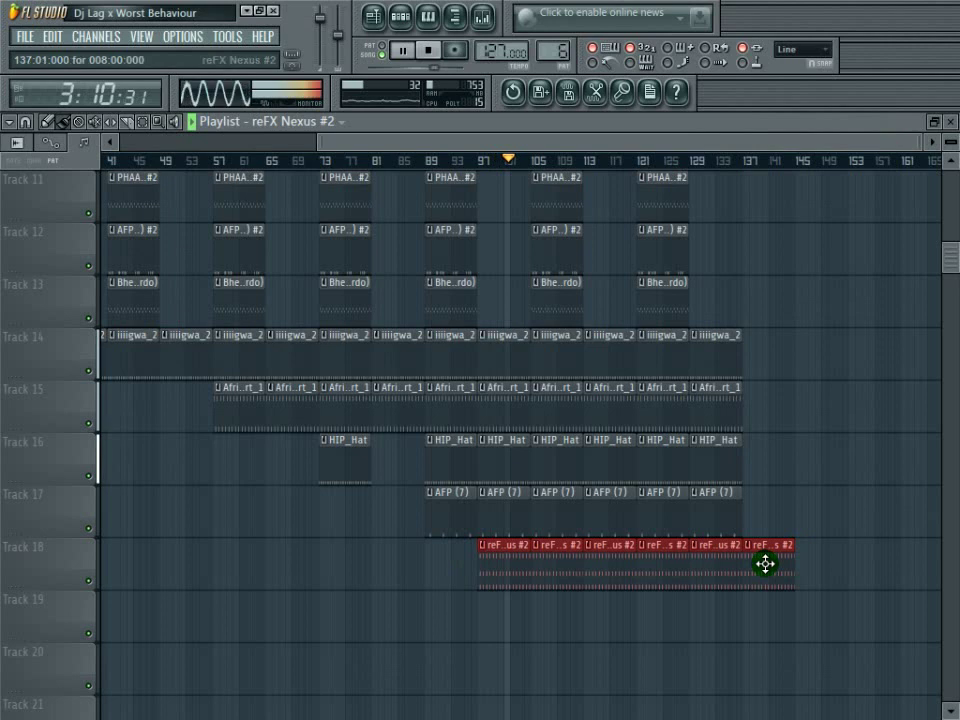
pyautogui.rightClick(765, 564)
pyautogui.click(427, 52)
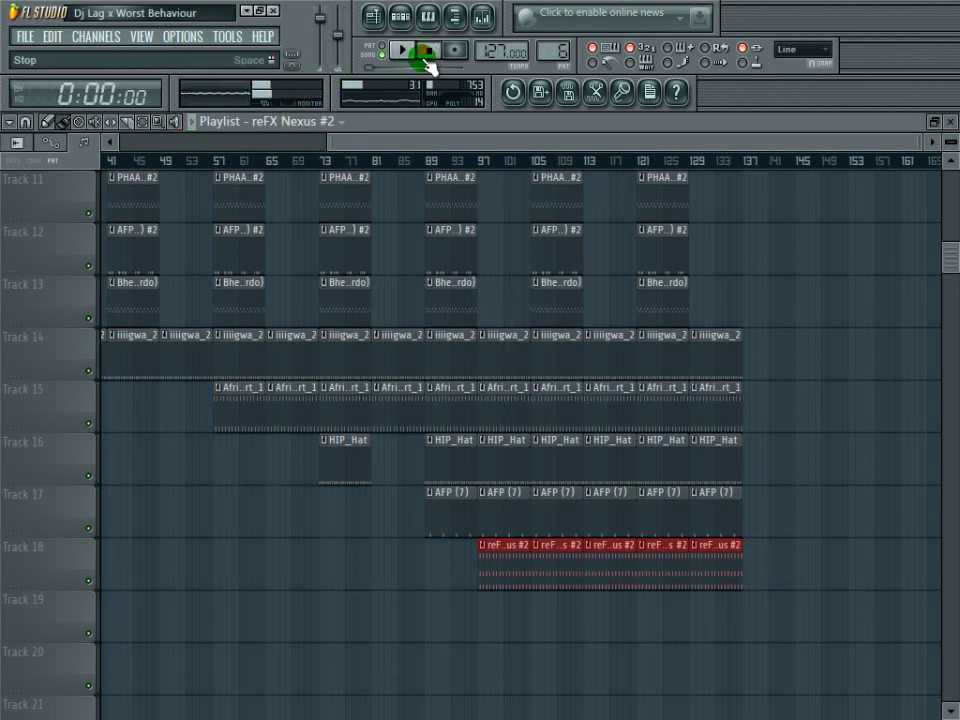
# Step: Place a Bubble Down pattern clip on Track 1 at bar 1
pyautogui.click(324, 124)
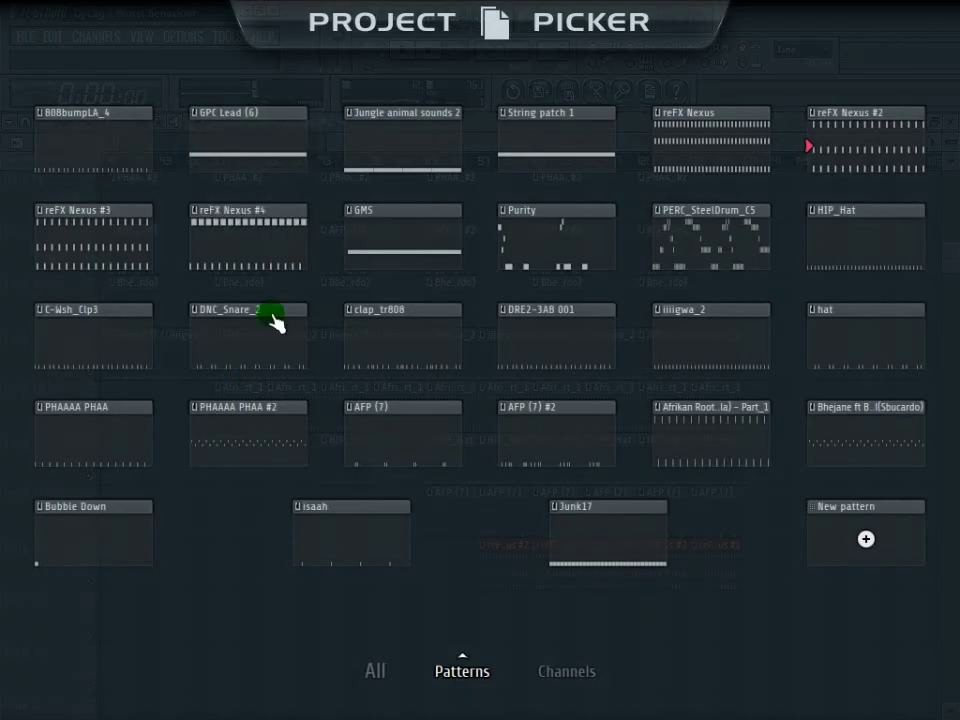
pyautogui.click(39, 561)
pyautogui.scroll(5, 502, 326)
pyautogui.moveTo(530, 142); pyautogui.dragTo(166, 178)
pyautogui.moveTo(155, 248); pyautogui.dragTo(98, 241)
pyautogui.moveTo(785, 142); pyautogui.dragTo(378, 150)
pyautogui.moveTo(116, 252); pyautogui.dragTo(118, 195)
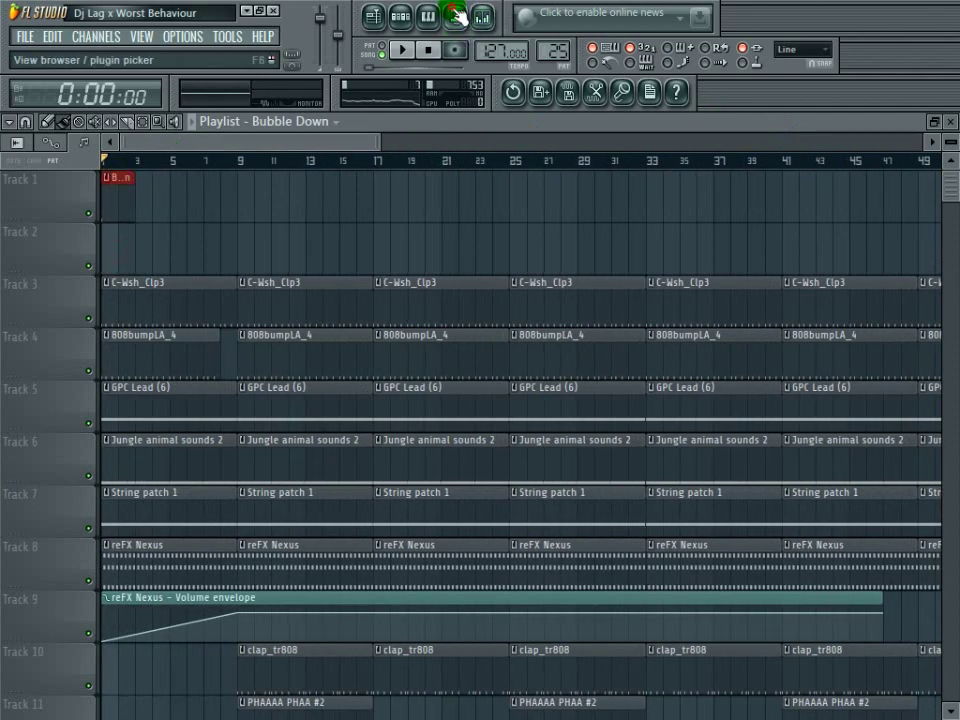
# Step: Add the 01 Shisaboy sample from the browser's New folder to Track 1 at bar 17
pyautogui.click(455, 15)
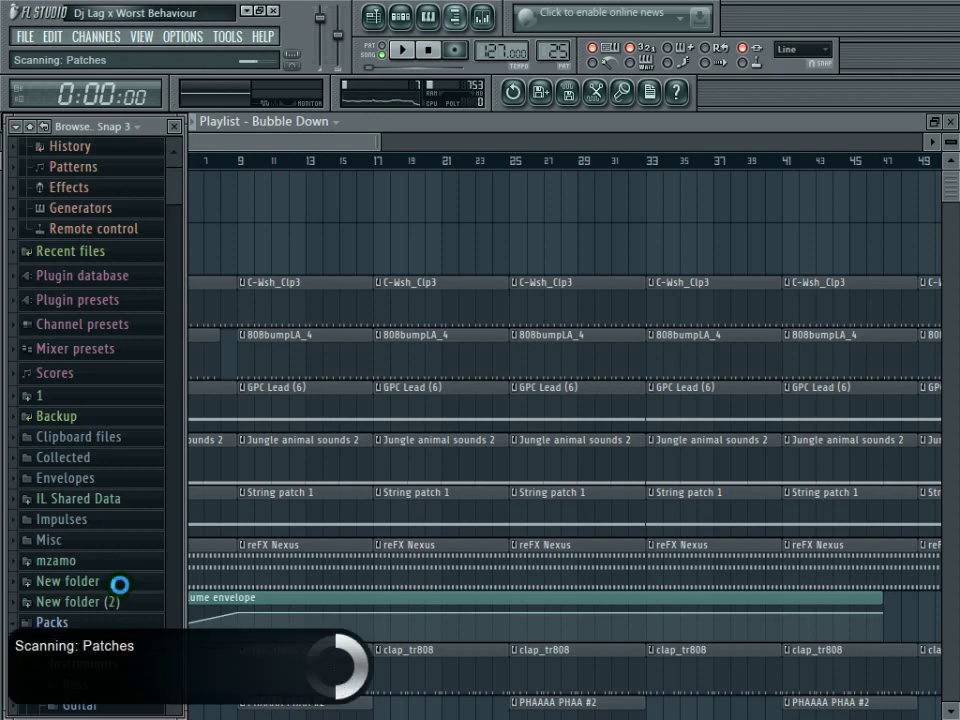
pyautogui.scroll(-5, 119, 585)
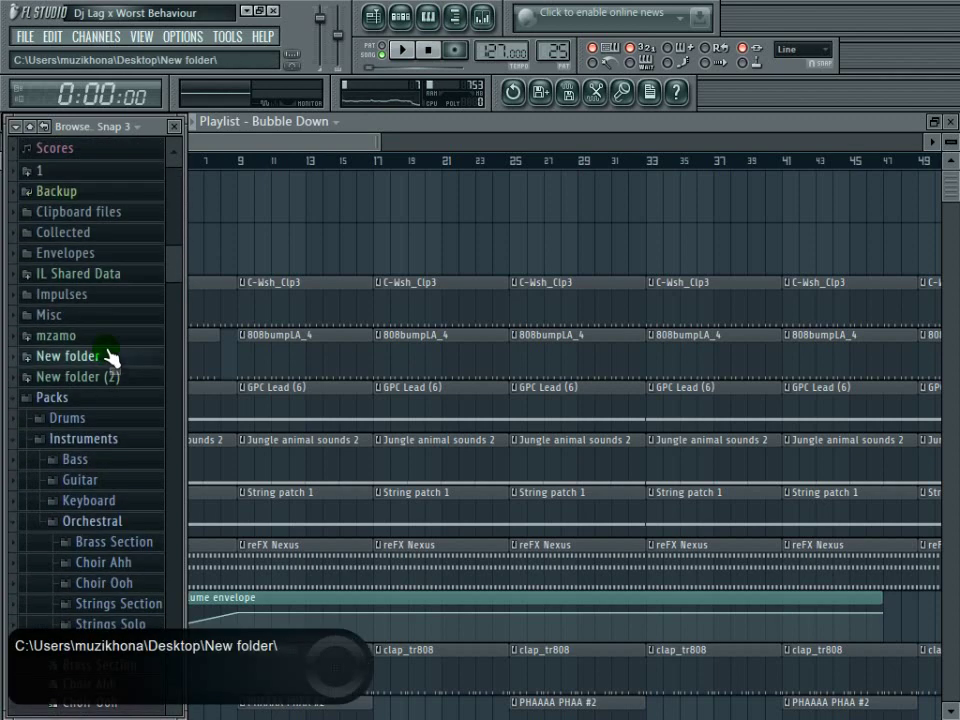
pyautogui.click(112, 358)
pyautogui.click(102, 411)
pyautogui.moveTo(102, 393); pyautogui.dragTo(375, 208)
# Step: Route the 01 Shisaboy sample to mixer insert 7 and load Fruity Reeverb in its first effect slot
pyautogui.doubleClick(381, 193)
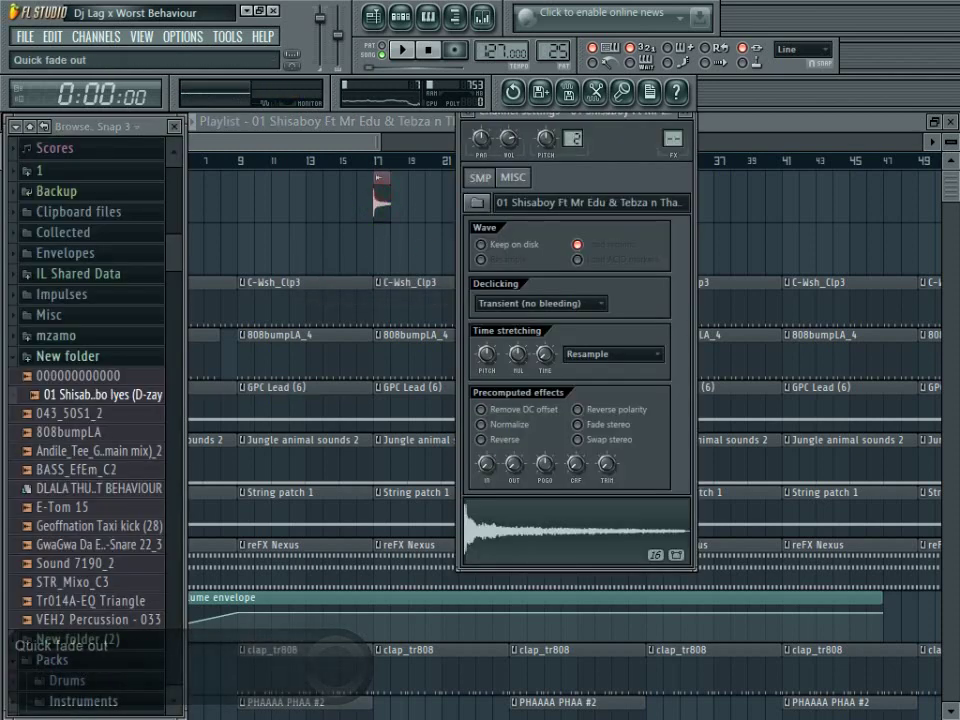
pyautogui.click(470, 119)
pyautogui.click(521, 154)
pyautogui.click(720, 205)
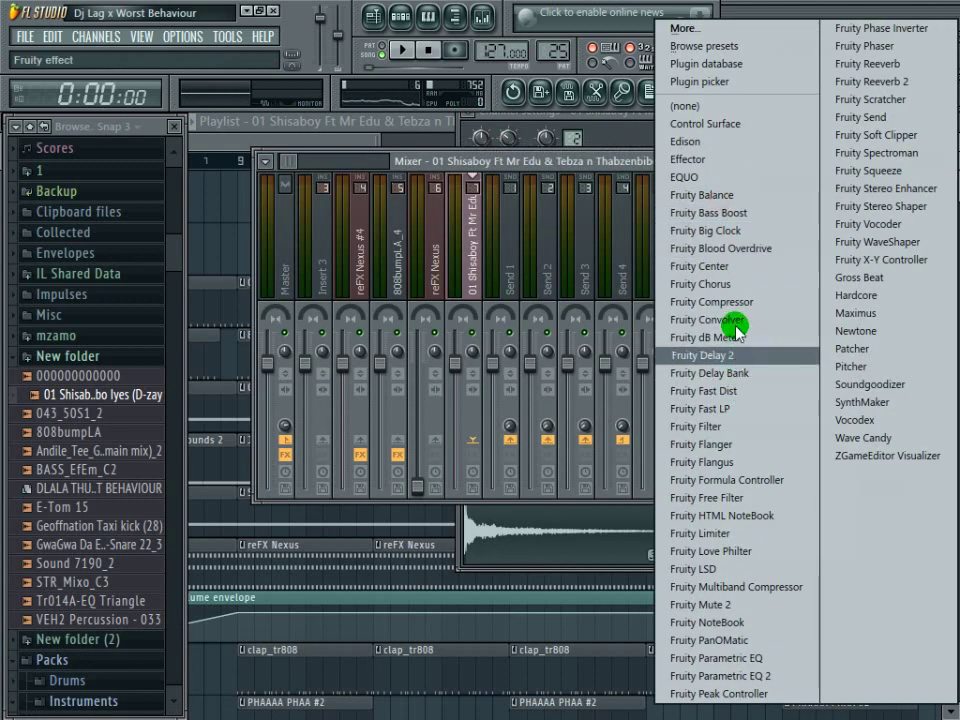
pyautogui.click(868, 64)
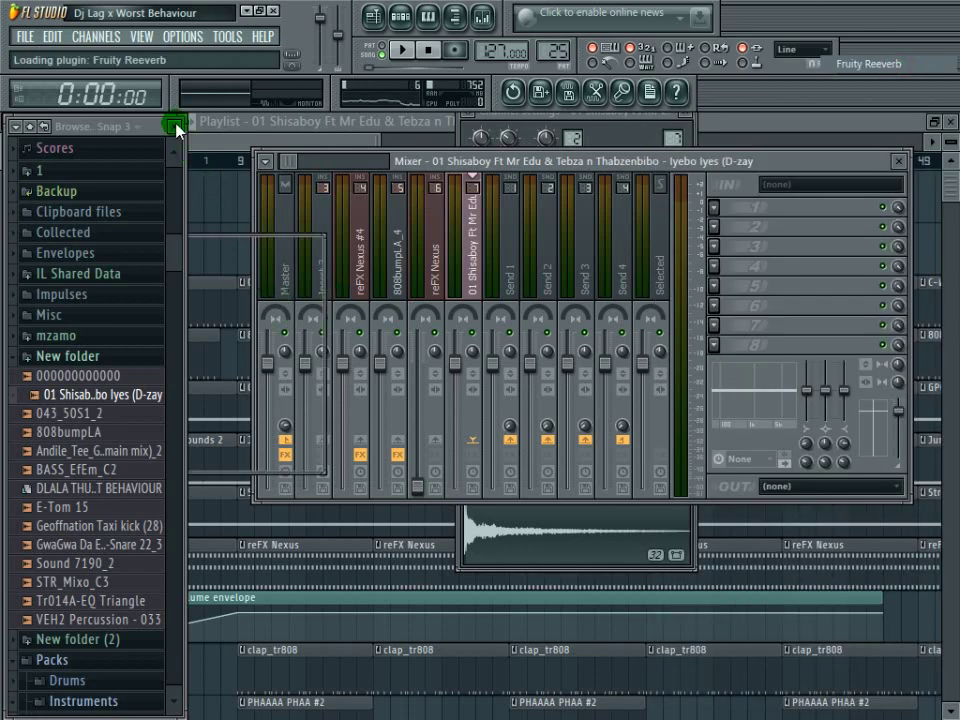
# Step: Add the 043_50S1_2 sample to Track 1 at bar 33
pyautogui.moveTo(66, 422); pyautogui.dragTo(220, 180)
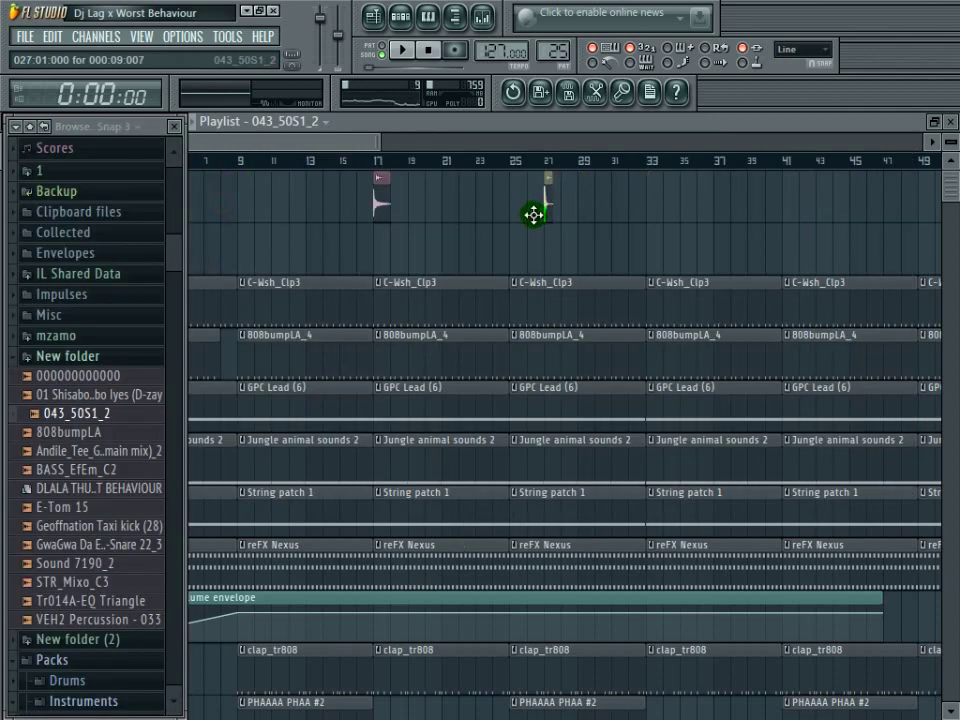
# Step: Set the 01 Shisaboy sample's Fruity Reeverb to 7% reverb and 3.7 sec decay, and start song playback
pyautogui.doubleClick(381, 200)
pyautogui.click(481, 18)
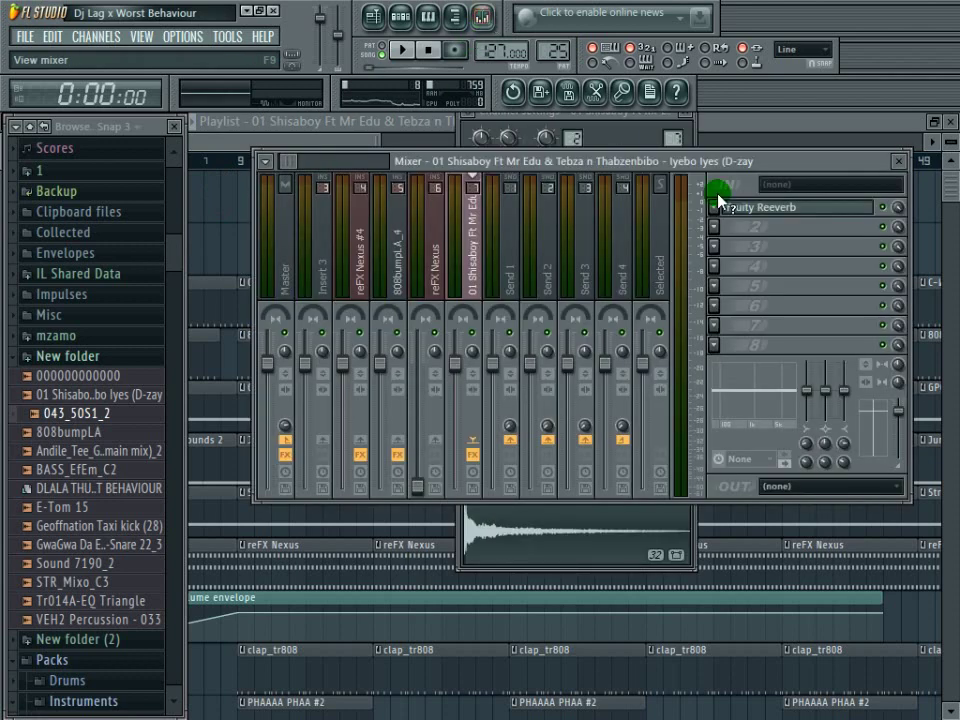
pyautogui.click(792, 208)
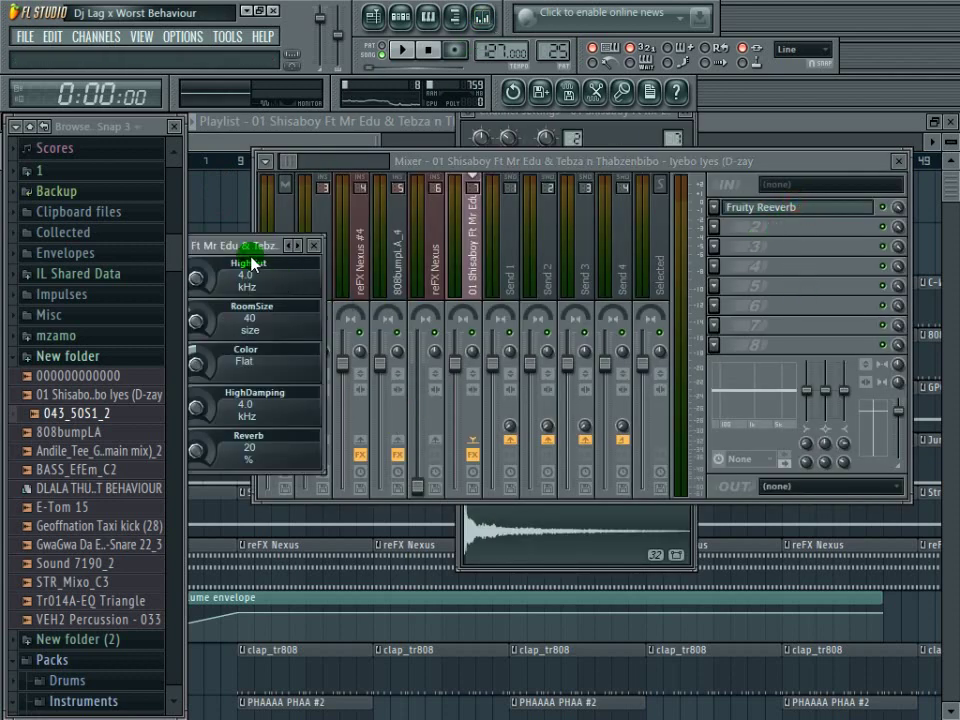
pyautogui.moveTo(252, 263); pyautogui.dragTo(561, 281)
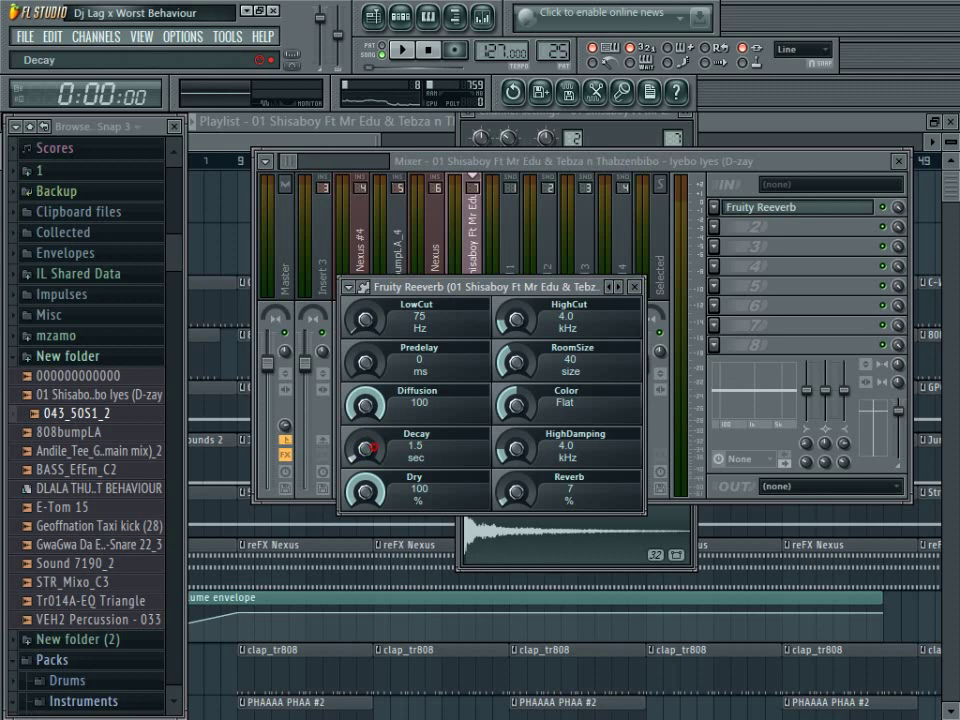
pyautogui.moveTo(378, 439); pyautogui.dragTo(378, 434)
pyautogui.click(412, 52)
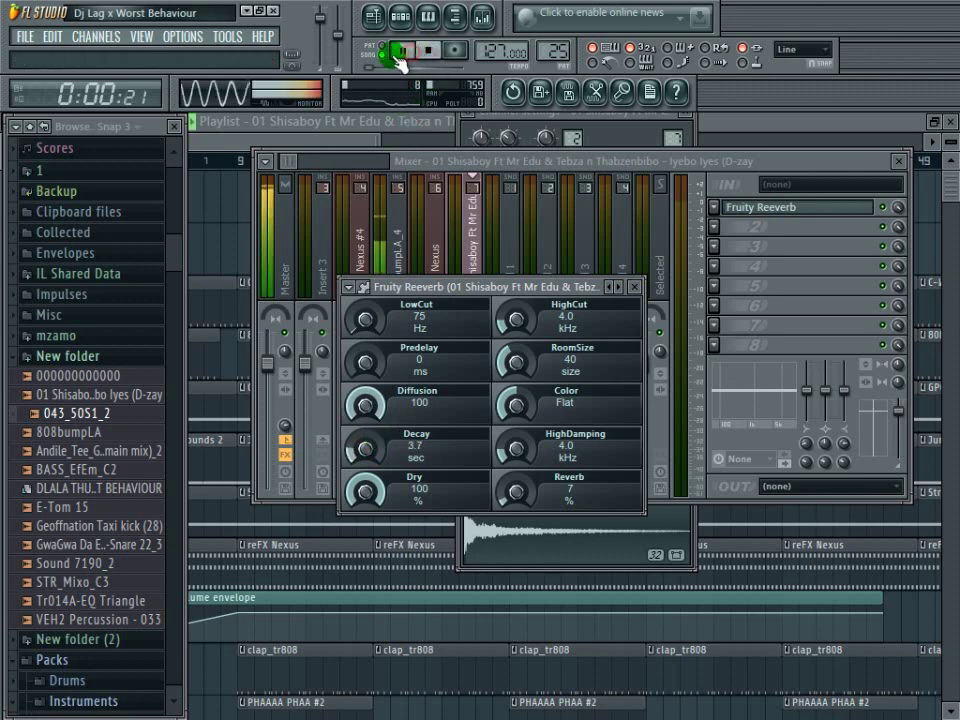
pyautogui.click(311, 141)
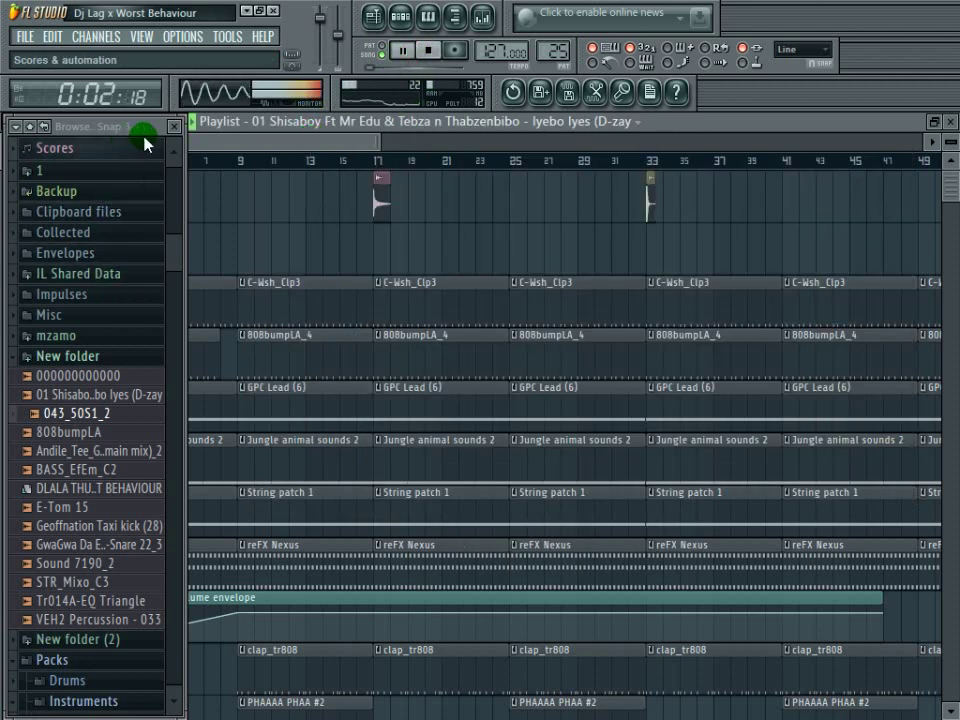
# Step: Close the browser and shorten the 808bumpLA_4 clip at bar 9 on Track 4 to four bars
pyautogui.click(174, 126)
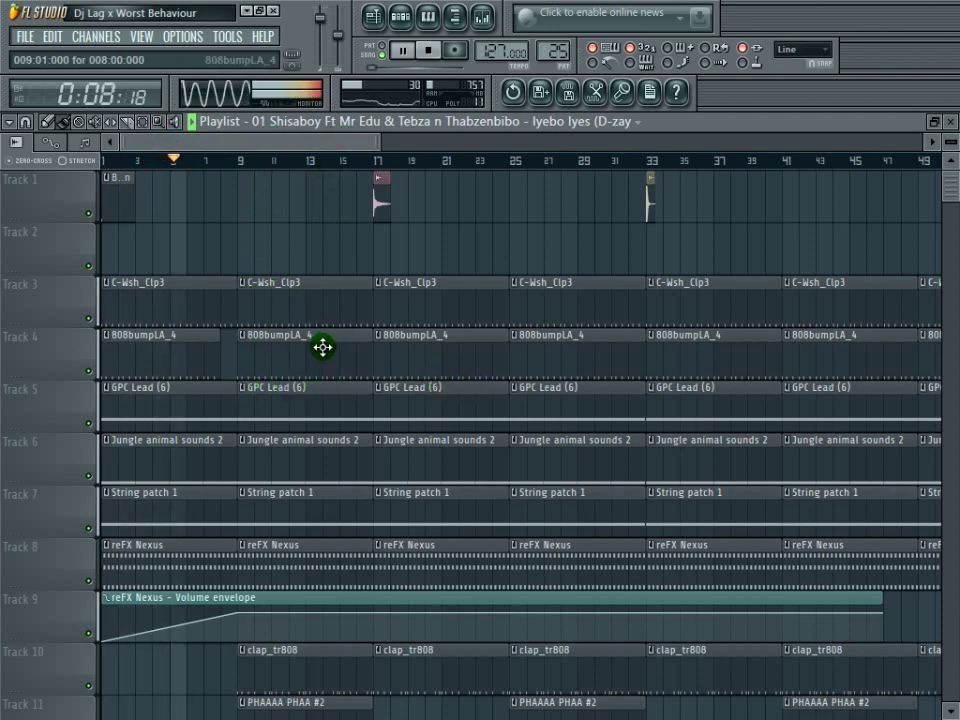
pyautogui.moveTo(371, 345); pyautogui.dragTo(302, 364)
# Step: Audition several channels in the step sequencer, including C-Wsh_Clp3, and create a new empty pattern
pyautogui.click(400, 16)
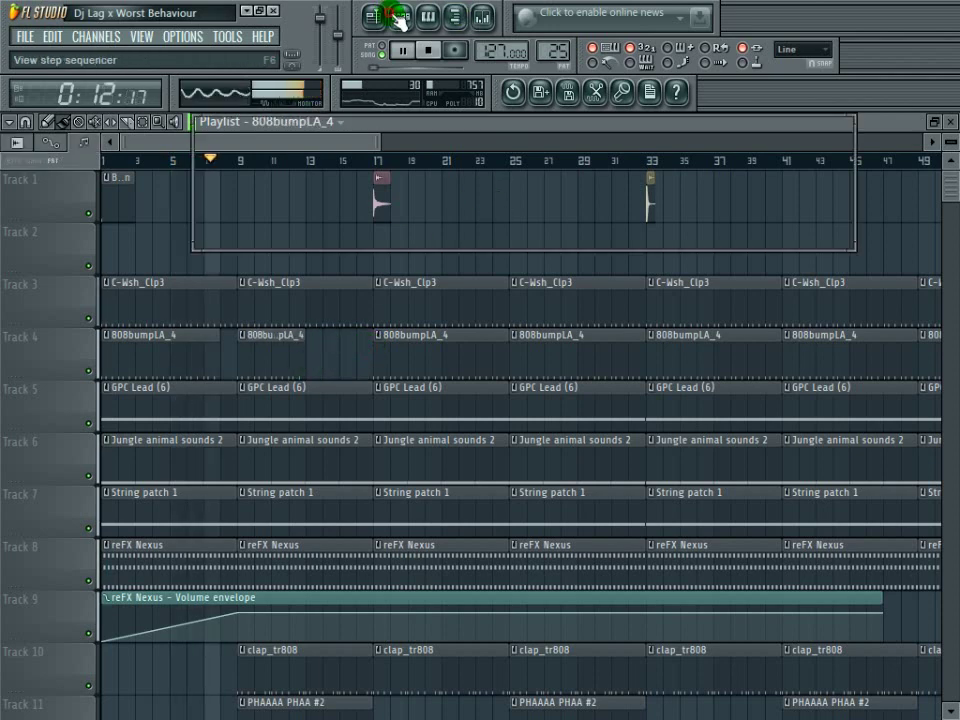
pyautogui.click(274, 238)
pyautogui.click(275, 259)
pyautogui.click(279, 222)
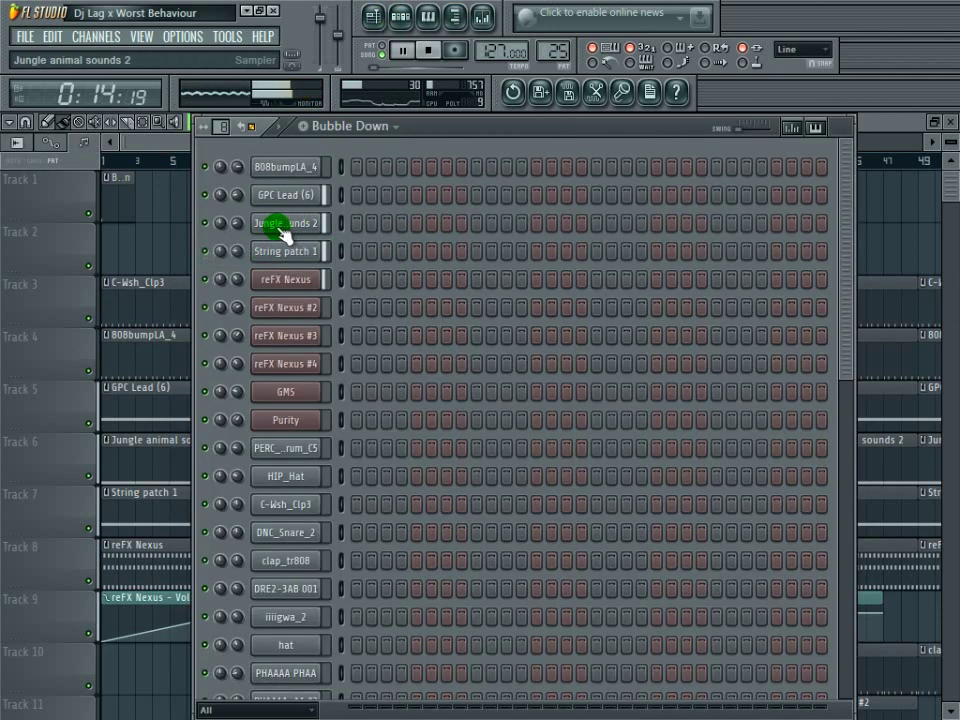
pyautogui.click(295, 475)
pyautogui.click(298, 478)
pyautogui.click(298, 478)
pyautogui.click(298, 504)
pyautogui.click(302, 130)
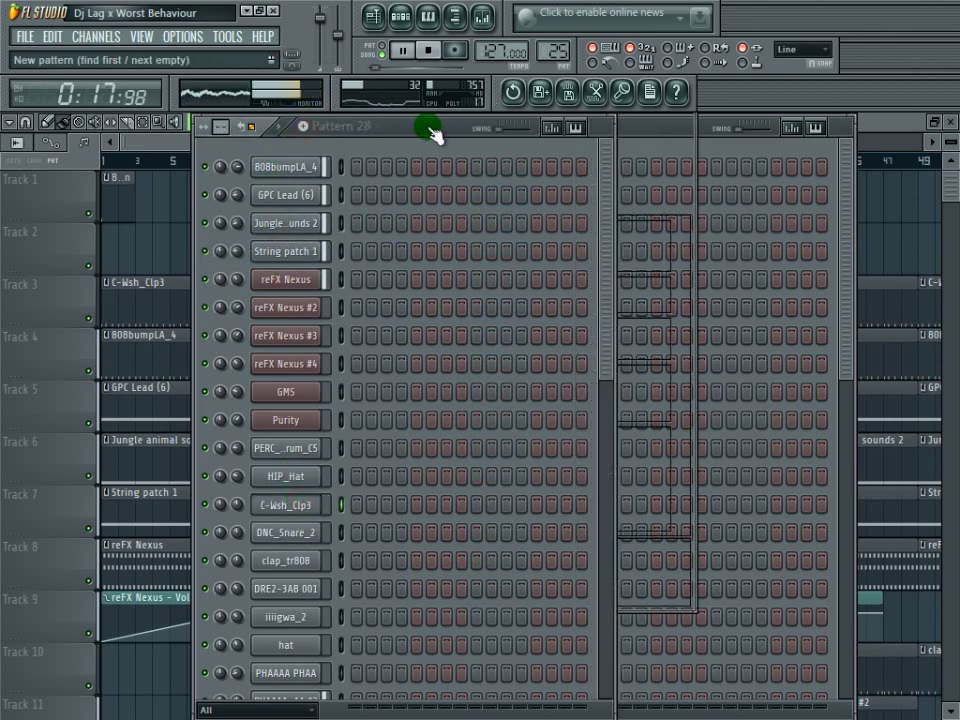
pyautogui.click(426, 110)
# Step: Program clap_tr808 hits on steps 1, 3, 5, 8, 11, 13 and 15 of Pattern 28
pyautogui.scroll(-3, 510, 438)
pyautogui.scroll(-3, 510, 438)
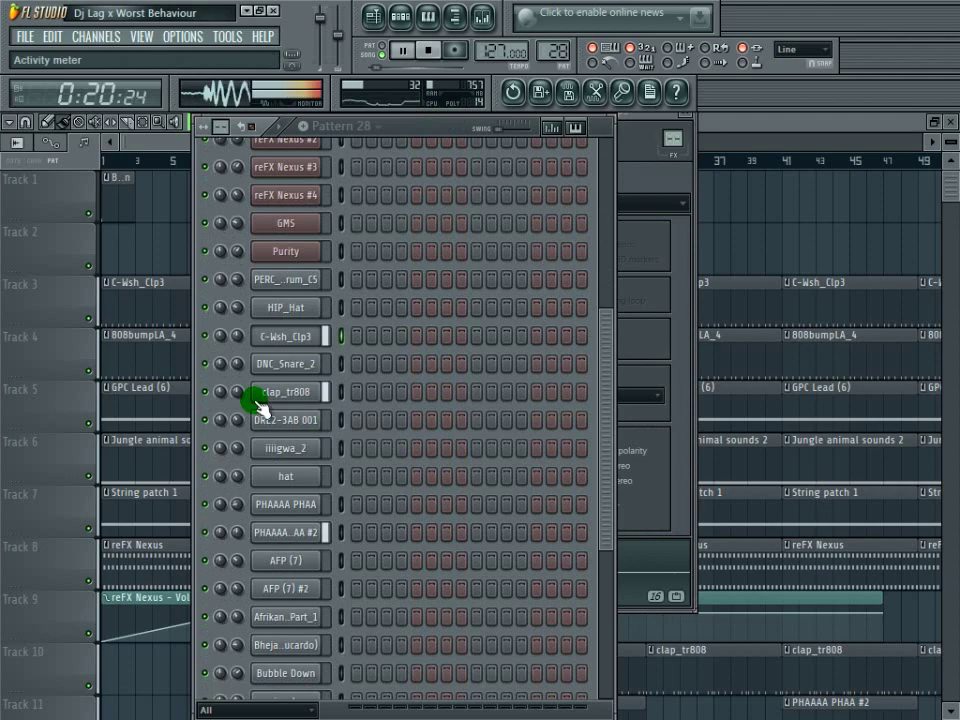
pyautogui.click(262, 390)
pyautogui.click(262, 390)
pyautogui.click(415, 393)
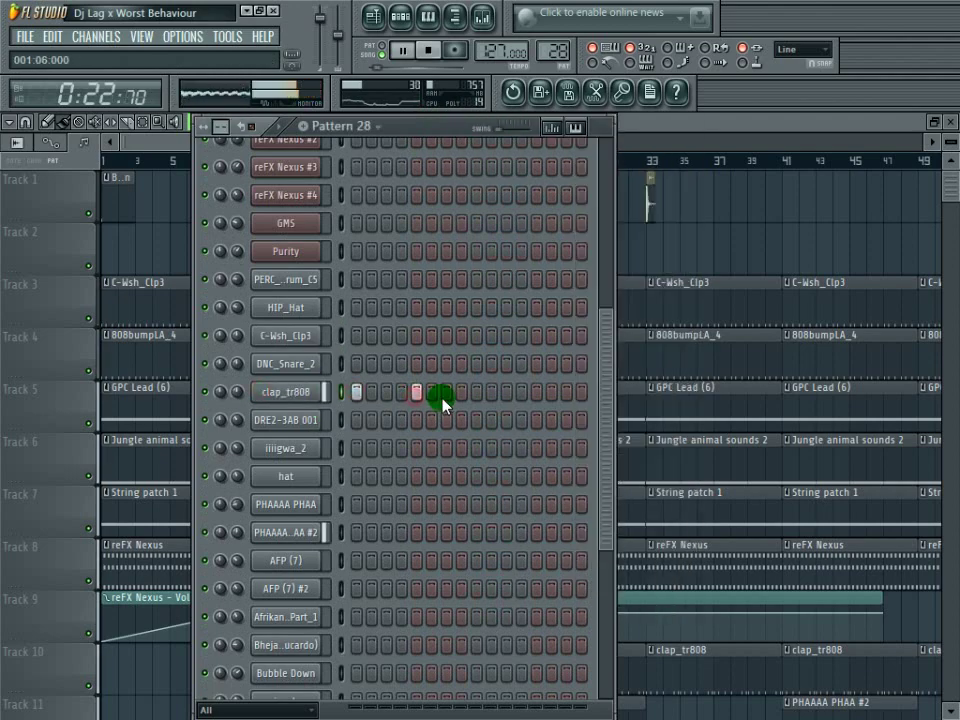
pyautogui.click(566, 393)
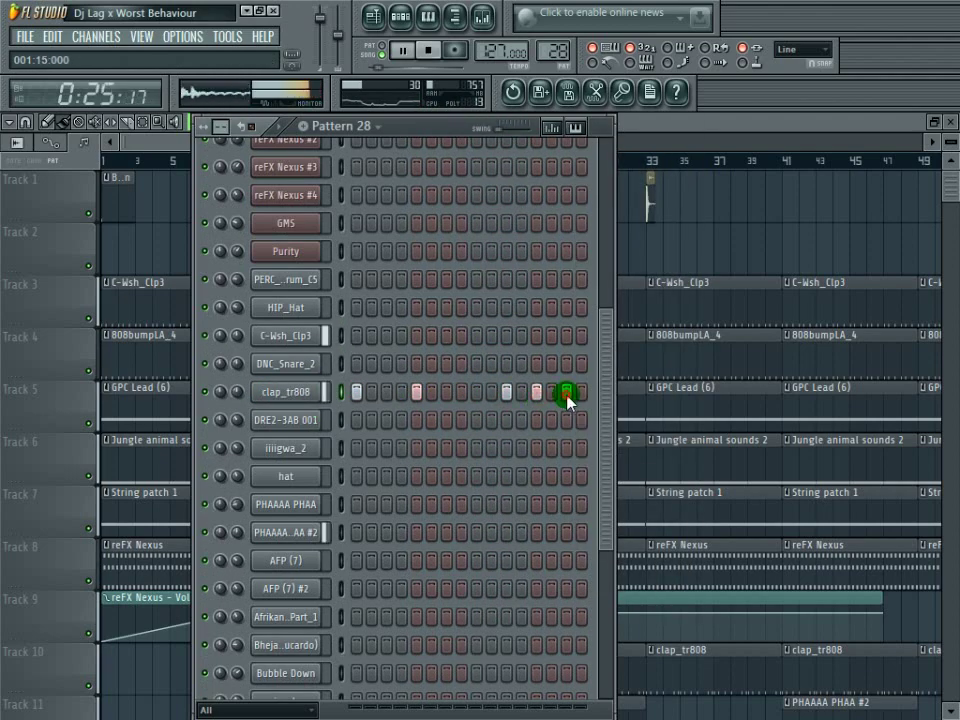
pyautogui.click(461, 393)
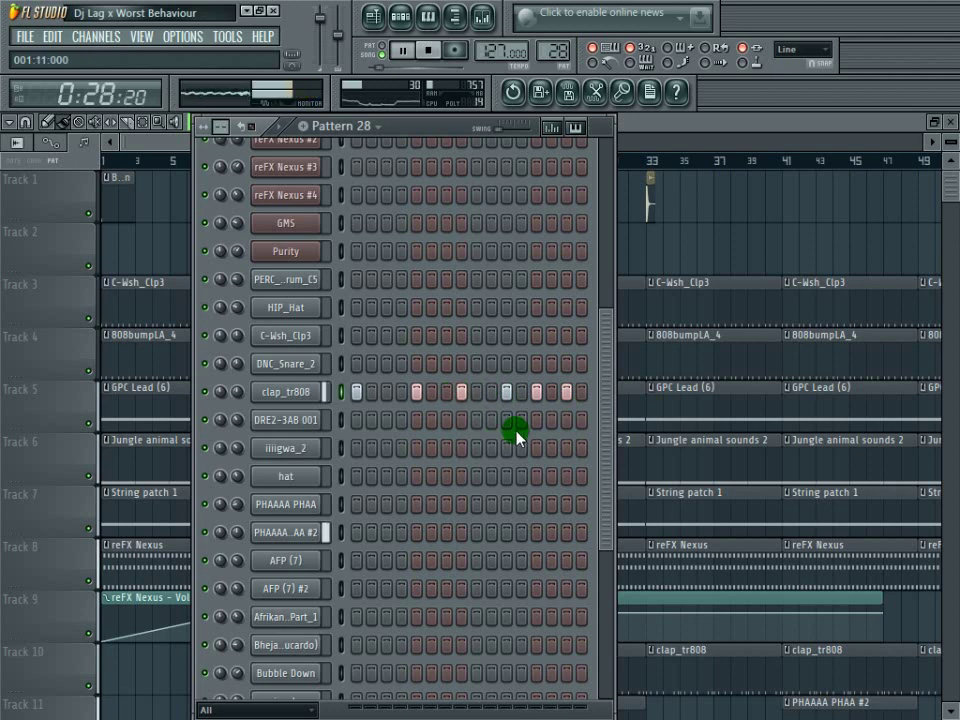
pyautogui.click(389, 394)
# Step: Place Pattern 28 on Track 2 at bar 32 and shorten the 808bumpLA_4 clip at bar 25 to six bars
pyautogui.click(654, 119)
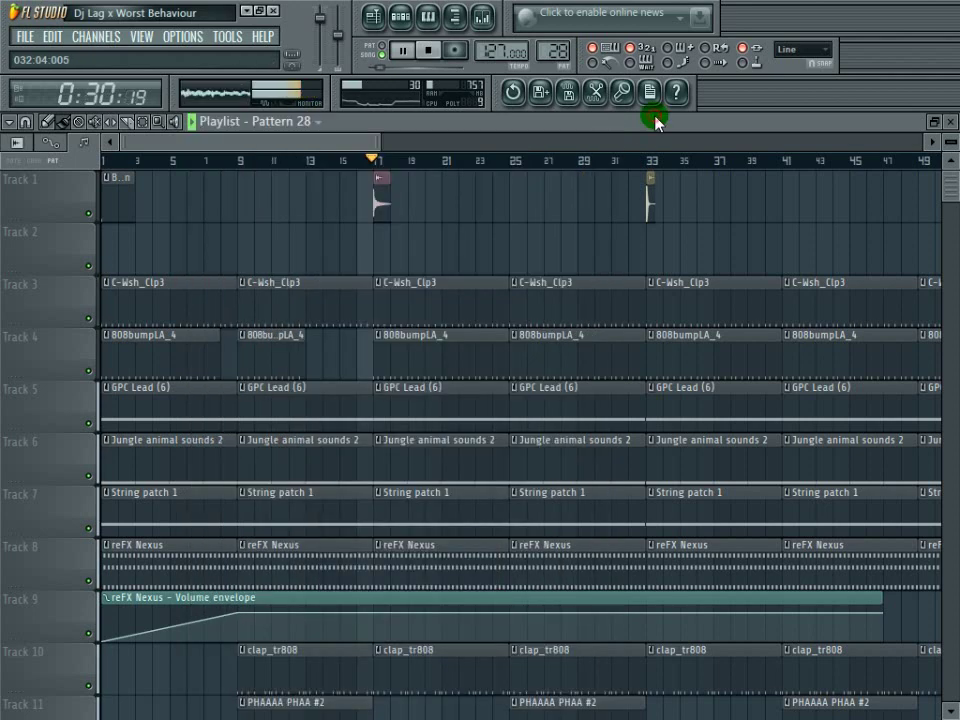
pyautogui.moveTo(480, 241); pyautogui.dragTo(632, 246)
pyautogui.click(632, 344)
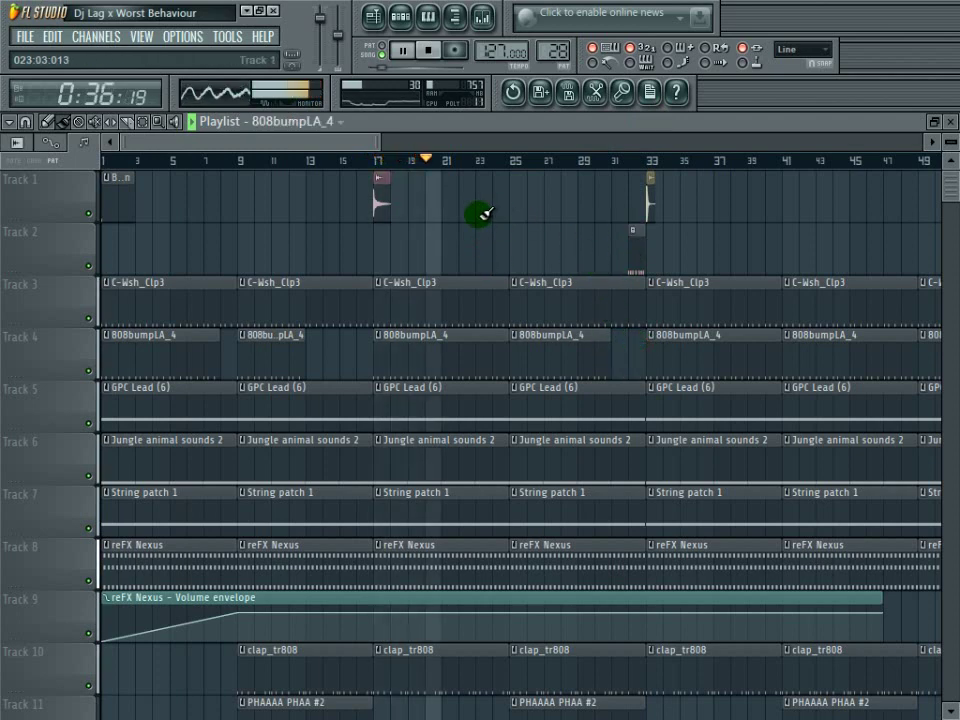
# Step: Repeat Track 1's Bubble Down clip at bars 49 and 97, 01 Shisaboy at 65 and 113, and 043_50S1_2 at 81 and 129
pyautogui.moveTo(686, 208); pyautogui.dragTo(866, 206)
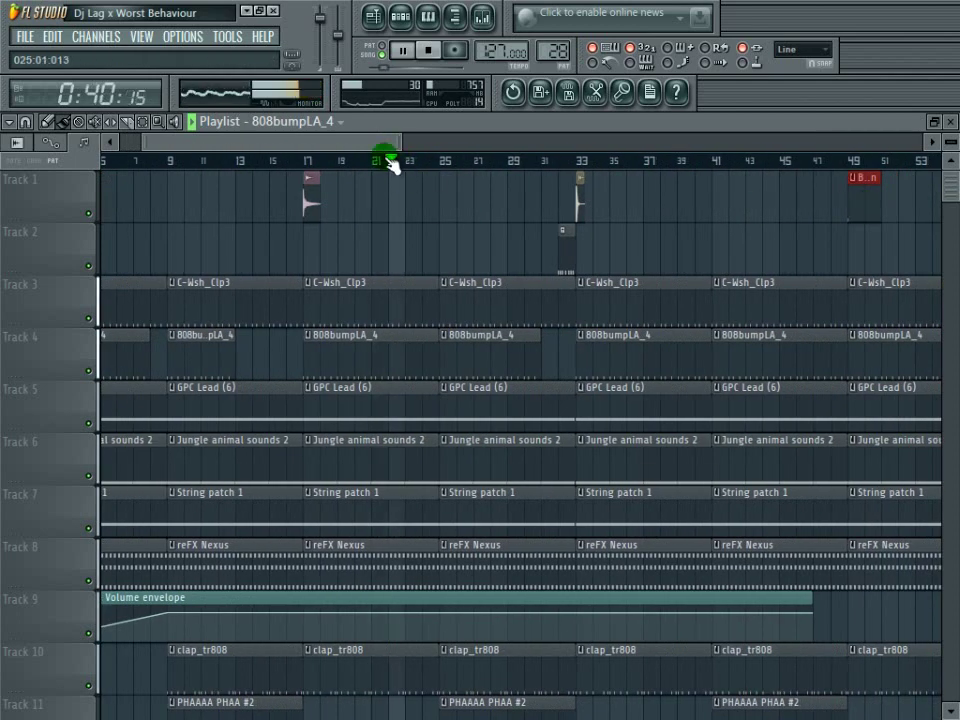
pyautogui.moveTo(250, 140); pyautogui.dragTo(434, 151)
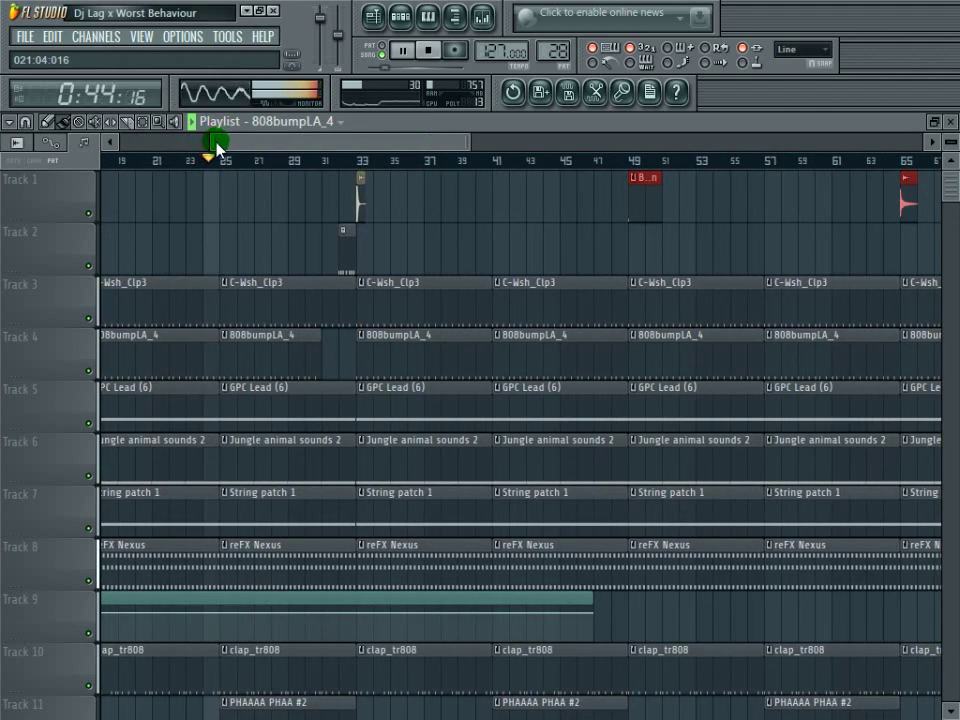
pyautogui.moveTo(208, 141); pyautogui.dragTo(5, 141)
pyautogui.moveTo(467, 143); pyautogui.dragTo(876, 190)
pyautogui.moveTo(686, 205); pyautogui.dragTo(598, 208)
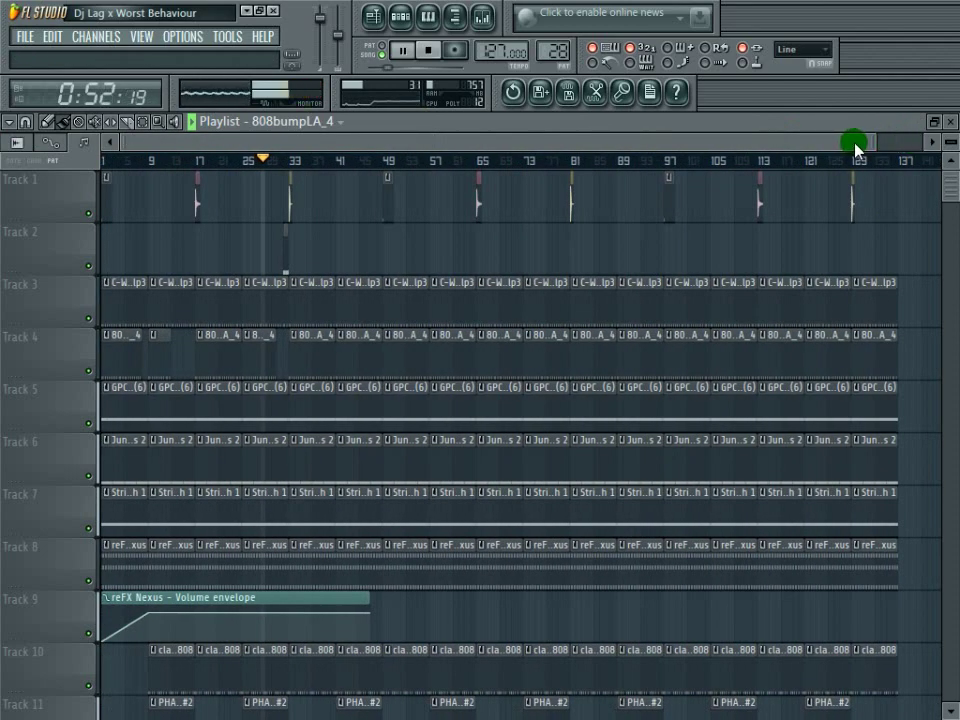
# Step: Shorten the clap_tr808 clip at bar 25 on Track 10 to six bars
pyautogui.moveTo(876, 134); pyautogui.dragTo(518, 135)
pyautogui.scroll(-5, 688, 300)
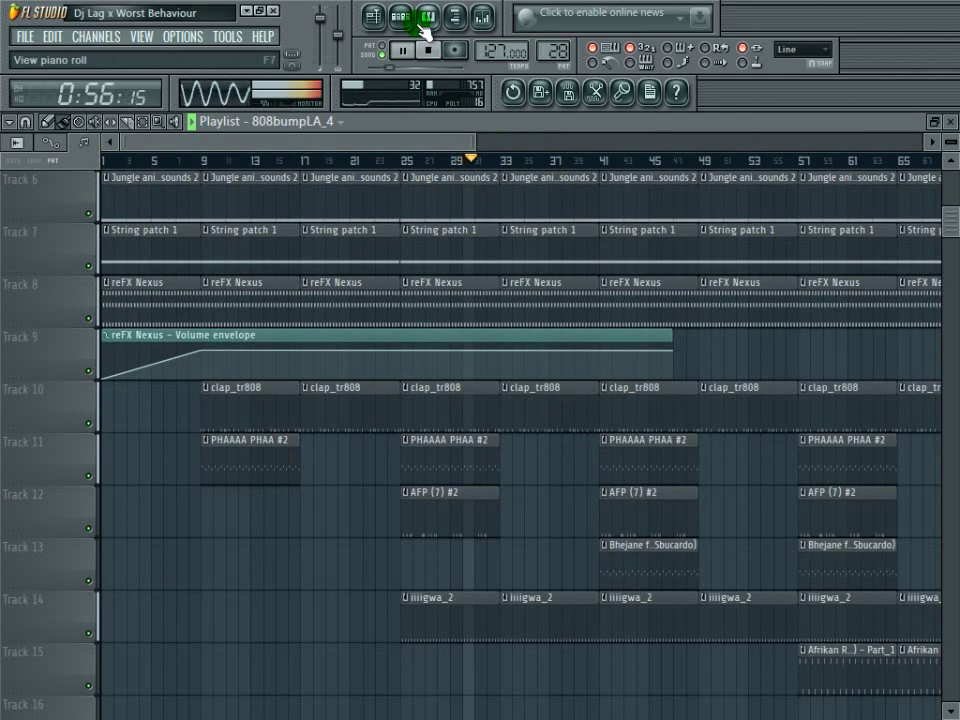
pyautogui.scroll(5, 537, 315)
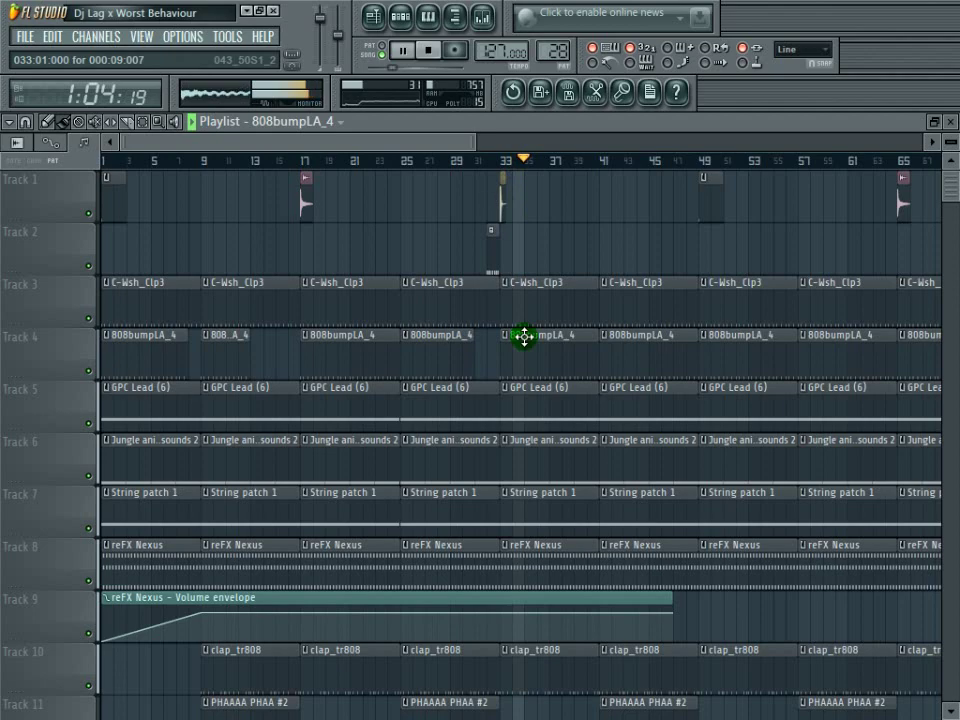
pyautogui.scroll(-5, 520, 330)
pyautogui.click(497, 400)
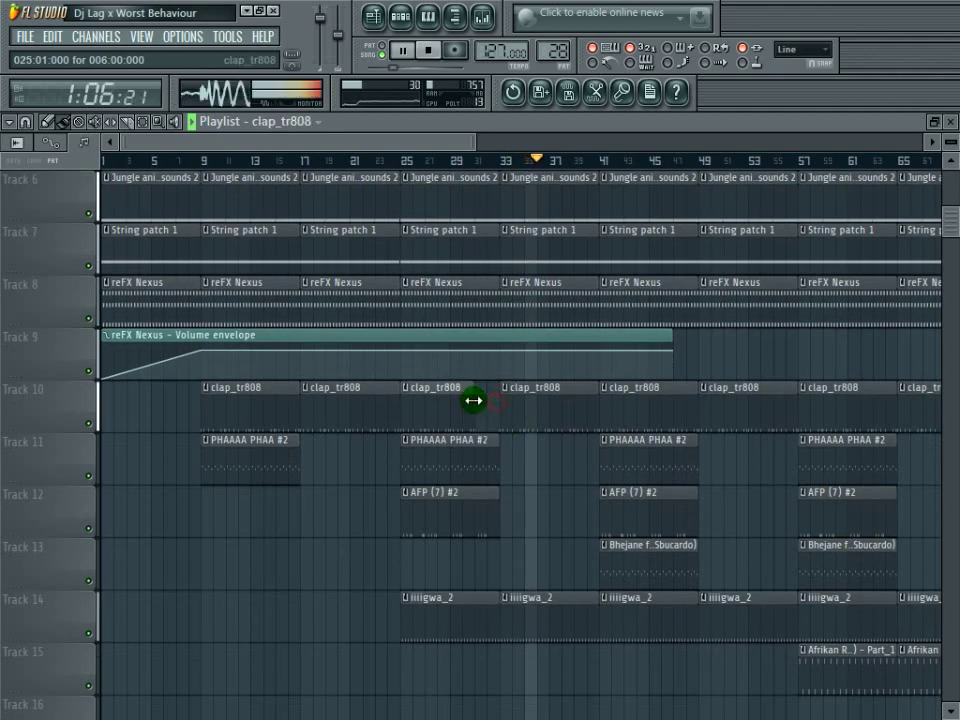
# Step: Create a second empty fill pattern and fill its C-Wsh_Clp3 channel with regularly spaced steps
pyautogui.moveTo(454, 144); pyautogui.dragTo(510, 172)
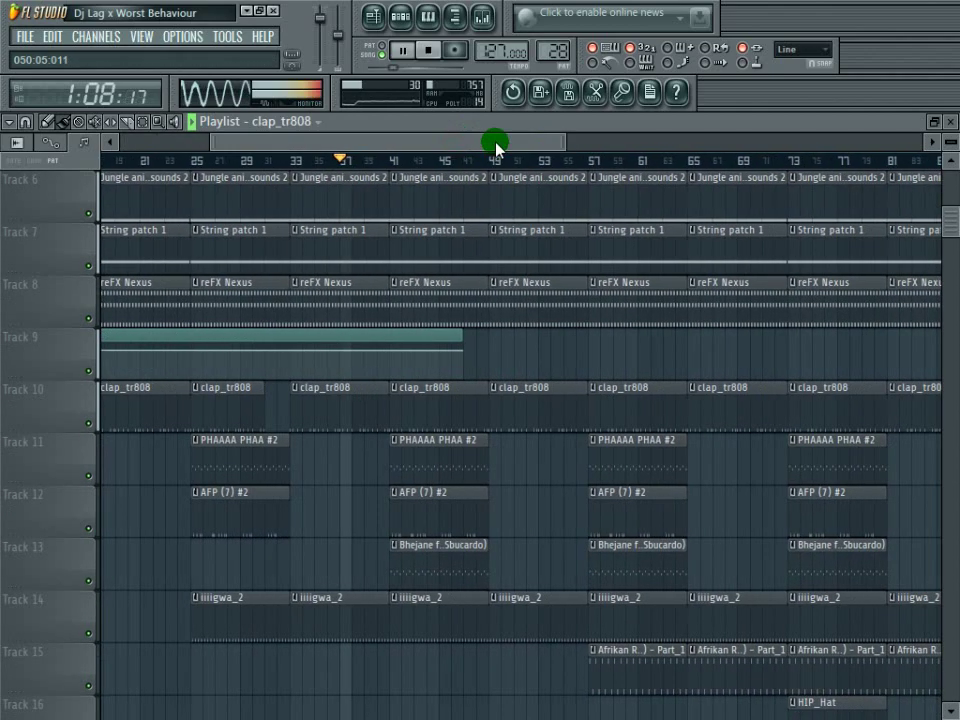
pyautogui.click(401, 16)
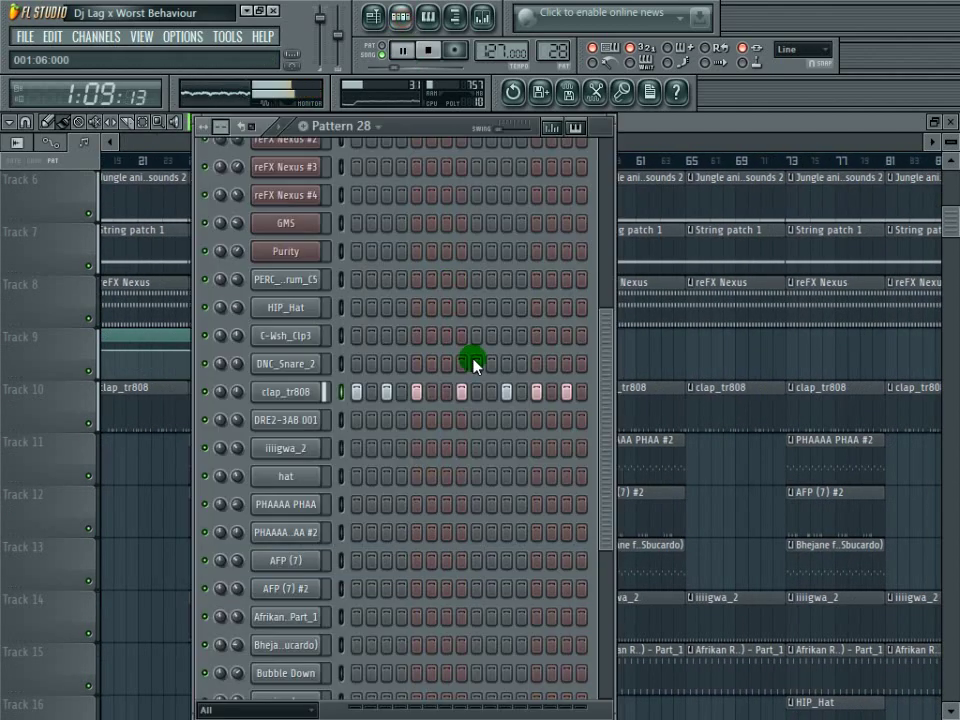
pyautogui.click(302, 128)
pyautogui.click(428, 113)
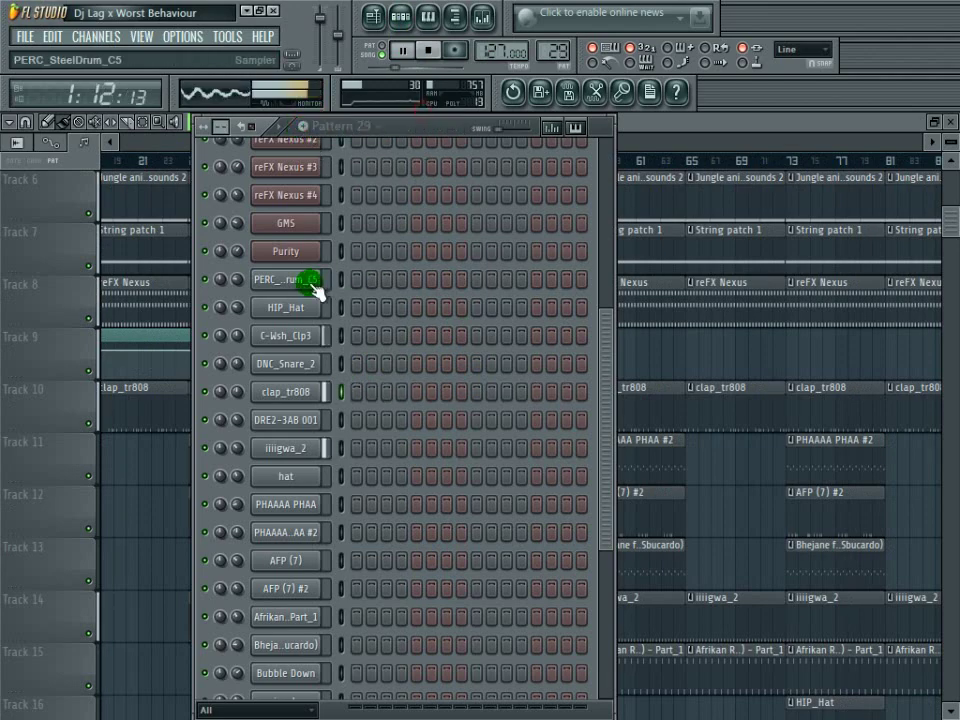
pyautogui.click(297, 335)
pyautogui.click(348, 341)
pyautogui.rightClick(303, 338)
pyautogui.click(381, 462)
pyautogui.click(626, 146)
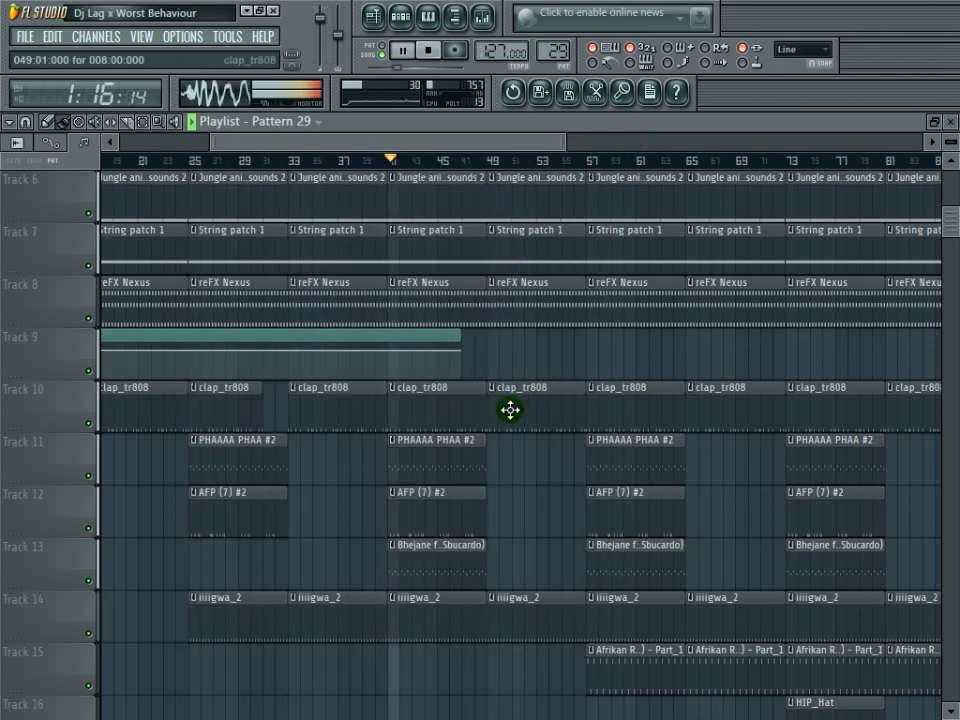
# Step: Place Pattern 29 on Track 2 at bar 48 and shorten the 808bumpLA_4 clip at bar 41 to six bars
pyautogui.scroll(-1, 497, 414)
pyautogui.scroll(6, 497, 414)
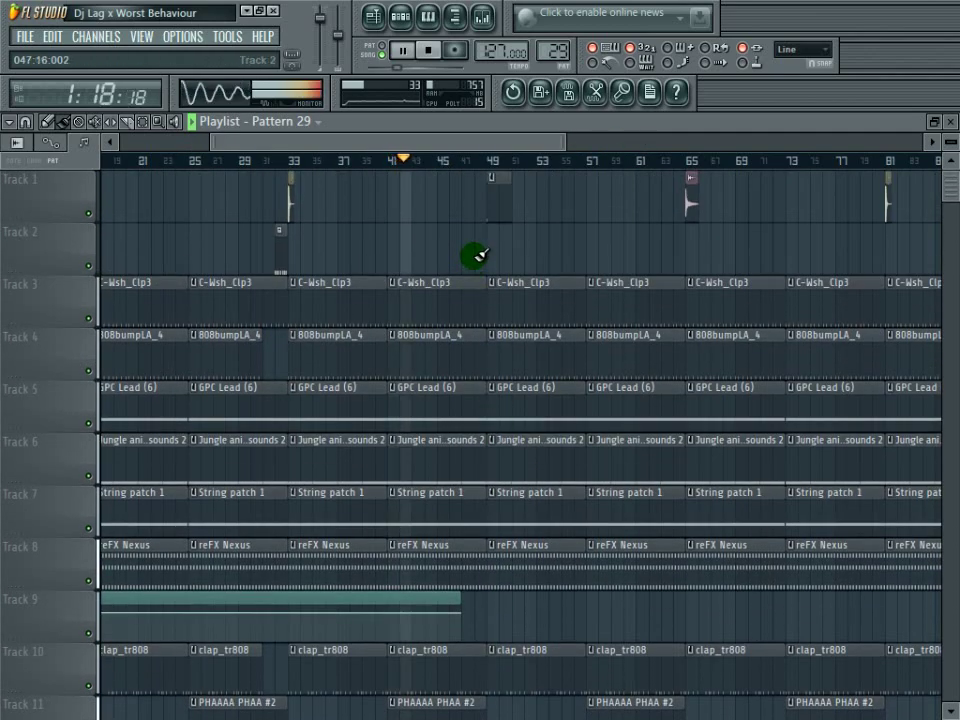
pyautogui.click(479, 337)
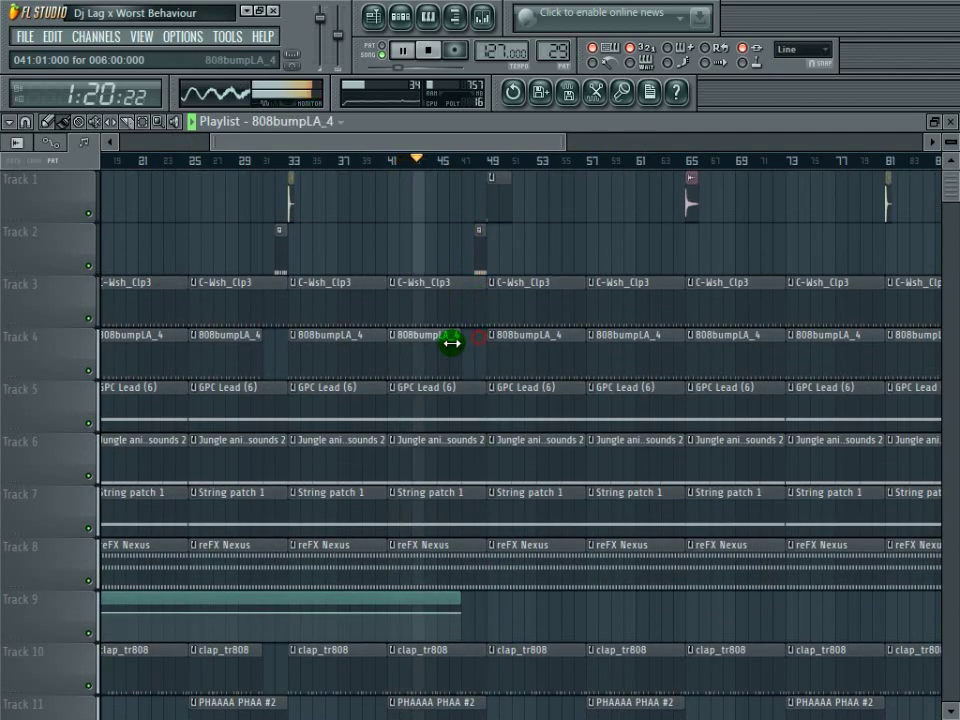
# Step: Review how the clips are layered across all tracks between bars 41 and 97 during playback
pyautogui.scroll(-6, 561, 369)
pyautogui.moveTo(450, 135); pyautogui.dragTo(497, 171)
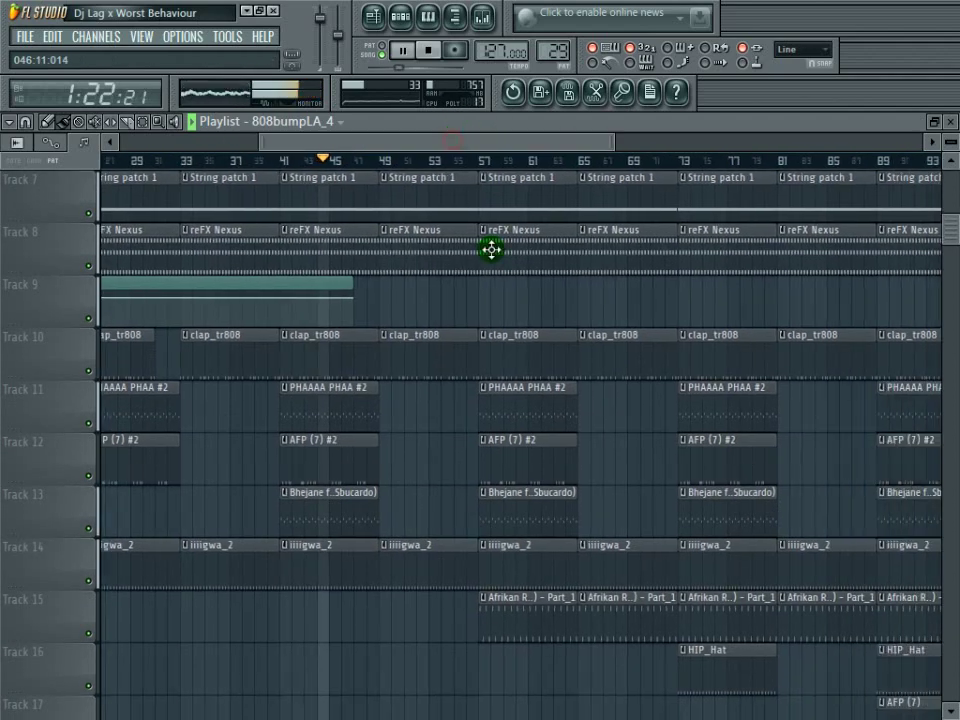
pyautogui.scroll(5, 494, 255)
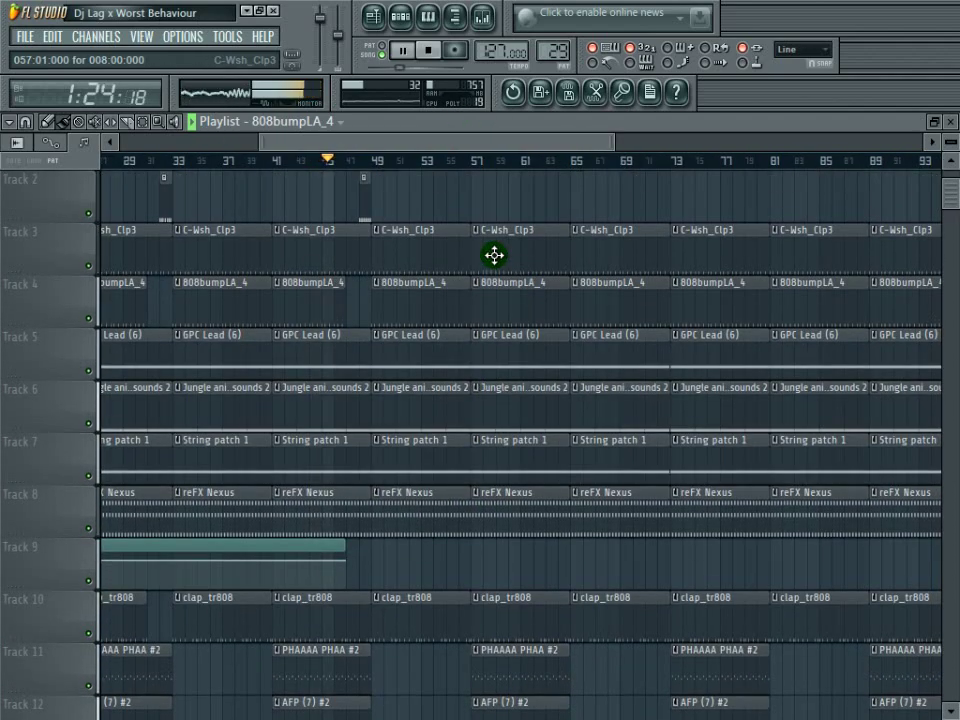
pyautogui.scroll(1, 494, 255)
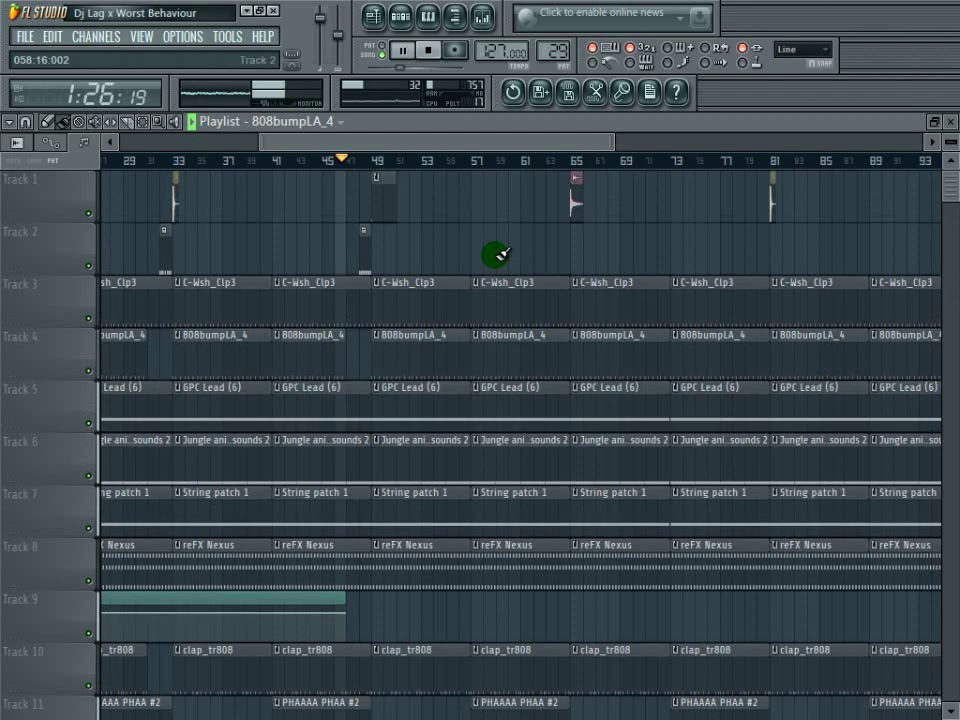
pyautogui.scroll(-6, 494, 255)
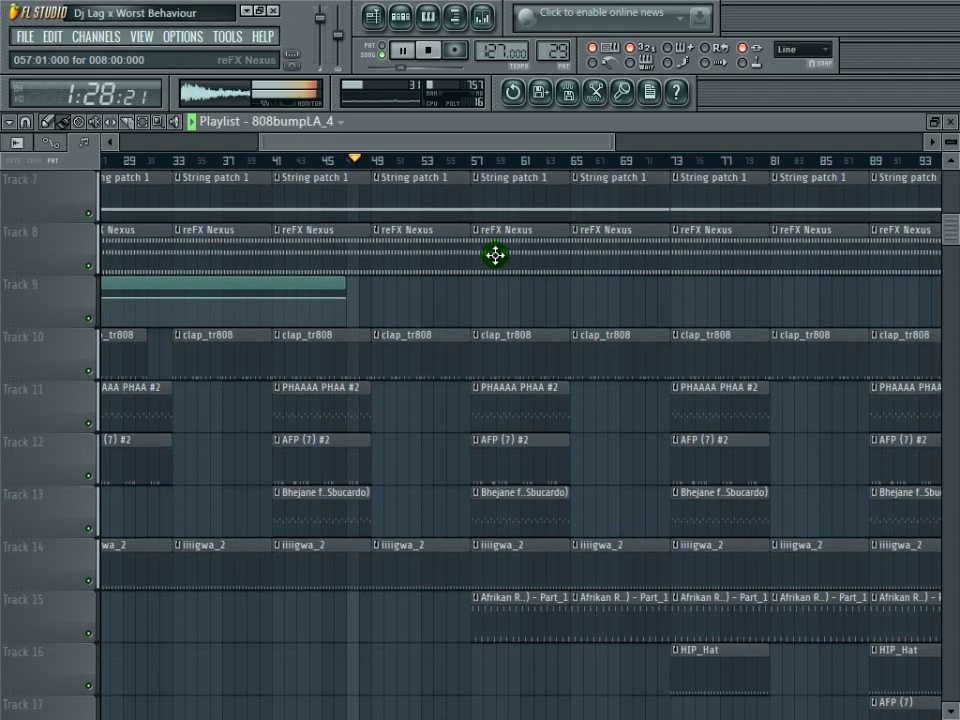
pyautogui.scroll(-3, 494, 255)
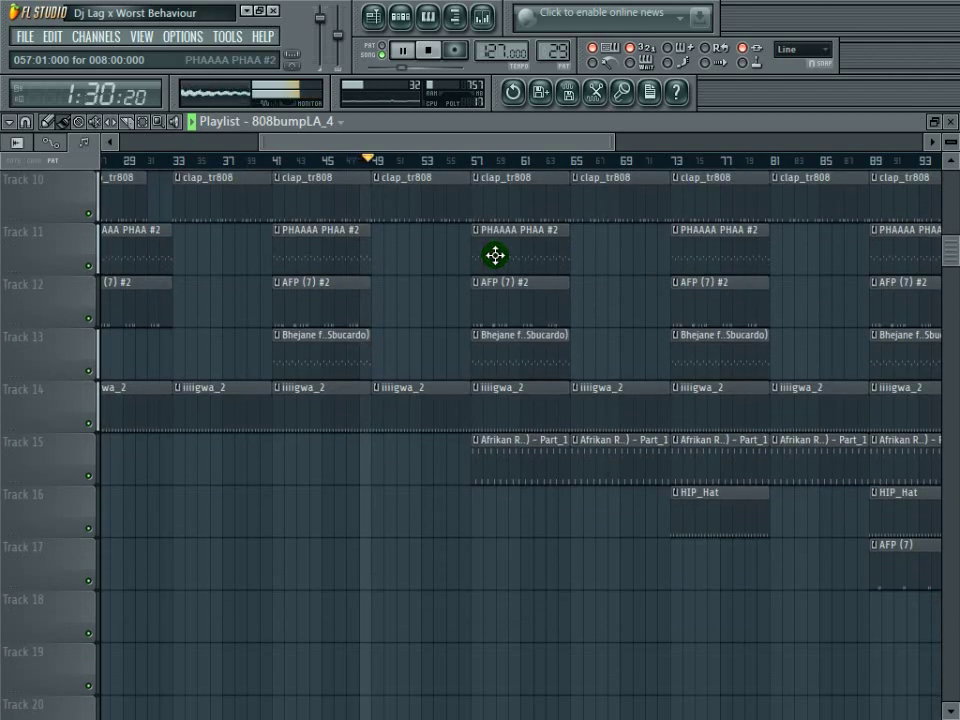
pyautogui.hscroll(2, 517, 141)
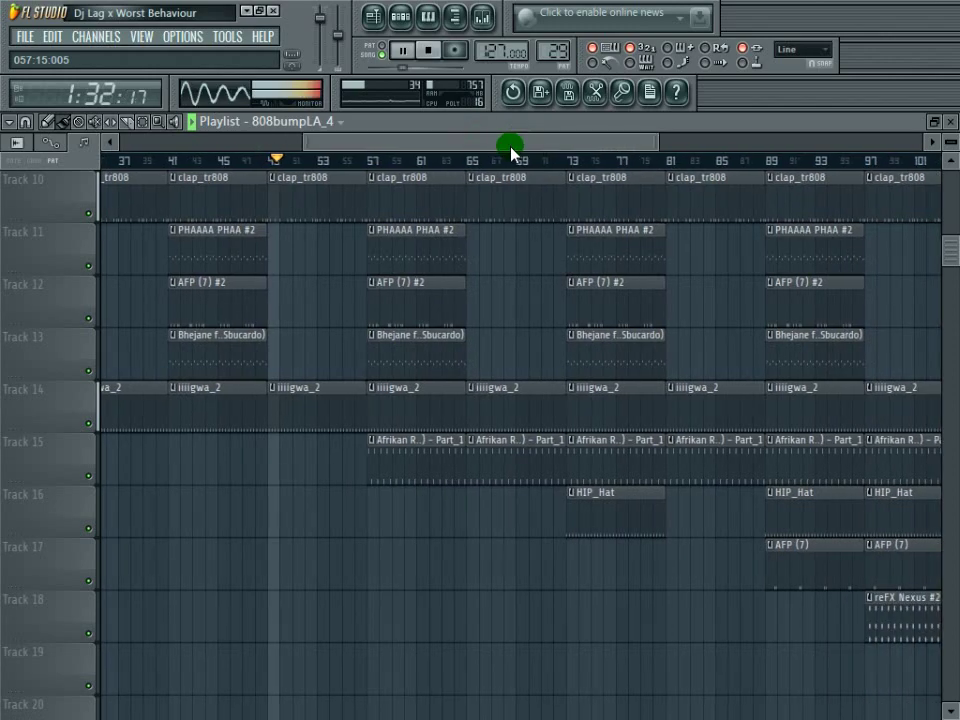
pyautogui.scroll(9, 504, 178)
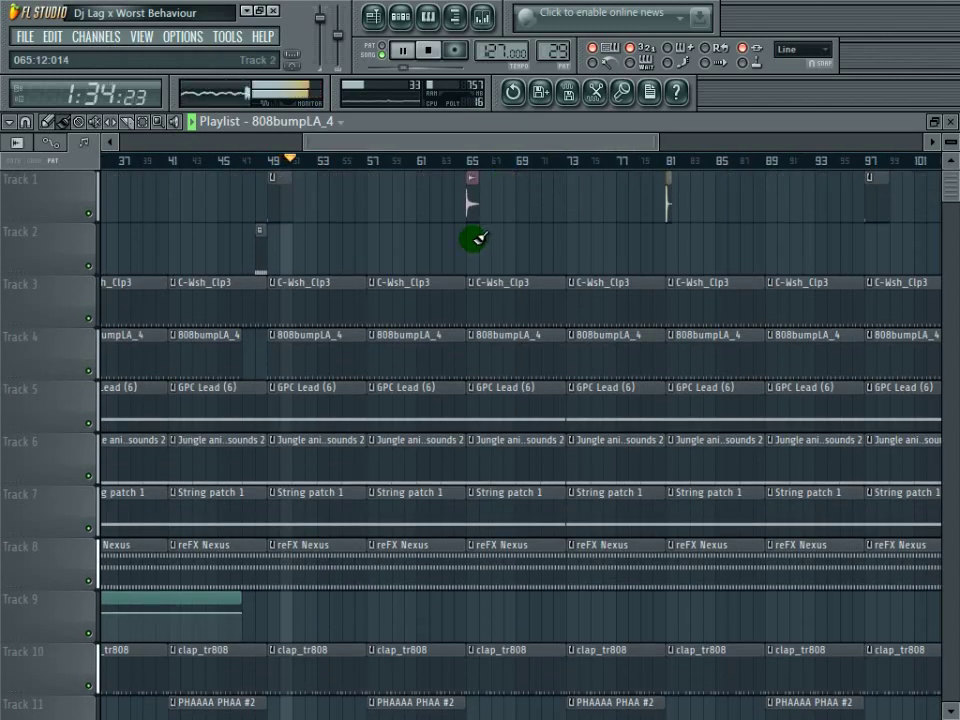
# Step: Remove the trial fill clip near bar 64 on Track 2 and fill Pattern 28's clap_tr808 channel on every second step
pyautogui.click(452, 249)
pyautogui.rightClick(476, 246)
pyautogui.moveTo(467, 142); pyautogui.dragTo(388, 144)
pyautogui.press('F6')
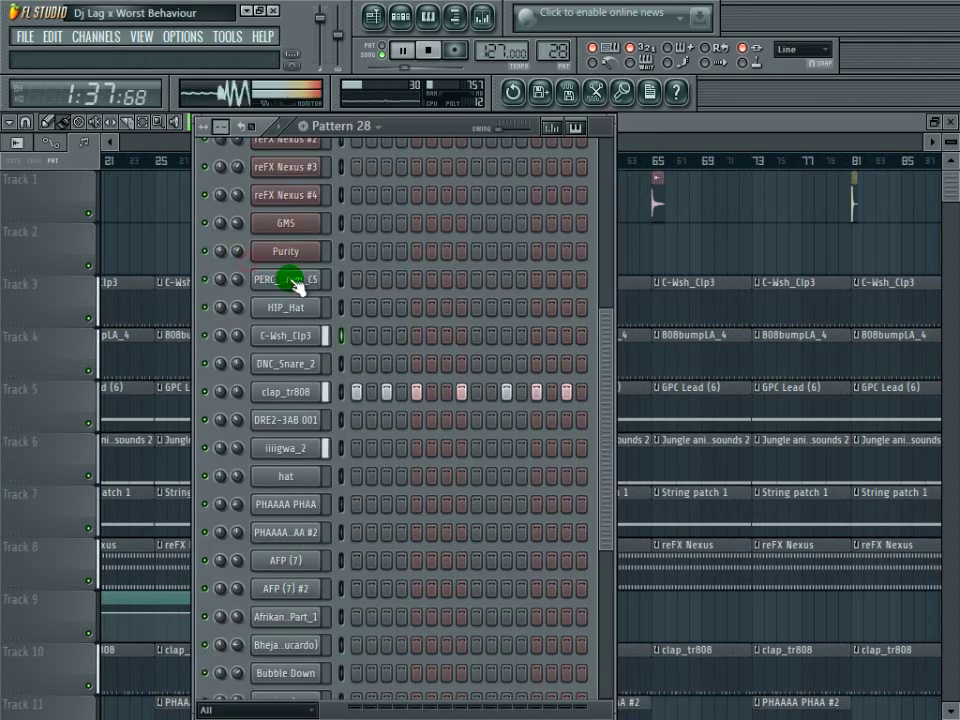
pyautogui.rightClick(285, 390)
pyautogui.click(352, 521)
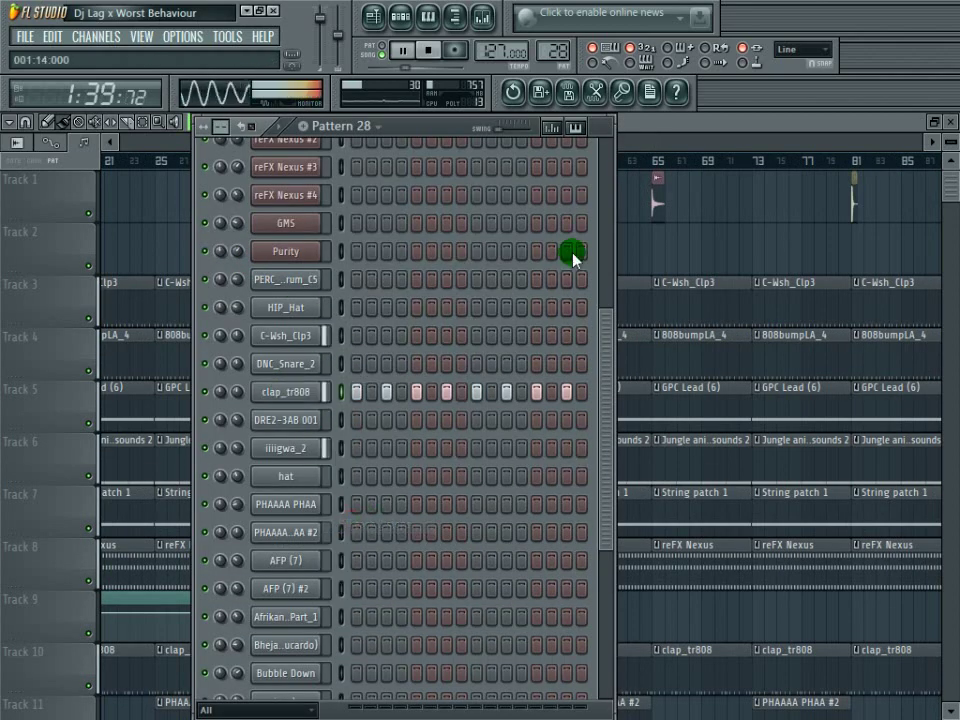
# Step: Place the clap fill pattern clips on Track 2 just before bars 65, 81, 97, 113 and 129
pyautogui.click(670, 123)
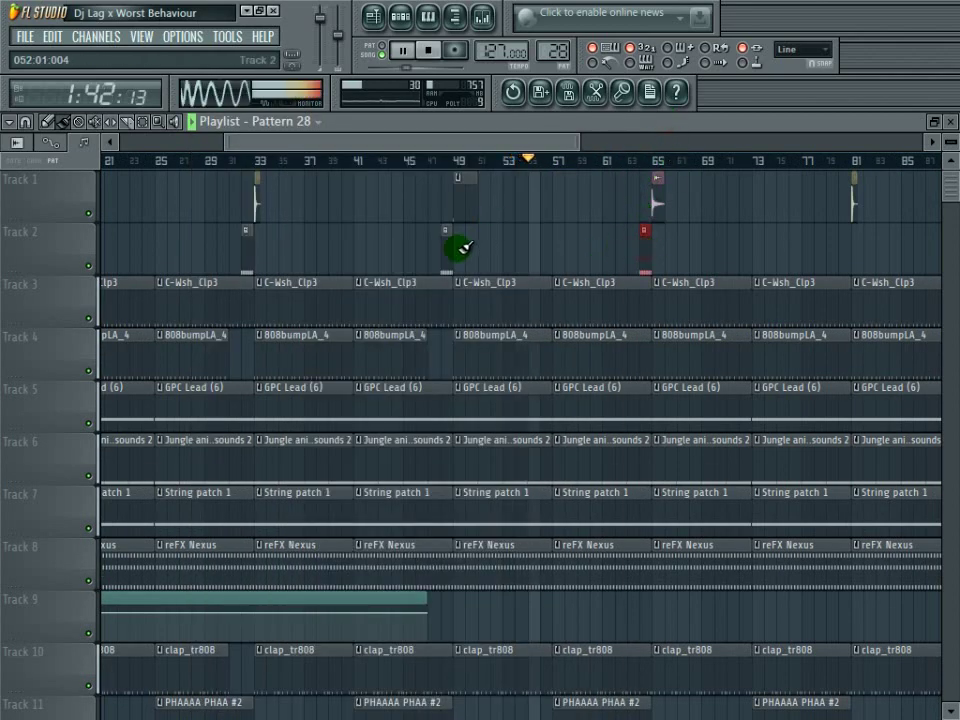
pyautogui.moveTo(537, 141); pyautogui.dragTo(666, 141)
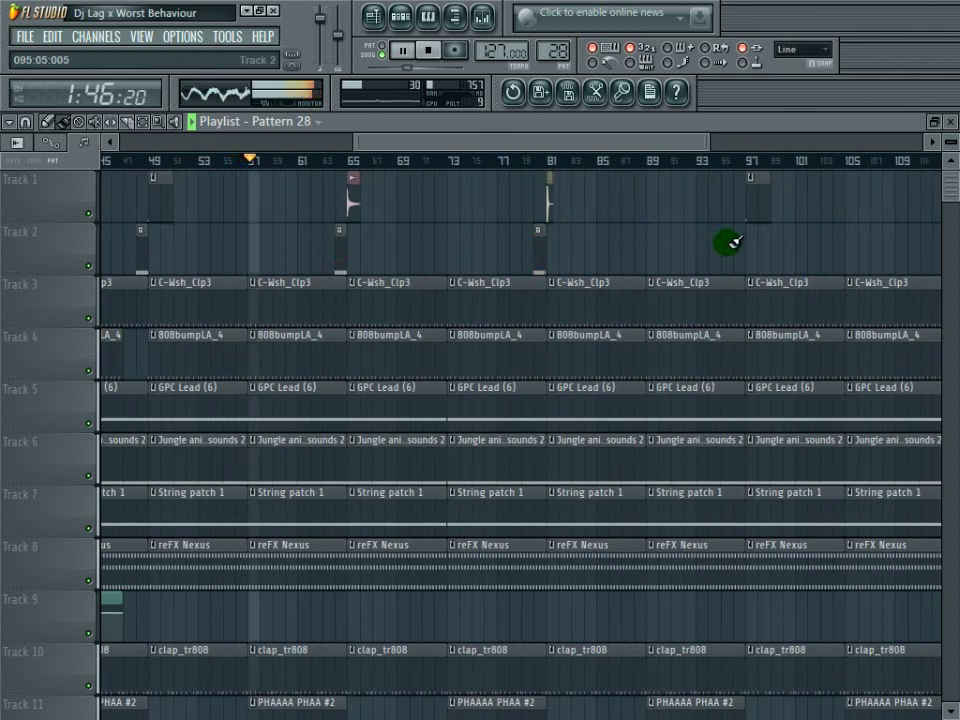
pyautogui.hscroll(3, 697, 141)
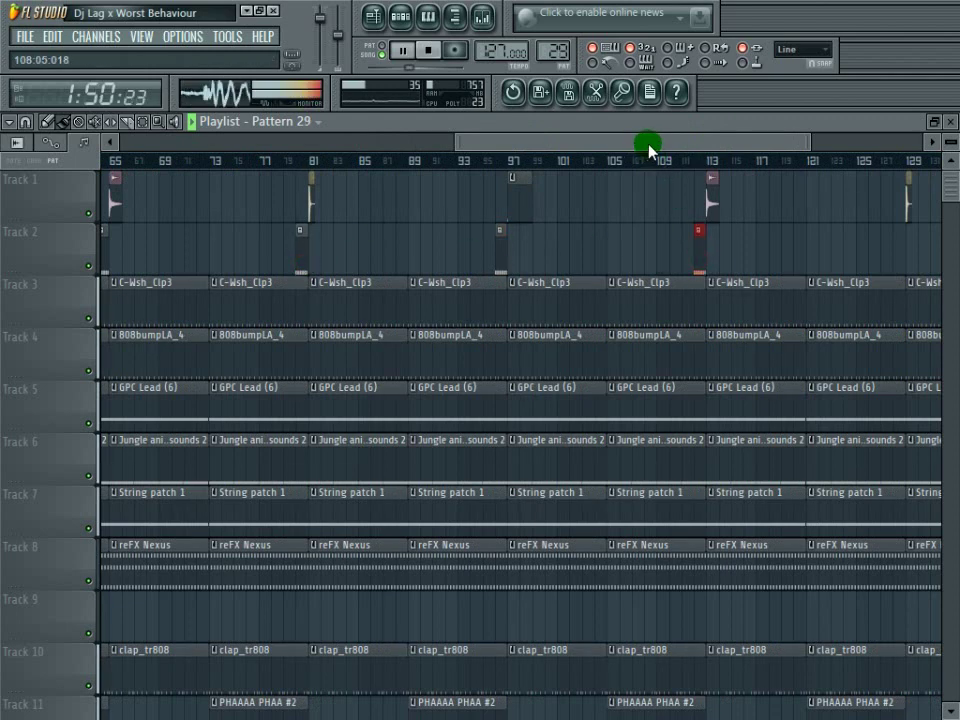
pyautogui.moveTo(647, 145); pyautogui.dragTo(786, 141)
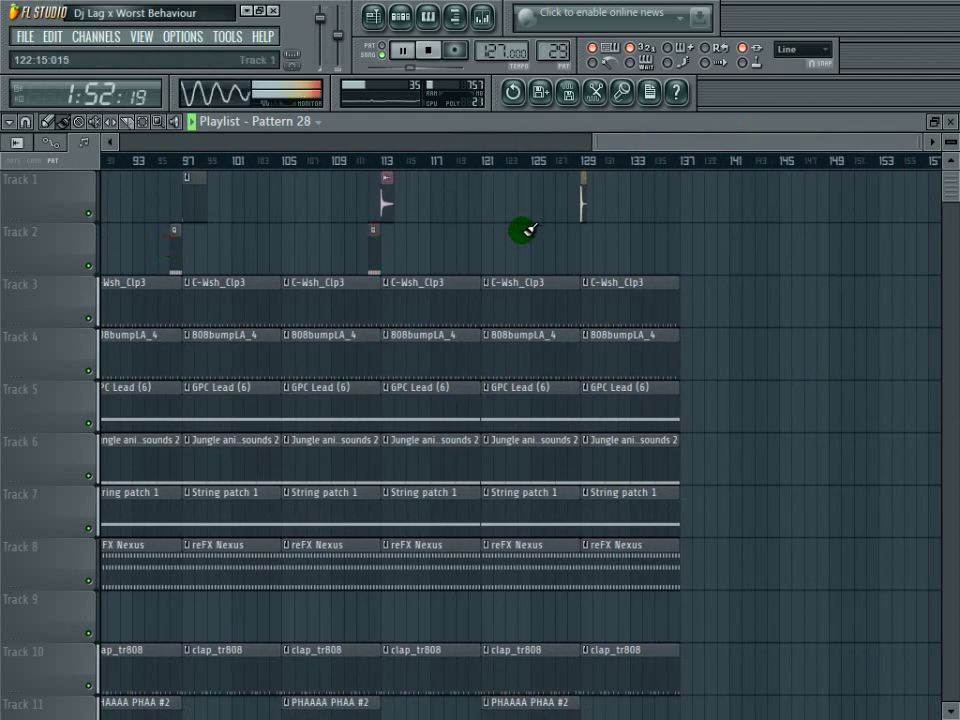
pyautogui.moveTo(585, 145); pyautogui.dragTo(461, 152)
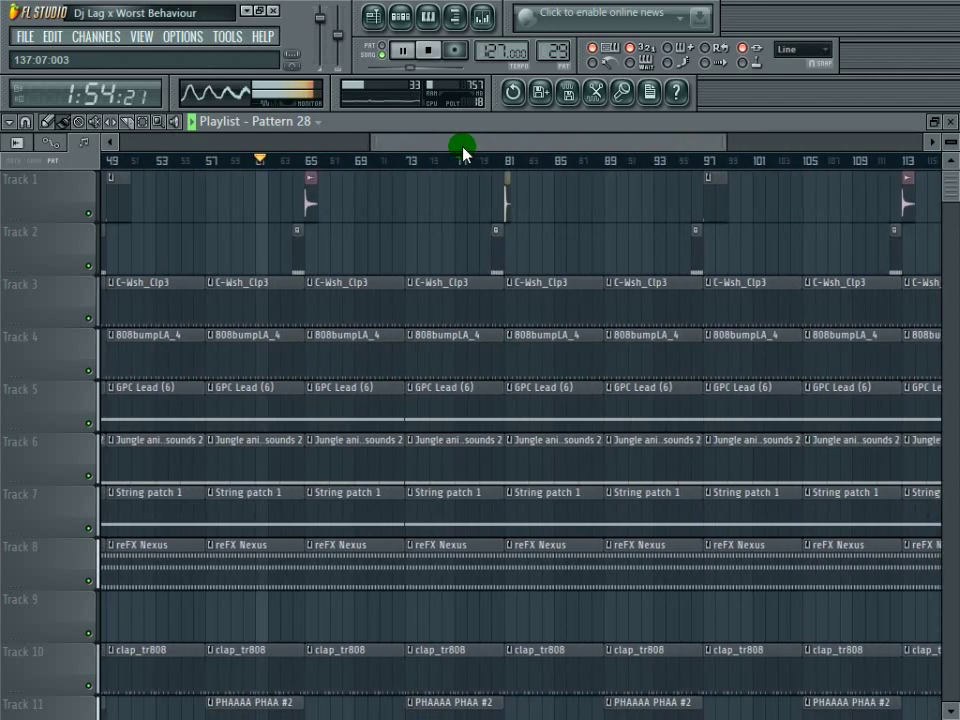
# Step: Choose the Purity pattern and place clips of it on Track 20 at bars 73, 81 and 89
pyautogui.scroll(-8, 540, 302)
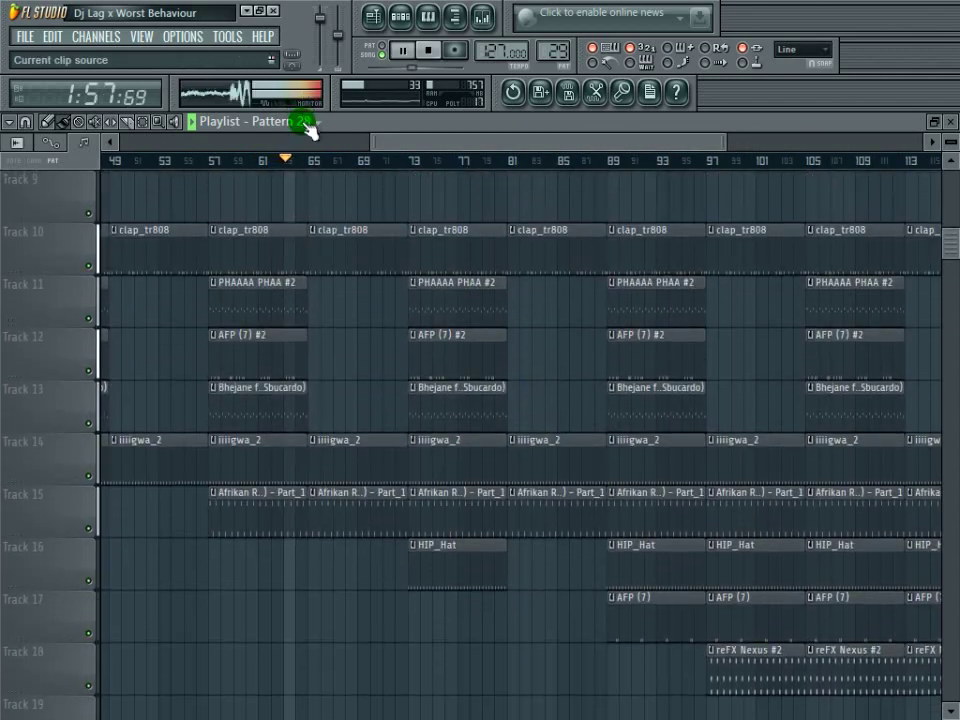
pyautogui.click(303, 123)
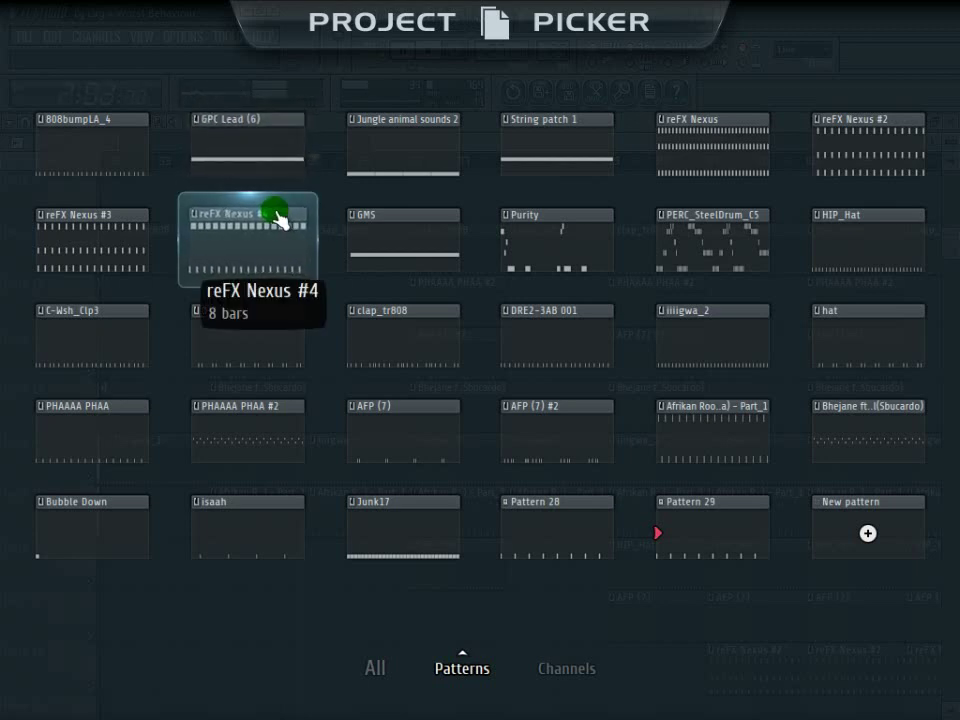
pyautogui.click(536, 251)
pyautogui.moveTo(521, 150); pyautogui.dragTo(512, 148)
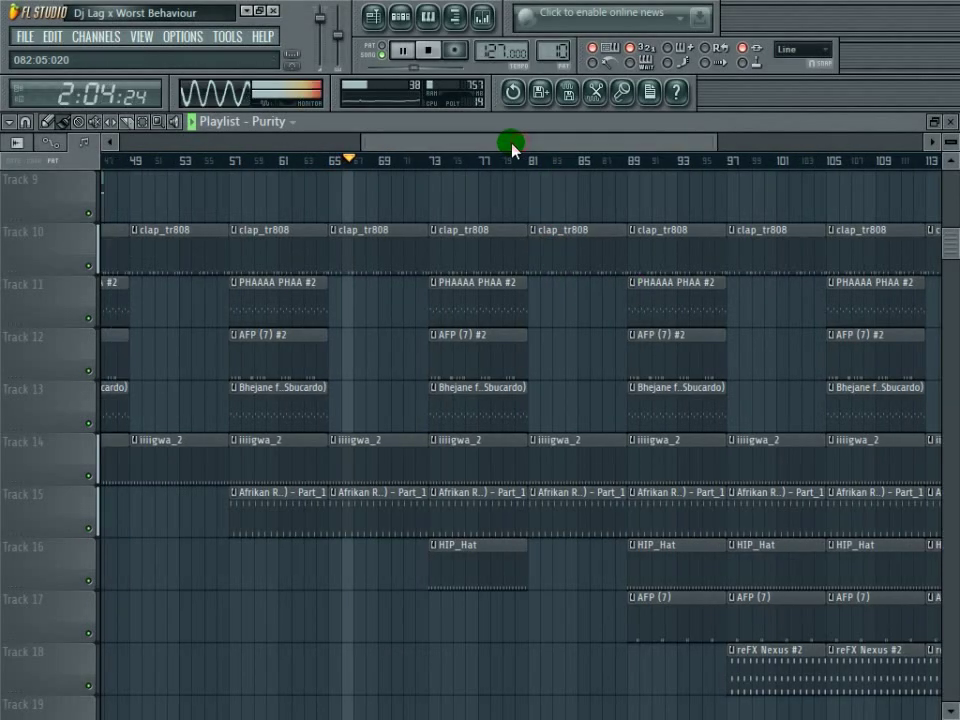
pyautogui.scroll(-5, 521, 353)
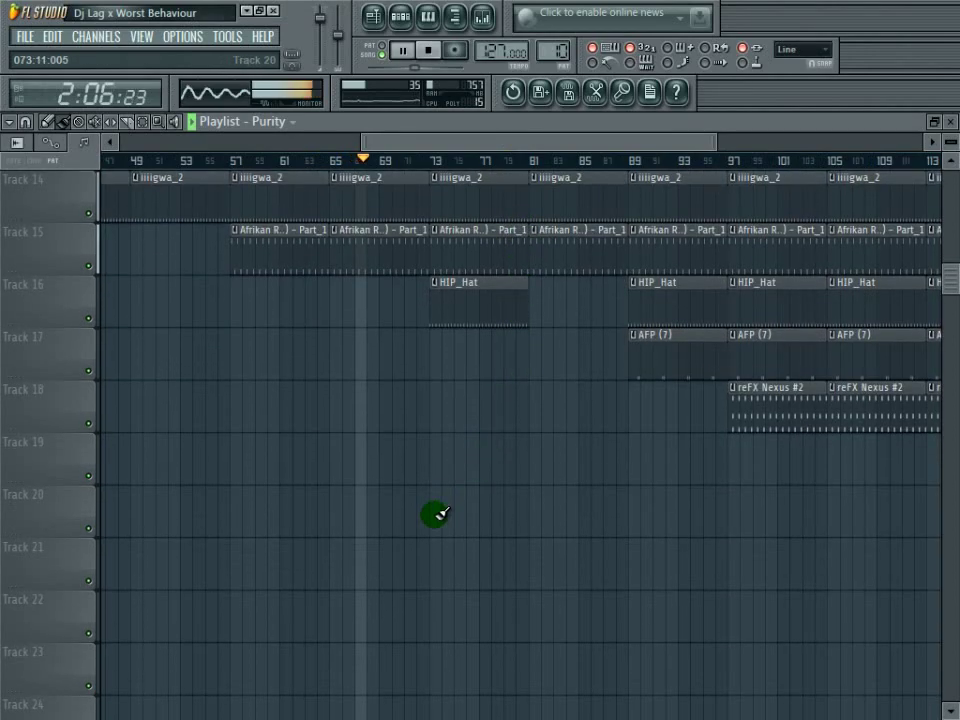
pyautogui.click(437, 514)
pyautogui.click(535, 503)
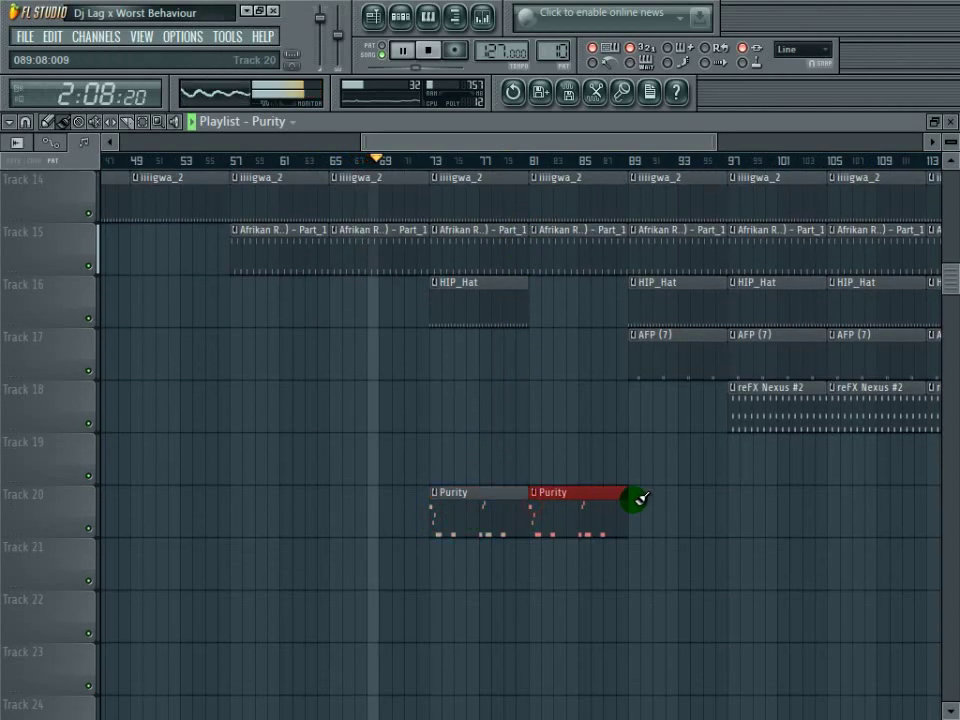
pyautogui.click(633, 503)
# Step: Compare the clips on the upper tracks and remove the Purity clip at bar 73 on Track 20
pyautogui.scroll(10, 568, 422)
pyautogui.scroll(2, 568, 422)
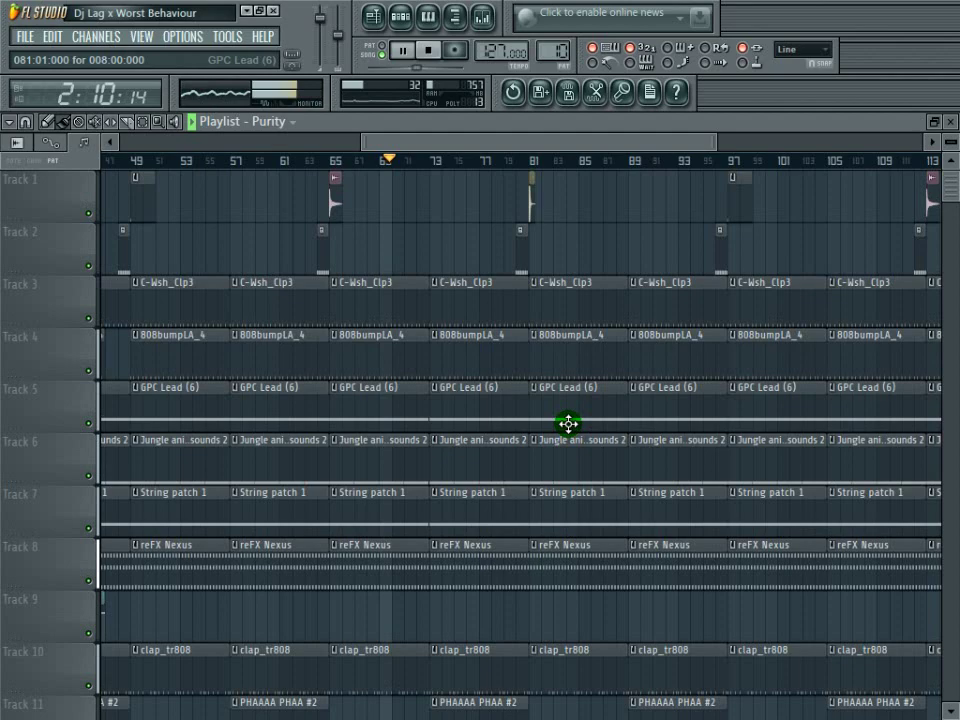
pyautogui.scroll(-12, 565, 422)
pyautogui.rightClick(484, 527)
pyautogui.scroll(2, 560, 348)
pyautogui.moveTo(529, 142); pyautogui.dragTo(626, 140)
pyautogui.scroll(2, 411, 335)
pyautogui.scroll(-5, 411, 335)
pyautogui.scroll(-3, 411, 335)
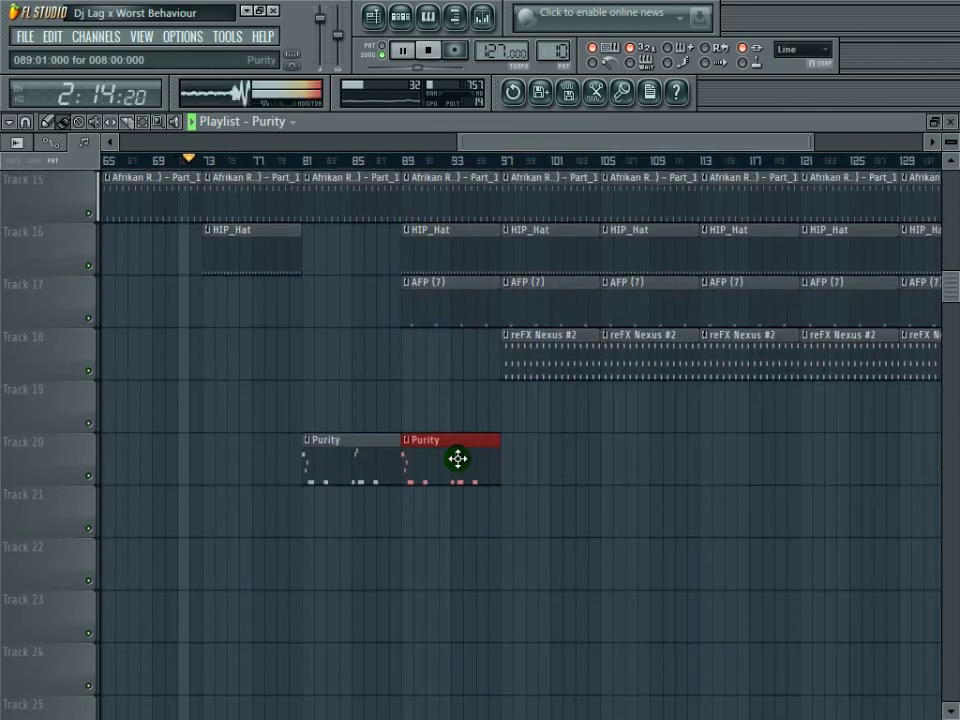
# Step: Repeat the Purity clips on Track 20 without gaps up to bar 137
pyautogui.click(331, 470)
pyautogui.hotkey('ctrl', 'b')
pyautogui.hotkey('ctrl', 'b')
pyautogui.hotkey('ctrl', 'b')
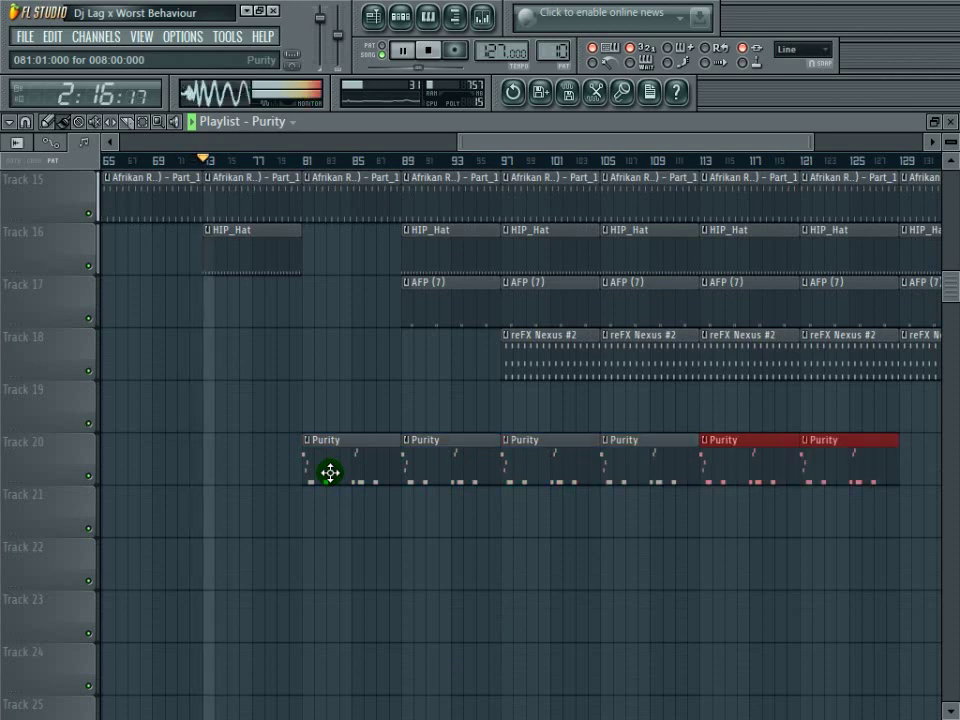
pyautogui.rightClick(783, 466)
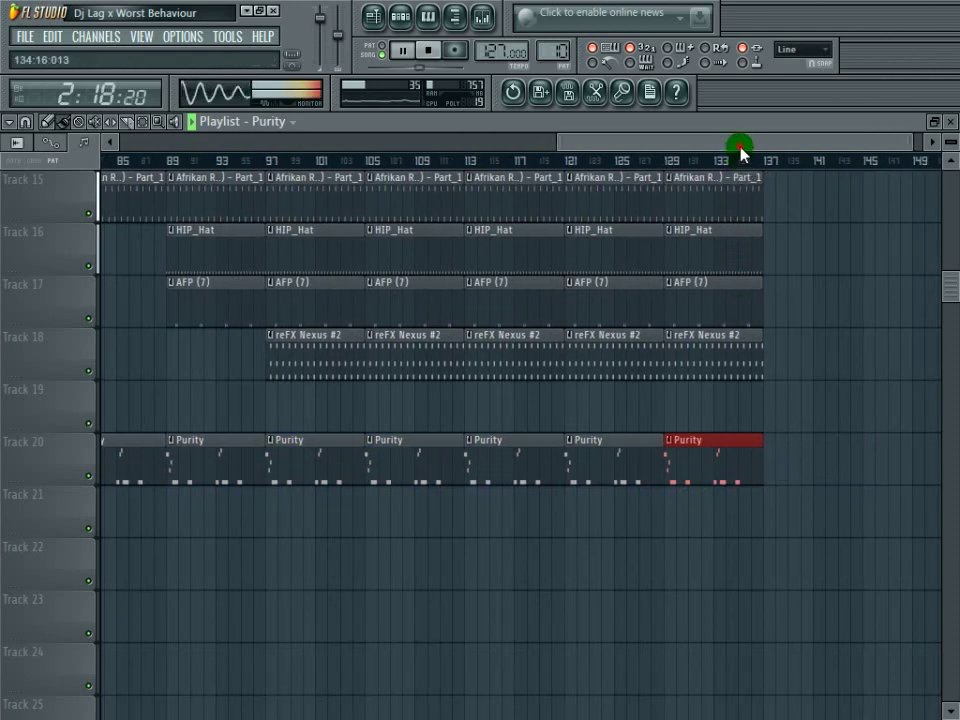
pyautogui.moveTo(740, 147); pyautogui.dragTo(636, 144)
# Step: Choose the hat pattern and fill Track 21 with it from bar 81 to bar 137
pyautogui.click(350, 162)
pyautogui.click(279, 123)
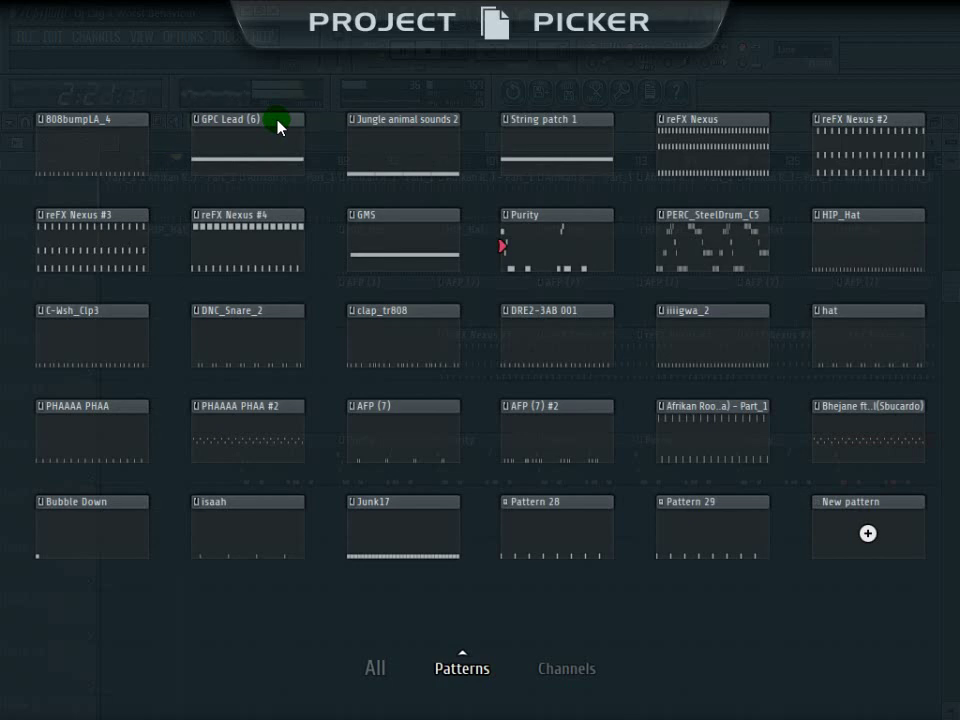
pyautogui.moveTo(875, 340); pyautogui.dragTo(875, 340)
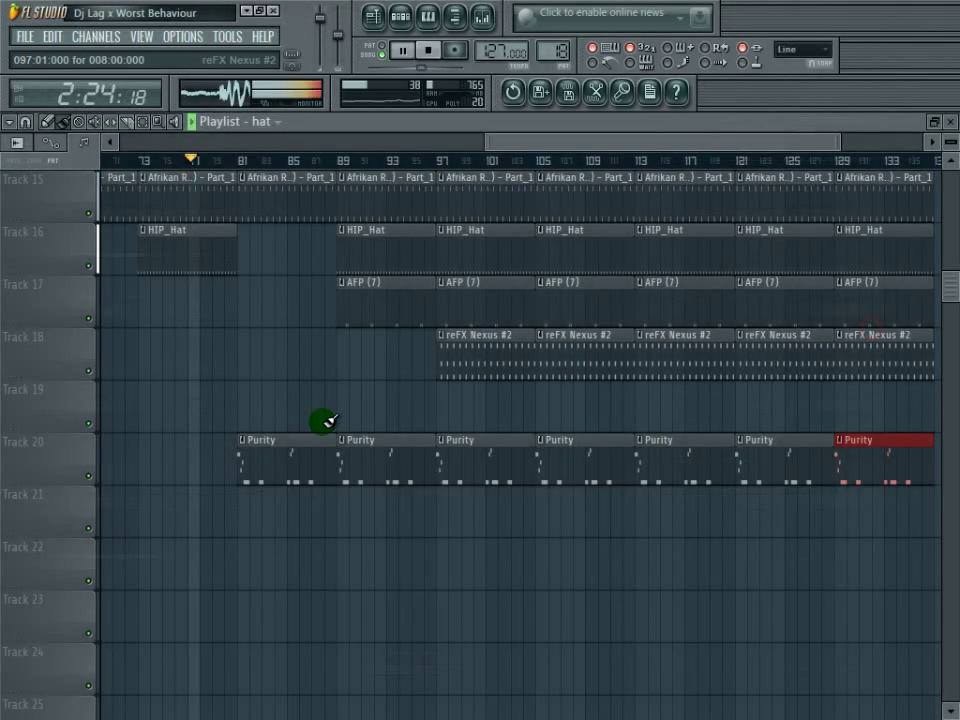
pyautogui.moveTo(240, 520); pyautogui.dragTo(857, 493)
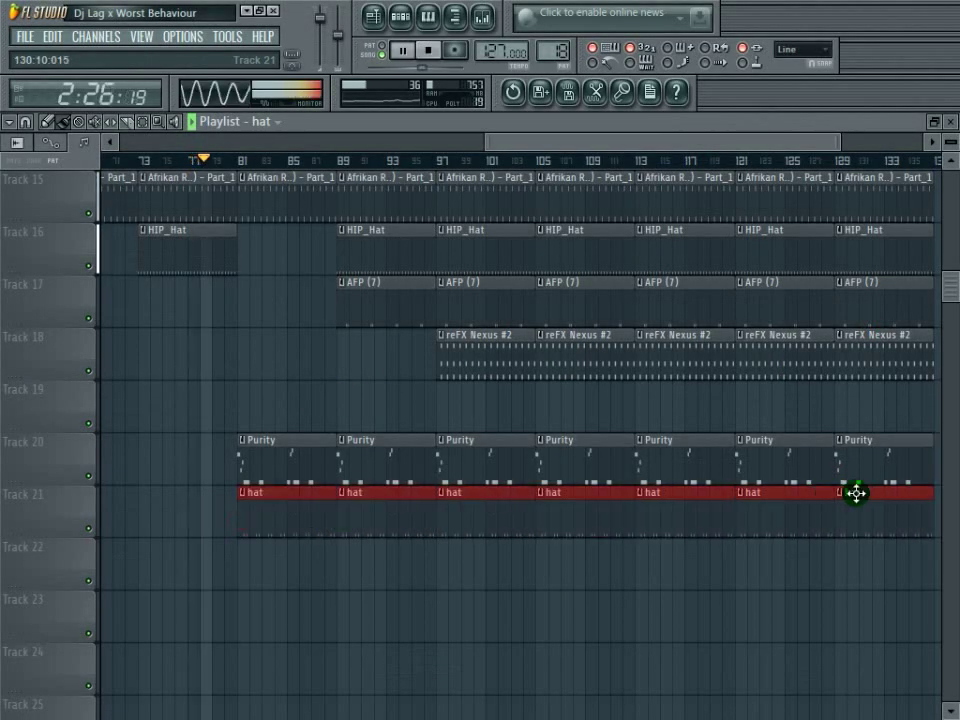
pyautogui.moveTo(277, 128); pyautogui.dragTo(277, 128)
pyautogui.click(519, 86)
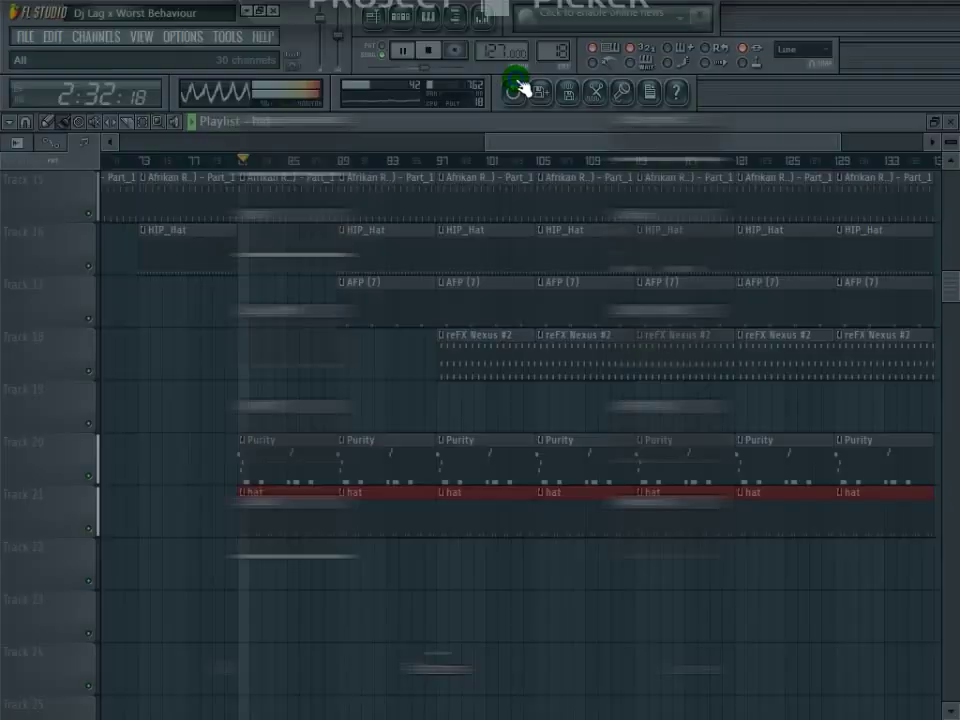
# Step: Open the Purity pattern's channel, lower the Purity channel volume to about 42% and return to the playlist
pyautogui.doubleClick(275, 468)
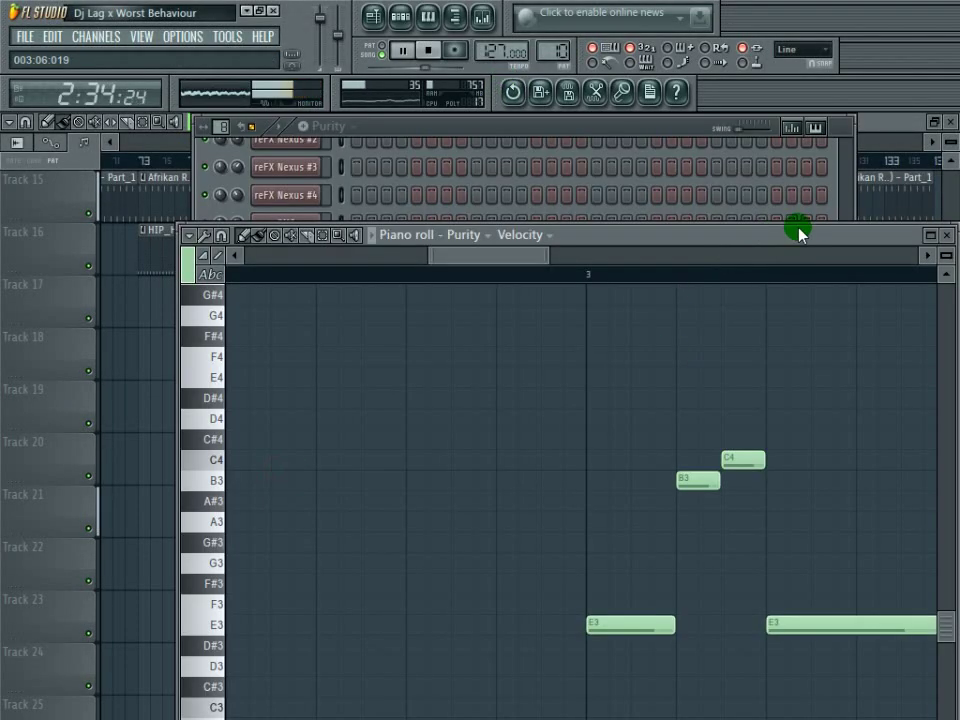
pyautogui.click(604, 150)
pyautogui.click(248, 258)
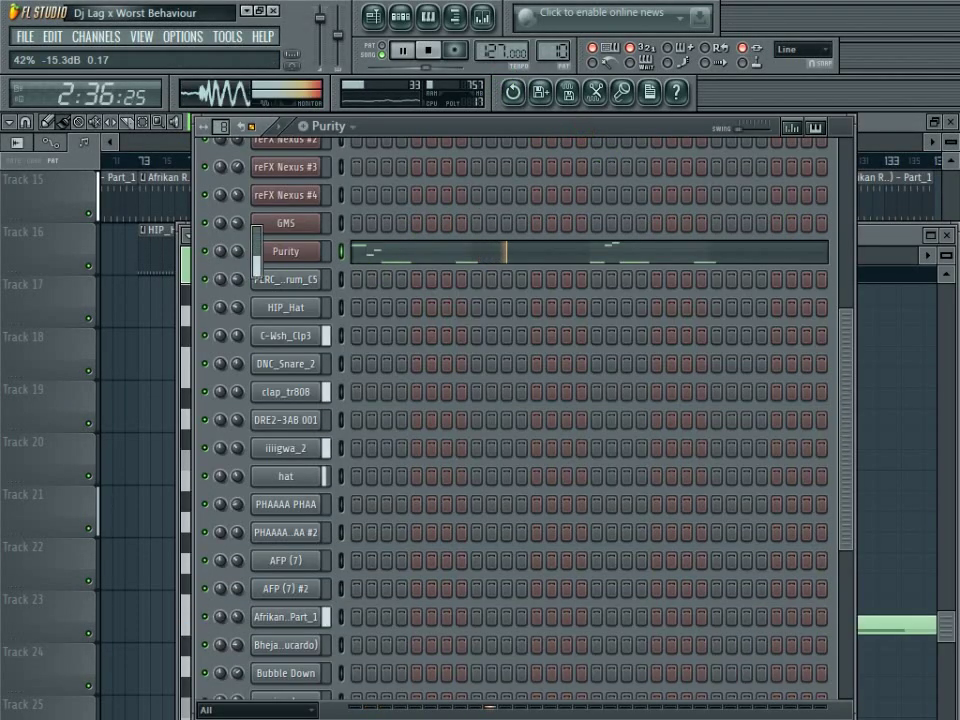
pyautogui.click(910, 127)
# Step: Add reFX Nexus #2 clips on Track 18 at bars 81 and 89 and restart playback from about bar 72
pyautogui.scroll(2, 486, 392)
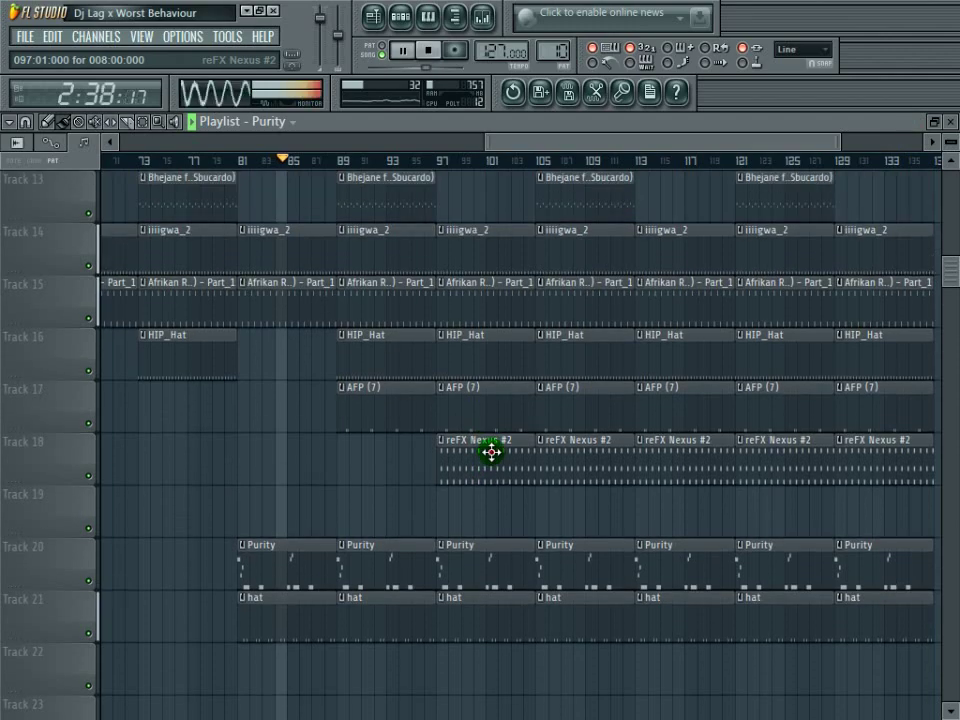
pyautogui.click(491, 452)
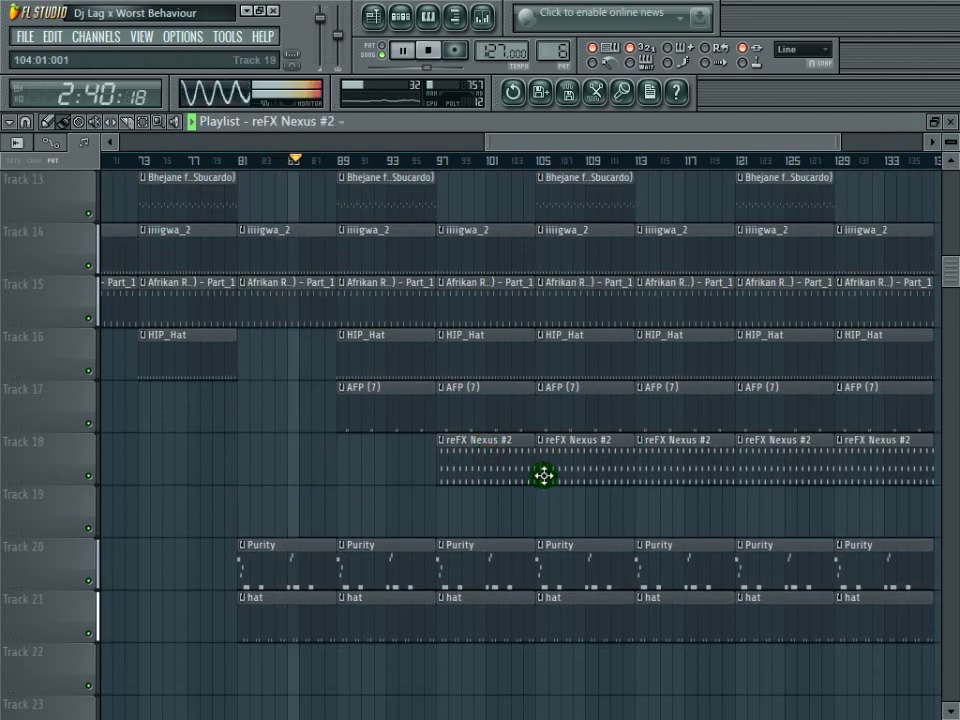
pyautogui.scroll(11, 543, 476)
pyautogui.scroll(-7, 543, 476)
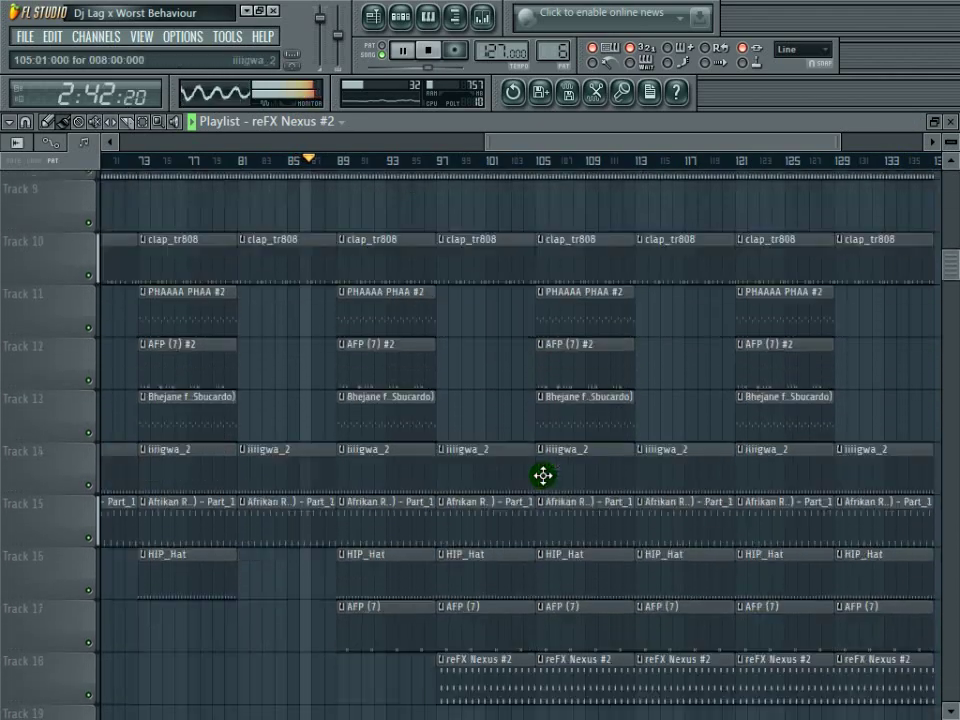
pyautogui.scroll(-5, 543, 476)
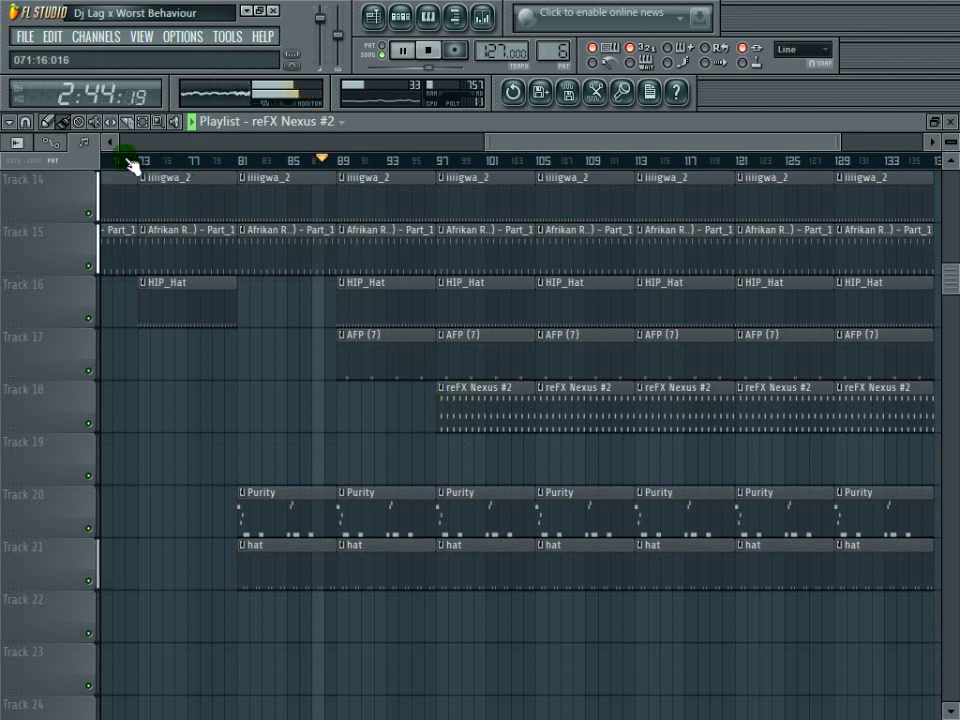
pyautogui.click(128, 162)
pyautogui.moveTo(240, 411); pyautogui.dragTo(343, 404)
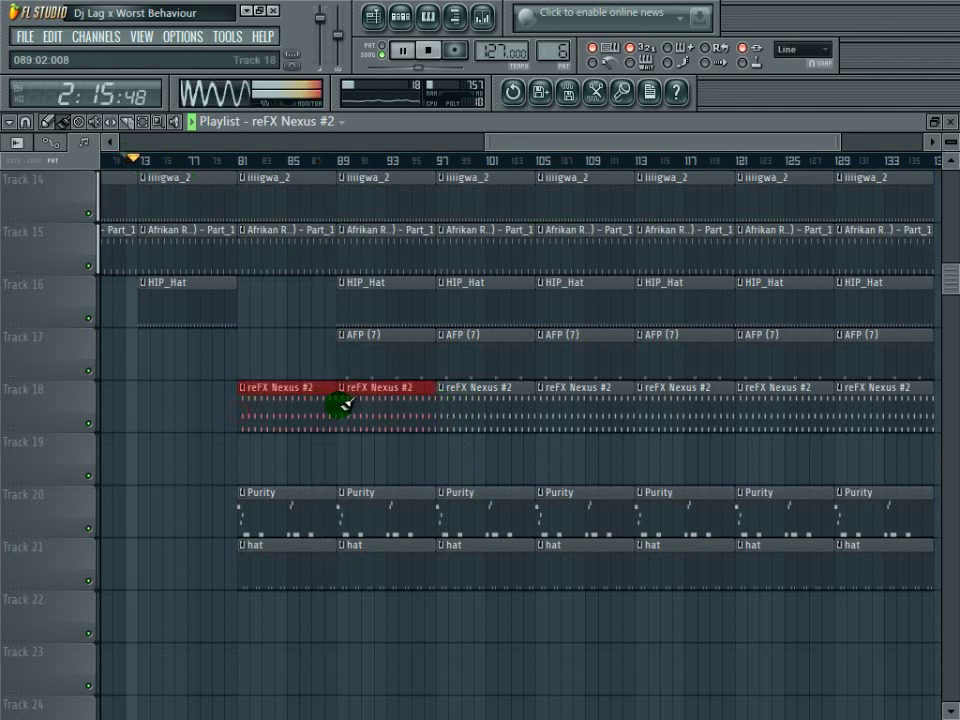
# Step: Choose the reFX Nexus #3 pattern and fill Track 19 with it from bar 97 to bar 137
pyautogui.click(297, 128)
pyautogui.click(140, 253)
pyautogui.moveTo(436, 456); pyautogui.dragTo(770, 452)
pyautogui.moveTo(688, 140); pyautogui.dragTo(850, 144)
pyautogui.click(466, 452)
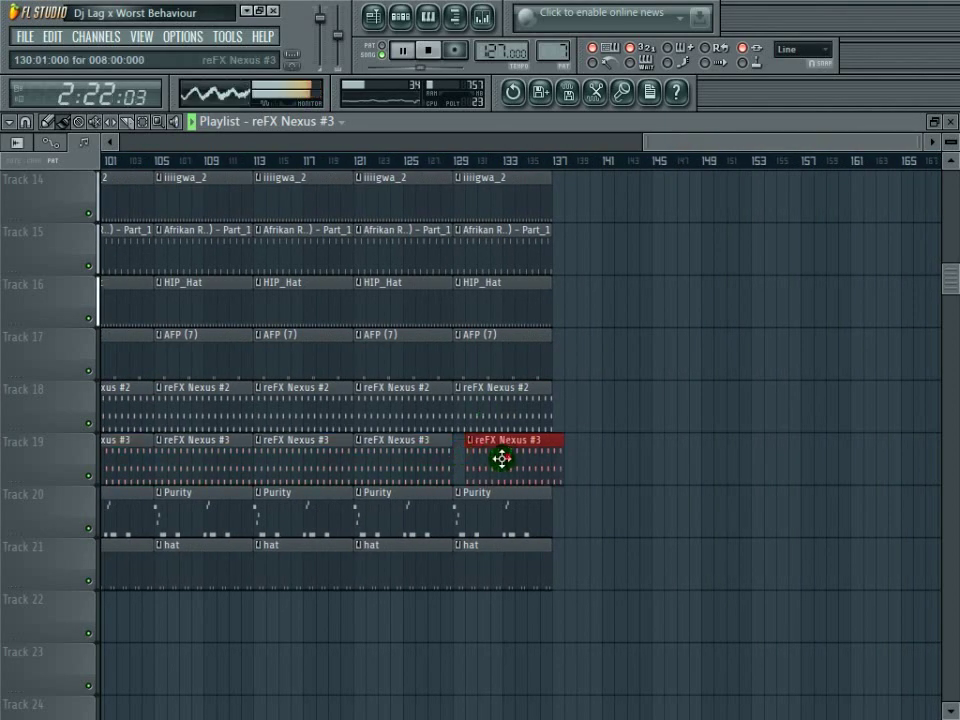
pyautogui.moveTo(746, 141); pyautogui.dragTo(420, 134)
# Step: Choose the PHAAAA PHAA pattern and fill Track 22 with it from bar 89 to bar 137
pyautogui.click(334, 120)
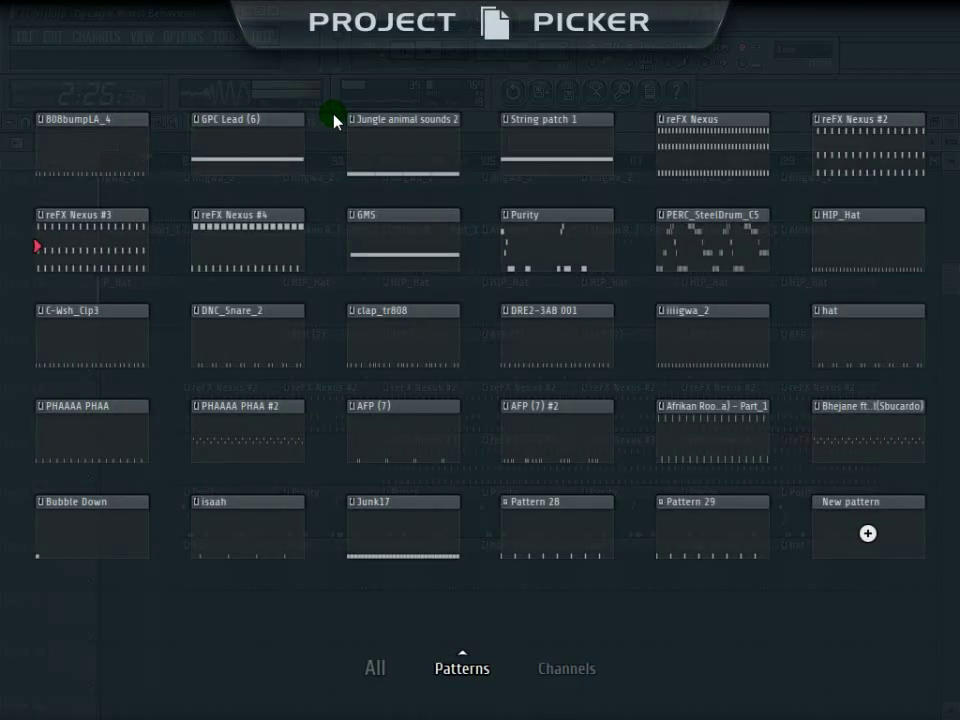
pyautogui.moveTo(279, 219)
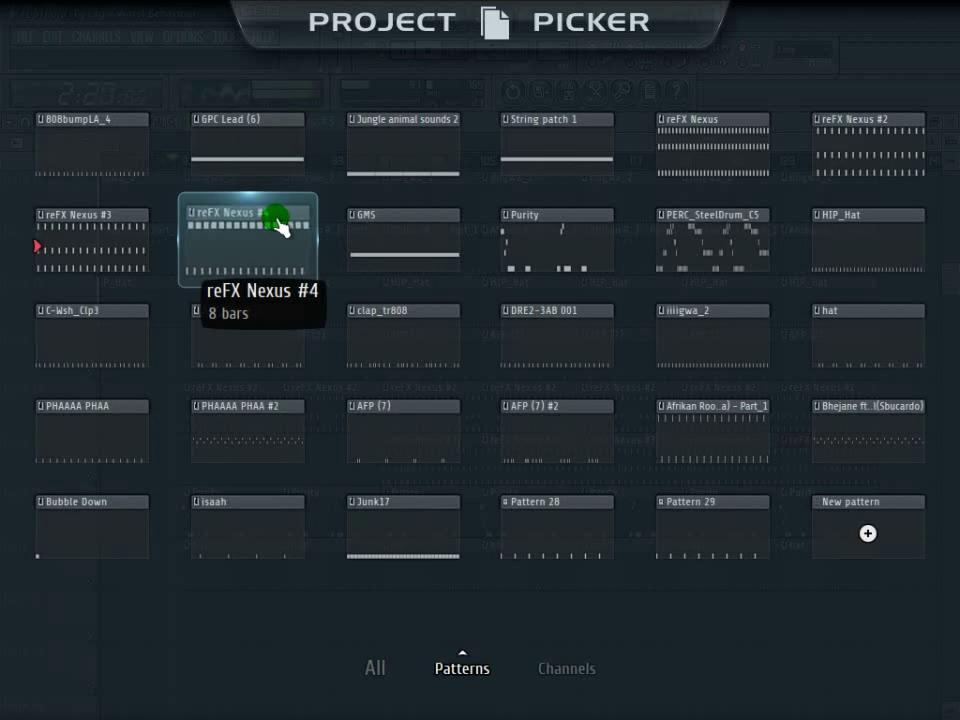
pyautogui.click(118, 420)
pyautogui.click(283, 601)
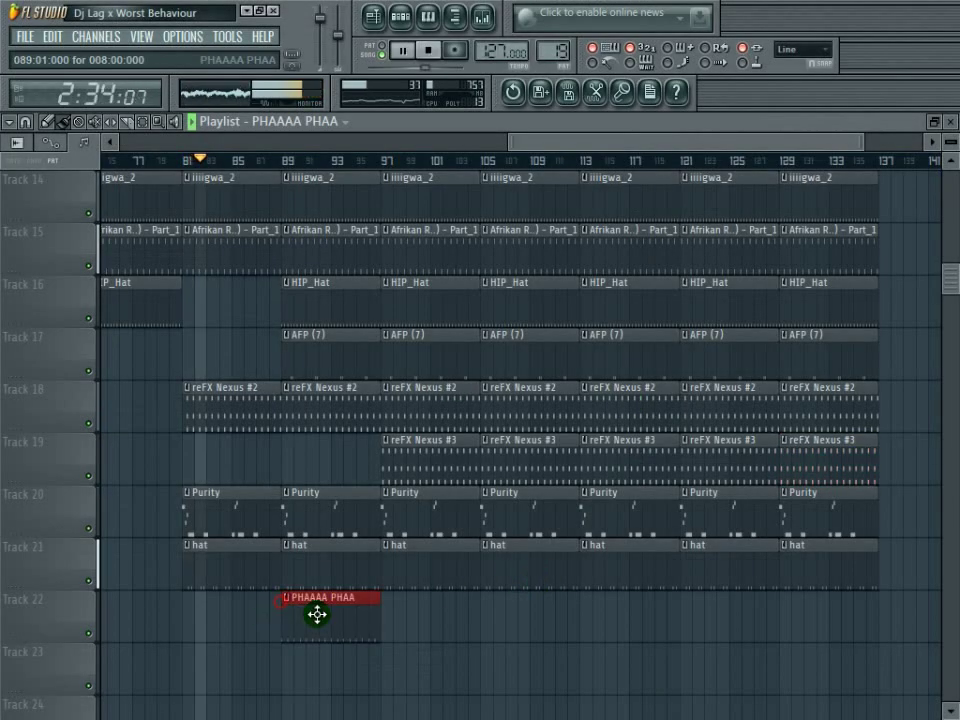
pyautogui.moveTo(388, 623); pyautogui.dragTo(860, 630)
# Step: Set the volume of the 043_50S1_2 sample at bar 81 to about 71% and route it to mixer insert 7 with Fruity Reeverb
pyautogui.scroll(10, 634, 302)
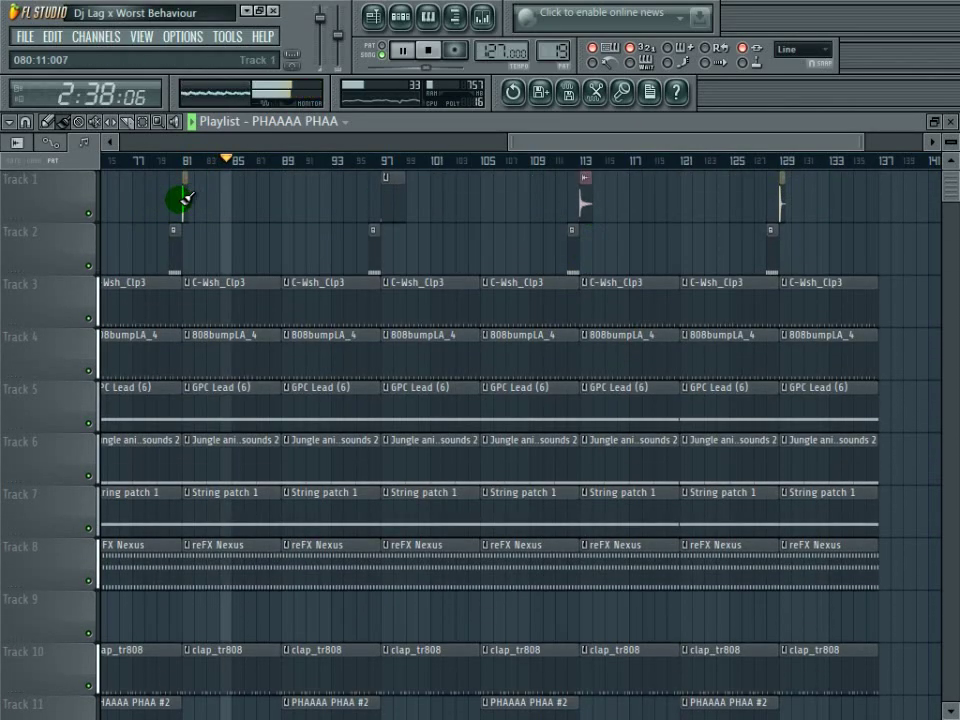
pyautogui.doubleClick(182, 200)
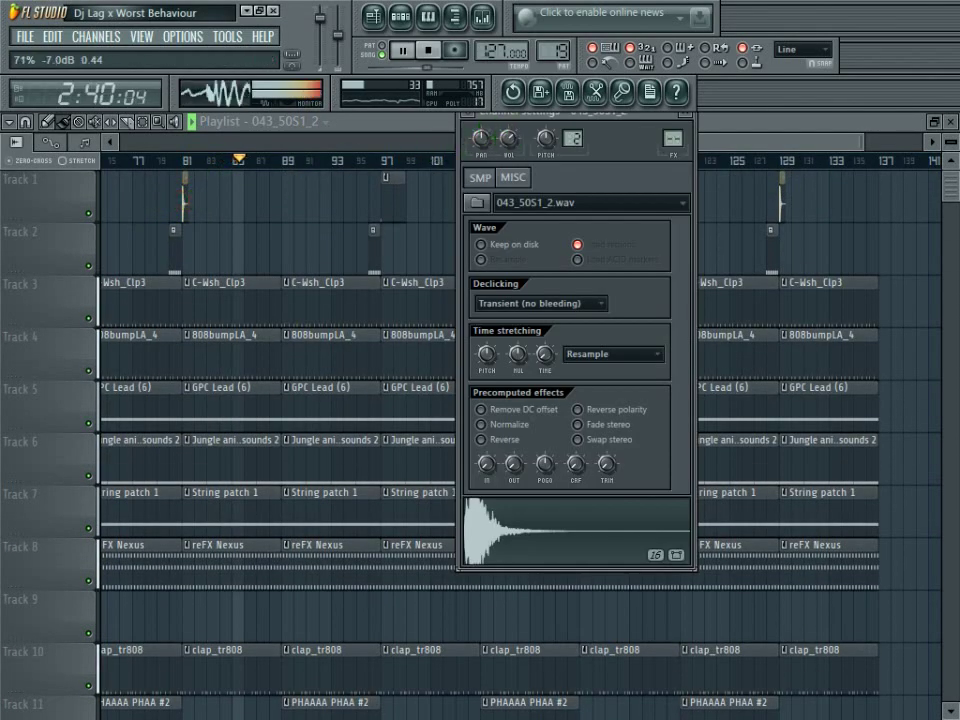
pyautogui.click(760, 157)
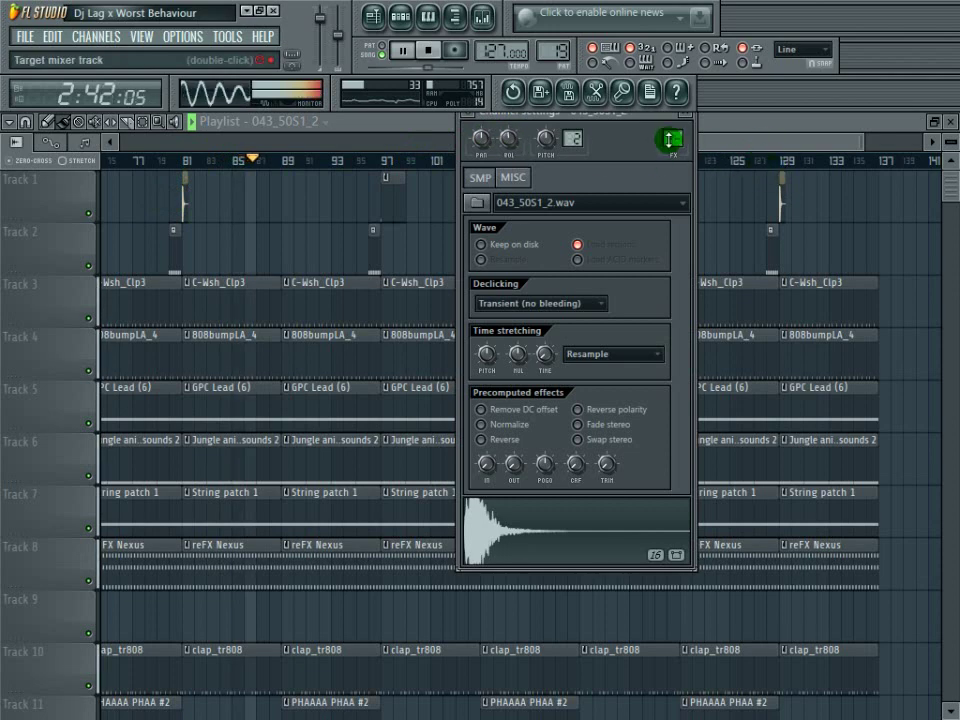
pyautogui.click(482, 18)
pyautogui.scroll(3, 675, 137)
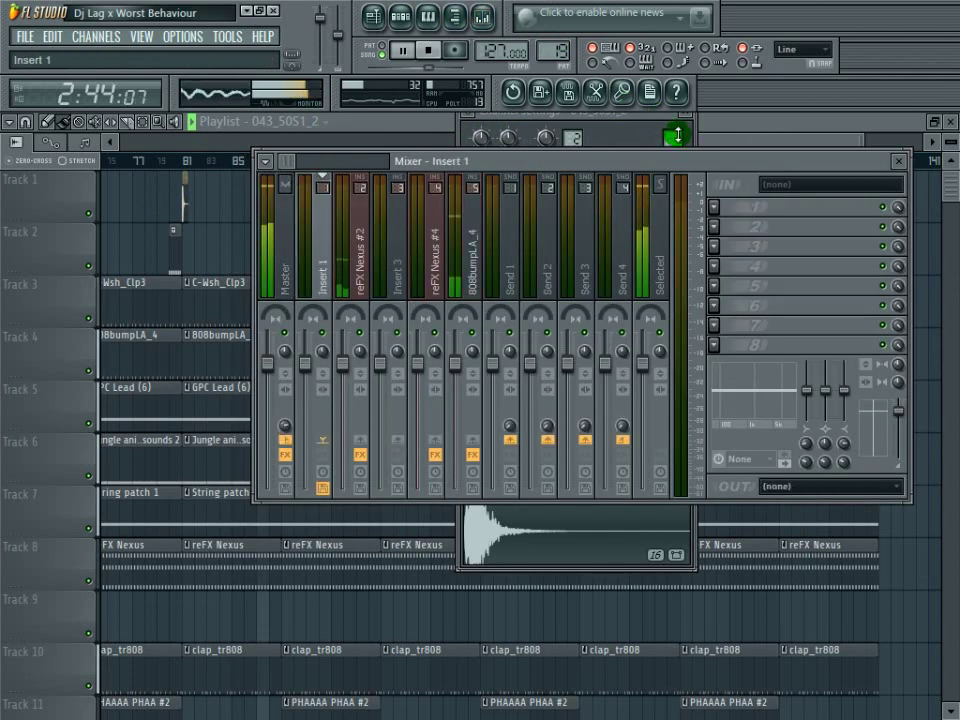
pyautogui.scroll(4, 675, 137)
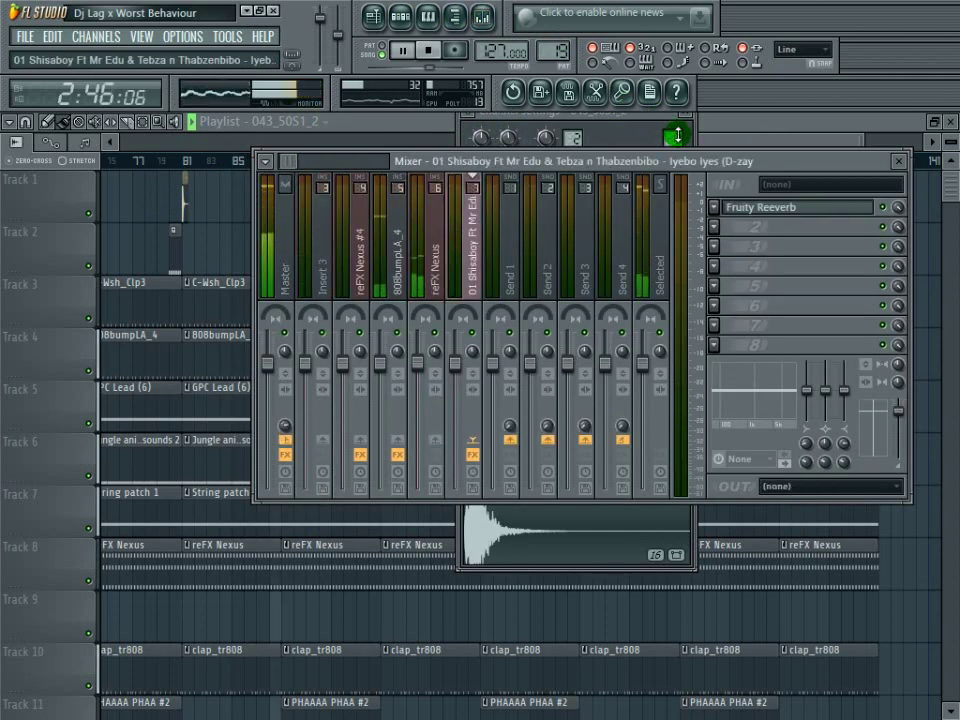
pyautogui.click(689, 118)
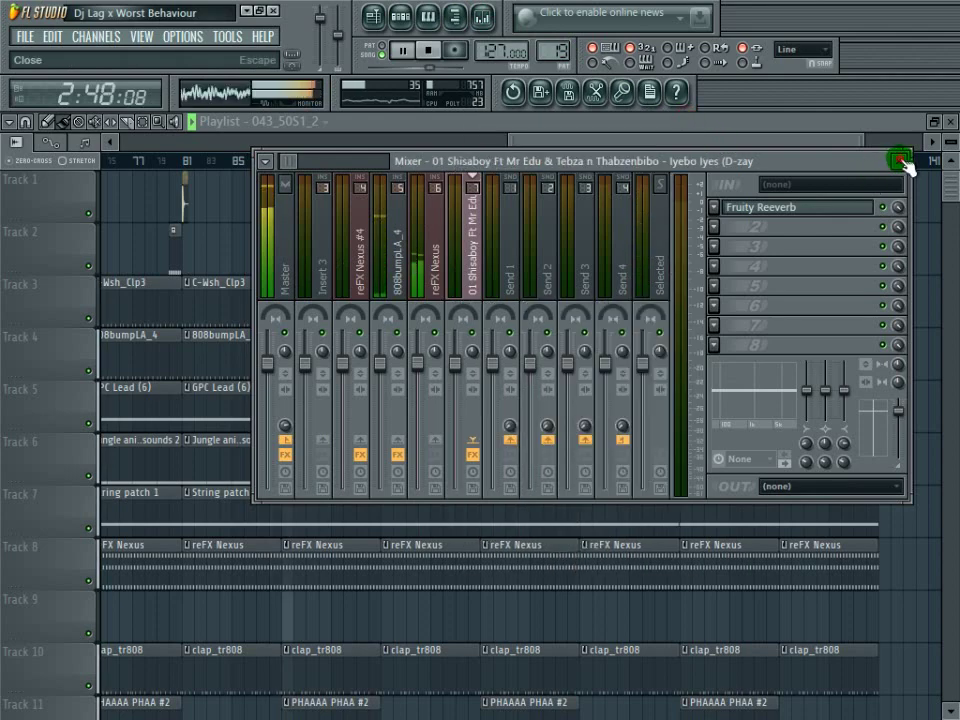
# Step: Duplicate the PHAAAA PHAA #2, AFP (7) #2 and Bhejane clips on Tracks 11–13 into the gaps at bars 97, 113 and 129
pyautogui.click(900, 161)
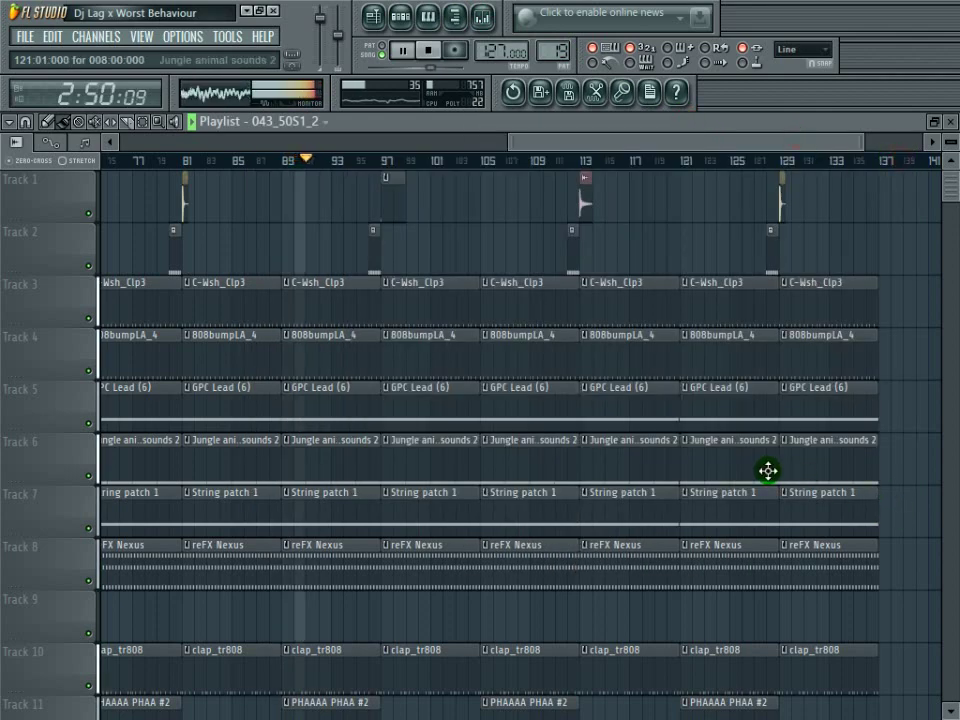
pyautogui.scroll(-4, 767, 470)
pyautogui.scroll(-1, 767, 470)
pyautogui.scroll(4, 387, 360)
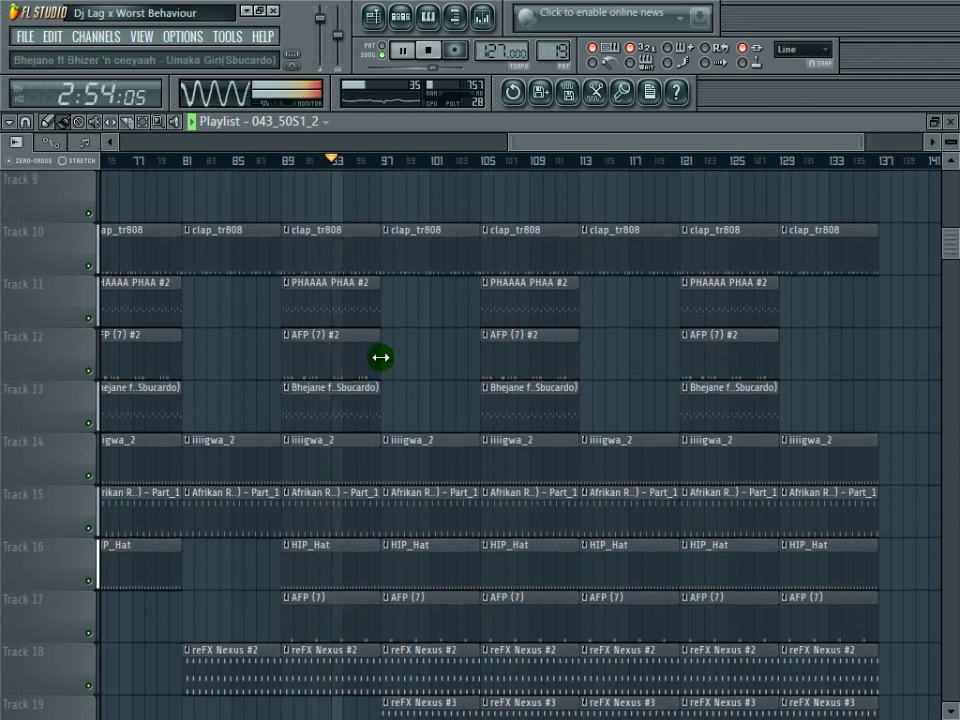
pyautogui.moveTo(412, 292); pyautogui.dragTo(313, 388)
pyautogui.hotkey('ctrl', 'b')
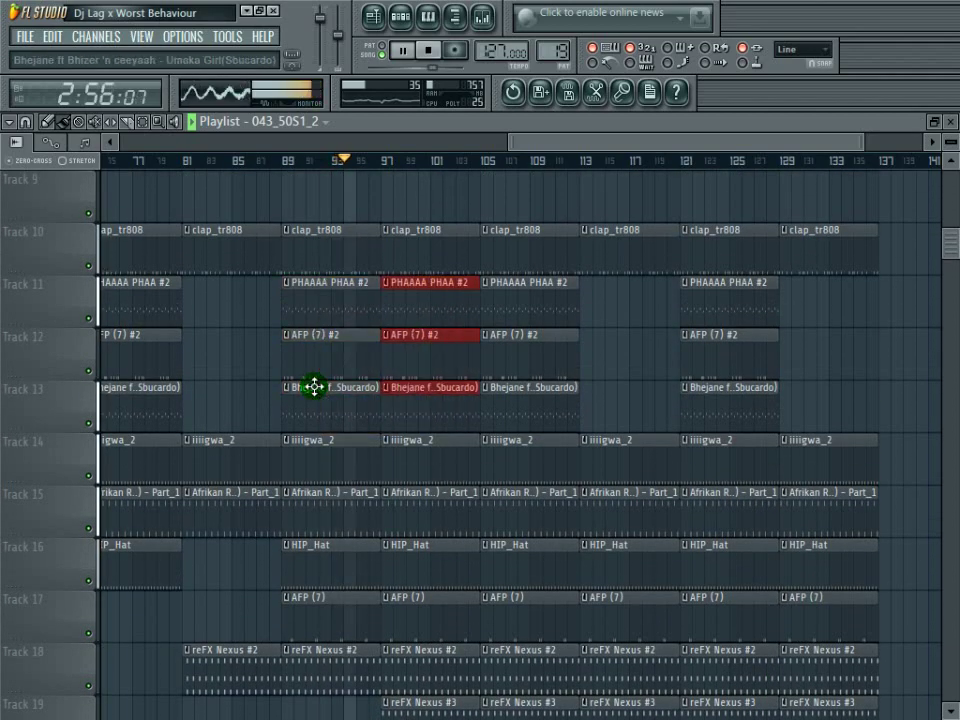
pyautogui.moveTo(600, 279); pyautogui.dragTo(538, 413)
pyautogui.hotkey('ctrl', 'b')
pyautogui.moveTo(831, 277); pyautogui.dragTo(721, 405)
pyautogui.hotkey('ctrl', 'b')
# Step: Delete the HIP_Hat clips on Track 16 from bar 105 to bar 137
pyautogui.scroll(5, 721, 405)
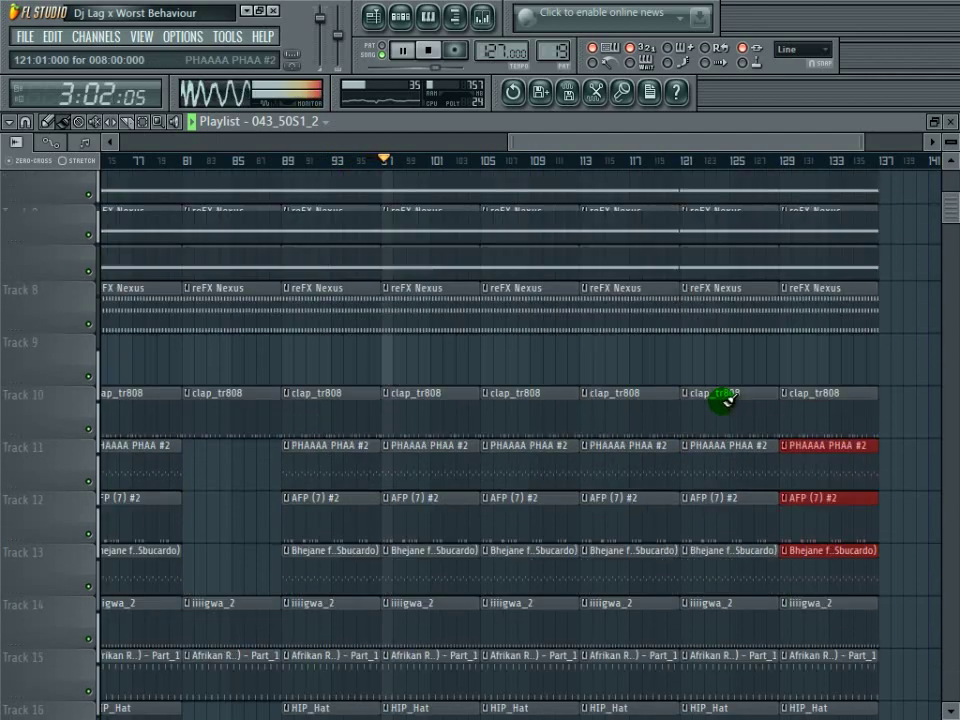
pyautogui.moveTo(605, 148); pyautogui.dragTo(624, 172)
pyautogui.scroll(-6, 647, 392)
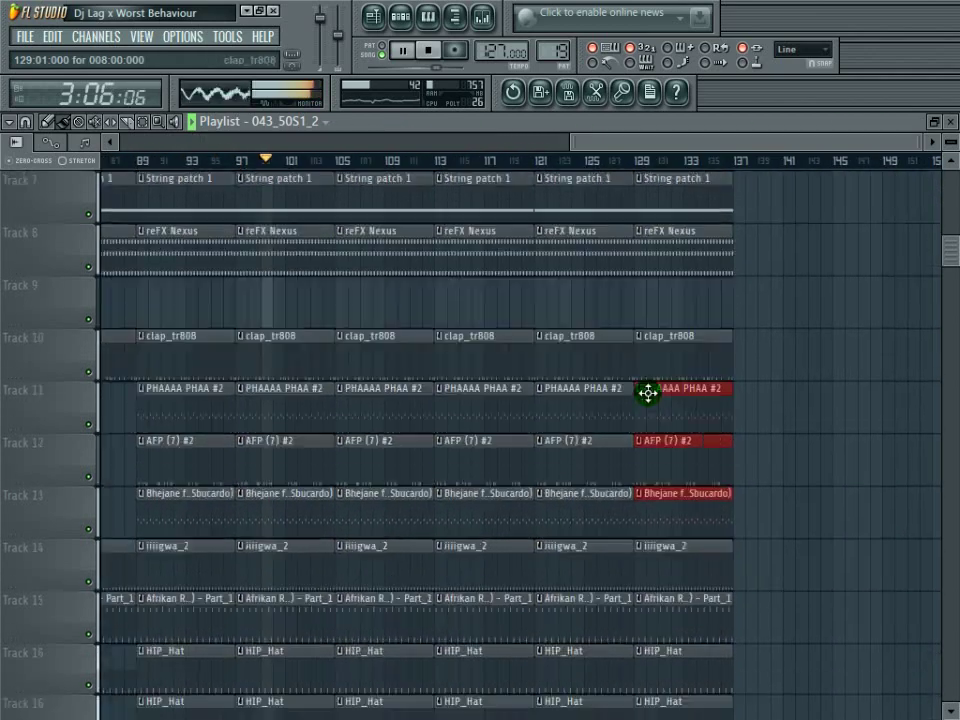
pyautogui.scroll(-1, 428, 433)
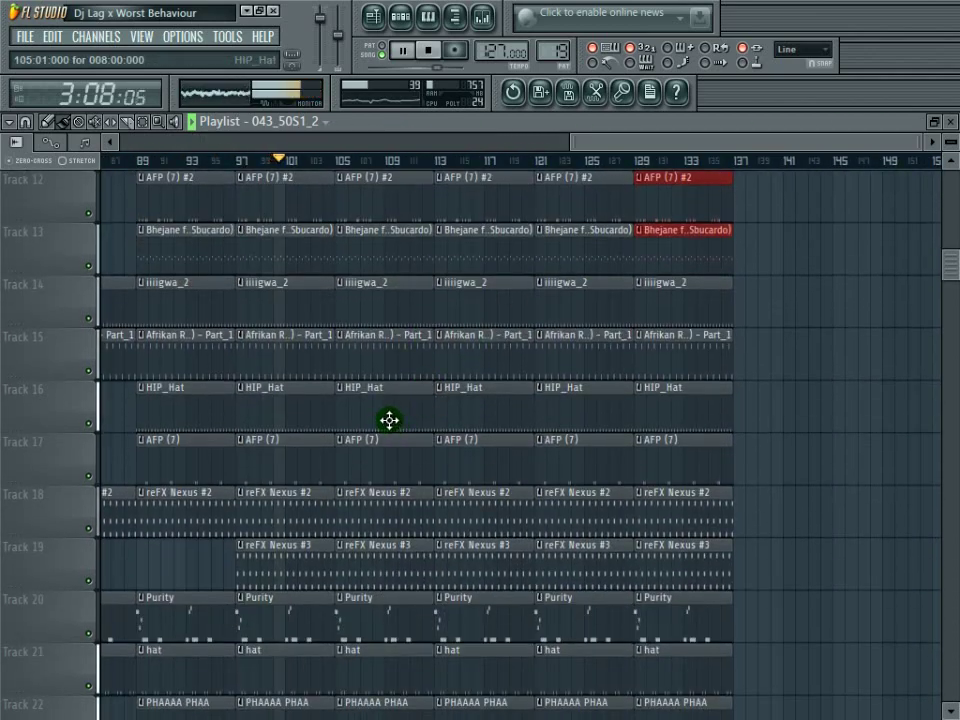
pyautogui.rightClick(365, 415)
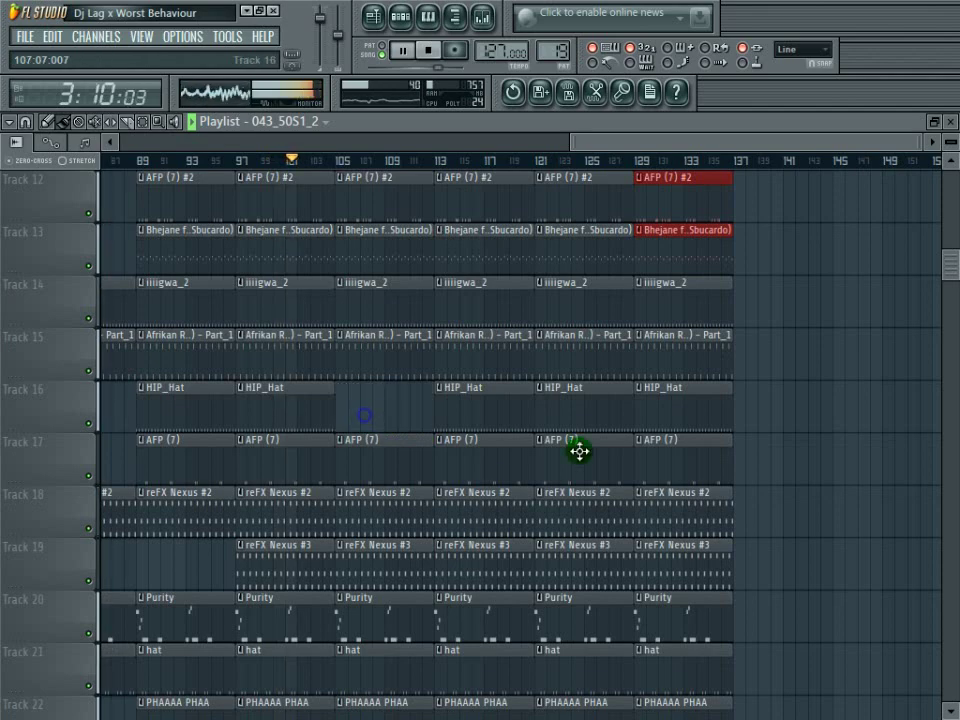
pyautogui.scroll(-3, 579, 450)
pyautogui.rightClick(480, 246)
pyautogui.rightClick(611, 251)
pyautogui.rightClick(645, 258)
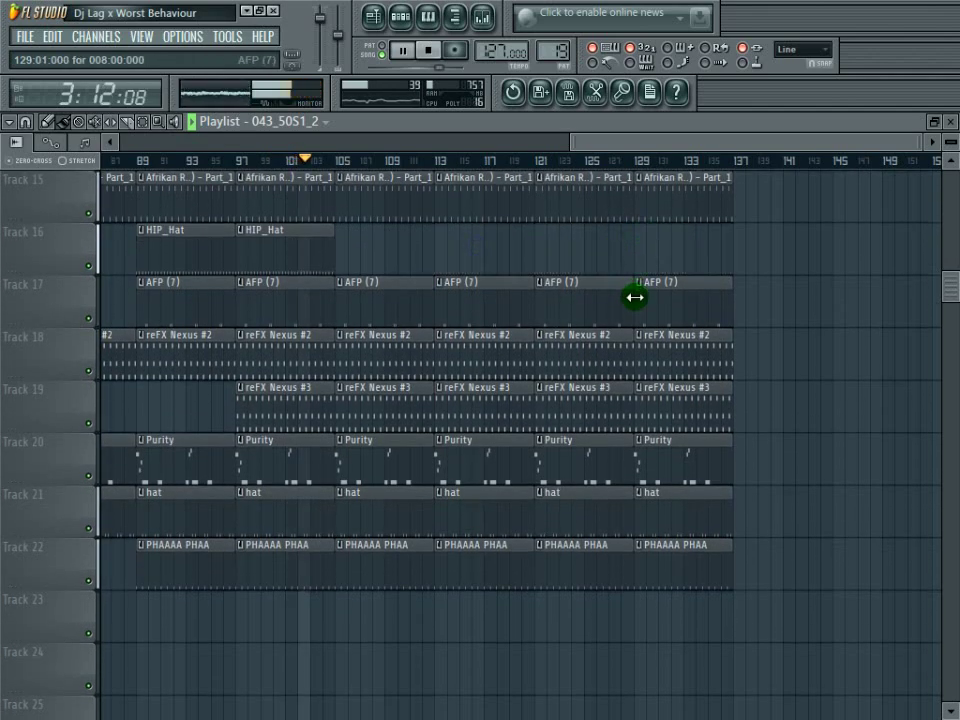
# Step: Choose the reFX Nexus #4 pattern and fill Track 23 with it from bar 113 to bar 137
pyautogui.scroll(-2, 636, 301)
pyautogui.click(305, 122)
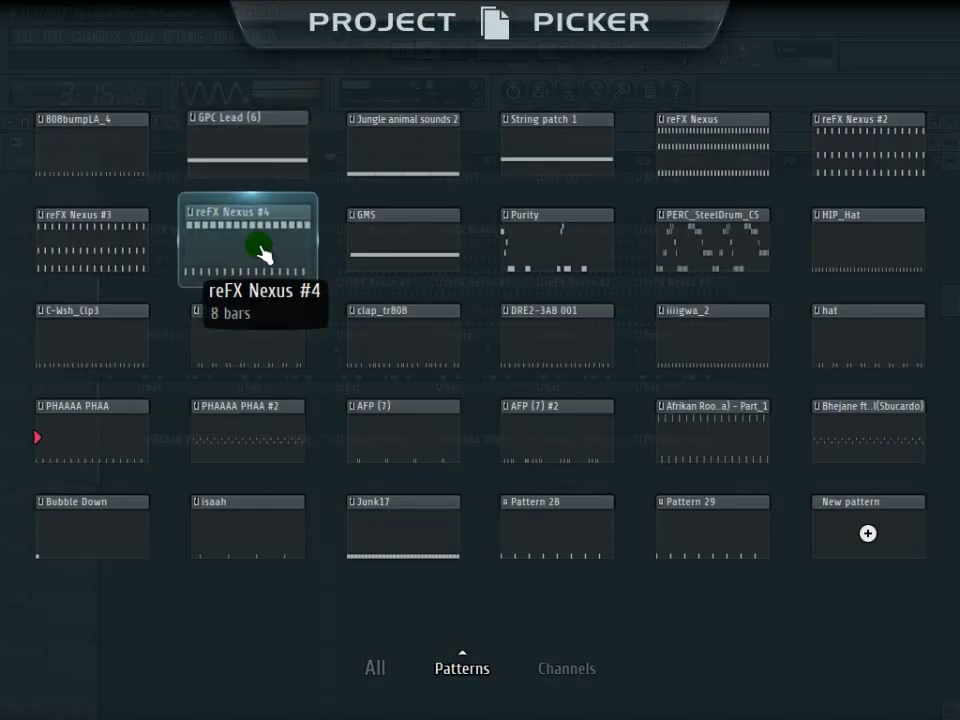
pyautogui.click(259, 250)
pyautogui.scroll(9, 842, 424)
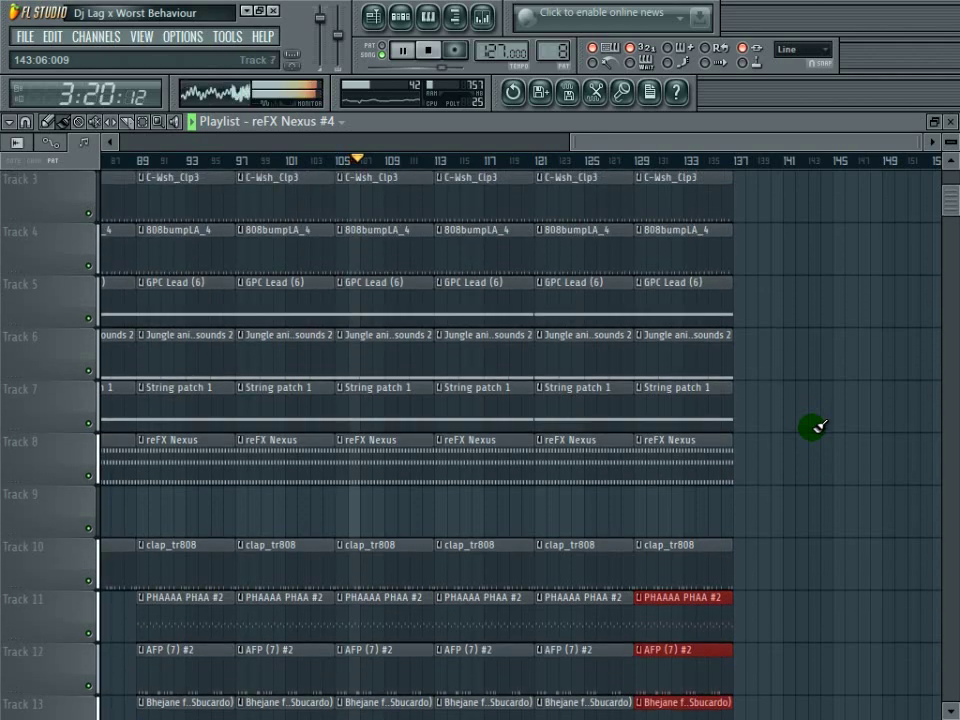
pyautogui.scroll(2, 815, 426)
pyautogui.scroll(-12, 815, 426)
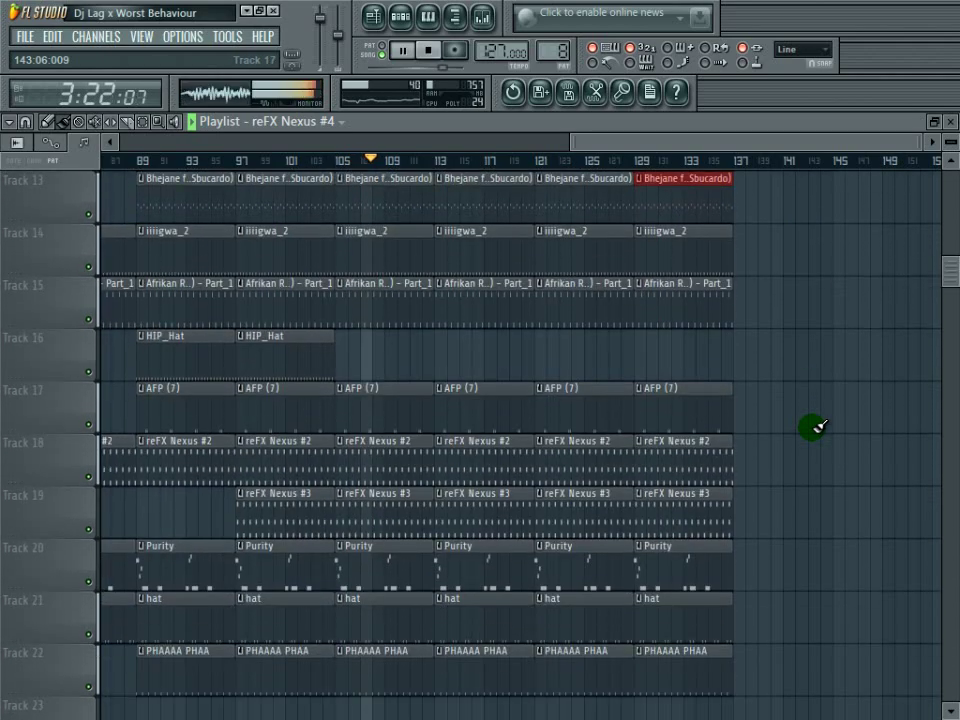
pyautogui.scroll(-2, 800, 450)
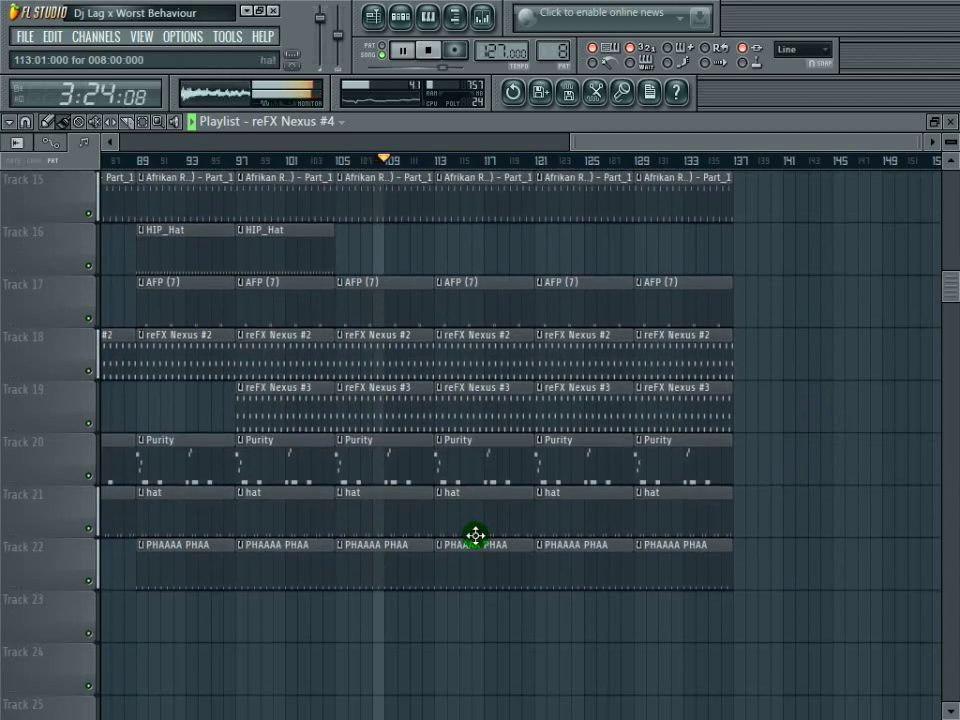
pyautogui.scroll(14, 615, 469)
pyautogui.scroll(-3, 617, 470)
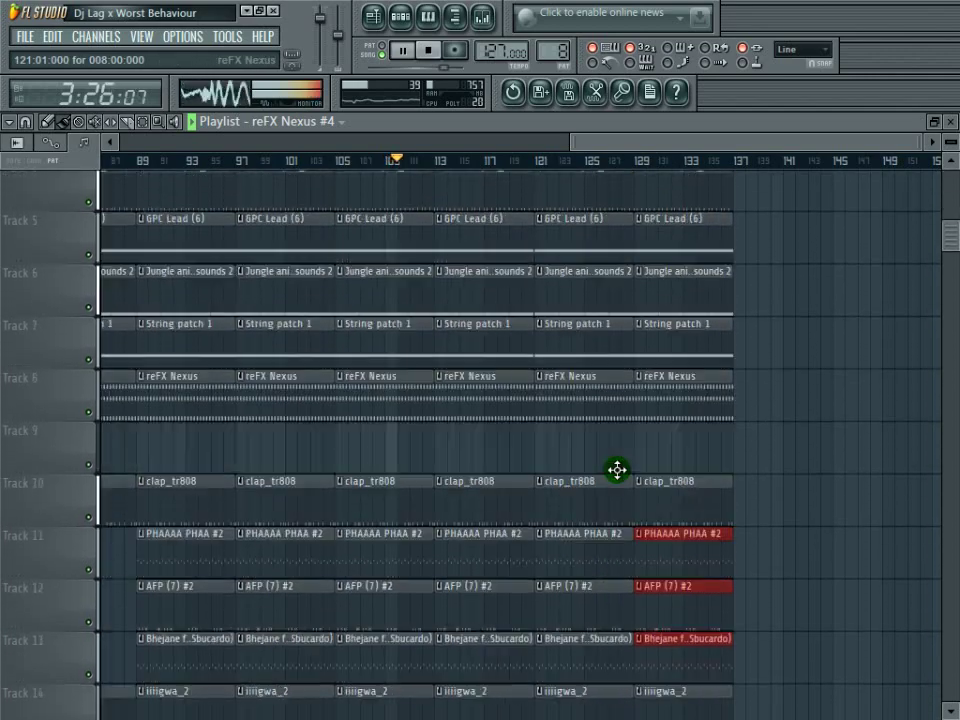
pyautogui.scroll(-9, 617, 470)
pyautogui.moveTo(437, 651); pyautogui.dragTo(697, 657)
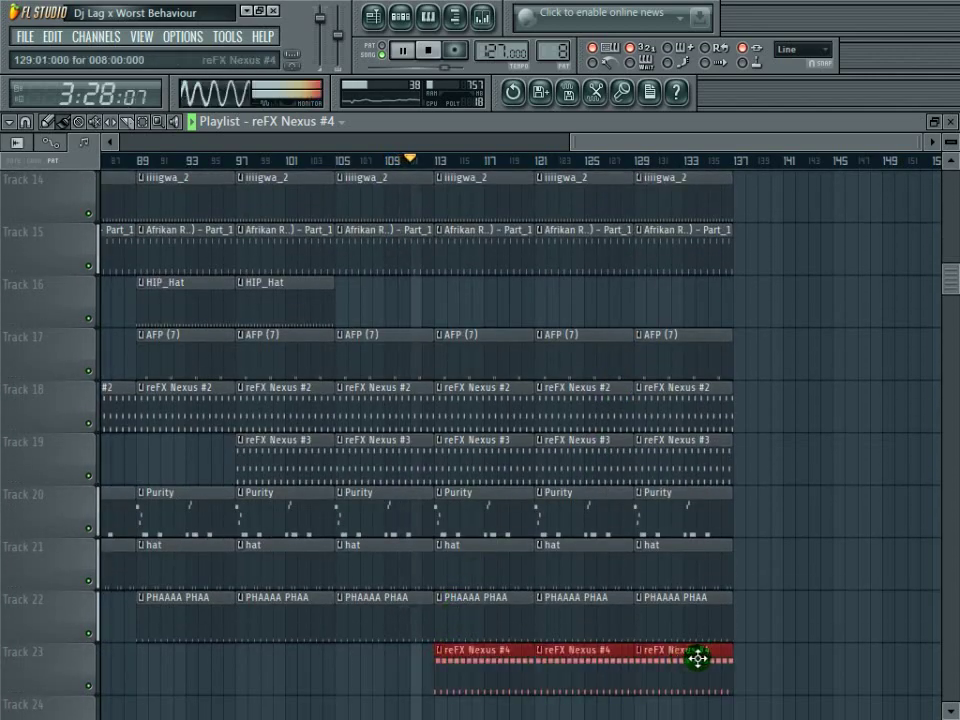
pyautogui.scroll(-4, 697, 657)
pyautogui.click(642, 438)
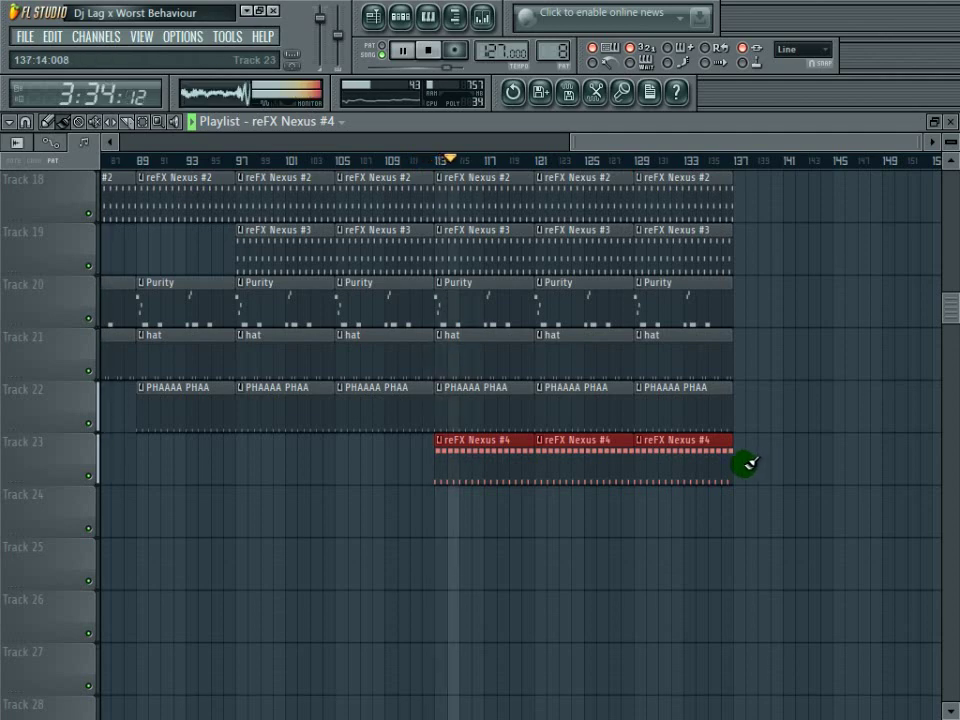
# Step: Cut all existing notes from the reFX Nexus #4 channel in its pattern
pyautogui.click(404, 22)
pyautogui.click(246, 205)
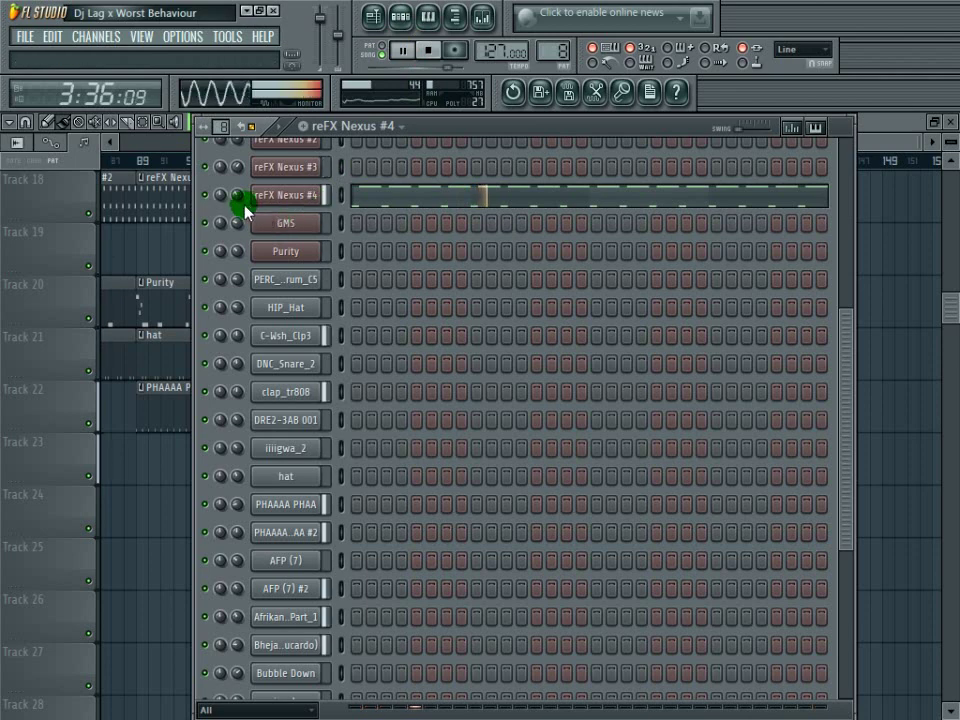
pyautogui.rightClick(296, 198)
pyautogui.moveTo(382, 285)
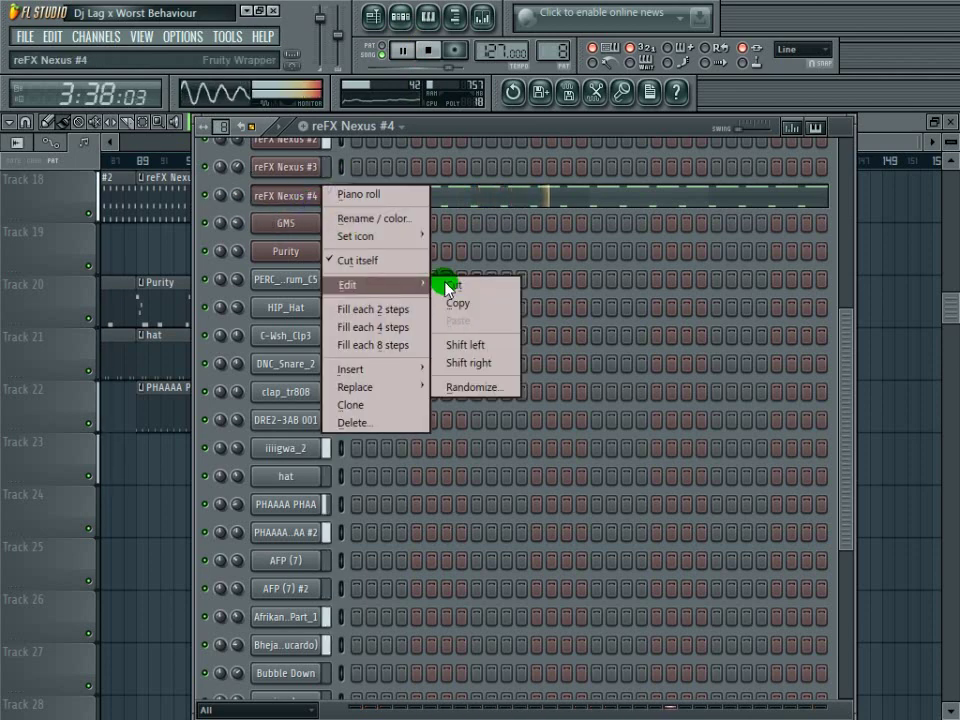
pyautogui.click(447, 285)
pyautogui.rightClick(308, 199)
pyautogui.click(387, 197)
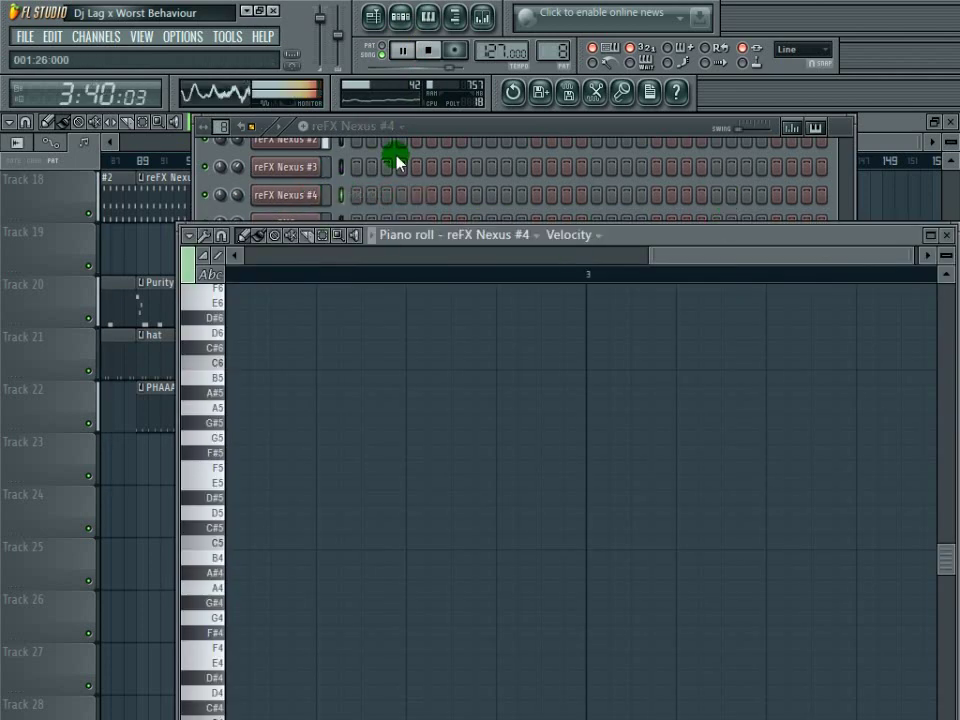
pyautogui.click(424, 136)
# Step: Fill the reFX Nexus #4 channel on each 4 steps, shift the steps two places right and send them to the piano roll
pyautogui.rightClick(316, 188)
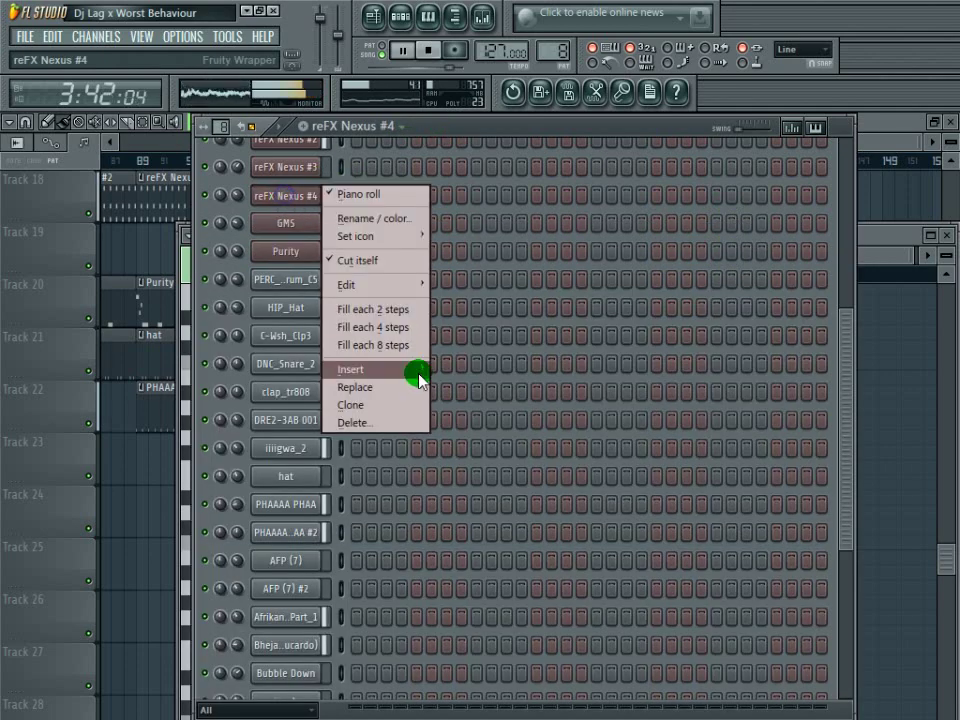
pyautogui.click(381, 325)
pyautogui.hotkey('ctrl', 'shift', 'Right')
pyautogui.hotkey('ctrl', 'shift', 'Right')
pyautogui.rightClick(321, 186)
pyautogui.click(422, 194)
pyautogui.rightClick(336, 192)
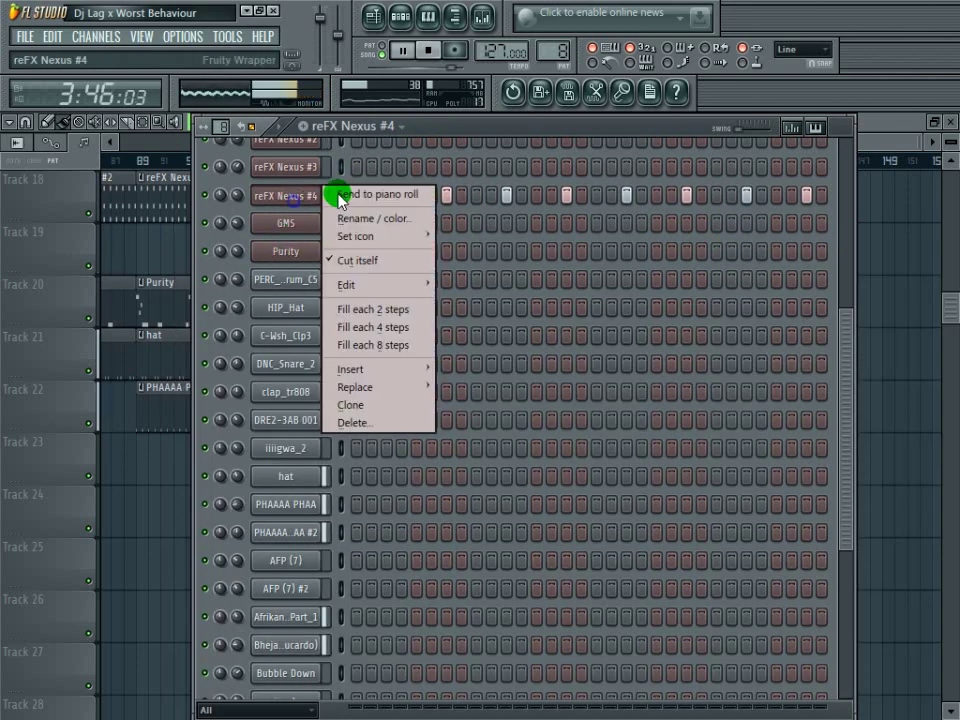
pyautogui.click(364, 197)
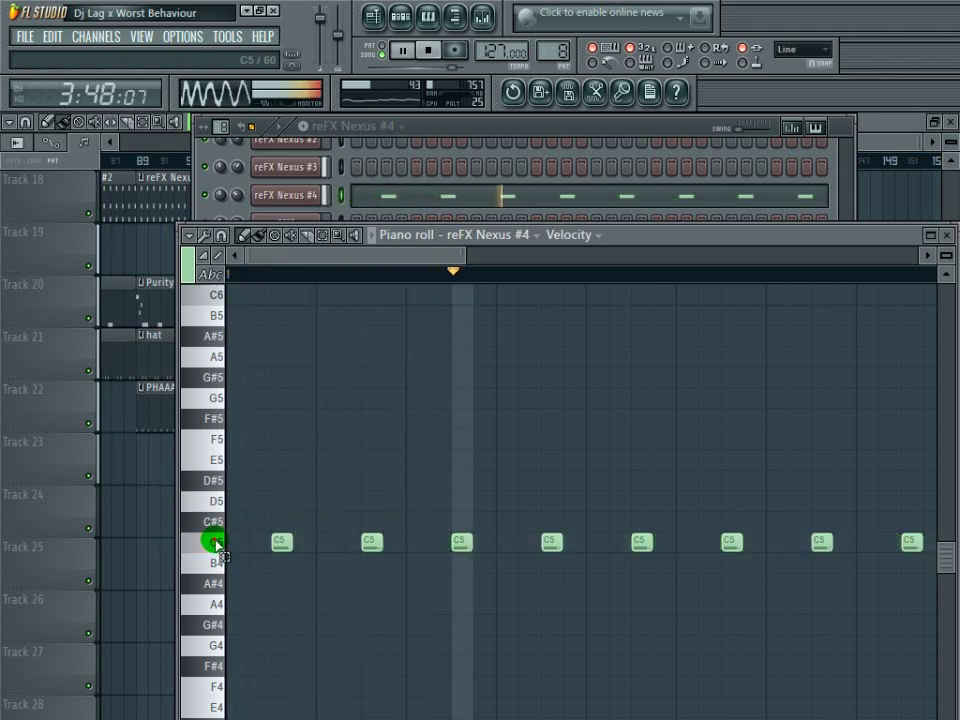
# Step: Lengthen all reFX Nexus #4 notes to two steps each and transpose them up to B6
pyautogui.hotkey('ctrl', 'a')
pyautogui.moveTo(292, 548); pyautogui.dragTo(315, 548)
pyautogui.moveTo(289, 538); pyautogui.dragTo(292, 572)
pyautogui.moveTo(292, 620); pyautogui.dragTo(280, 376)
pyautogui.click(238, 195)
# Step: Fill the gaps between the shortened reFX Nexus #4 clips on Track 23 from bar 113 to bar 137
pyautogui.click(866, 145)
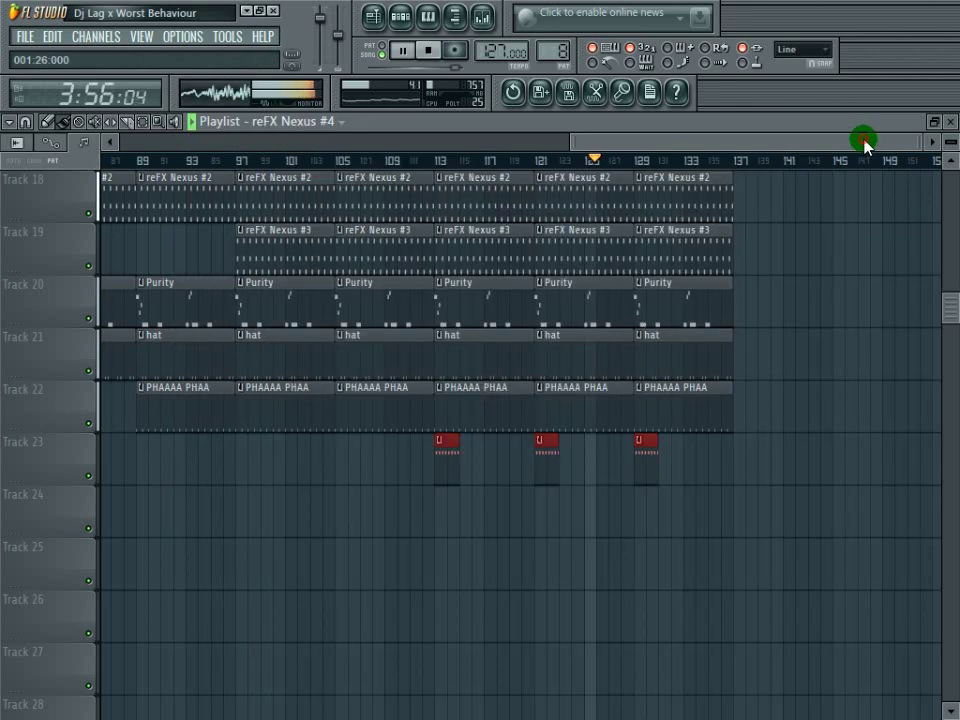
pyautogui.moveTo(441, 459); pyautogui.dragTo(516, 460)
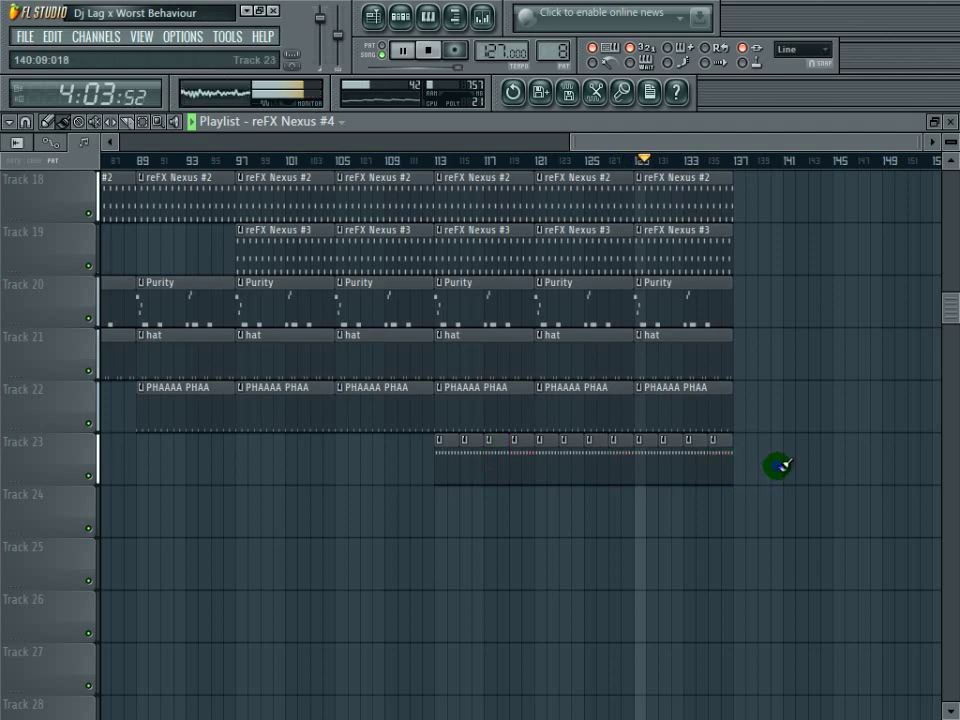
# Step: Audition the reFX Nexus #4 pattern on its own and try the note E7 against its melody
pyautogui.click(372, 16)
pyautogui.press('l')
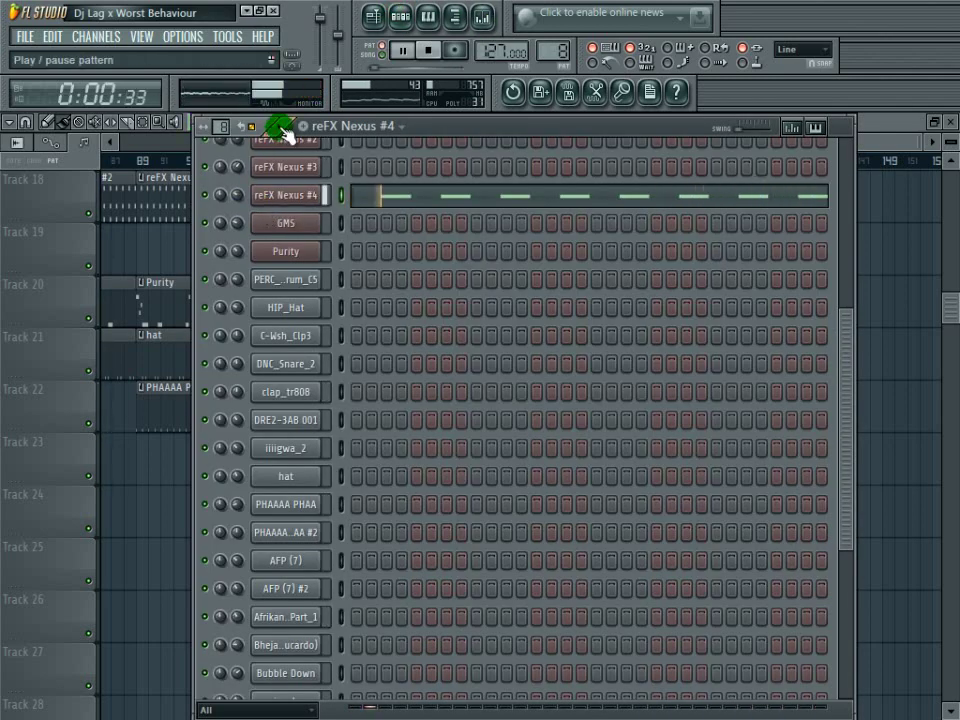
pyautogui.rightClick(390, 197)
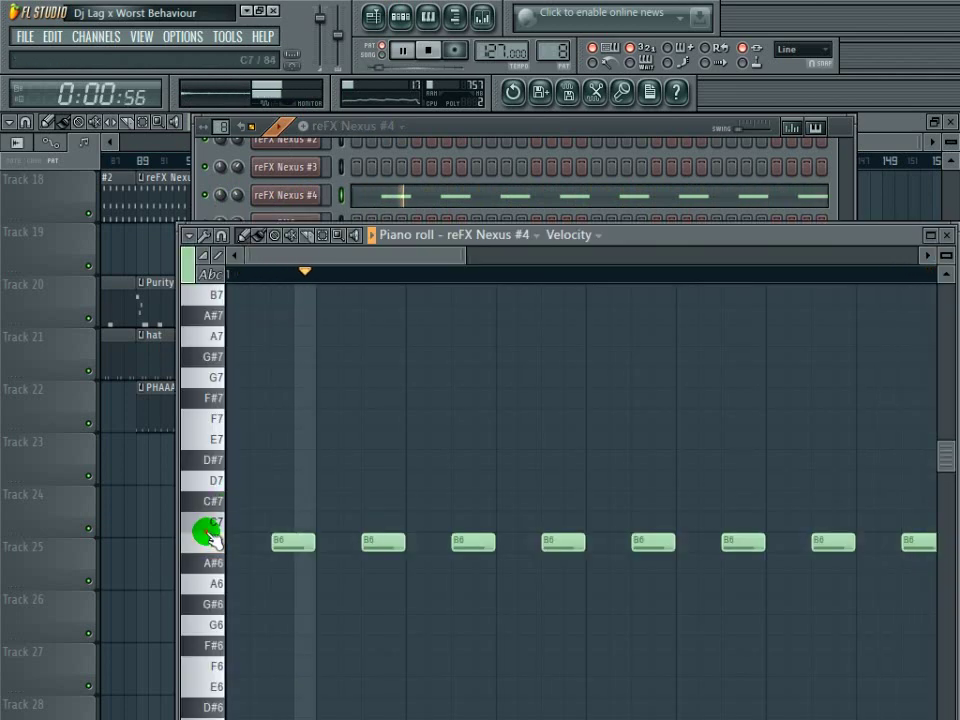
pyautogui.click(220, 438)
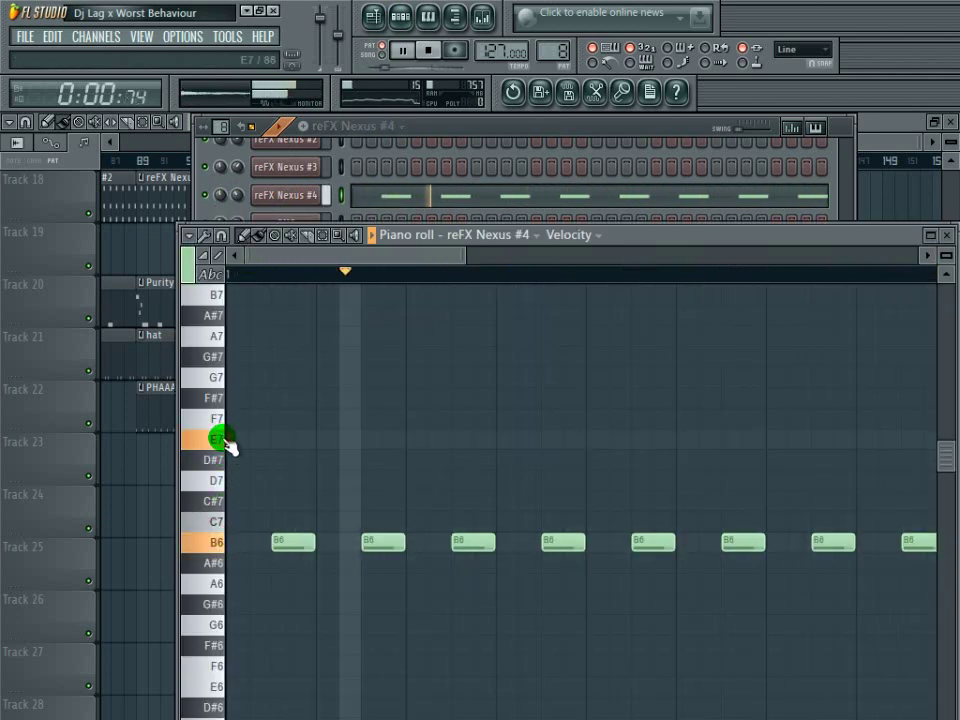
pyautogui.click(887, 175)
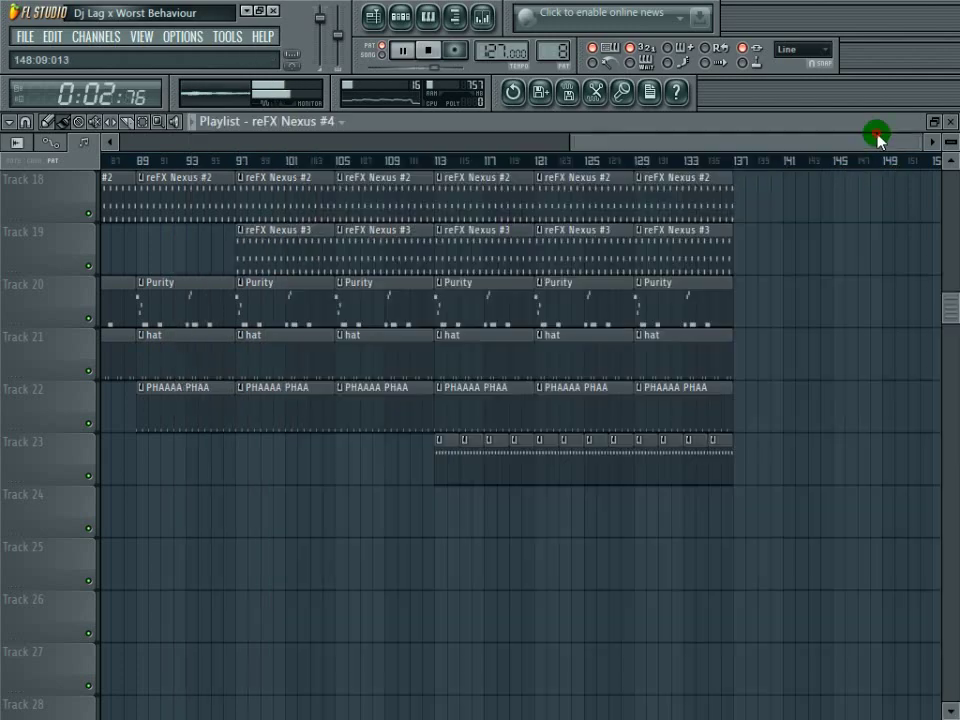
# Step: Choose the PERC_SteelDrum_C5 pattern and place it on Track 24 at bars 121 and 129
pyautogui.scroll(10, 790, 265)
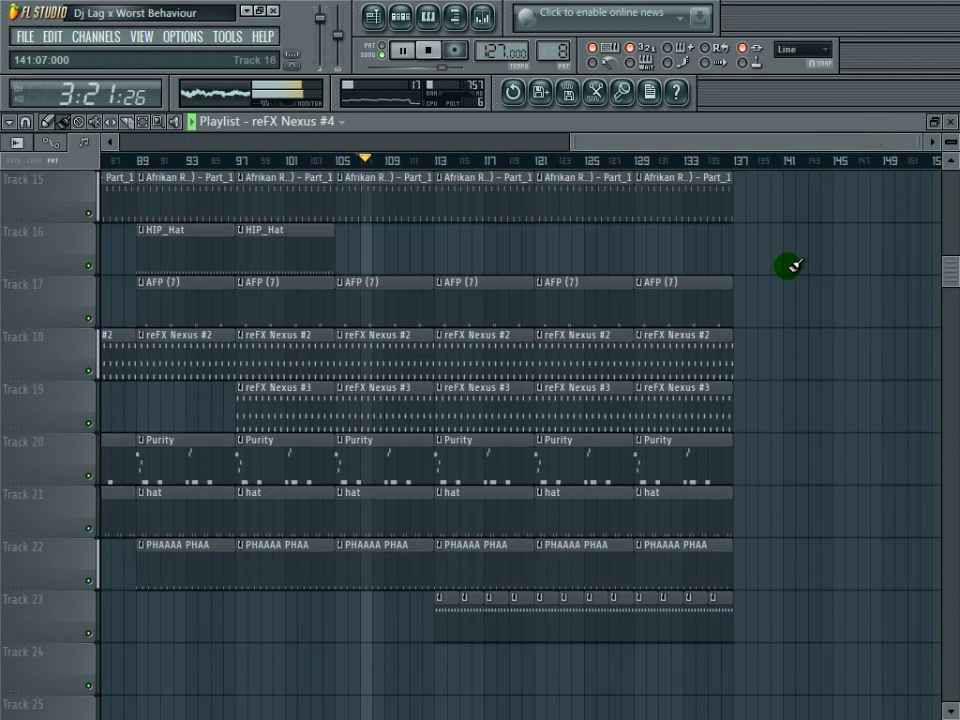
pyautogui.scroll(3, 790, 265)
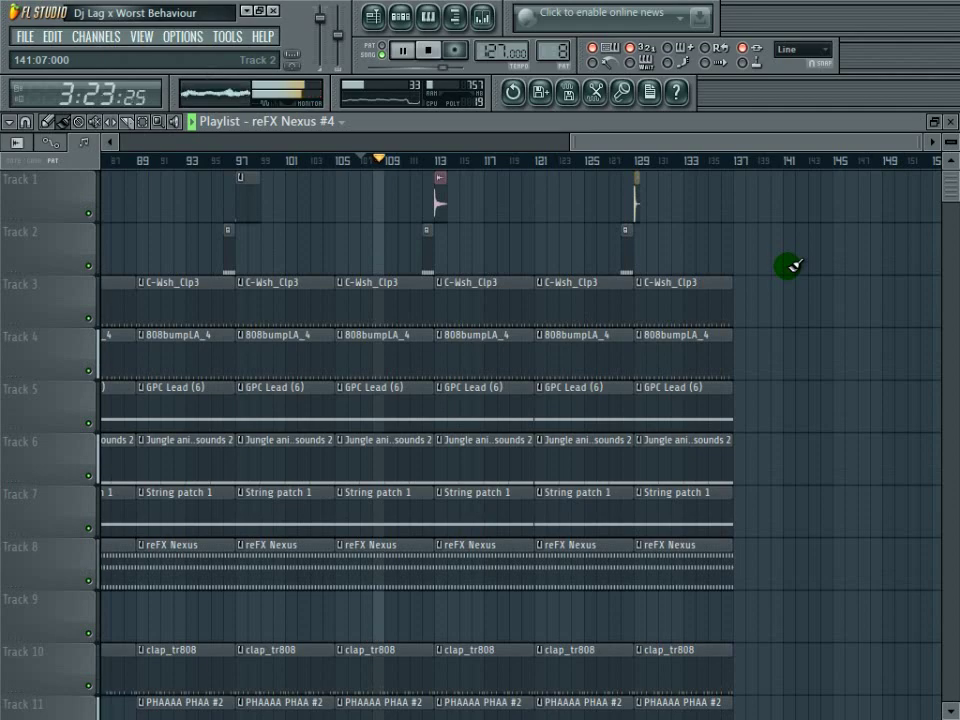
pyautogui.moveTo(675, 141); pyautogui.dragTo(733, 141)
pyautogui.scroll(-4, 763, 231)
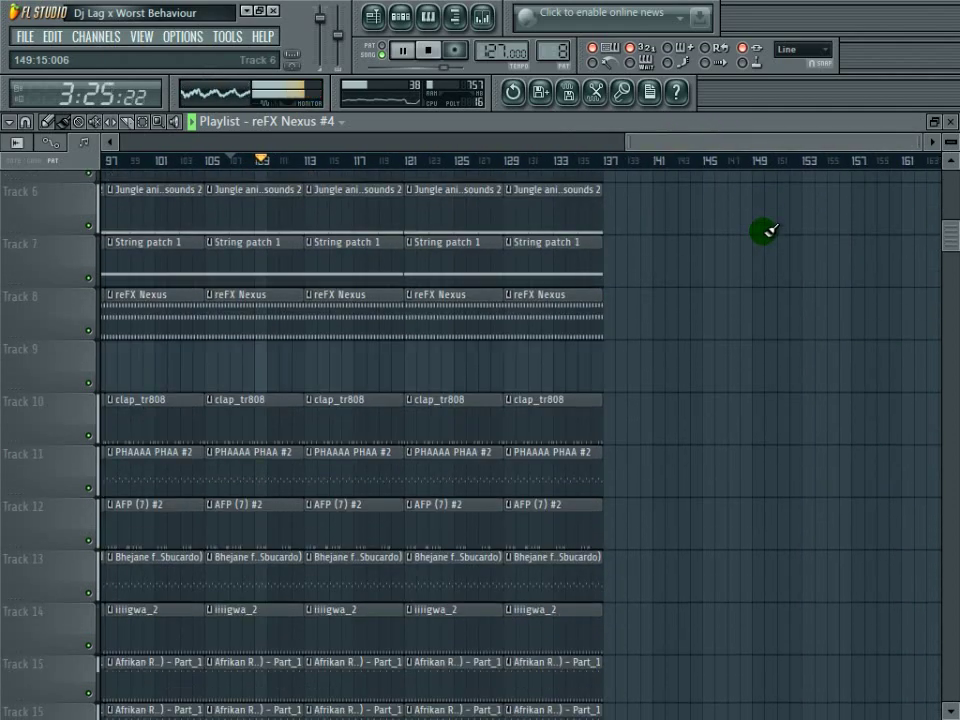
pyautogui.scroll(-6, 768, 232)
pyautogui.click(296, 121)
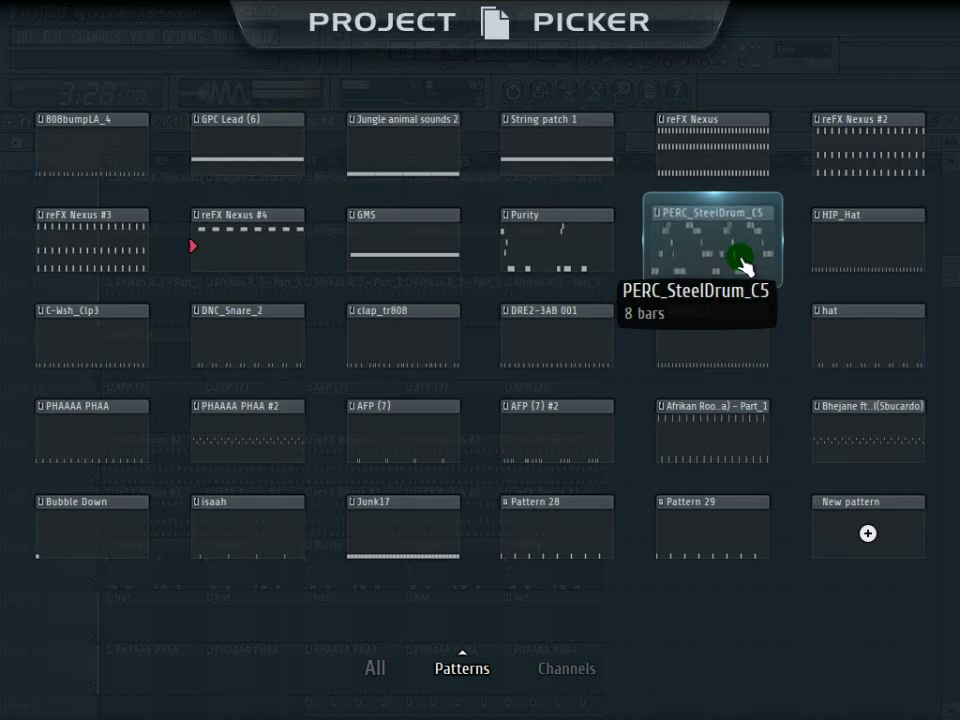
pyautogui.click(740, 259)
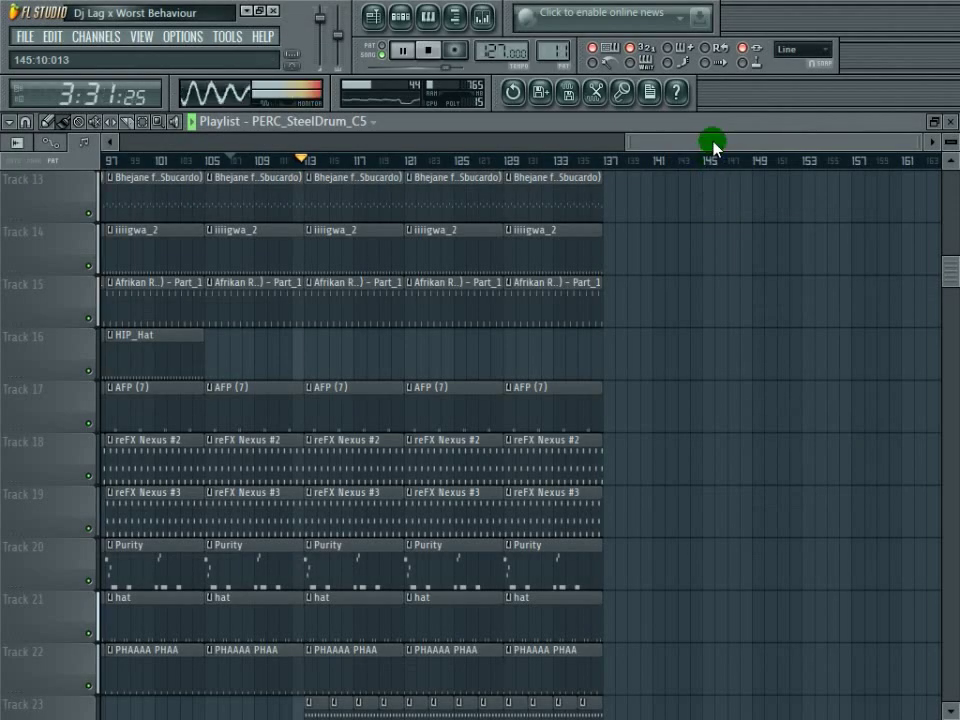
pyautogui.moveTo(713, 142); pyautogui.dragTo(746, 142)
pyautogui.scroll(-4, 692, 376)
pyautogui.scroll(-2, 690, 377)
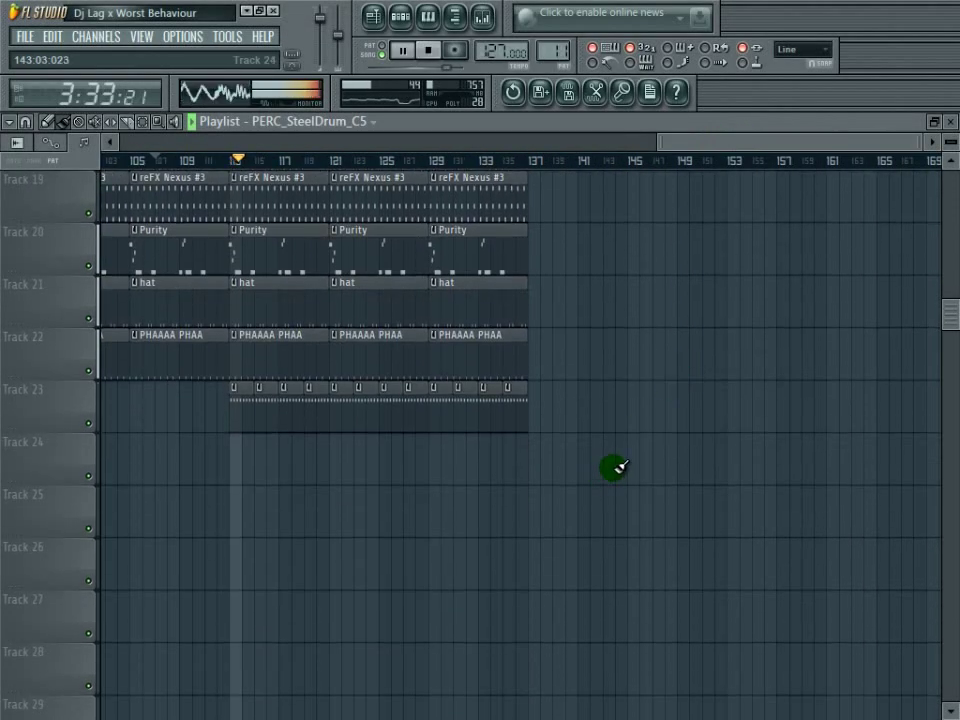
pyautogui.click(330, 461)
pyautogui.click(436, 457)
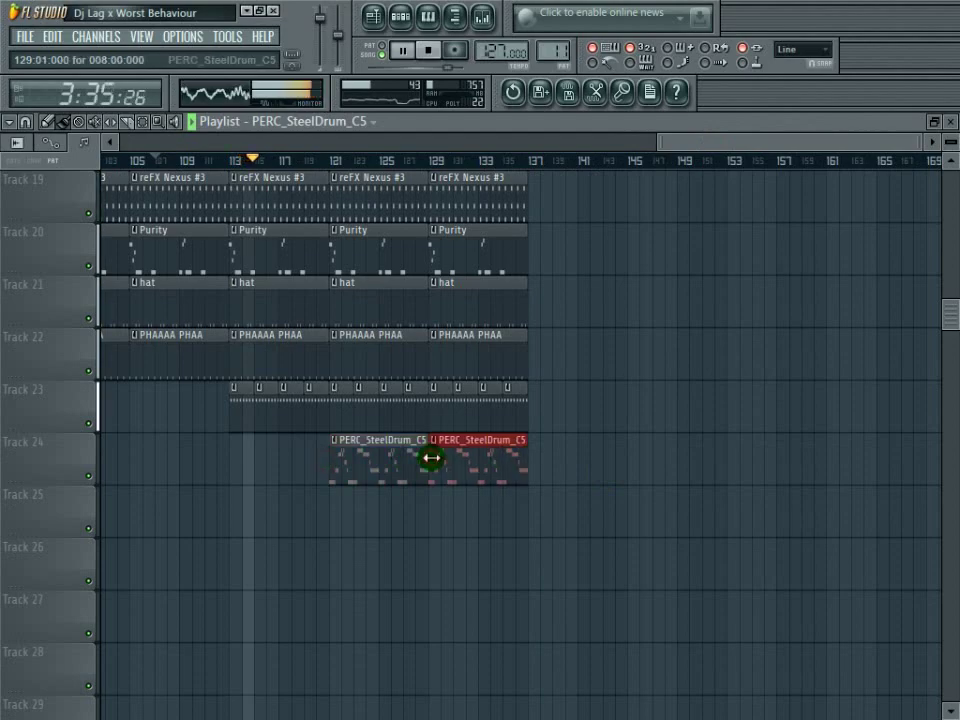
# Step: Delete the C-Wsh_Clp3 clip at bar 121 on Track 3
pyautogui.scroll(15, 403, 354)
pyautogui.rightClick(400, 342)
pyautogui.rightClick(377, 289)
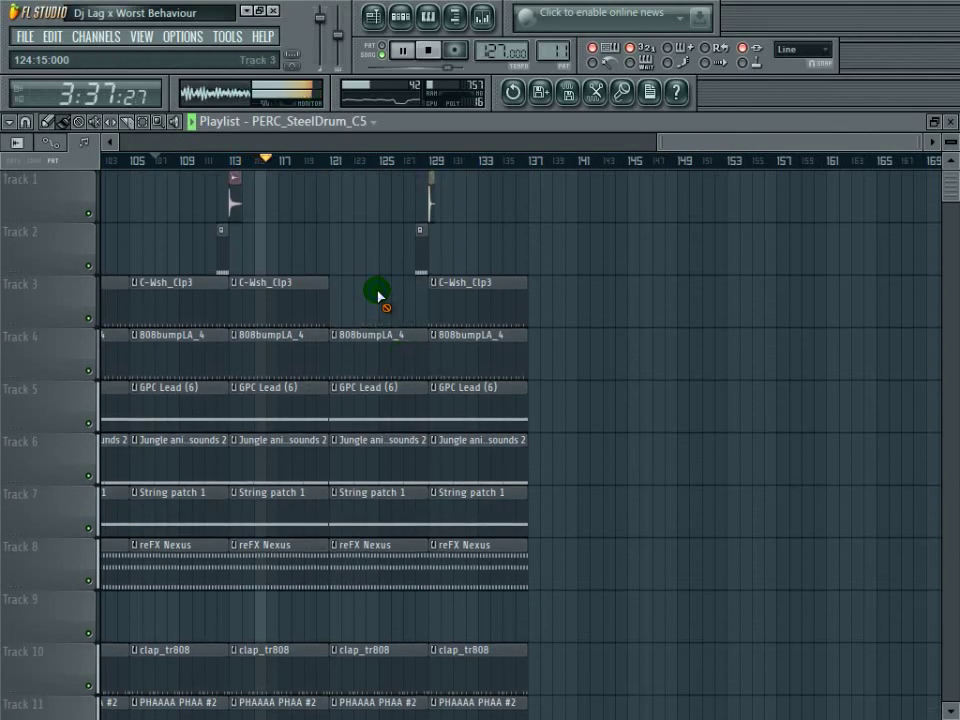
# Step: Delete the 808bumpLA_4 clips at bars 121 and 129 on Track 4, and fill Track 3 with C-Wsh_Clp3 at bars 121 and 129
pyautogui.rightClick(462, 348)
pyautogui.rightClick(477, 320)
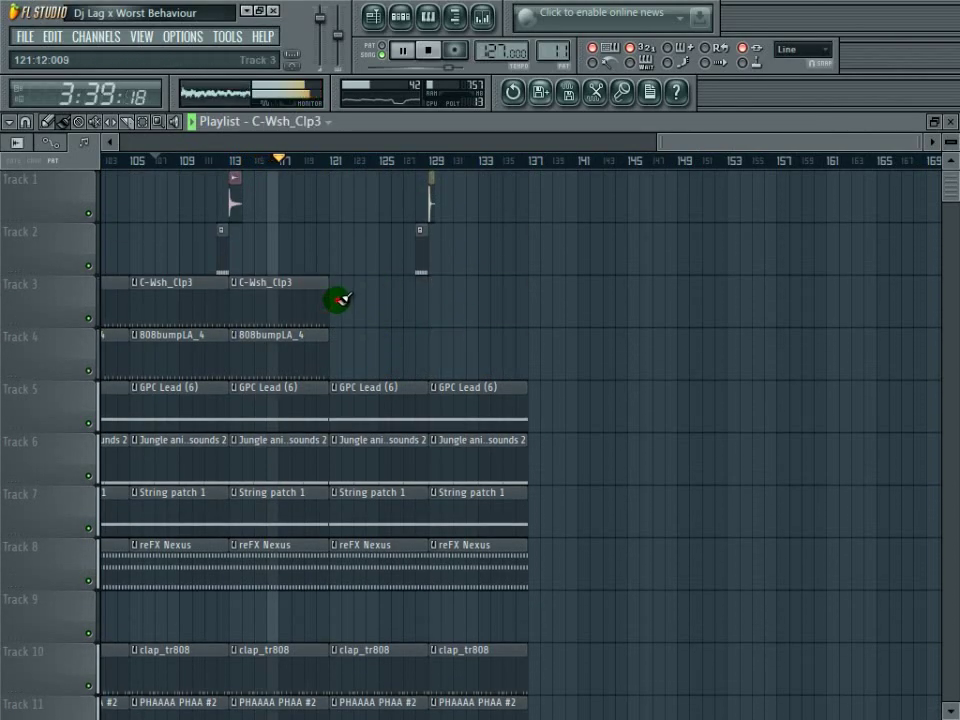
pyautogui.click(345, 299)
pyautogui.click(465, 298)
pyautogui.moveTo(502, 300); pyautogui.dragTo(491, 302)
pyautogui.moveTo(401, 311); pyautogui.dragTo(389, 310)
pyautogui.moveTo(480, 306); pyautogui.dragTo(453, 308)
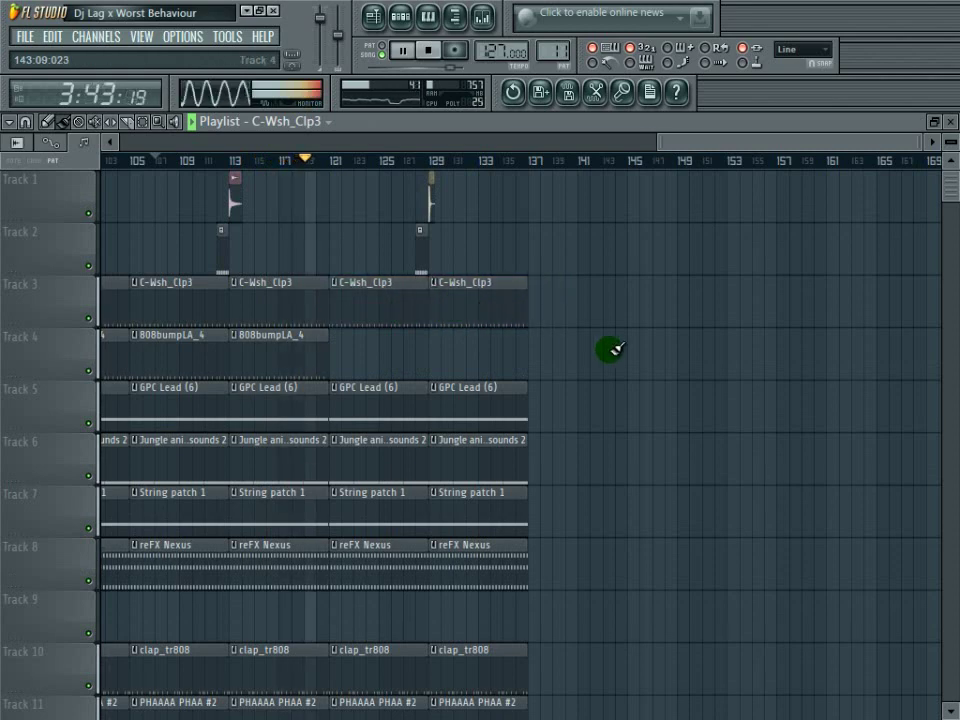
# Step: Delete the GPC Lead (6), Jungle ani..sounds 2, String patch 1 and reFX Nexus clips at bar 129 on Tracks 5 to 8
pyautogui.scroll(-2, 611, 349)
pyautogui.rightClick(490, 358)
pyautogui.rightClick(490, 385)
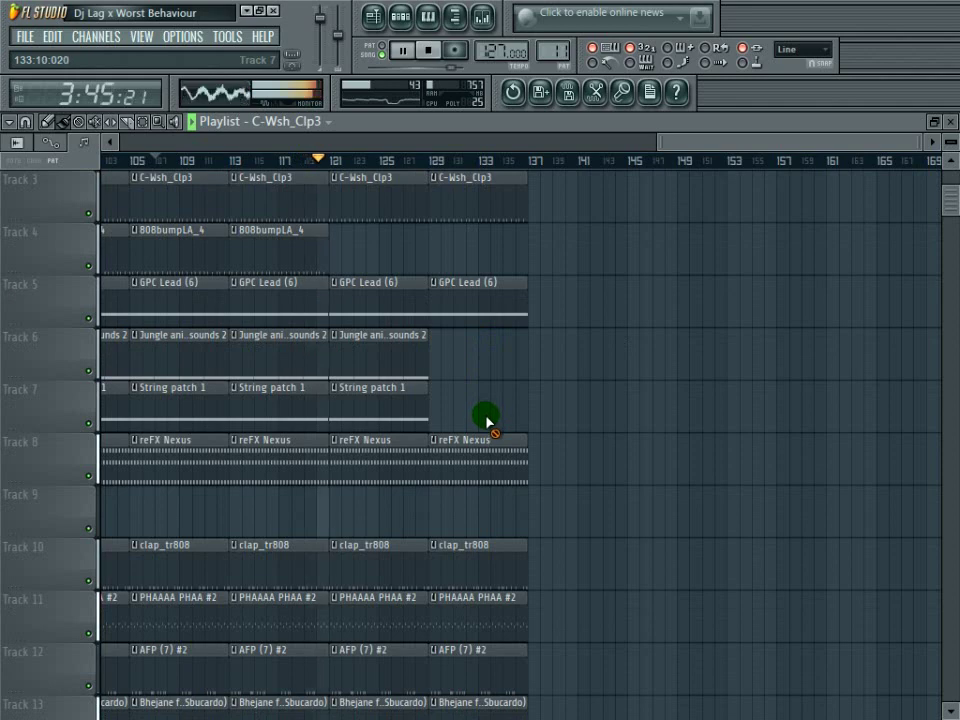
pyautogui.rightClick(488, 445)
pyautogui.rightClick(482, 300)
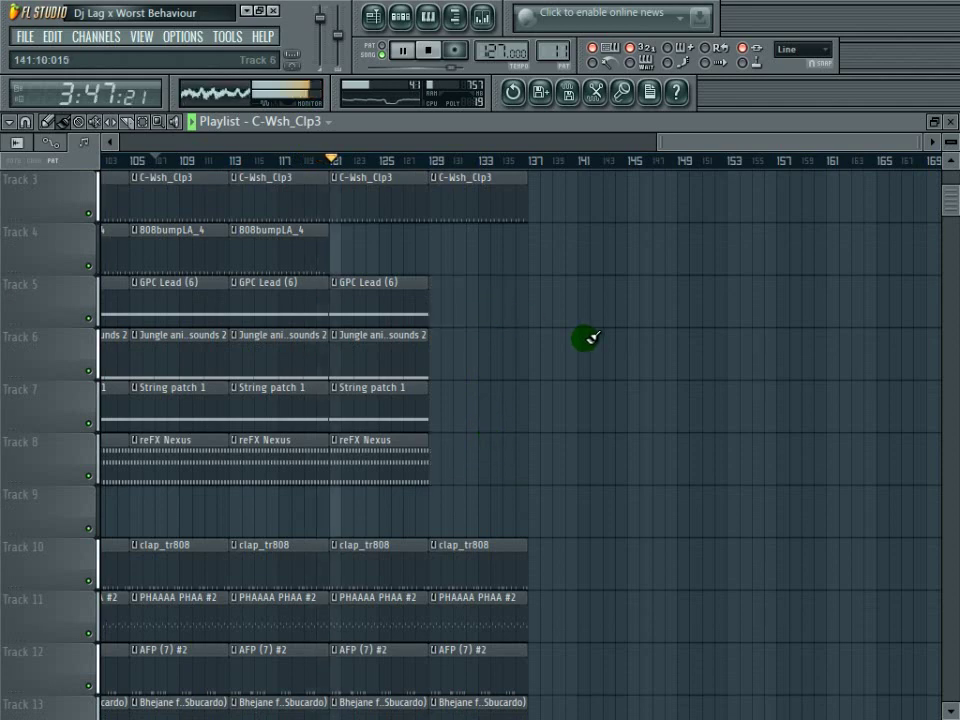
# Step: Select the bar 121 to 137 section across Tracks 1 to 24 and duplicate it twice, extending the song to bar 169
pyautogui.scroll(-10, 585, 337)
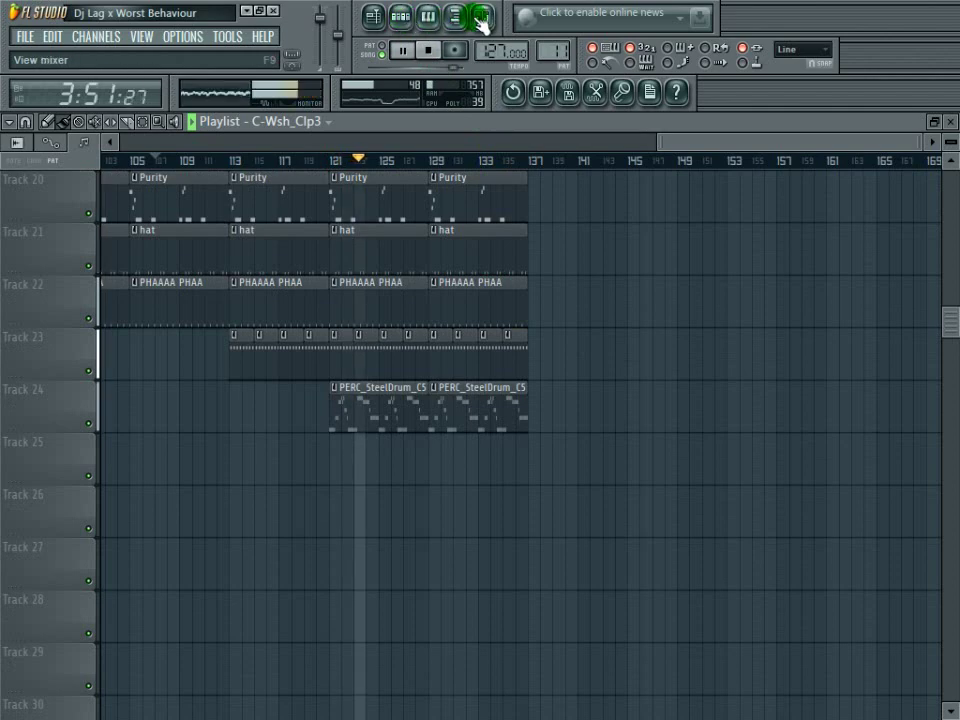
pyautogui.moveTo(583, 388); pyautogui.dragTo(339, 21)
pyautogui.hotkey('ctrl', 'b')
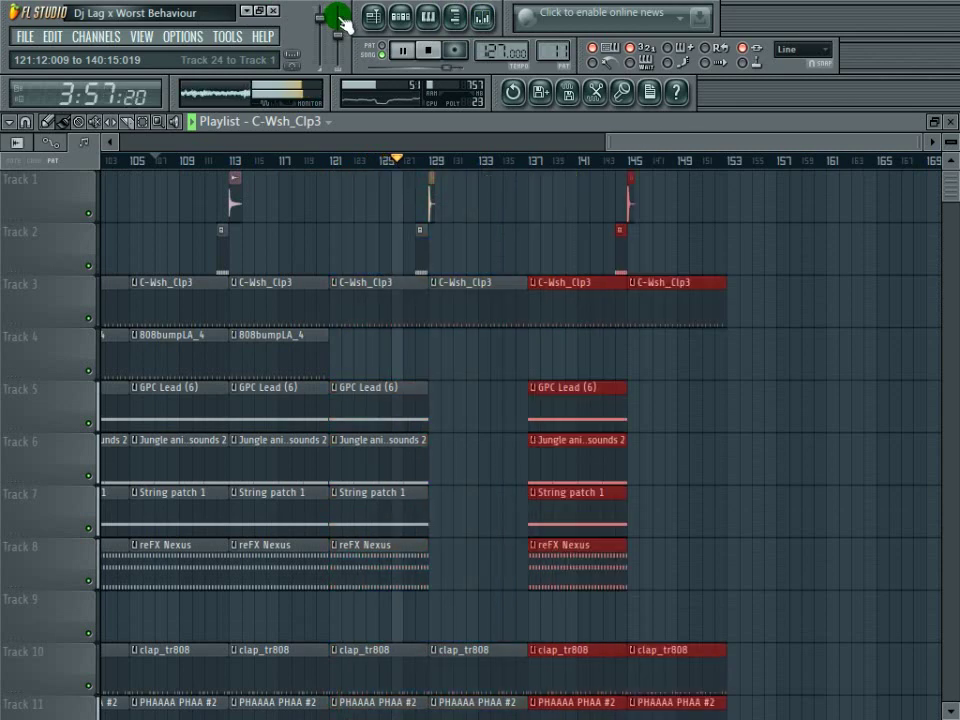
pyautogui.hotkey('ctrl', 'b')
# Step: Clear the GPC Lead (6), Jungle ani..sounds 2 and String patch 1 clips at bar 137, and place reFX Nexus on Track 8 at bars 137 and 145
pyautogui.scroll(-1, 660, 316)
pyautogui.scroll(-3, 660, 316)
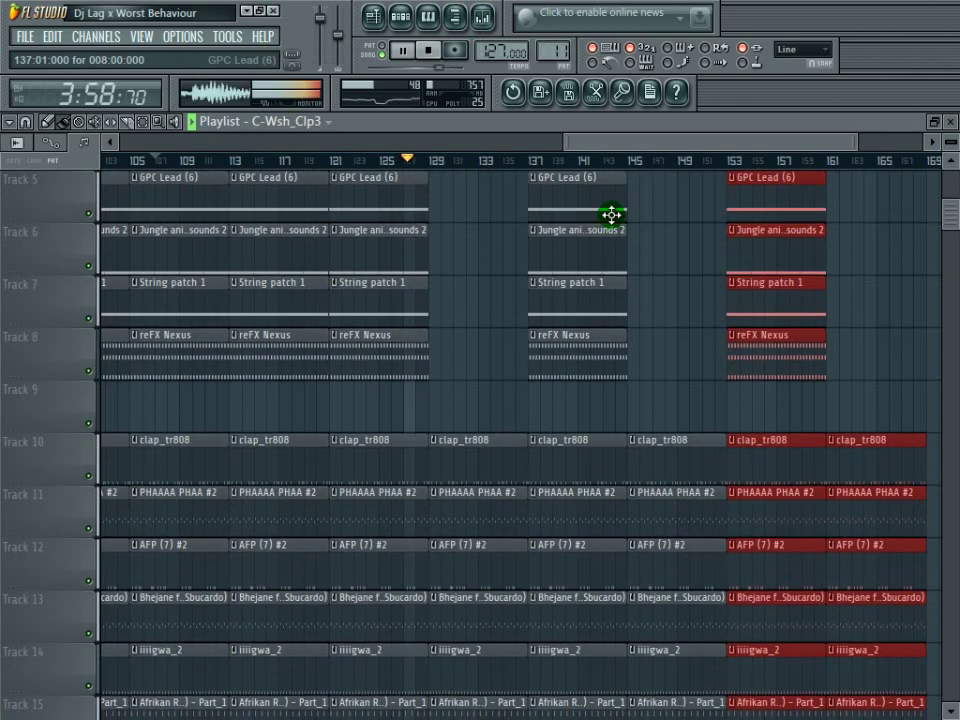
pyautogui.rightClick(606, 358)
pyautogui.click(419, 358)
pyautogui.click(530, 358)
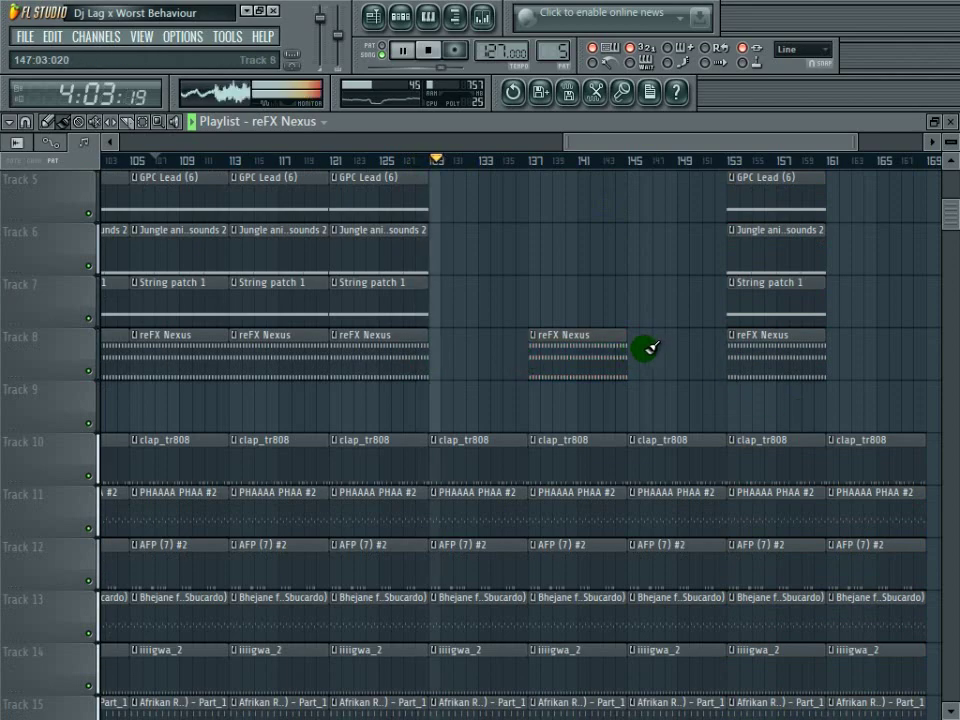
pyautogui.click(634, 355)
# Step: Delete the bar 153 clips on Tracks 5 to 7 and add a reFX Nexus clip on Track 8 at bar 161
pyautogui.scroll(-6, 739, 403)
pyautogui.scroll(10, 737, 410)
pyautogui.moveTo(707, 141); pyautogui.dragTo(821, 146)
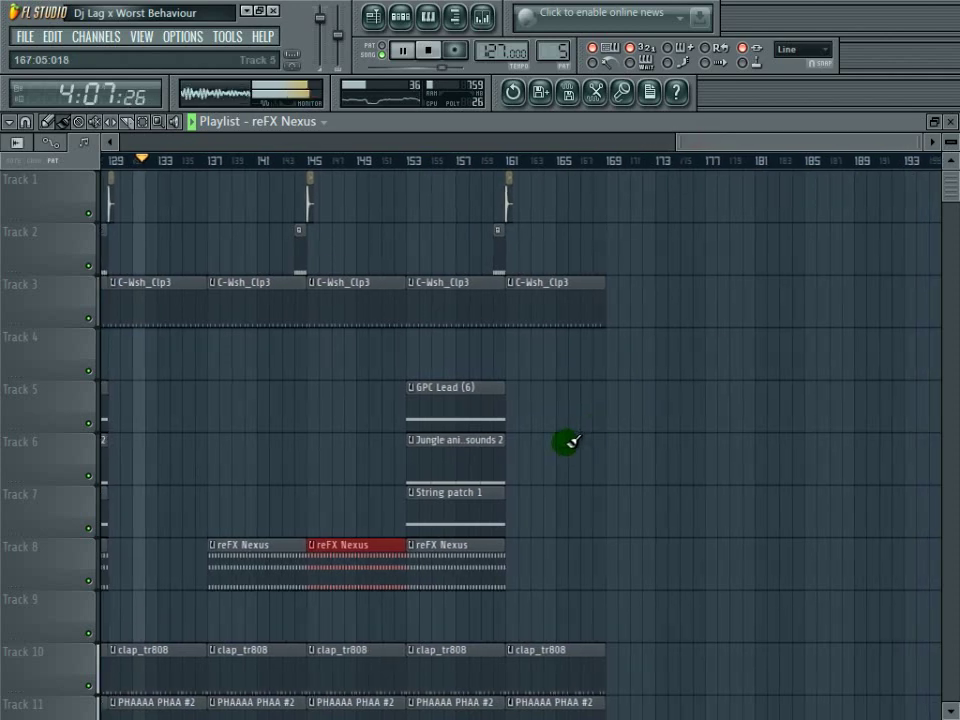
pyautogui.rightClick(486, 501)
pyautogui.click(510, 545)
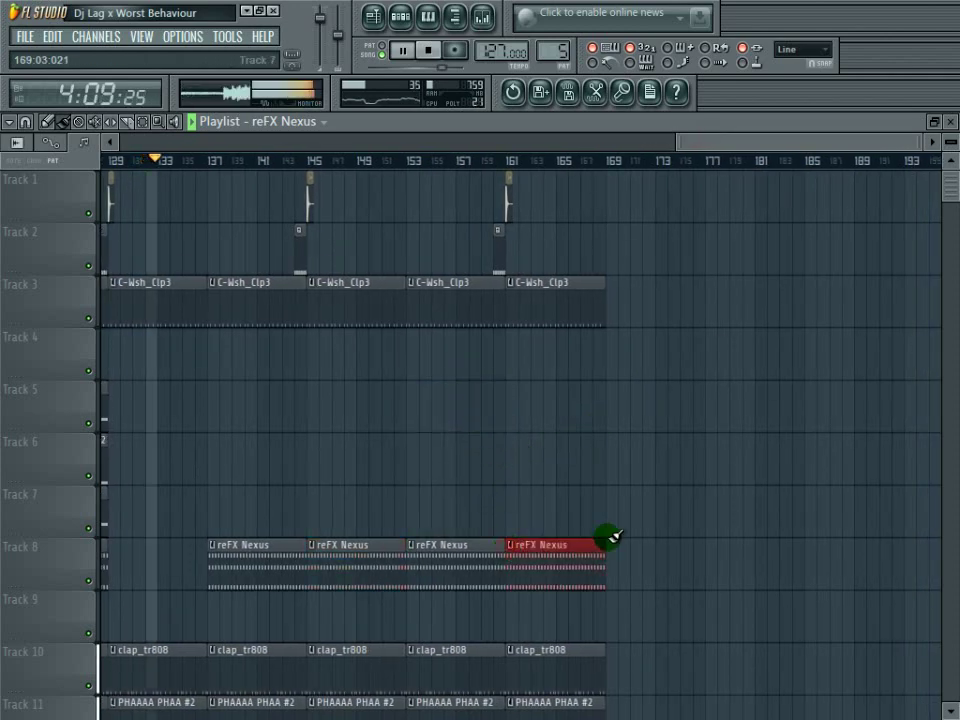
# Step: Delete the AFP (7) clips on Track 17 from bar 137 to bar 169
pyautogui.scroll(-8, 606, 538)
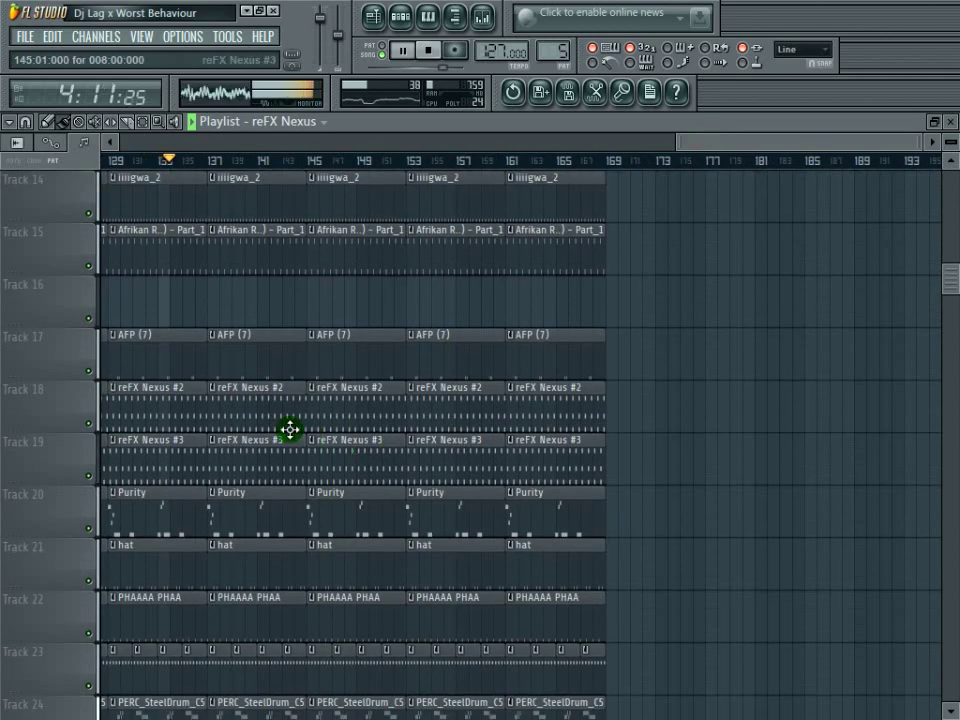
pyautogui.rightClick(237, 342)
pyautogui.rightClick(350, 344)
pyautogui.rightClick(450, 346)
pyautogui.rightClick(525, 350)
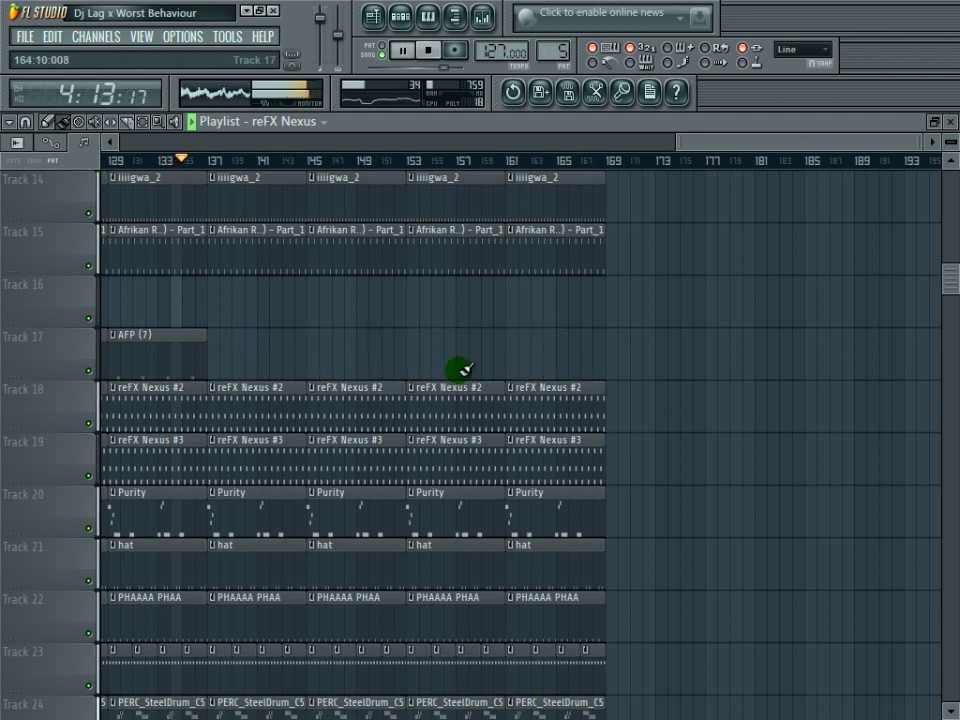
# Step: Delete the AFP (7) #2 clips on Track 12 from bar 137 to bar 169
pyautogui.scroll(3, 276, 338)
pyautogui.scroll(1, 275, 337)
pyautogui.rightClick(251, 300)
pyautogui.rightClick(355, 300)
pyautogui.rightClick(455, 300)
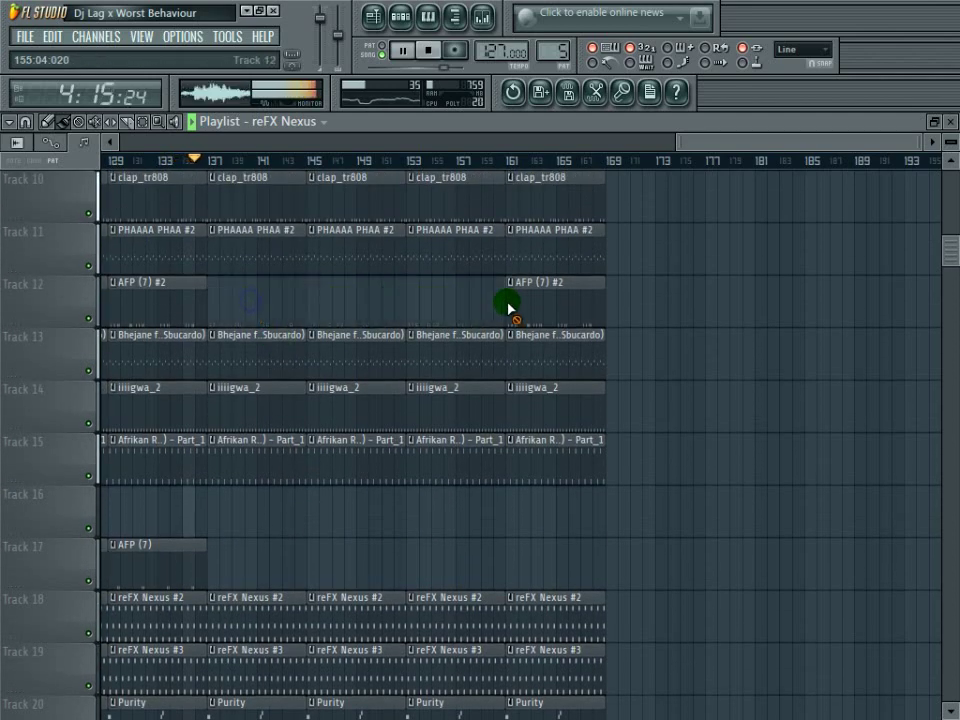
pyautogui.rightClick(510, 306)
# Step: Delete the C-Wsh_Clp3 clips on Track 3 from bar 145 to bar 169
pyautogui.scroll(-5, 606, 468)
pyautogui.scroll(-5, 604, 470)
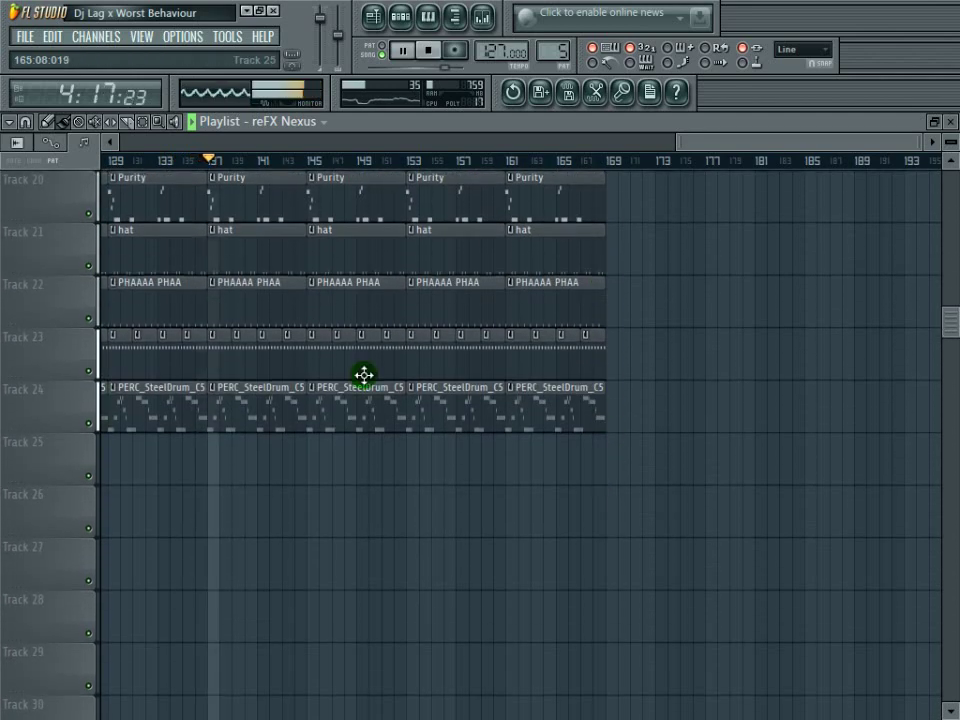
pyautogui.scroll(19, 336, 311)
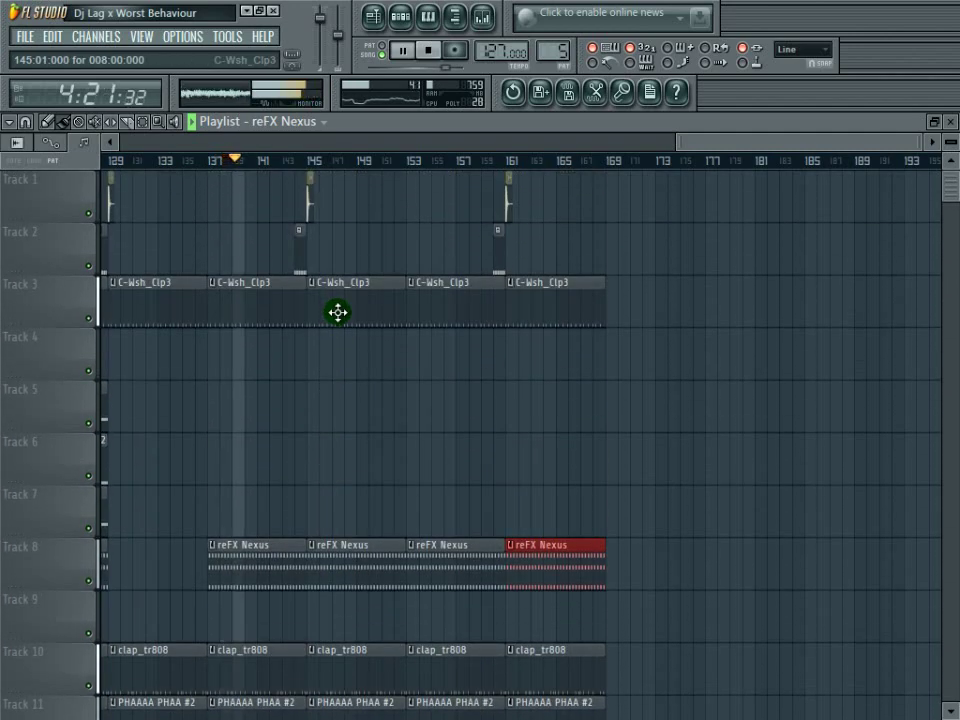
pyautogui.rightClick(349, 313)
pyautogui.rightClick(455, 308)
pyautogui.rightClick(525, 304)
# Step: Delete the reFX Nexus clips at bars 153 and 161 on Track 8
pyautogui.scroll(-6, 514, 362)
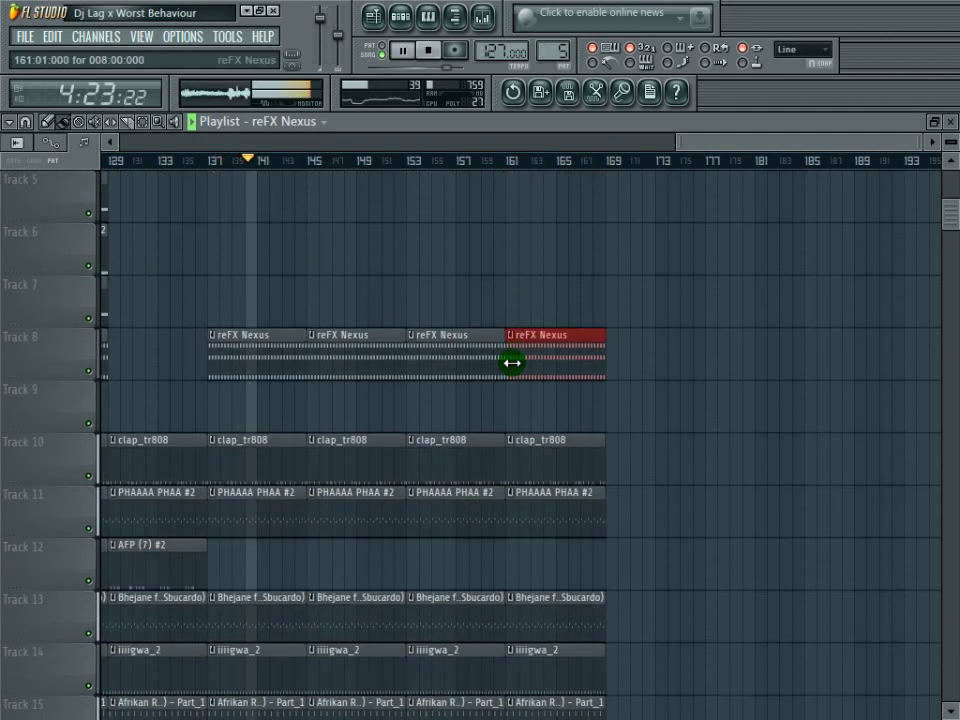
pyautogui.rightClick(471, 265)
pyautogui.rightClick(545, 262)
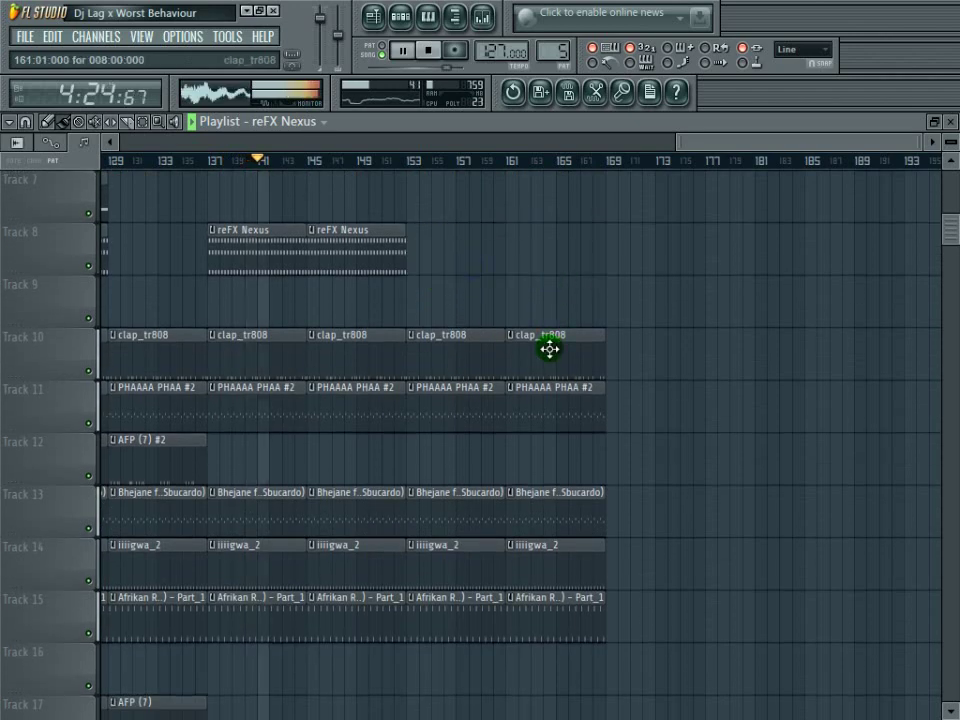
# Step: Delete the clap_tr808 clips at bars 153 and 161 on Track 10, plus the bar 161 clips on Tracks 11, 13, 14 and 15
pyautogui.rightClick(465, 375)
pyautogui.rightClick(545, 360)
pyautogui.rightClick(555, 405)
pyautogui.rightClick(570, 512)
pyautogui.rightClick(575, 562)
pyautogui.rightClick(580, 615)
# Step: Delete the reFX Nexus #2 clip at bar 161 on Track 18 and the PERC_SteelDrum_C5 clips at bars 153 and 161 on Track 24
pyautogui.scroll(-7, 580, 480)
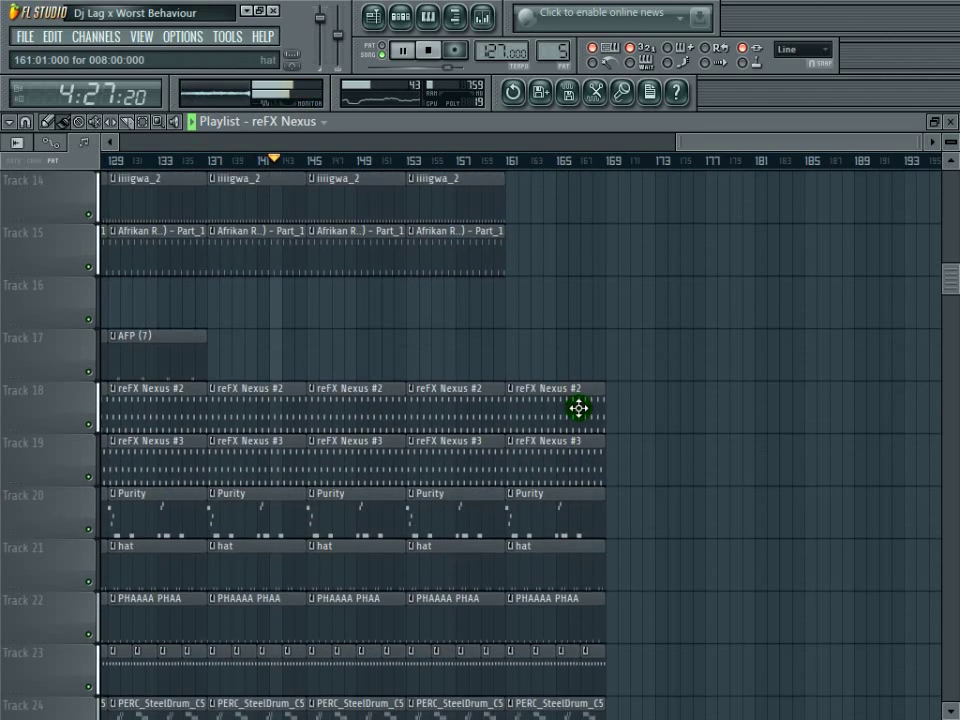
pyautogui.rightClick(579, 407)
pyautogui.rightClick(508, 460)
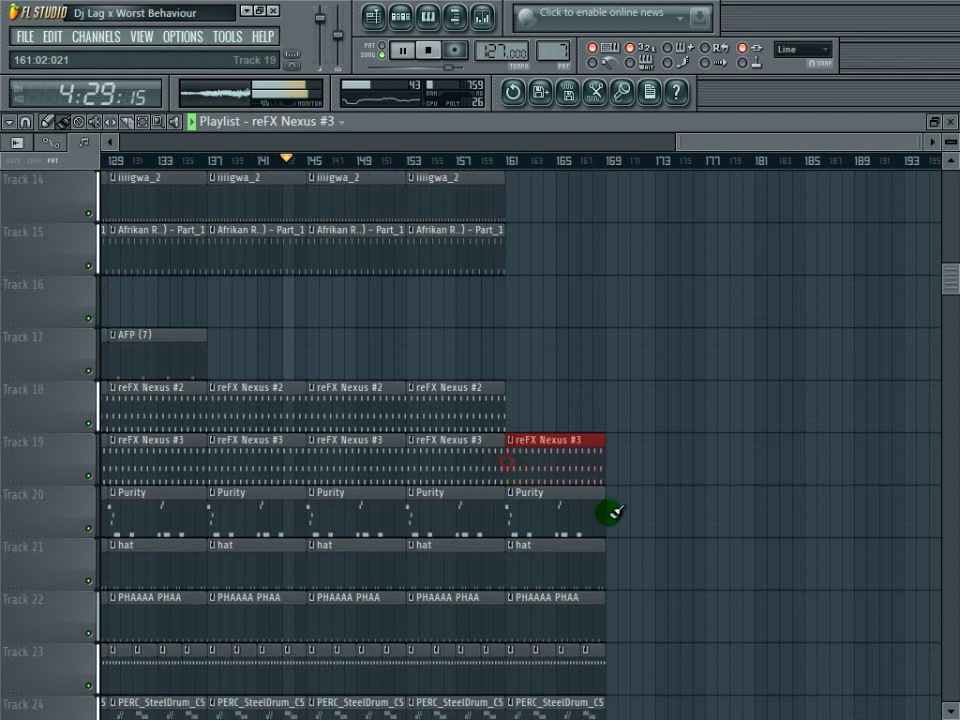
pyautogui.scroll(-5, 610, 512)
pyautogui.rightClick(583, 474)
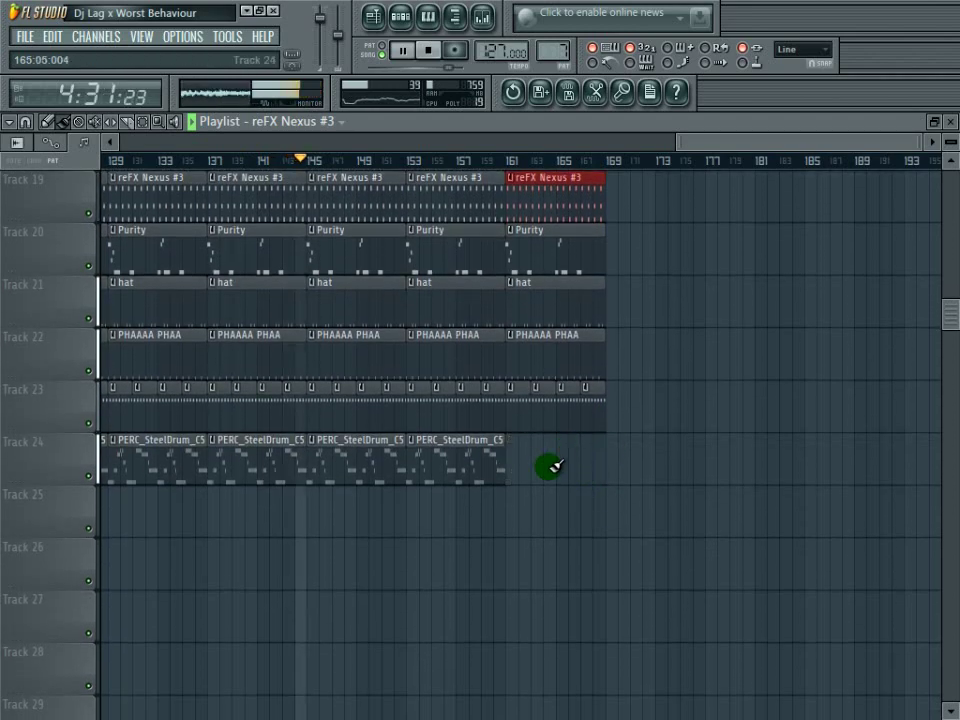
pyautogui.rightClick(488, 472)
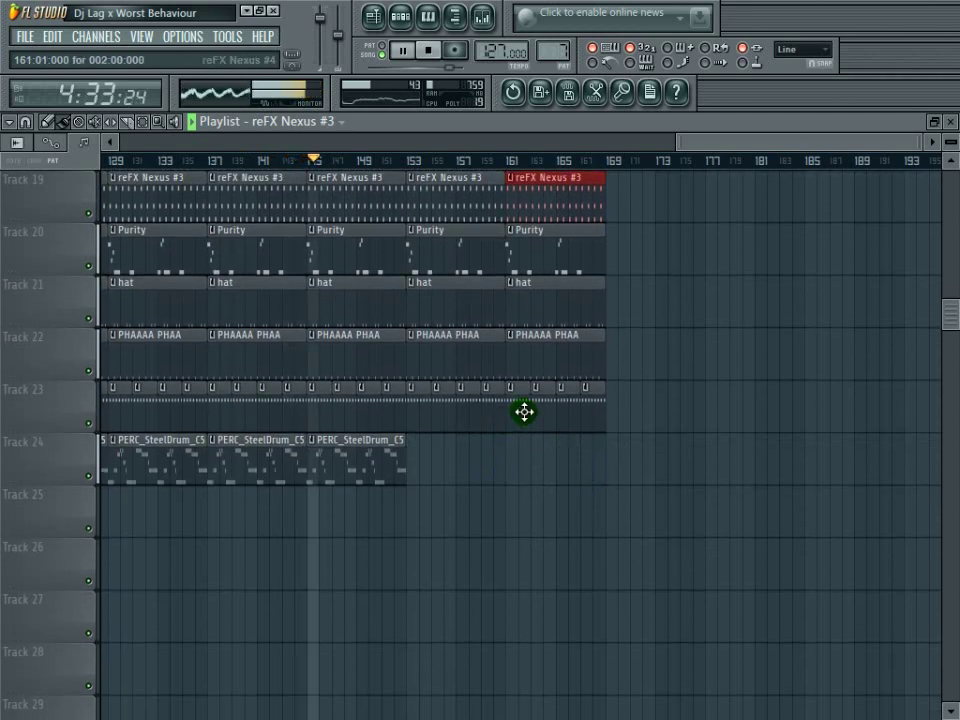
# Step: Delete the reFX Nexus #4 clips from bar 153 to 169 on Track 23 and the hat and PHAAAA PHAA clips at bar 161
pyautogui.click(400, 18)
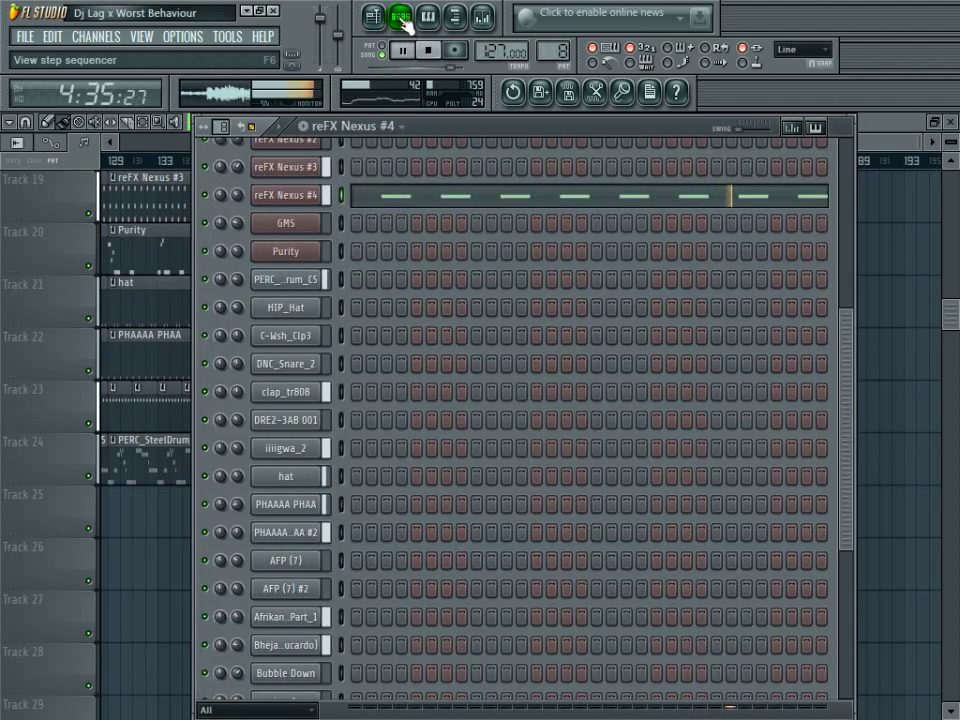
pyautogui.click(401, 20)
pyautogui.rightClick(419, 412)
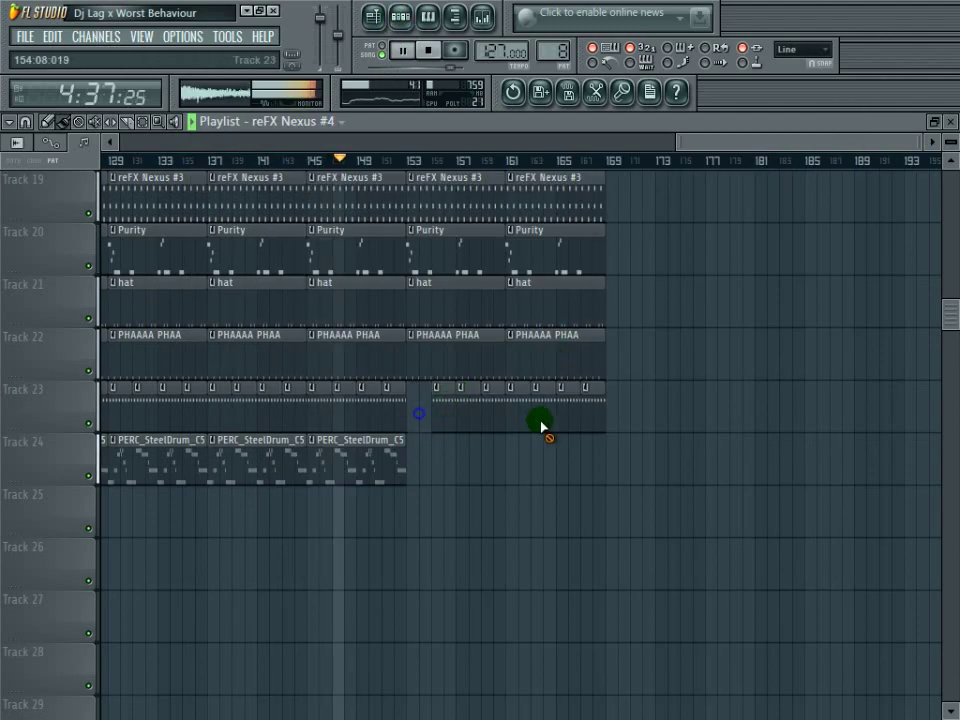
pyautogui.rightClick(512, 425)
pyautogui.rightClick(565, 355)
pyautogui.rightClick(557, 311)
# Step: Copy the audio hit from bar 113 on Track 1 to bar 169, and place the Bubble Down pattern on Track 2 at bar 169
pyautogui.scroll(6, 648, 403)
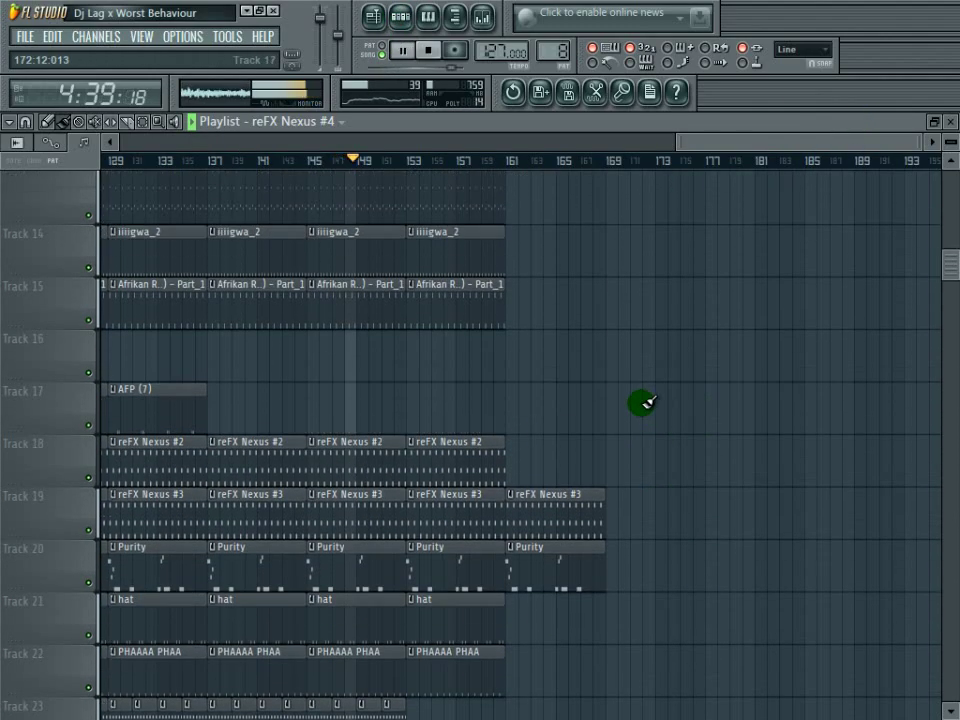
pyautogui.scroll(8, 641, 403)
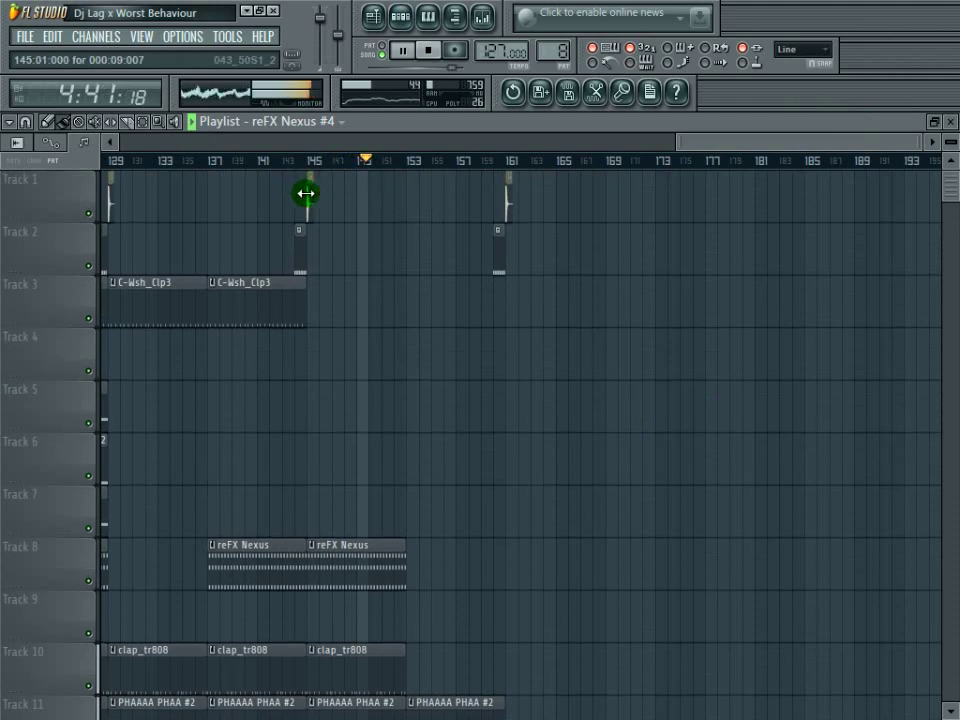
pyautogui.scroll(-10, 850, 360)
pyautogui.scroll(5, 812, 370)
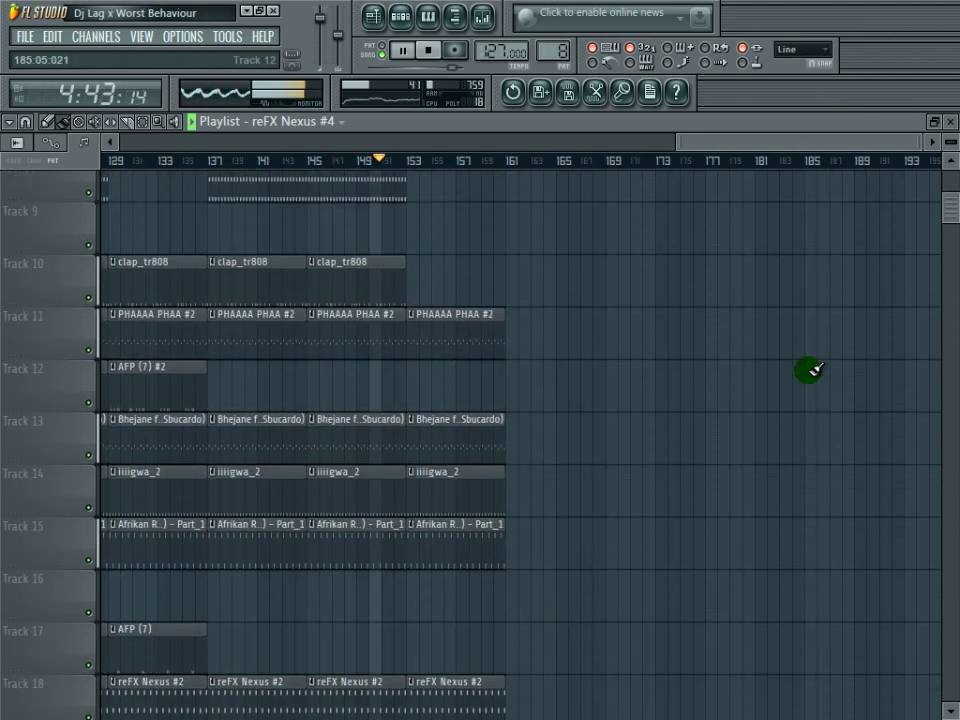
pyautogui.scroll(5, 800, 360)
pyautogui.moveTo(778, 147); pyautogui.dragTo(596, 144)
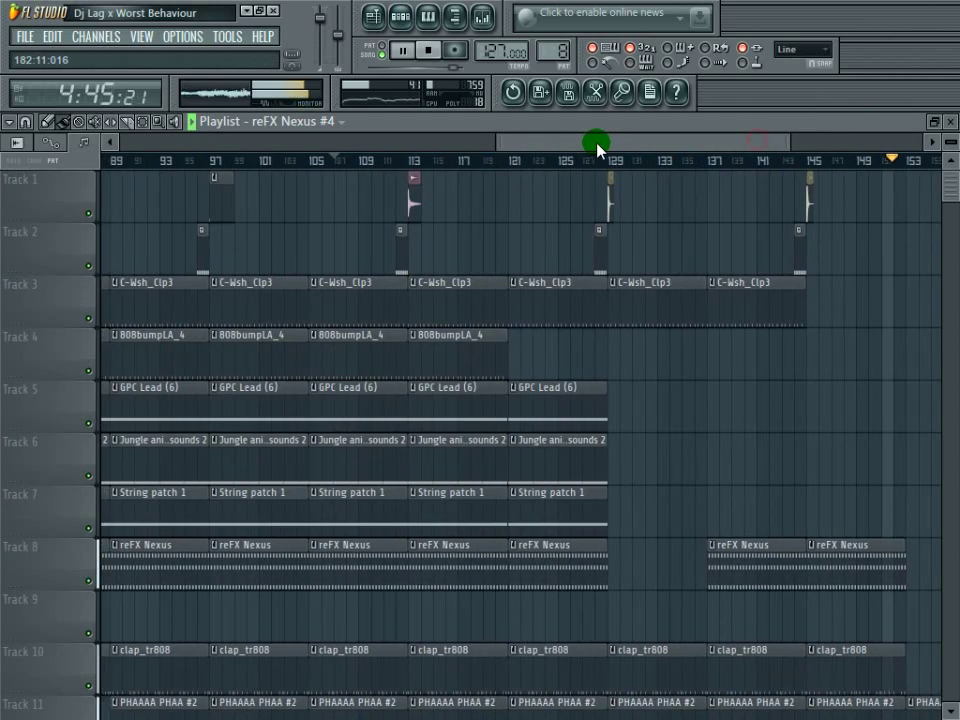
pyautogui.click(425, 195)
pyautogui.moveTo(743, 142); pyautogui.dragTo(368, 150)
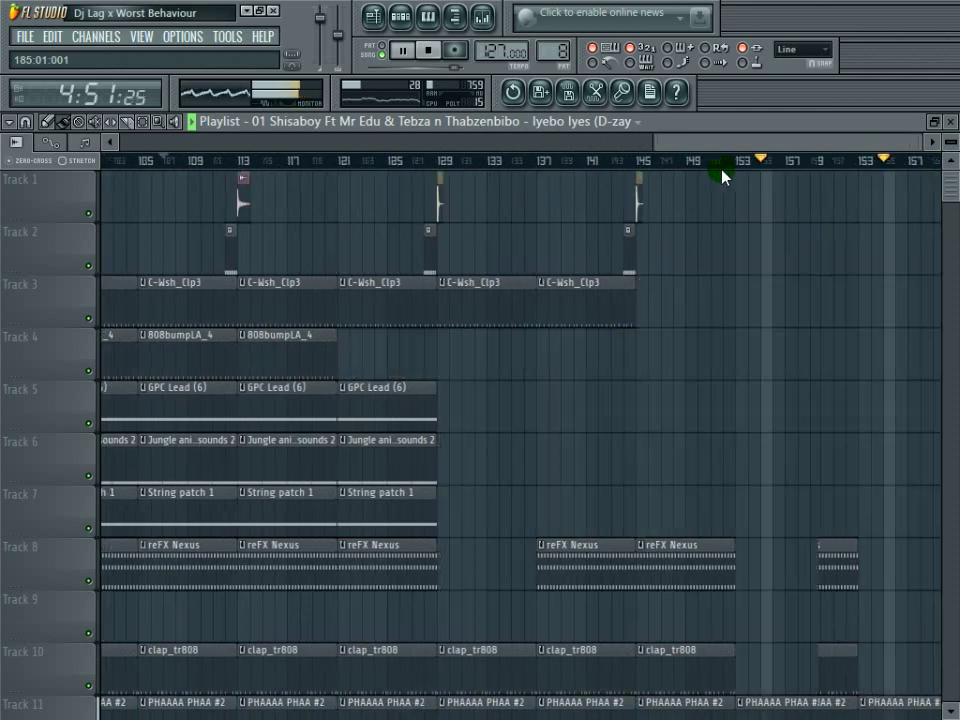
pyautogui.click(231, 193)
pyautogui.moveTo(702, 147); pyautogui.dragTo(895, 144)
pyautogui.click(579, 231)
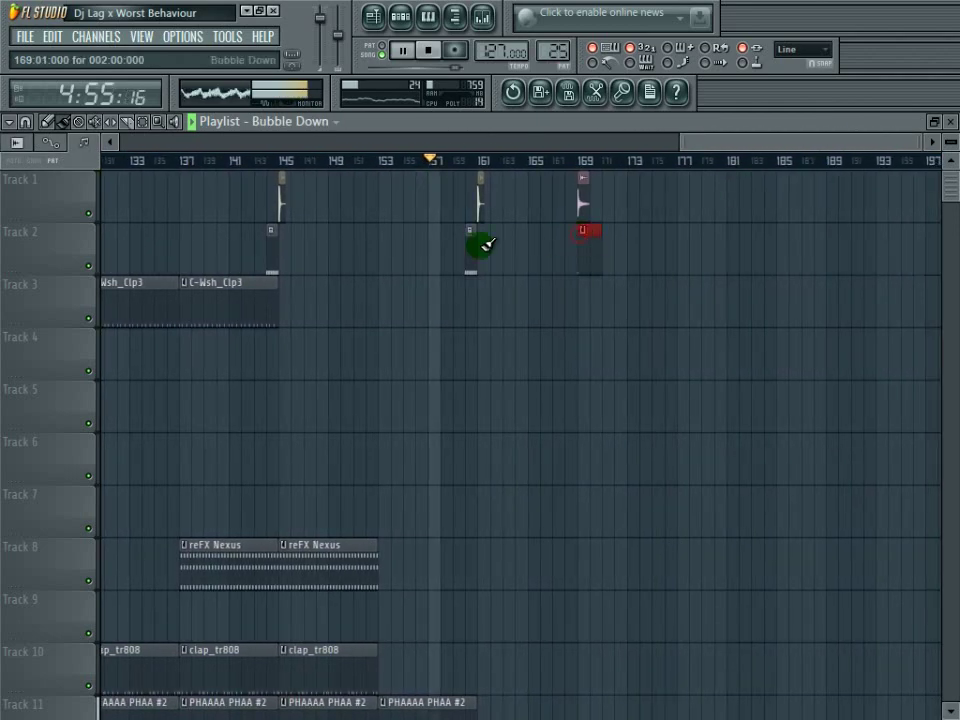
# Step: Find the short fill pattern used at bar 112 (Pattern 29) and place it on Track 3 at bar 168
pyautogui.click(398, 17)
pyautogui.click(300, 392)
pyautogui.click(302, 392)
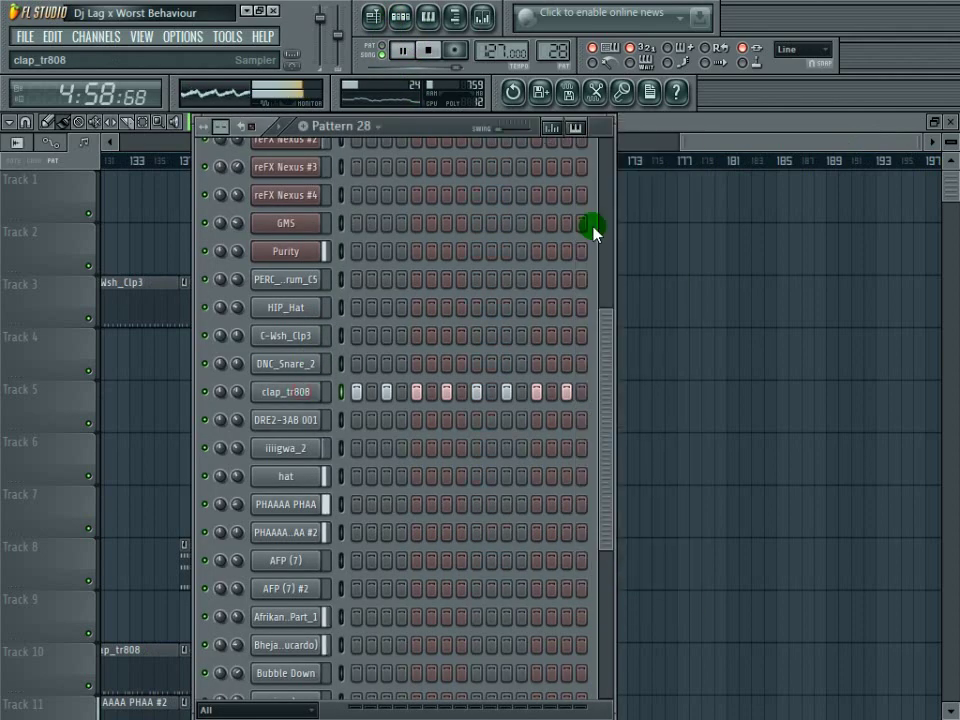
pyautogui.click(690, 143)
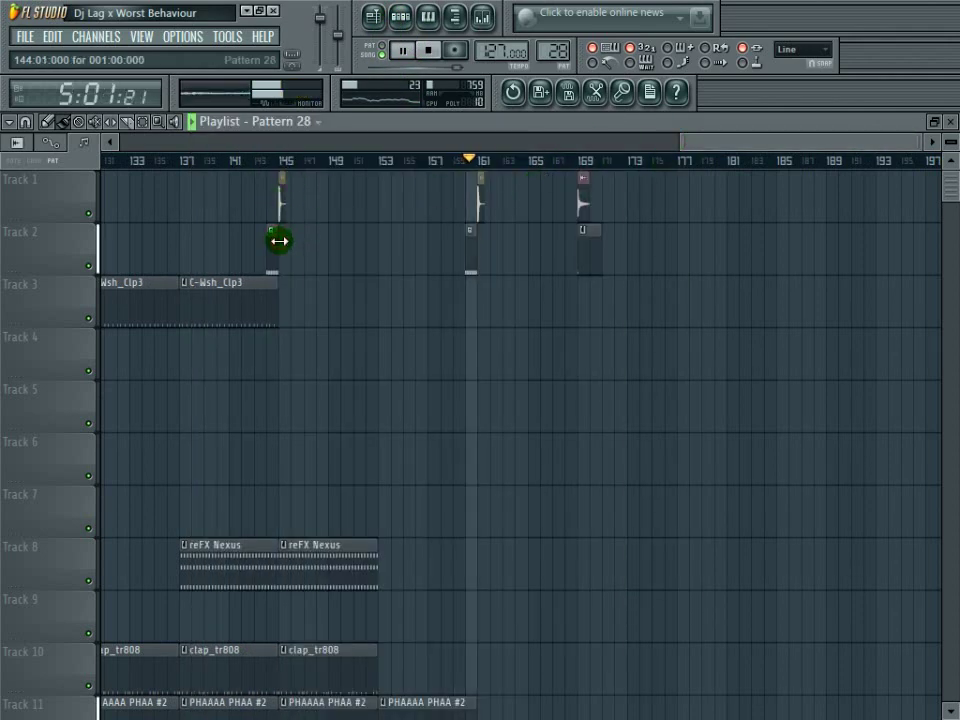
pyautogui.moveTo(690, 145); pyautogui.dragTo(600, 147)
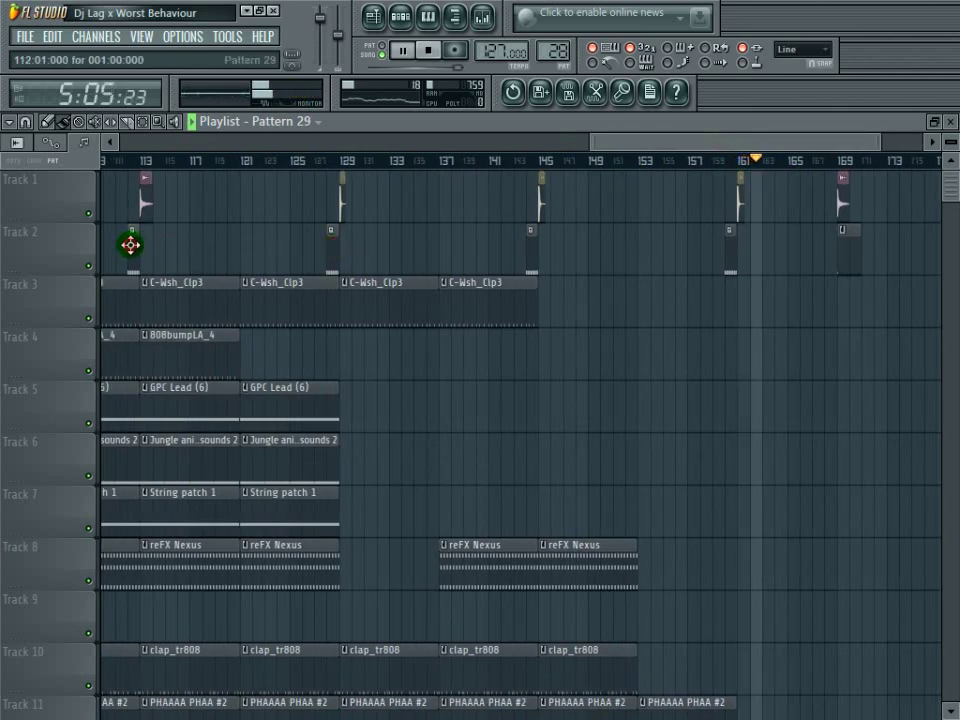
pyautogui.click(826, 310)
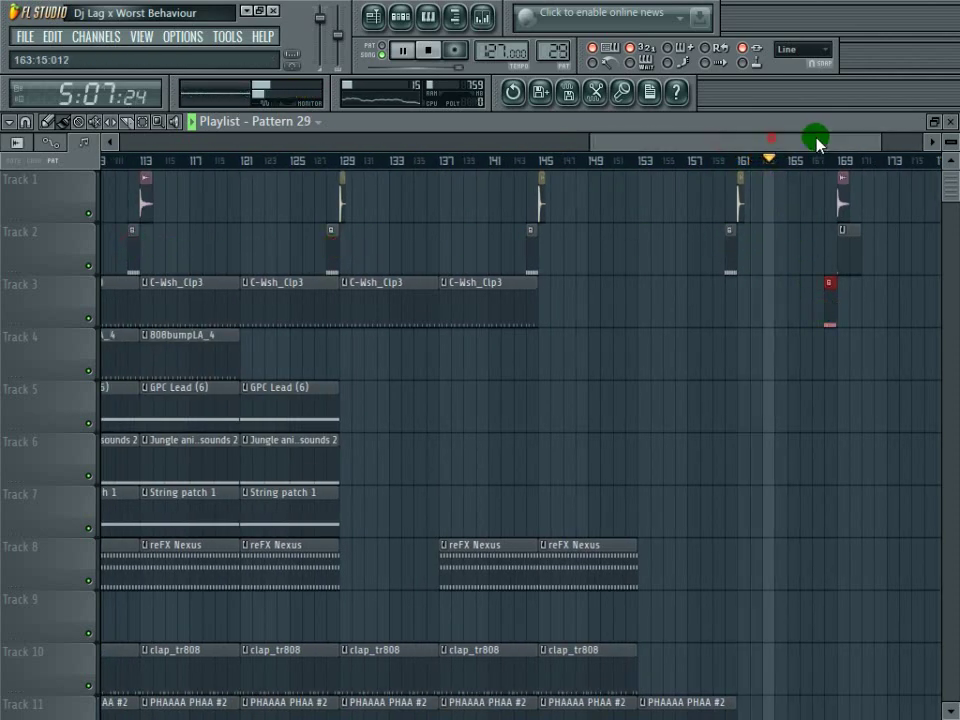
# Step: Listen to the song's ending through bar 169 and stop playback
pyautogui.moveTo(779, 138); pyautogui.dragTo(834, 140)
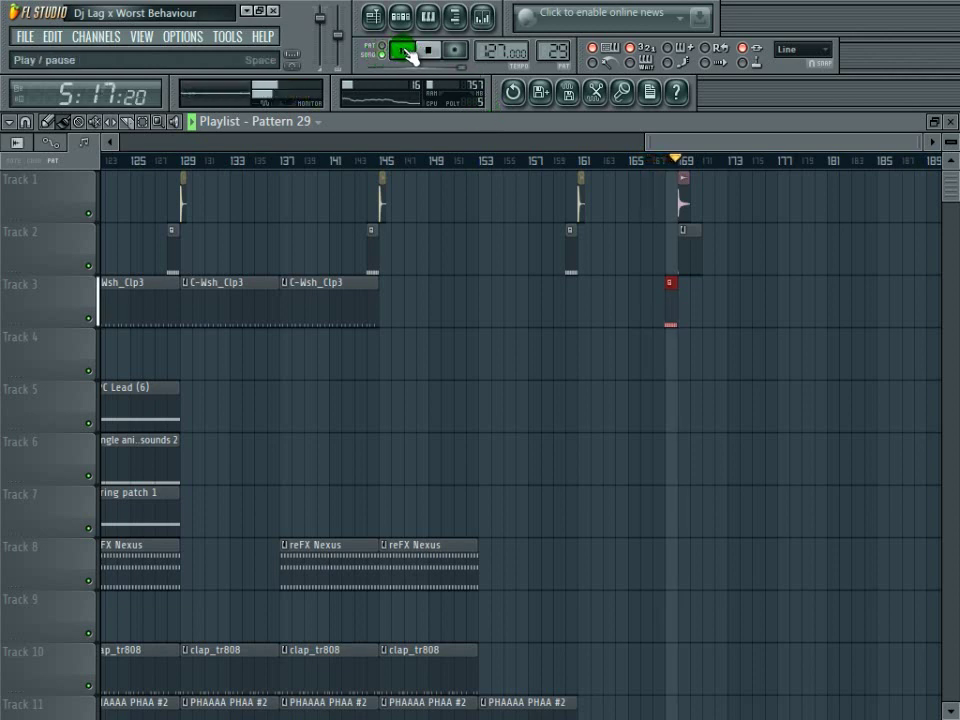
pyautogui.click(407, 51)
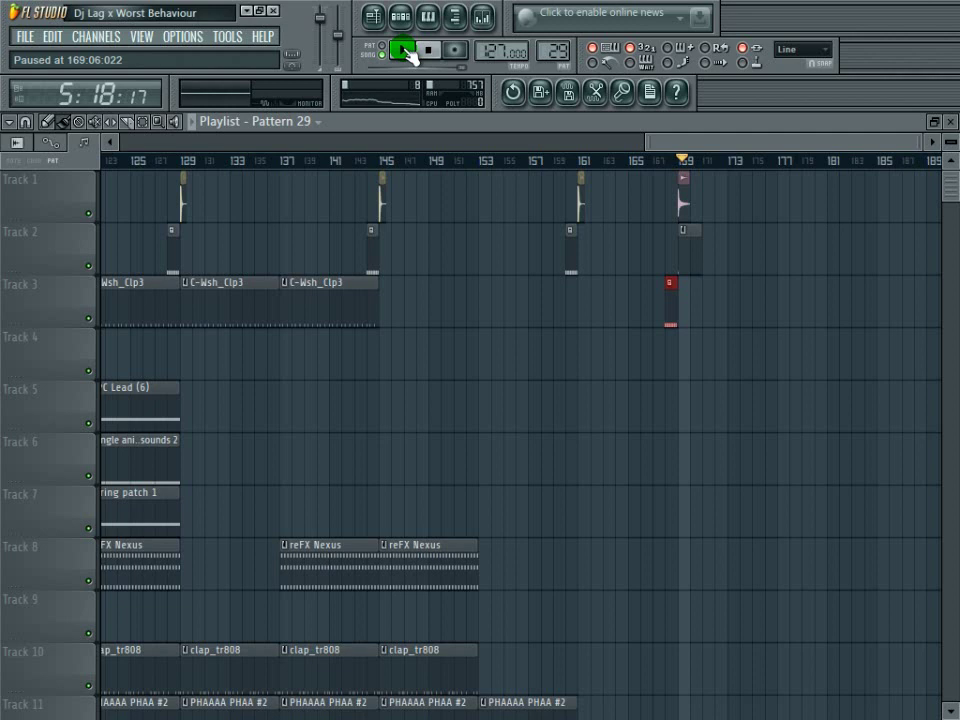
pyautogui.click(433, 50)
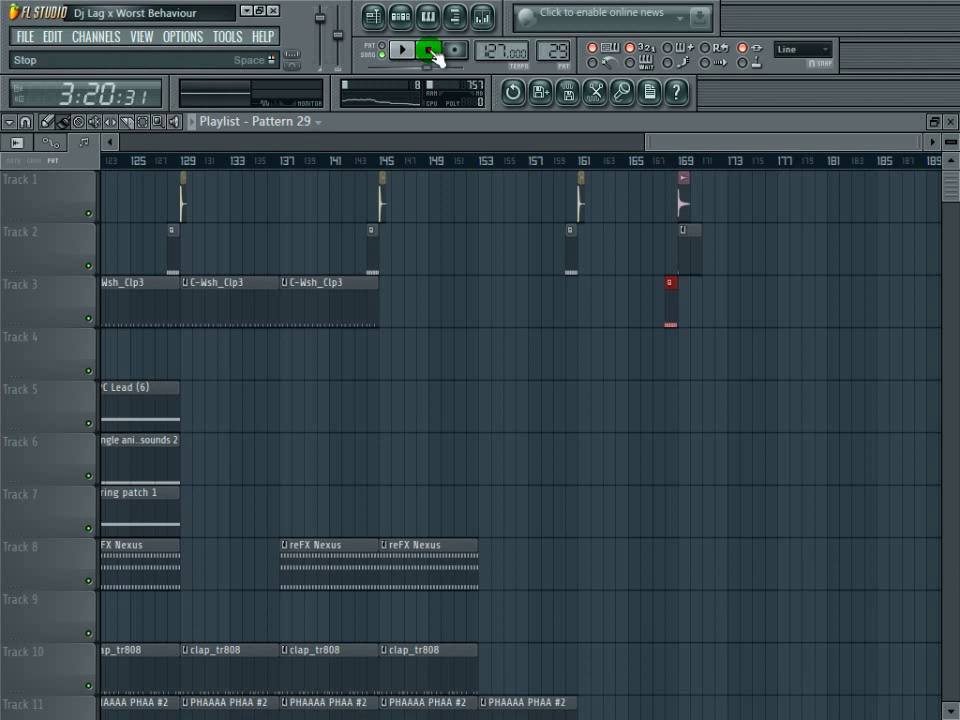